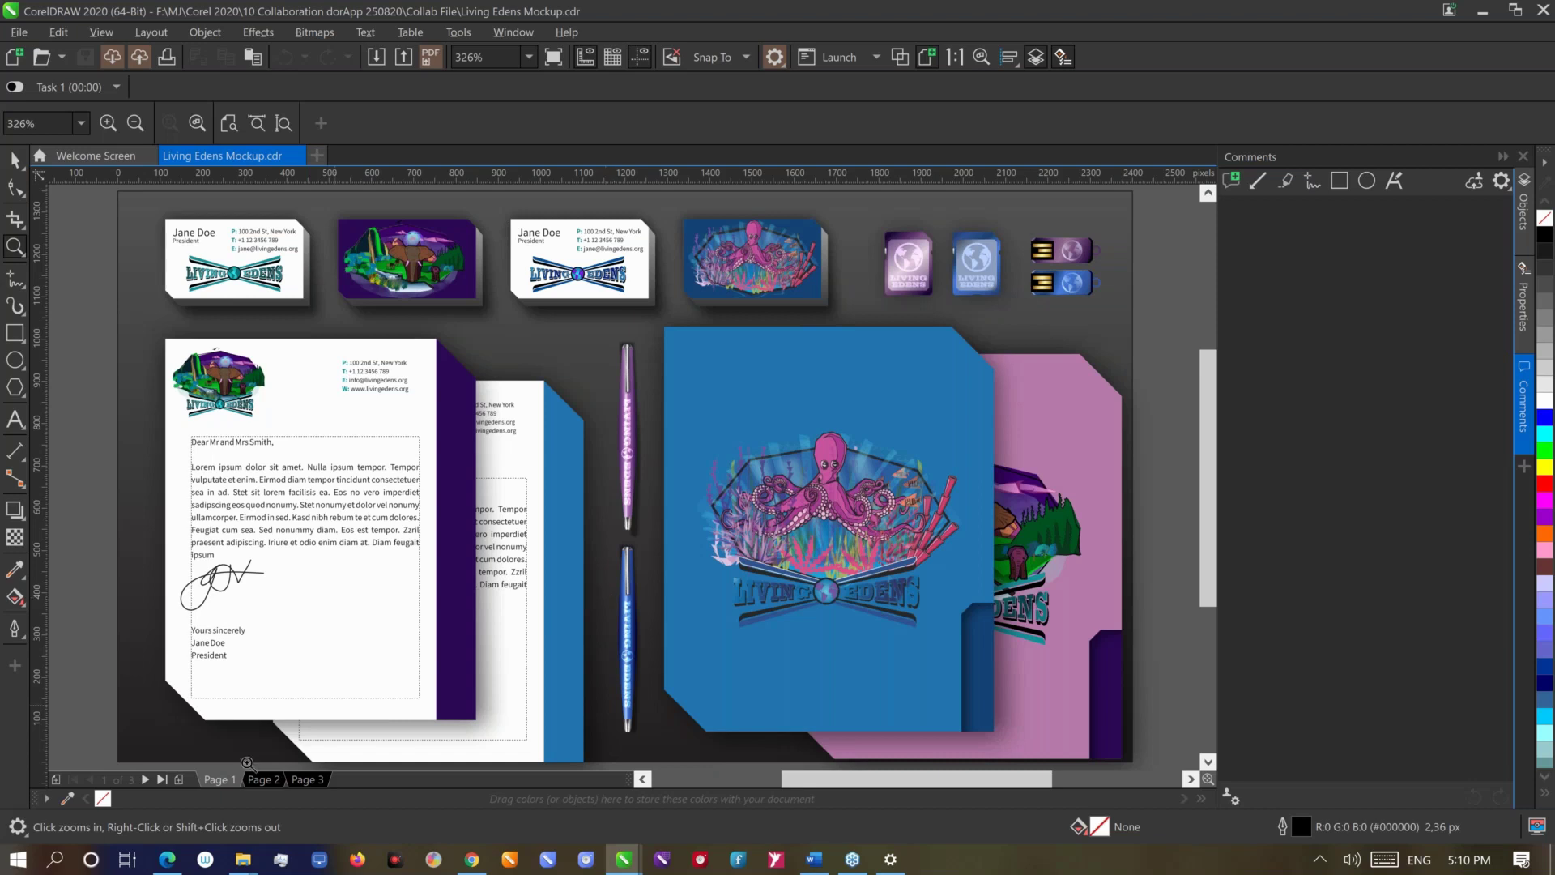
Look over Page 1 and the Page 3 device mockup, fitting each page in view
click(220, 779)
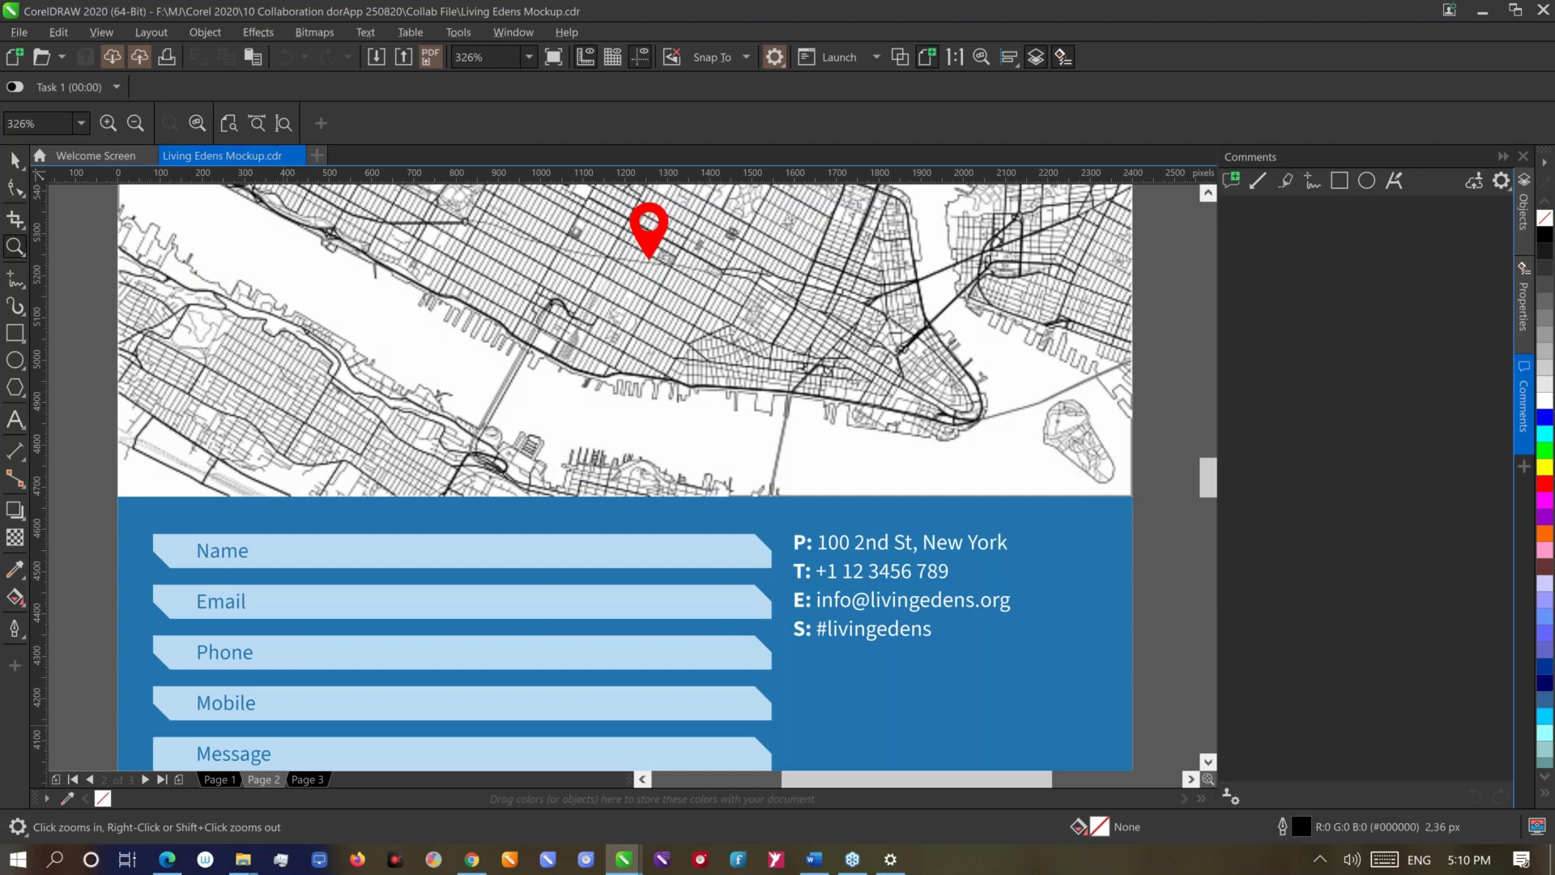
key(shift+F4)
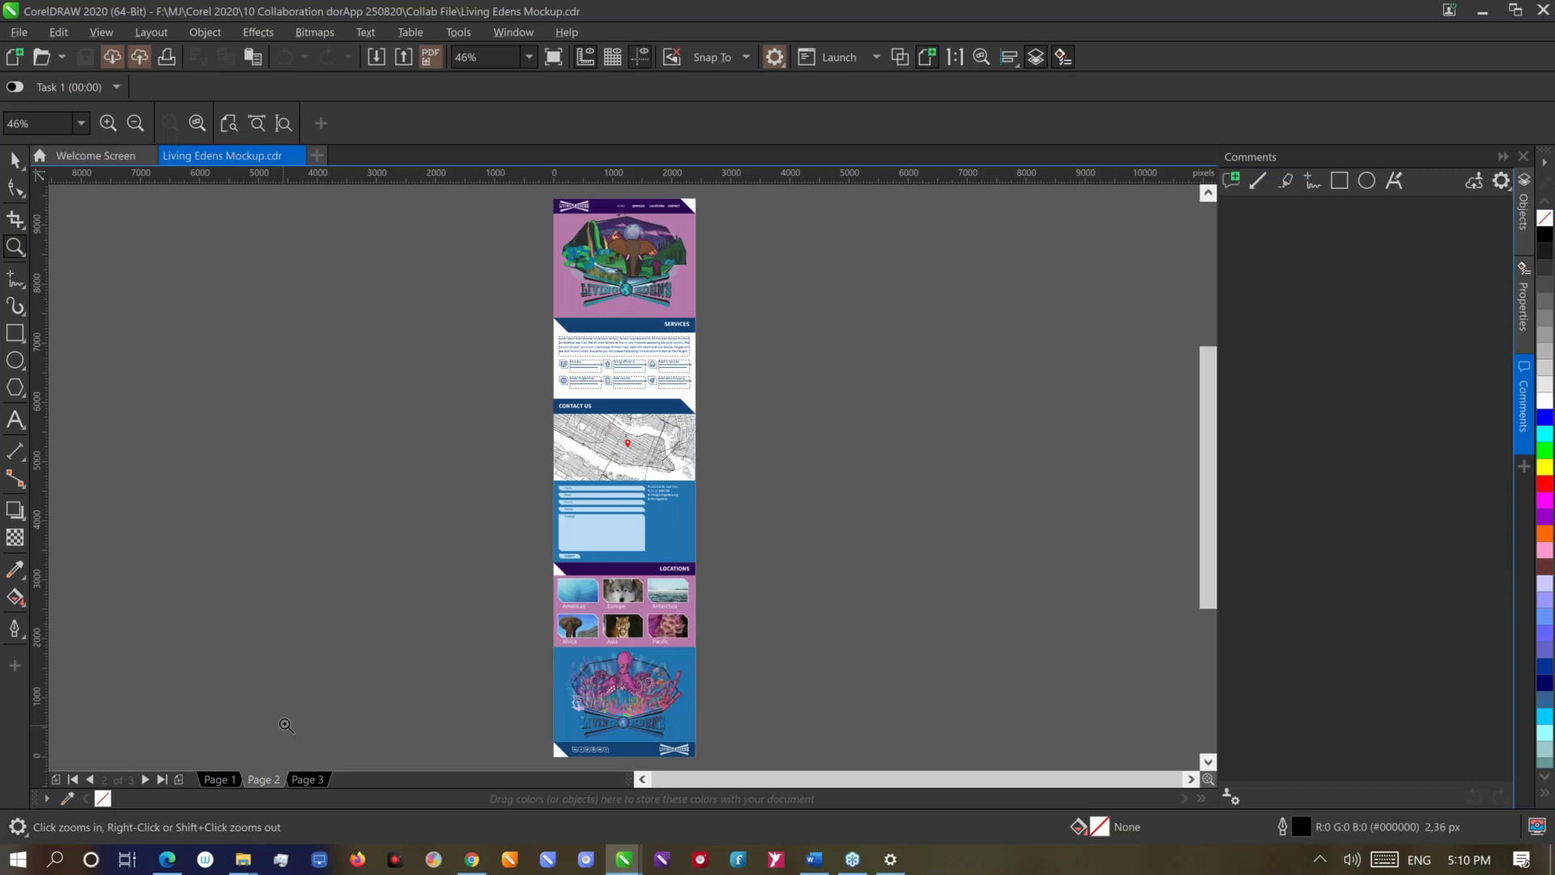
click(302, 780)
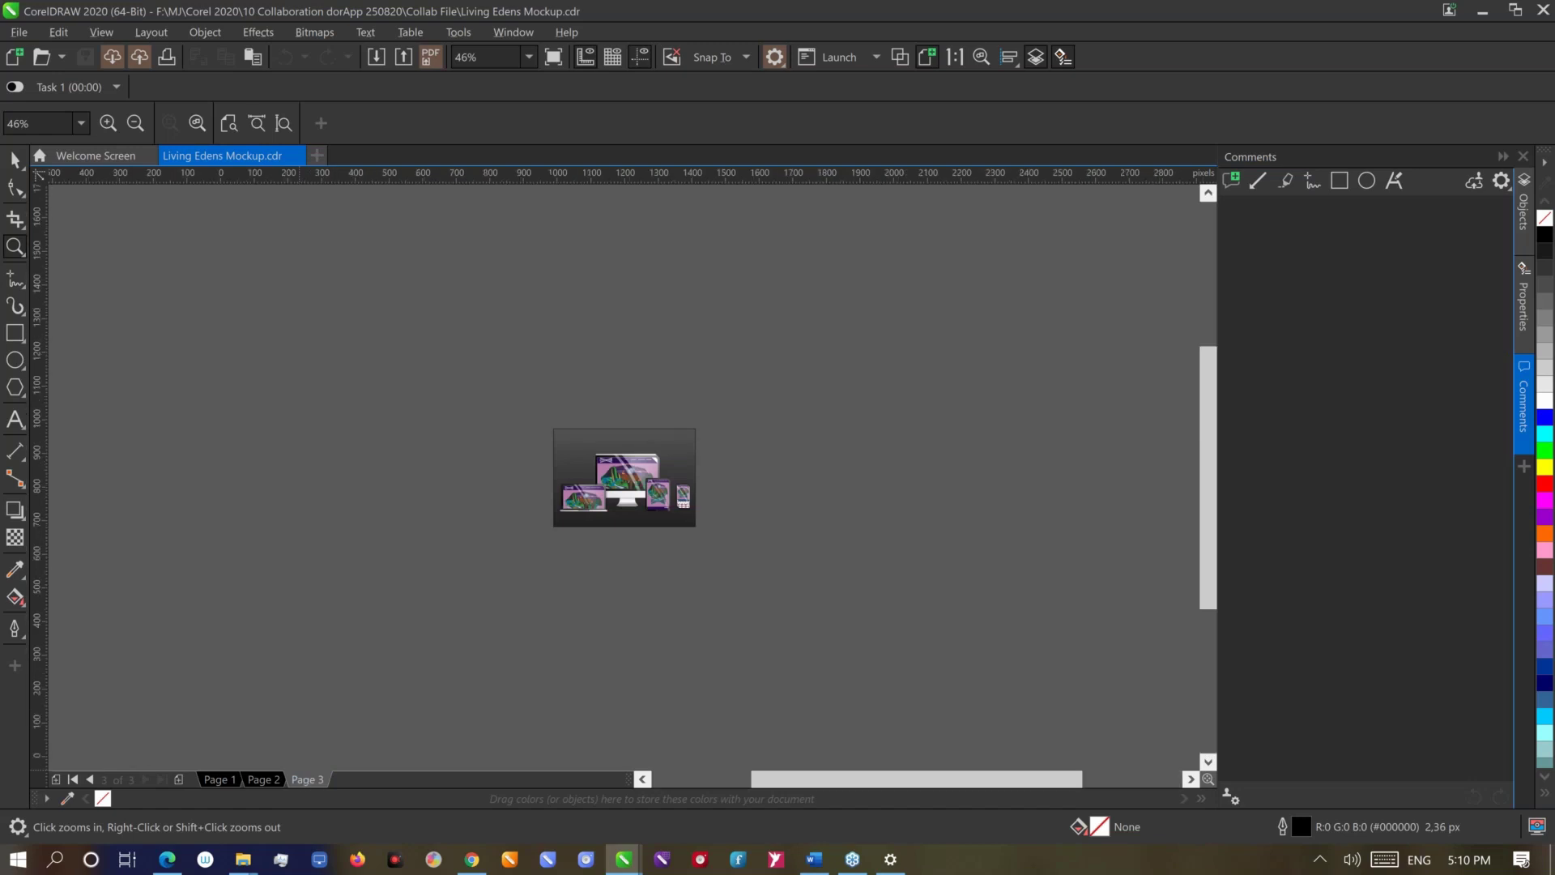
key(shift+F4)
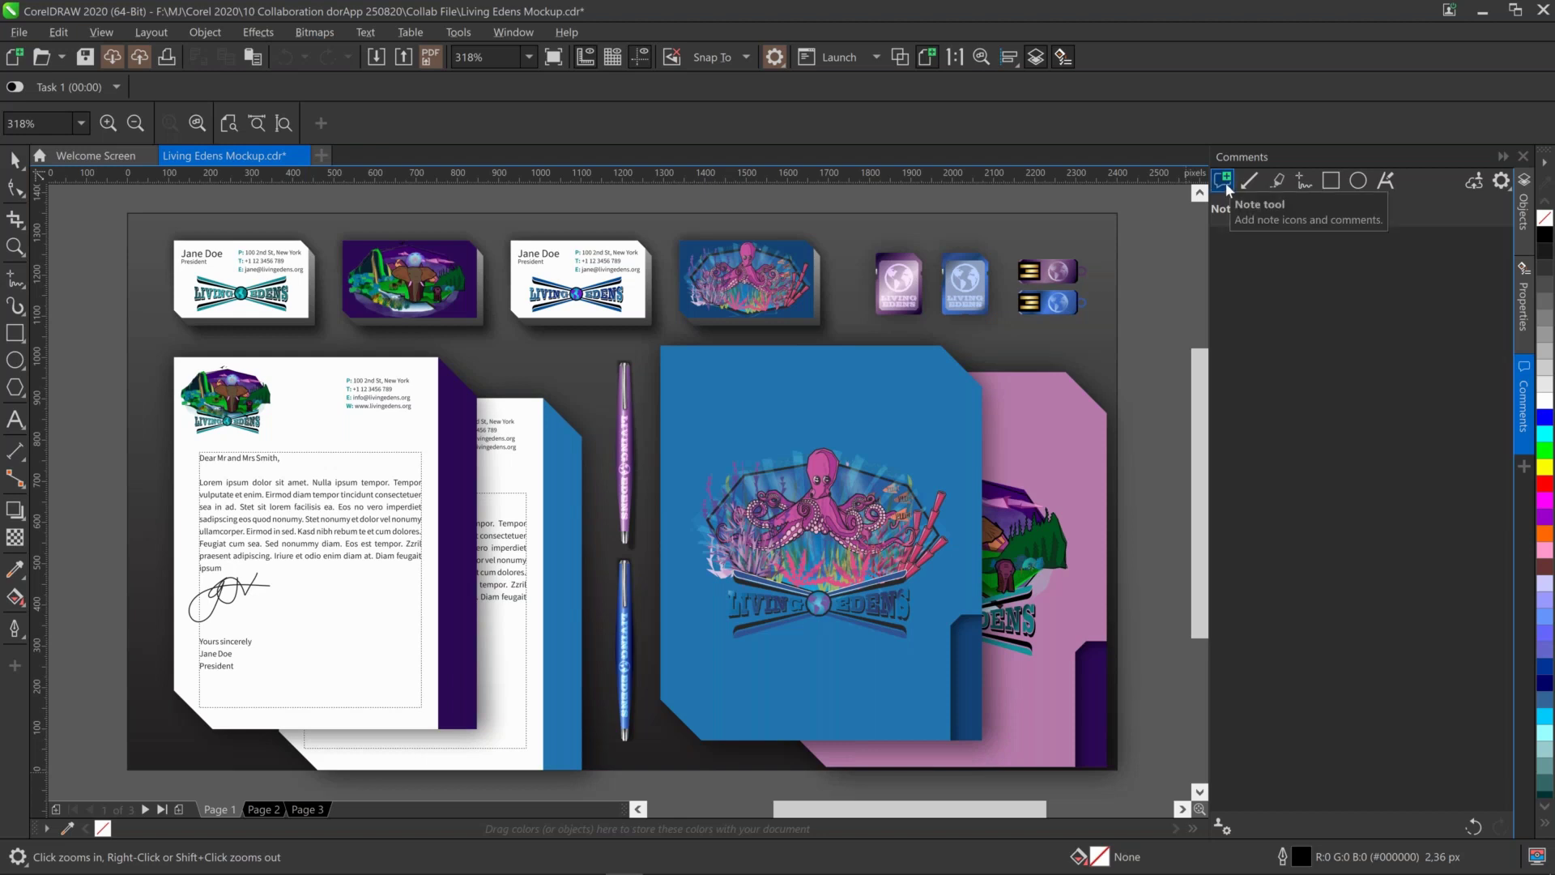
Place a note comment on the design with the pasted request to review all pages
click(1222, 184)
click(1110, 226)
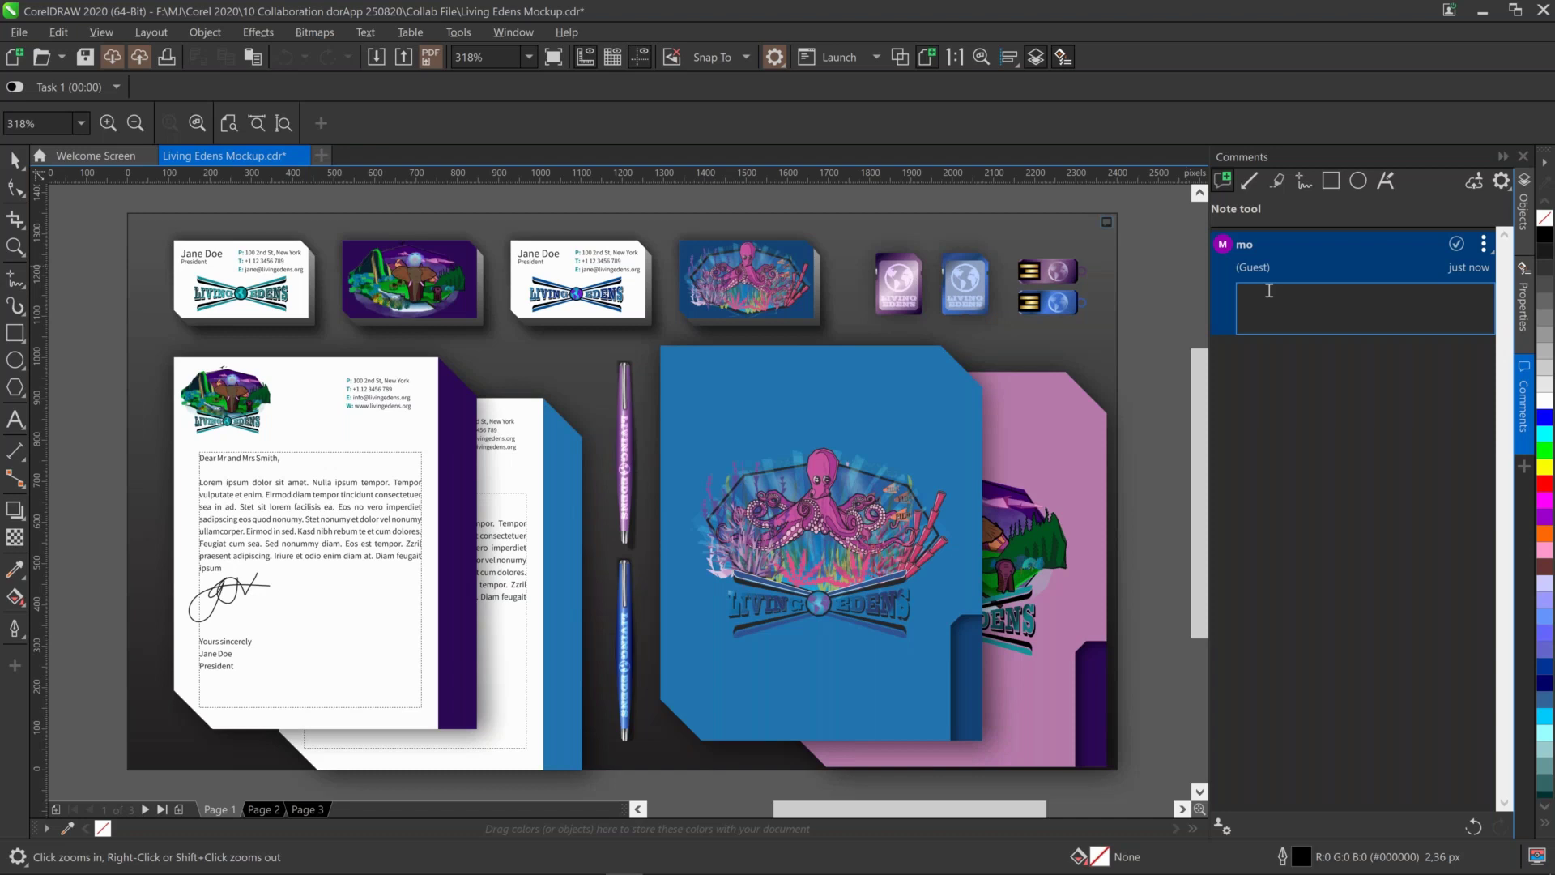
text(Looking forward to your feedback in this shared design!)
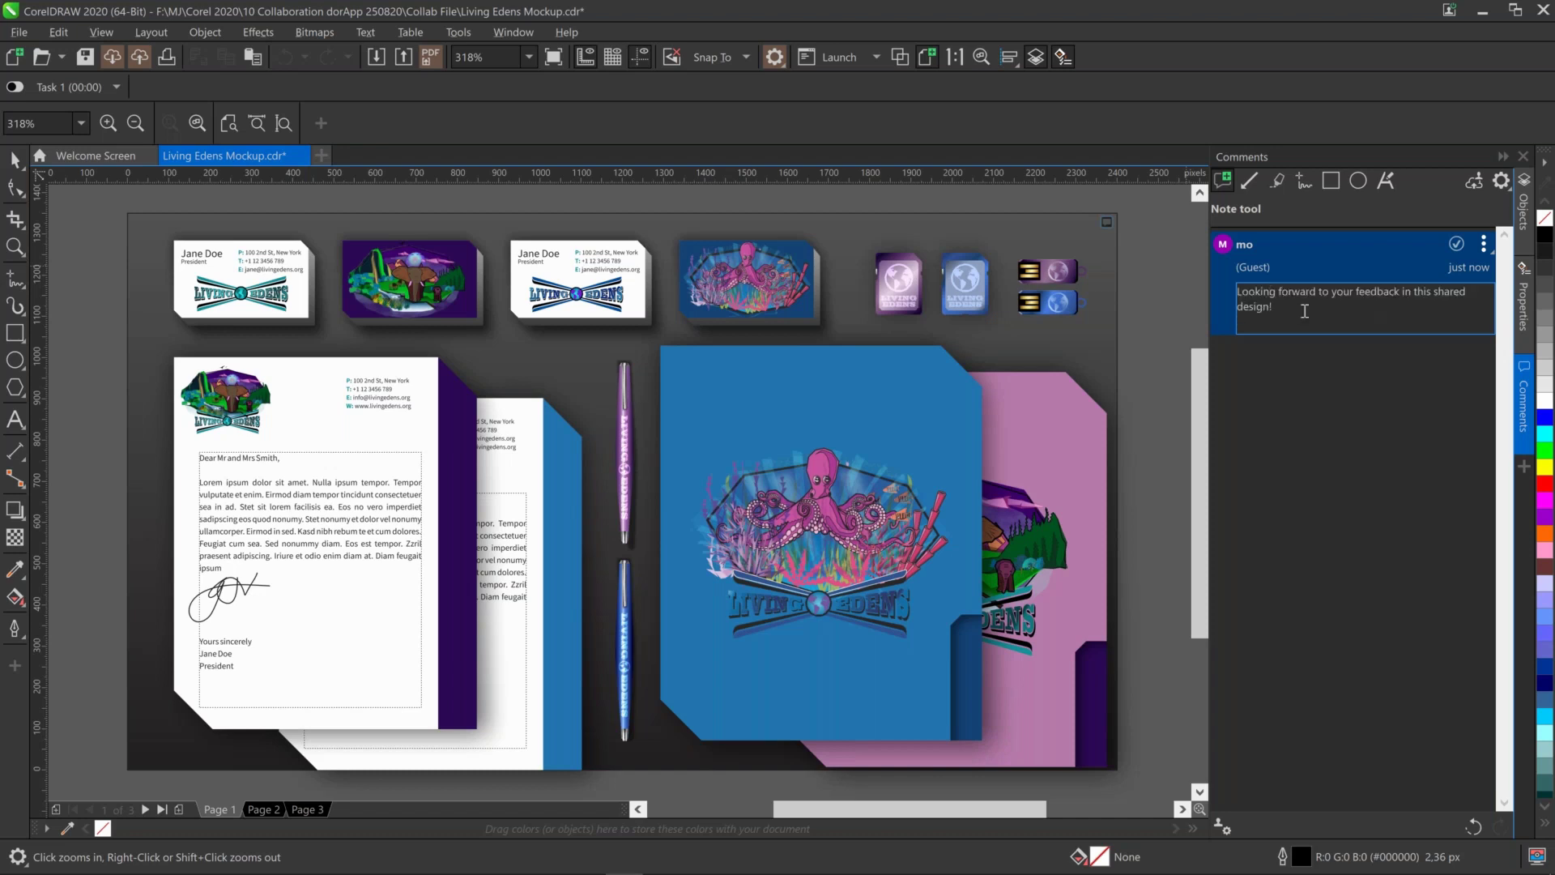
text(This is ready for your review. Please have a look through all pages for the print assets, the web wireframe, and the responsive design for the web site.)
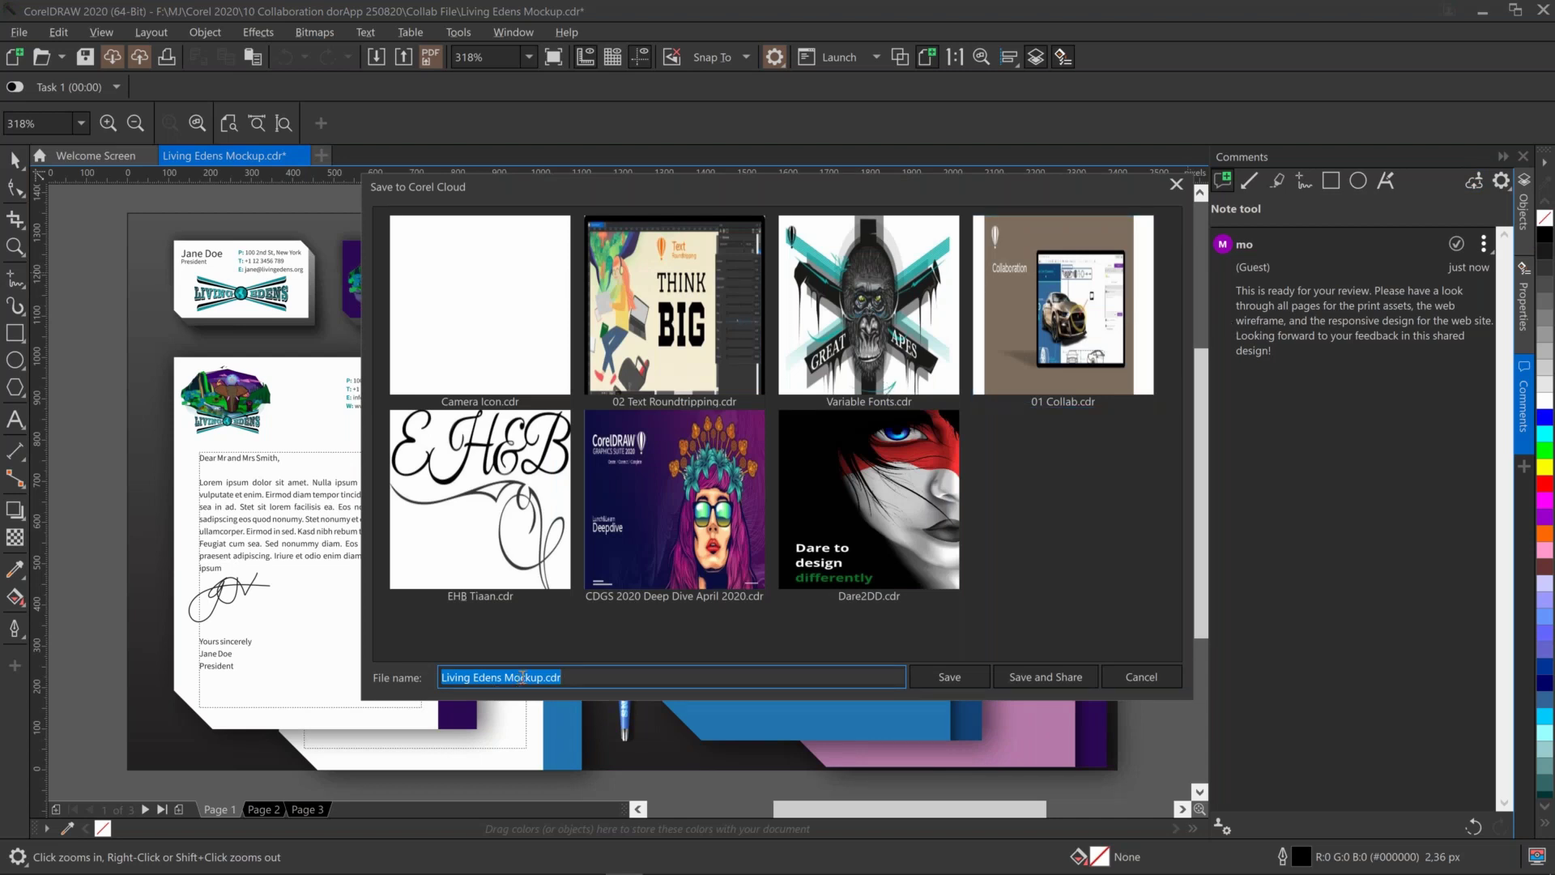
Save the file to the cloud for sharing and add the first reviewer's e-mail to Private Sharing
click(1059, 679)
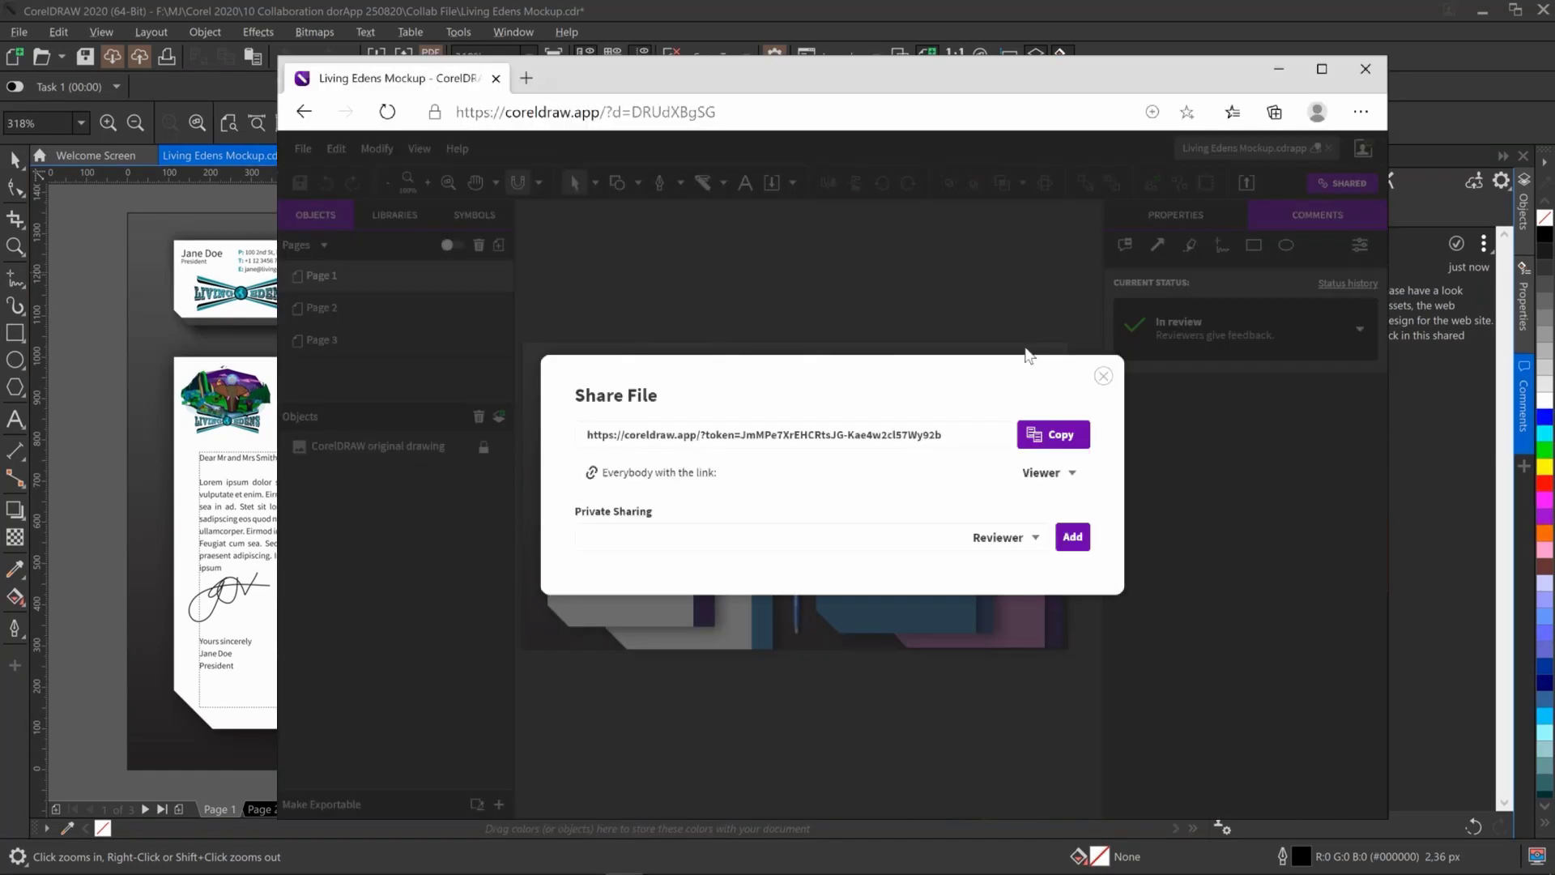
click(906, 539)
click(1076, 538)
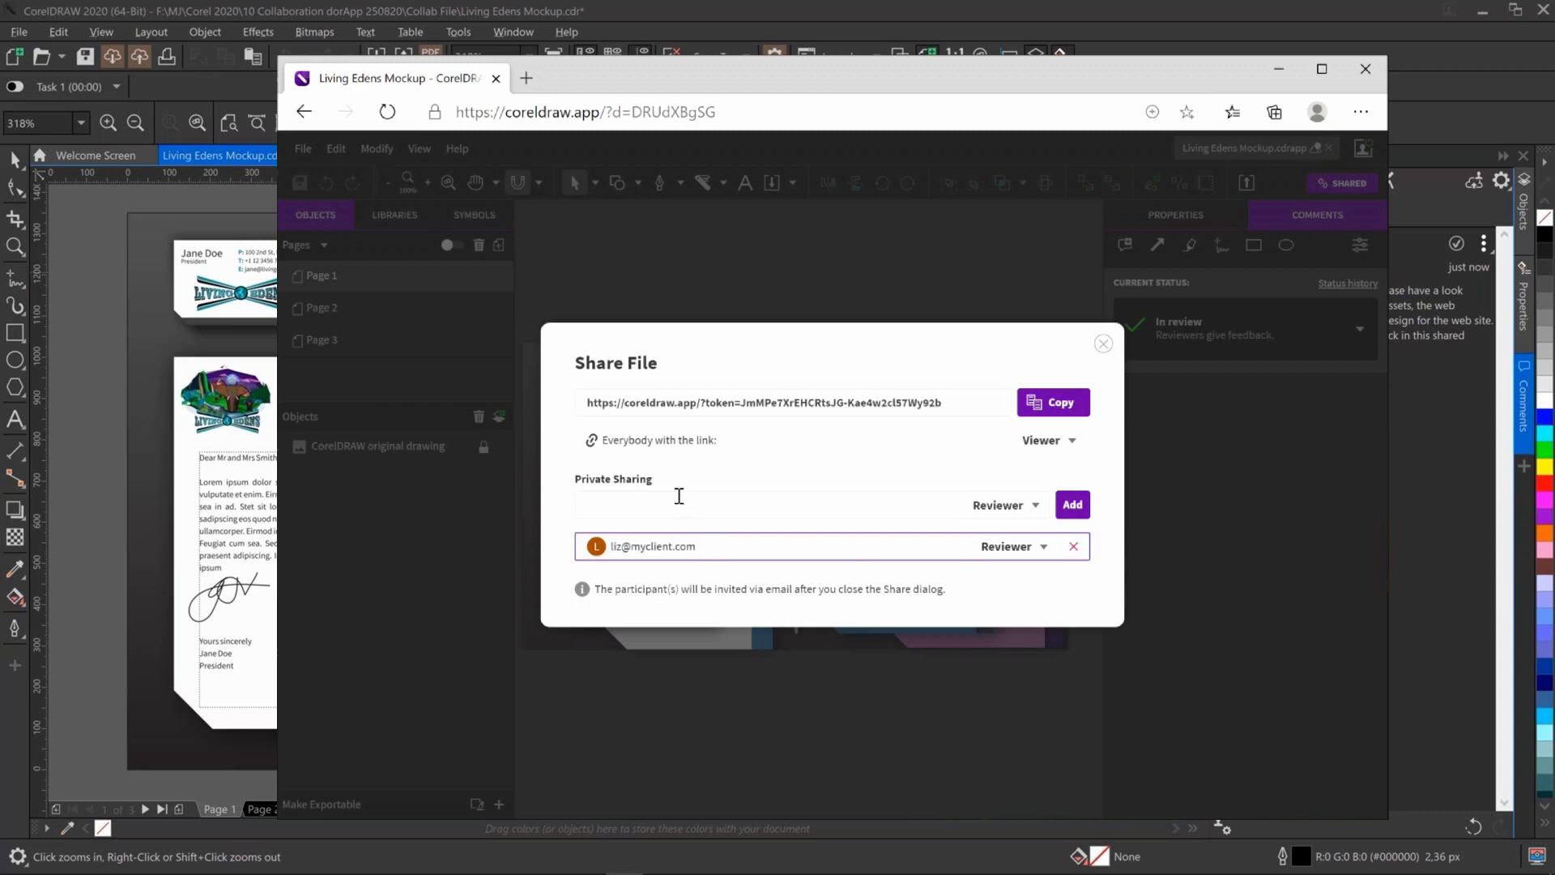
Add the second and third reviewers' e-mails, then show the first reviewer's permission options
click(1073, 507)
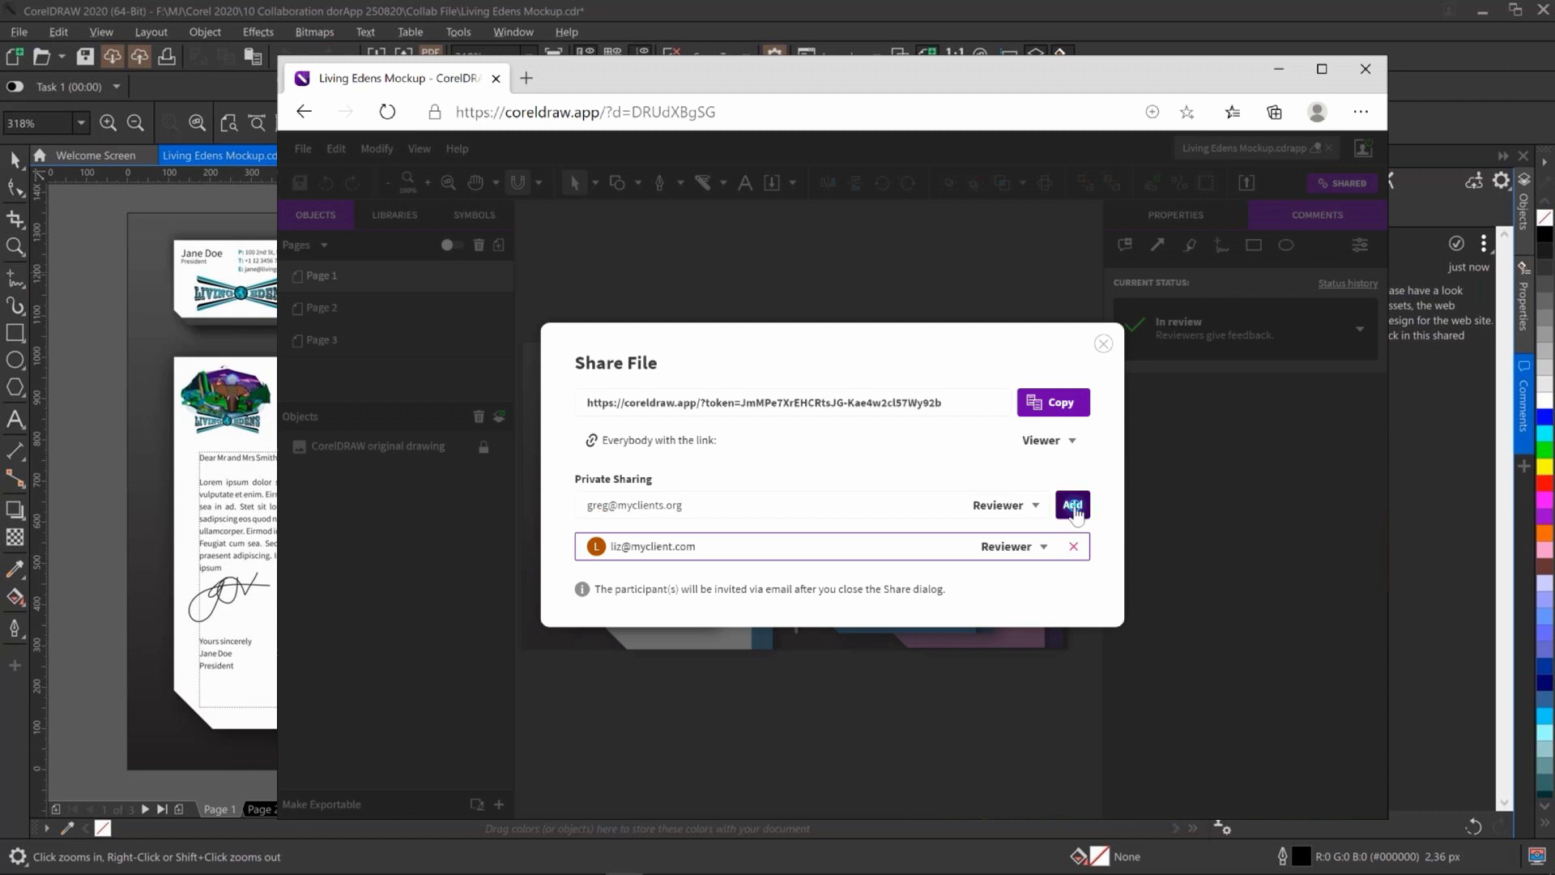
click(810, 498)
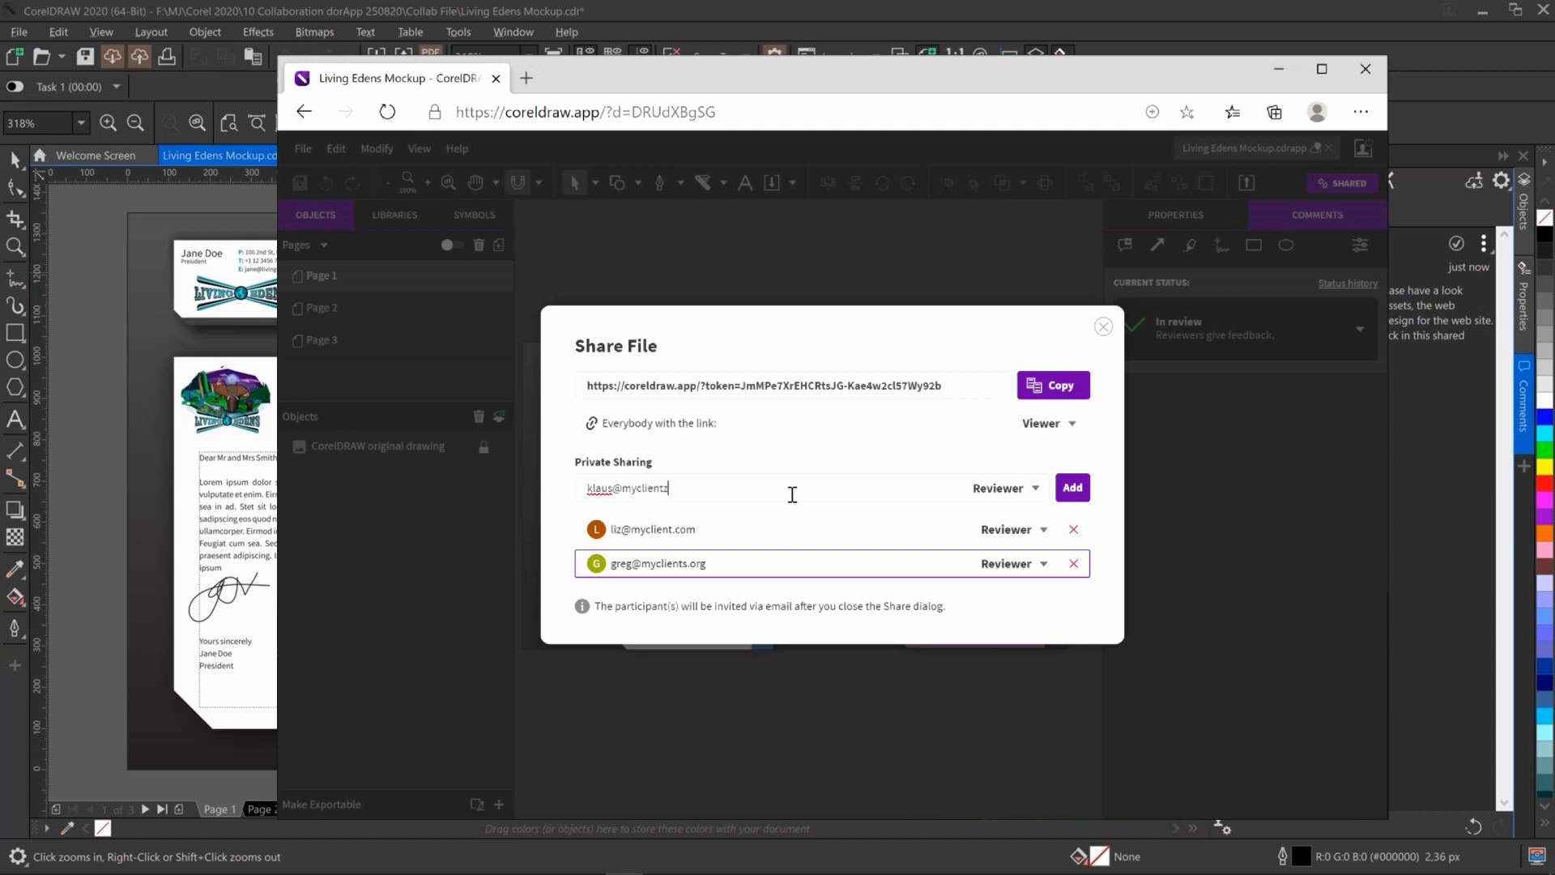
click(1082, 491)
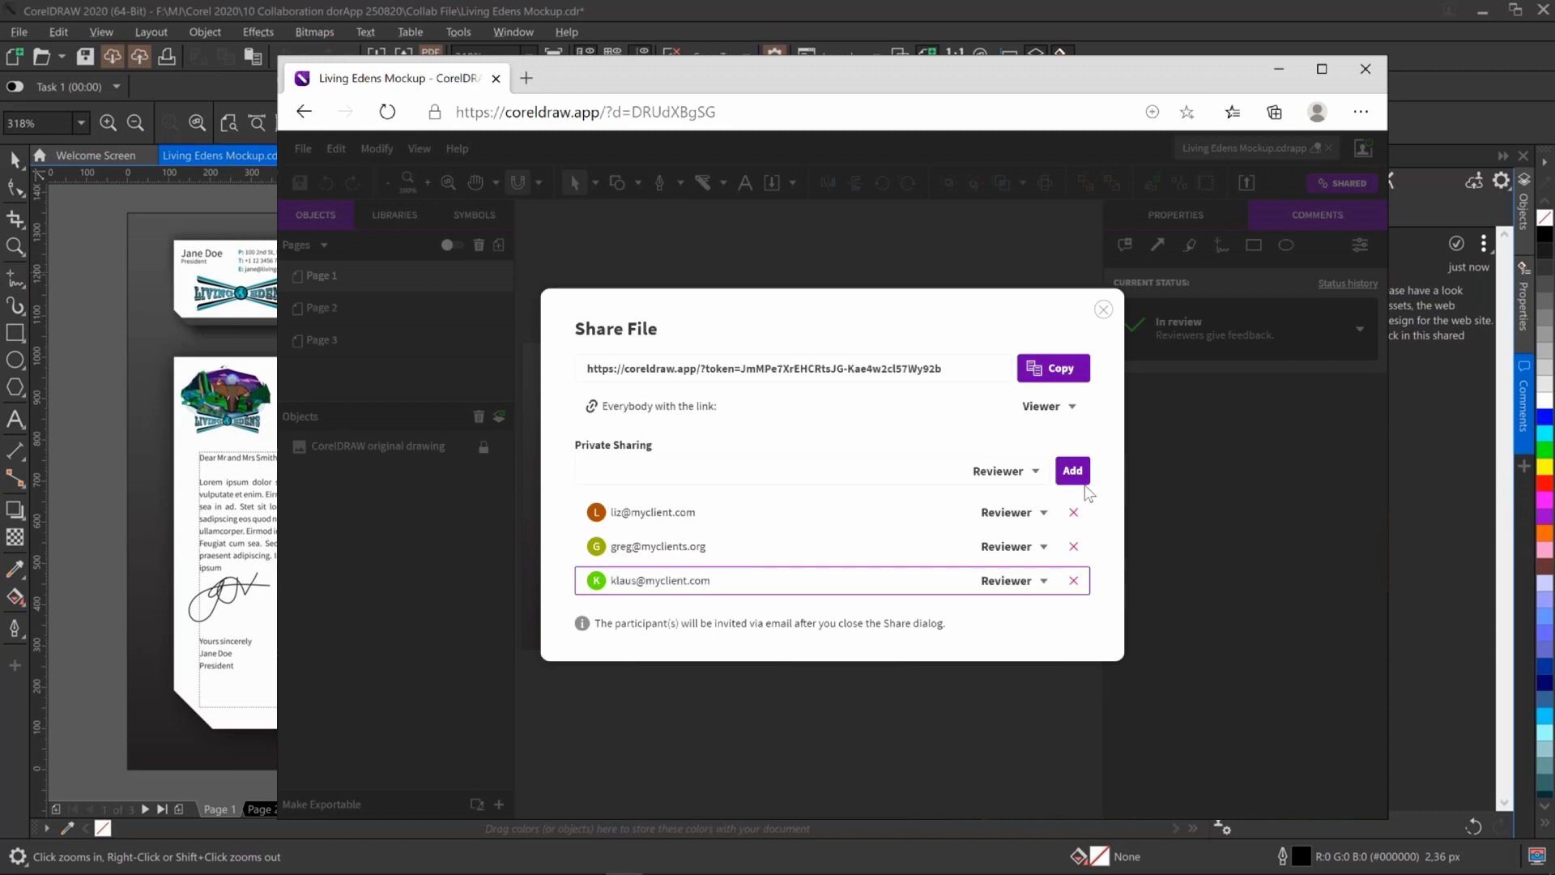
click(1044, 514)
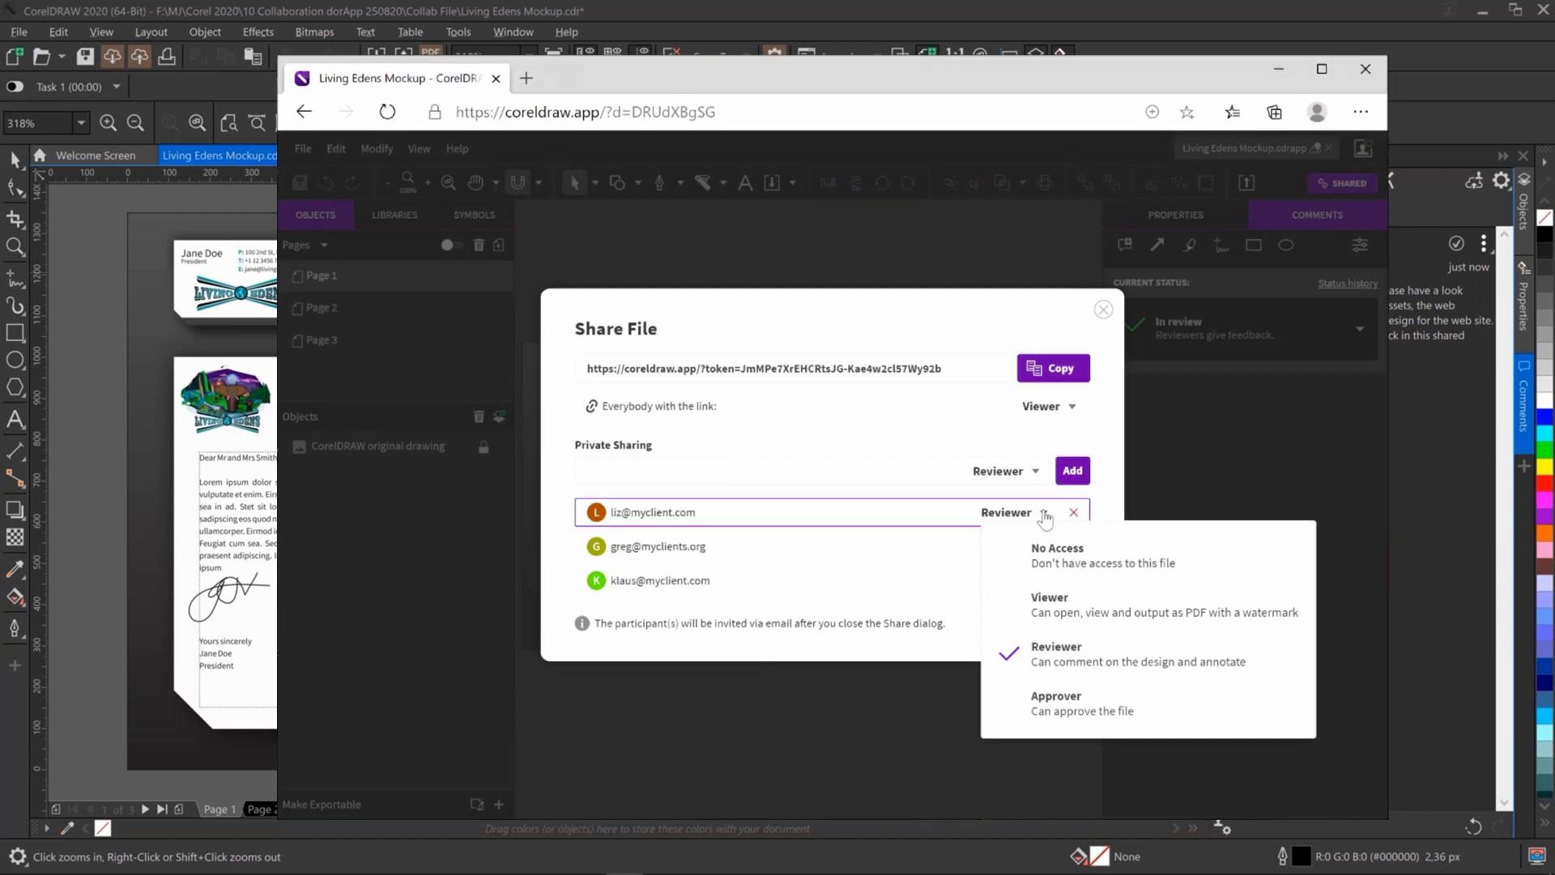
Leave reviewer roles unchanged, close Share File to send the invitations, and dismiss the confirmation
click(1113, 487)
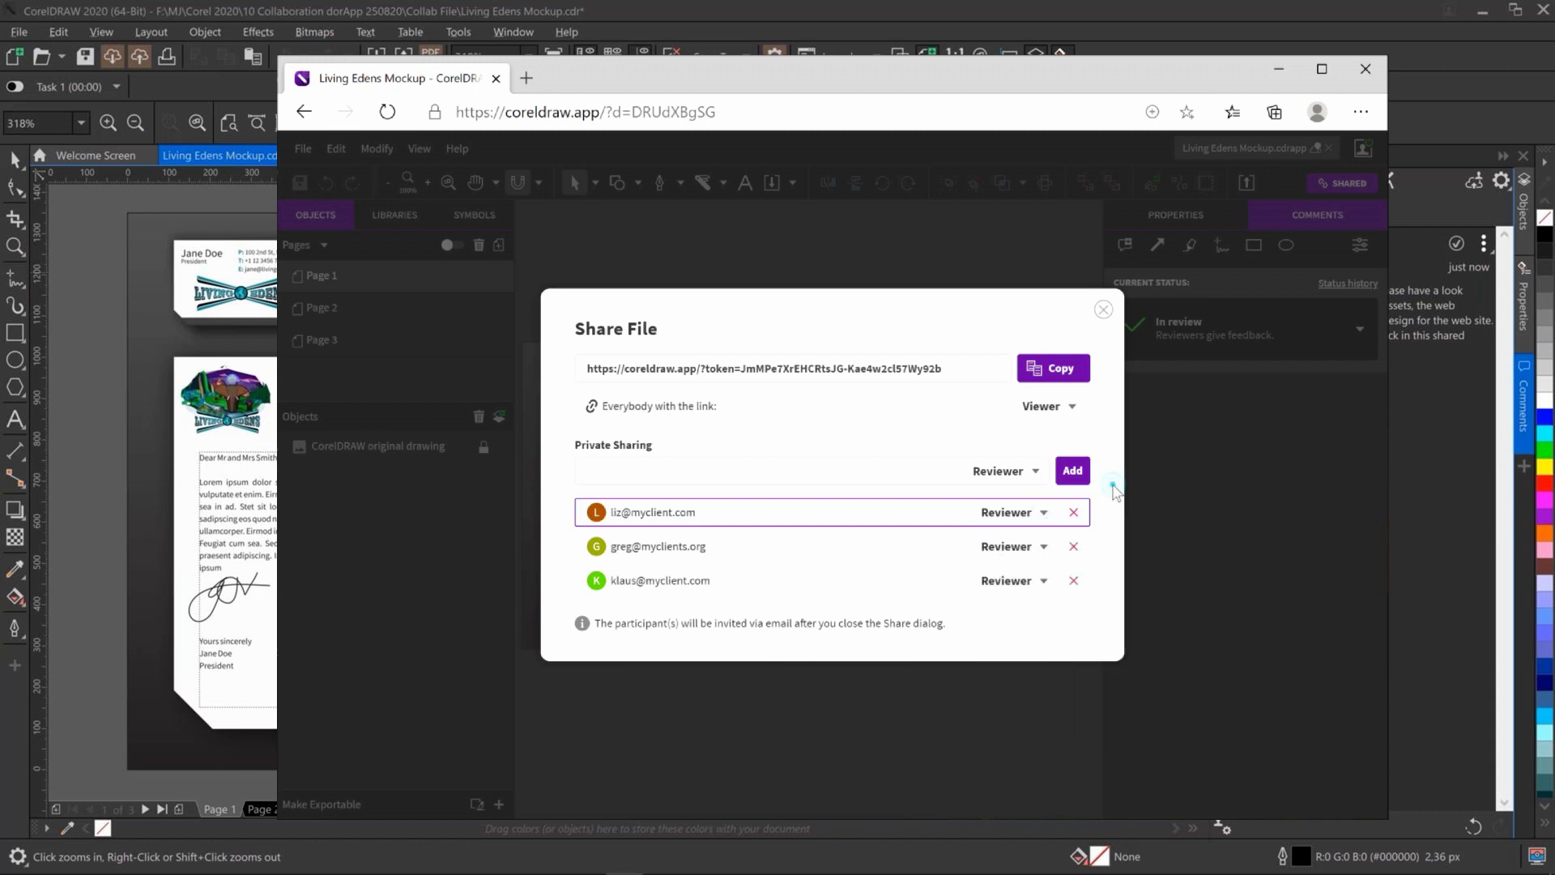
click(1104, 311)
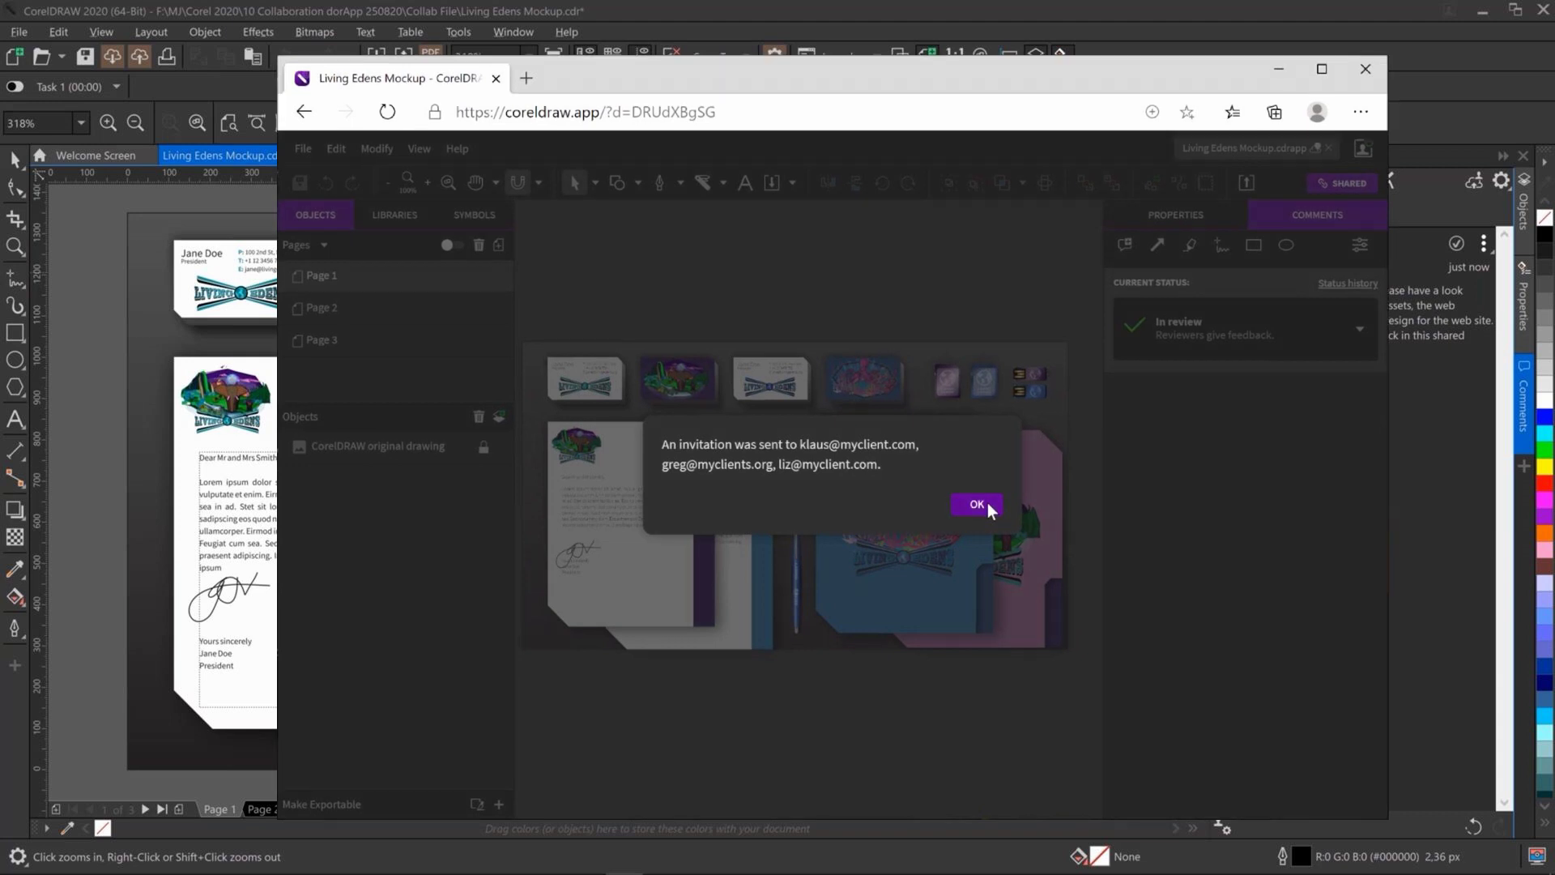
click(987, 505)
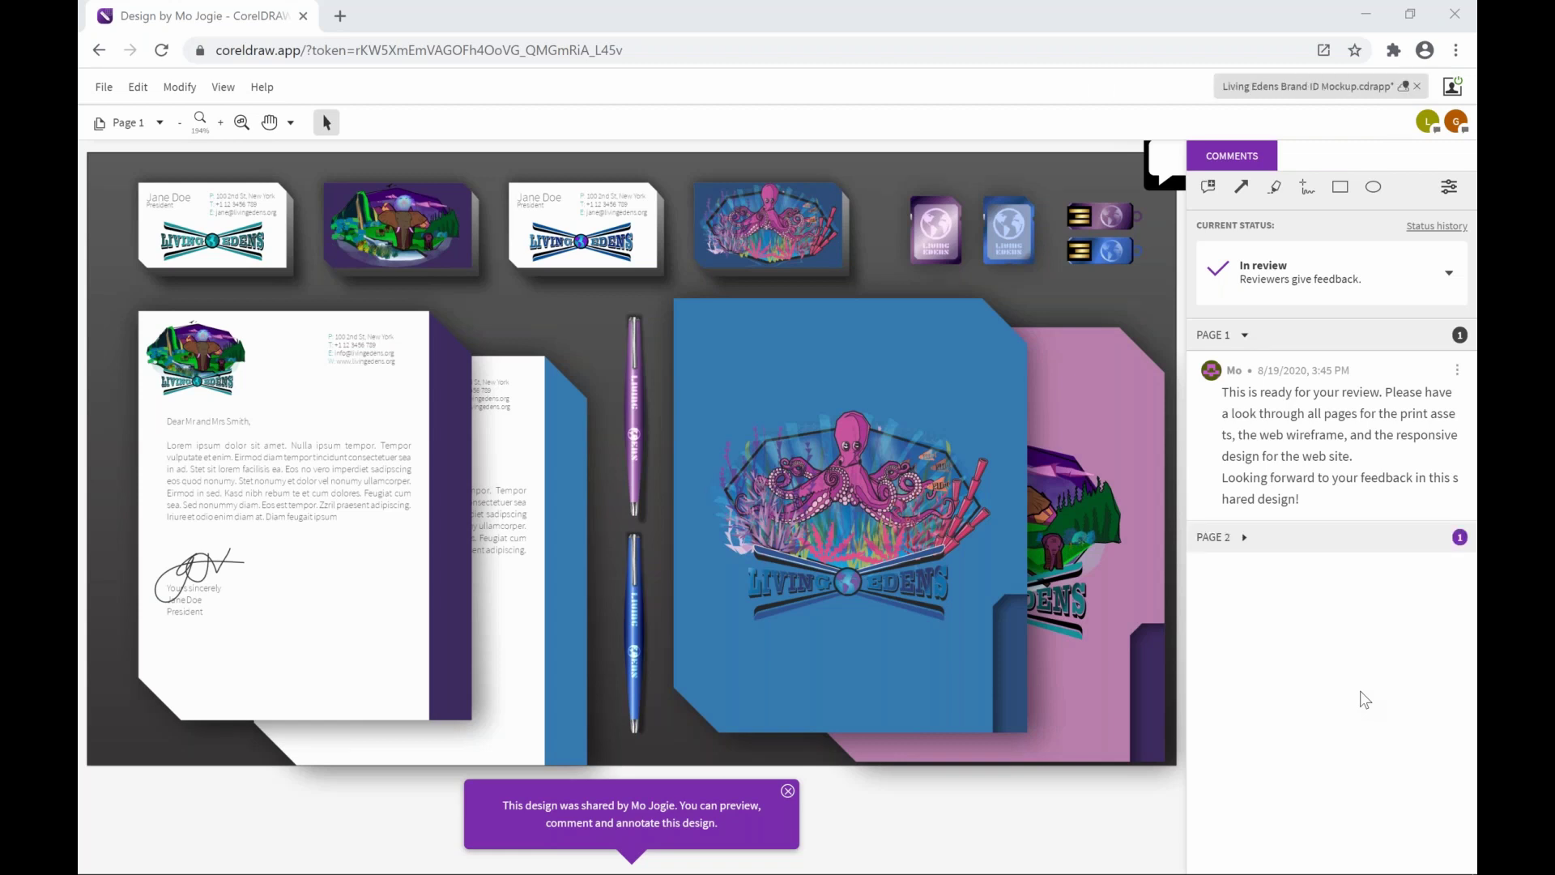
Reply 'I second that! really like it!' to the Page 2 Earth logo comment
click(1244, 537)
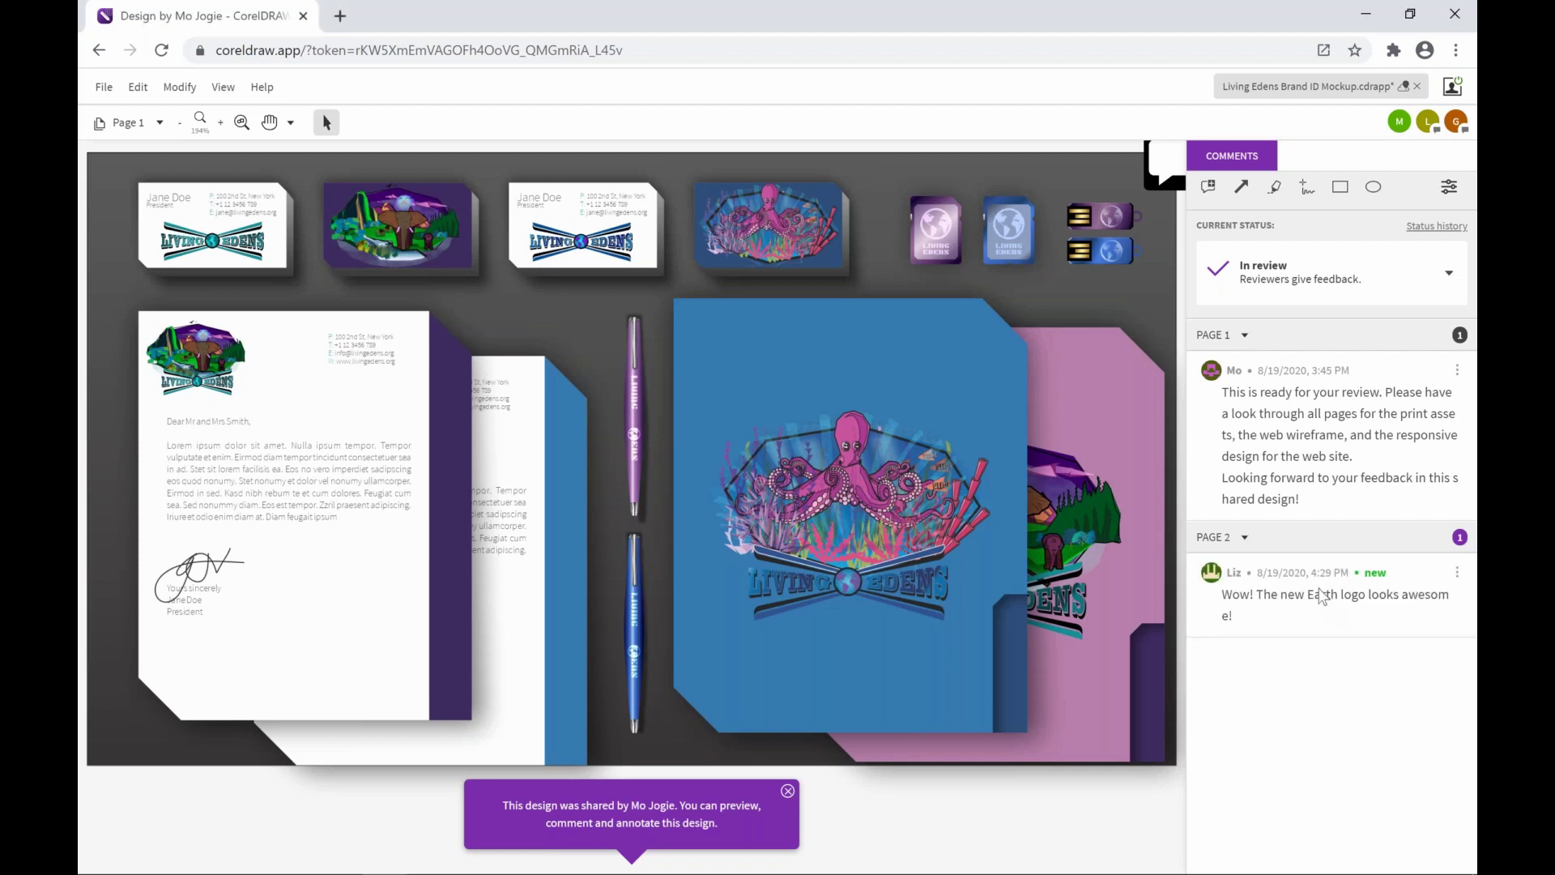
click(1322, 598)
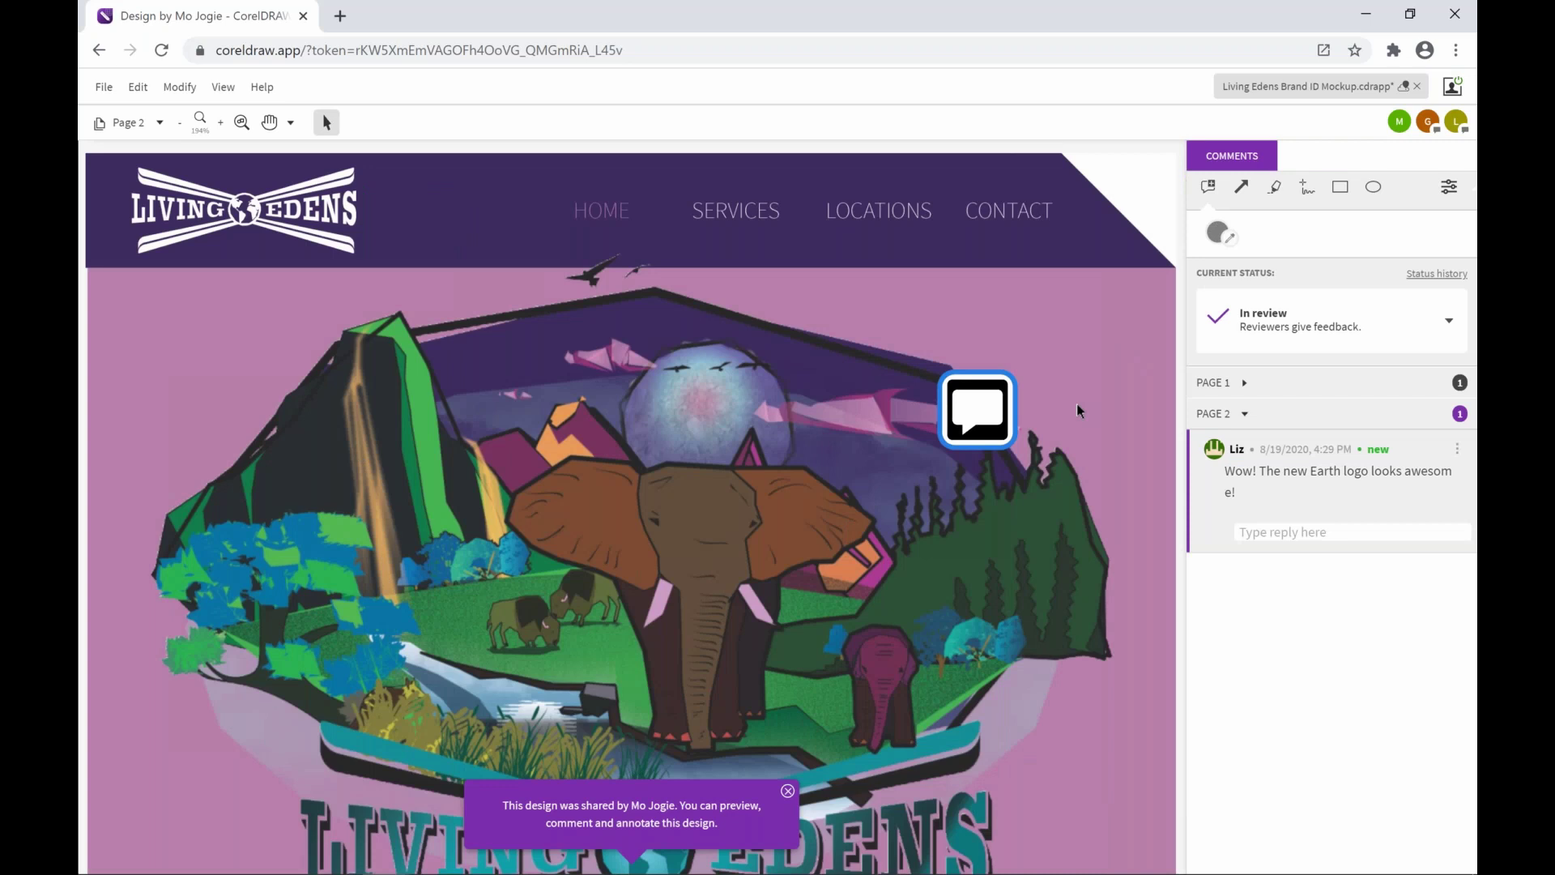
click(1330, 532)
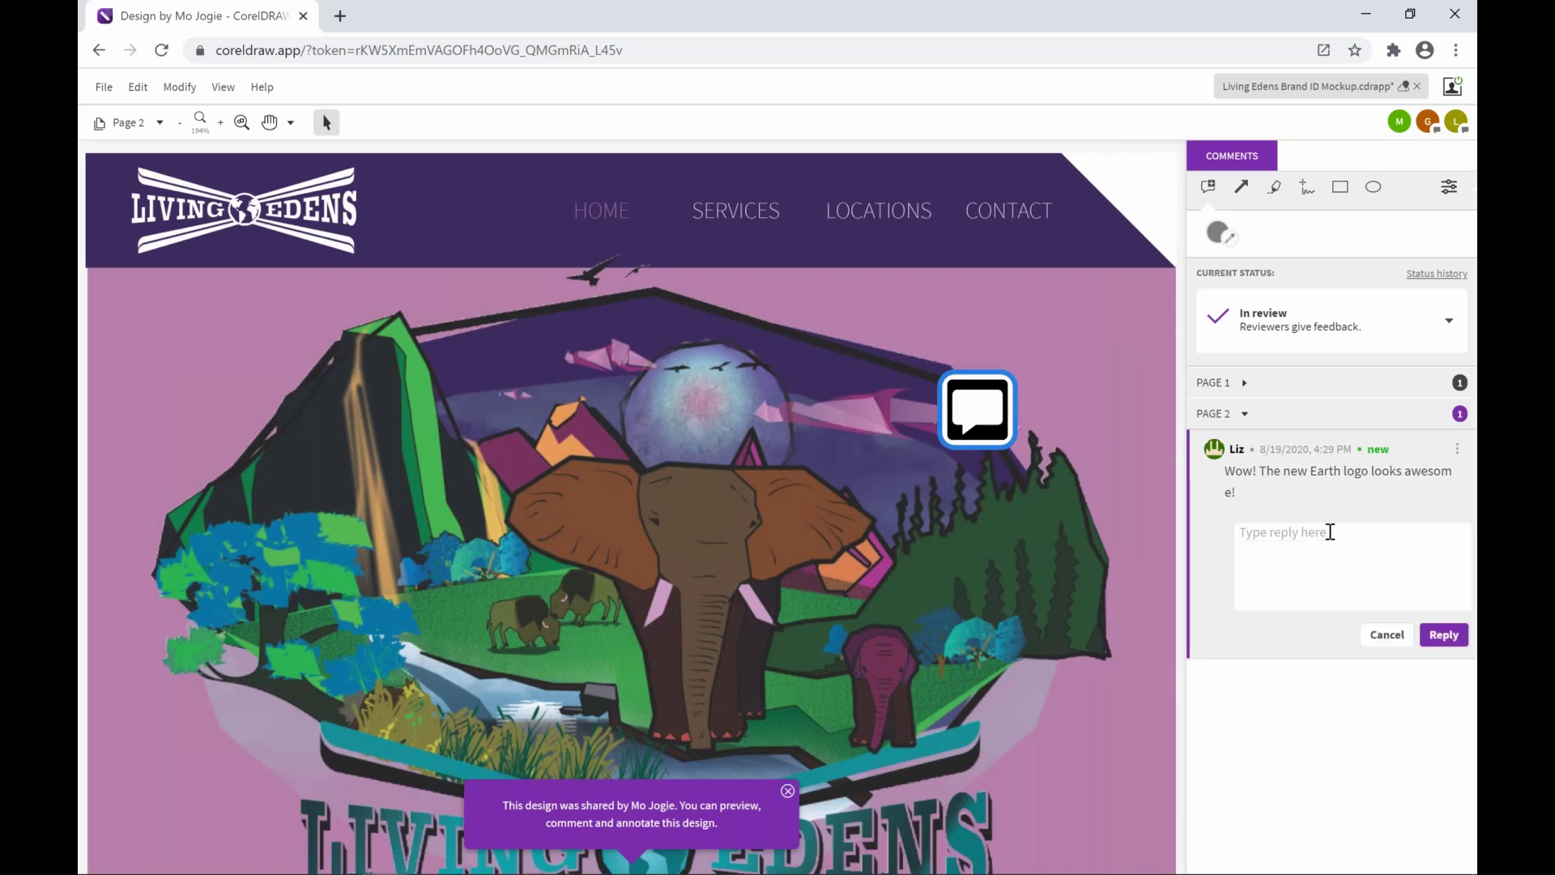
text(I second that! really like it!)
click(1447, 635)
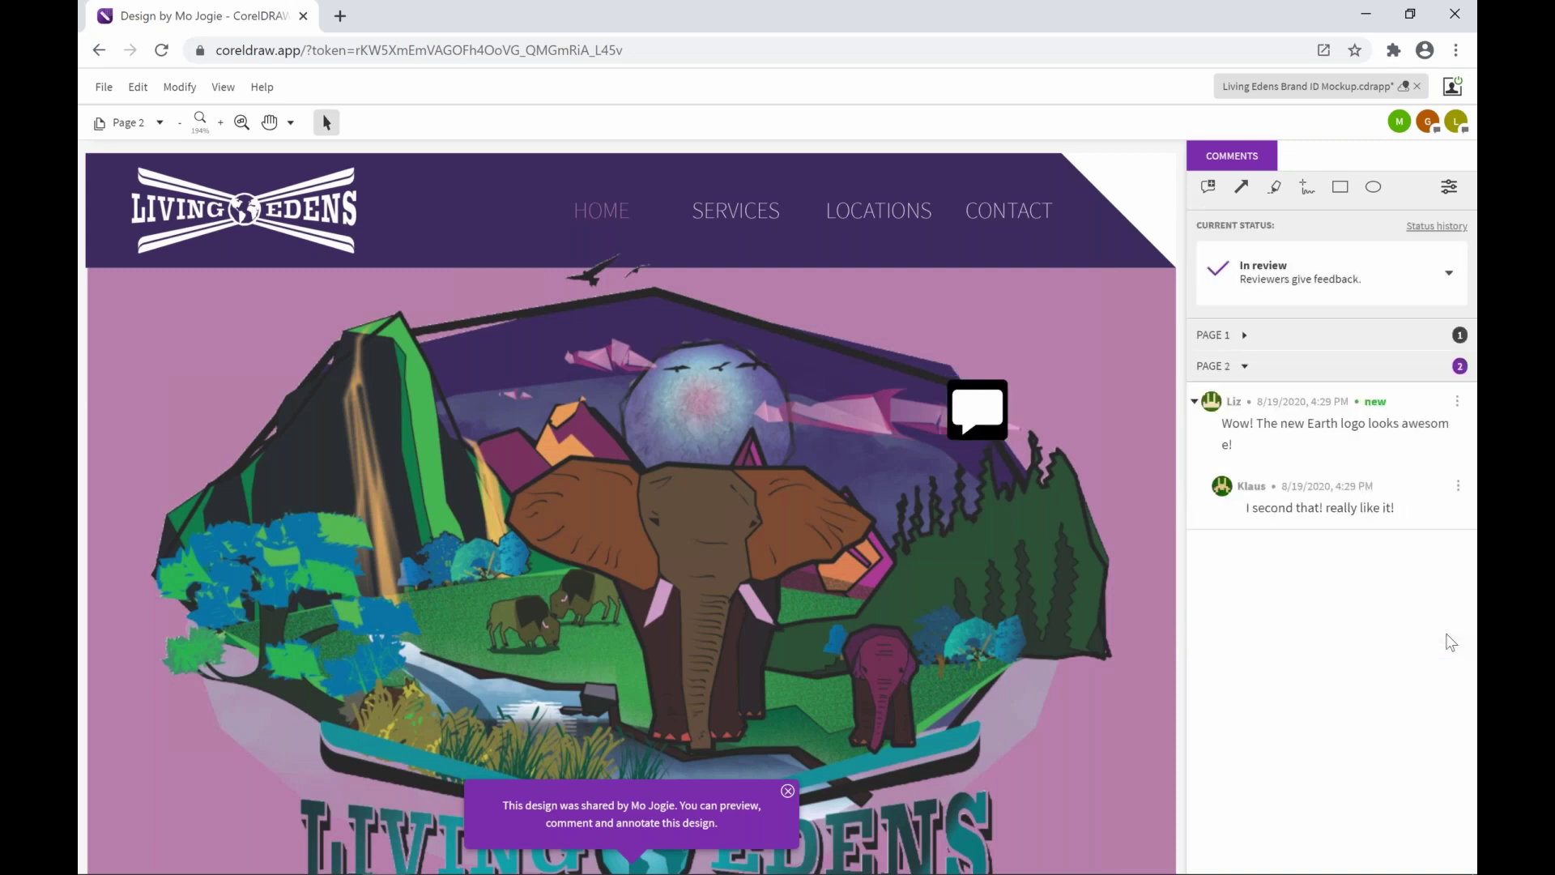
Check the comment's marker on the design, then open Page 3's comment about the desktop menu text
click(964, 399)
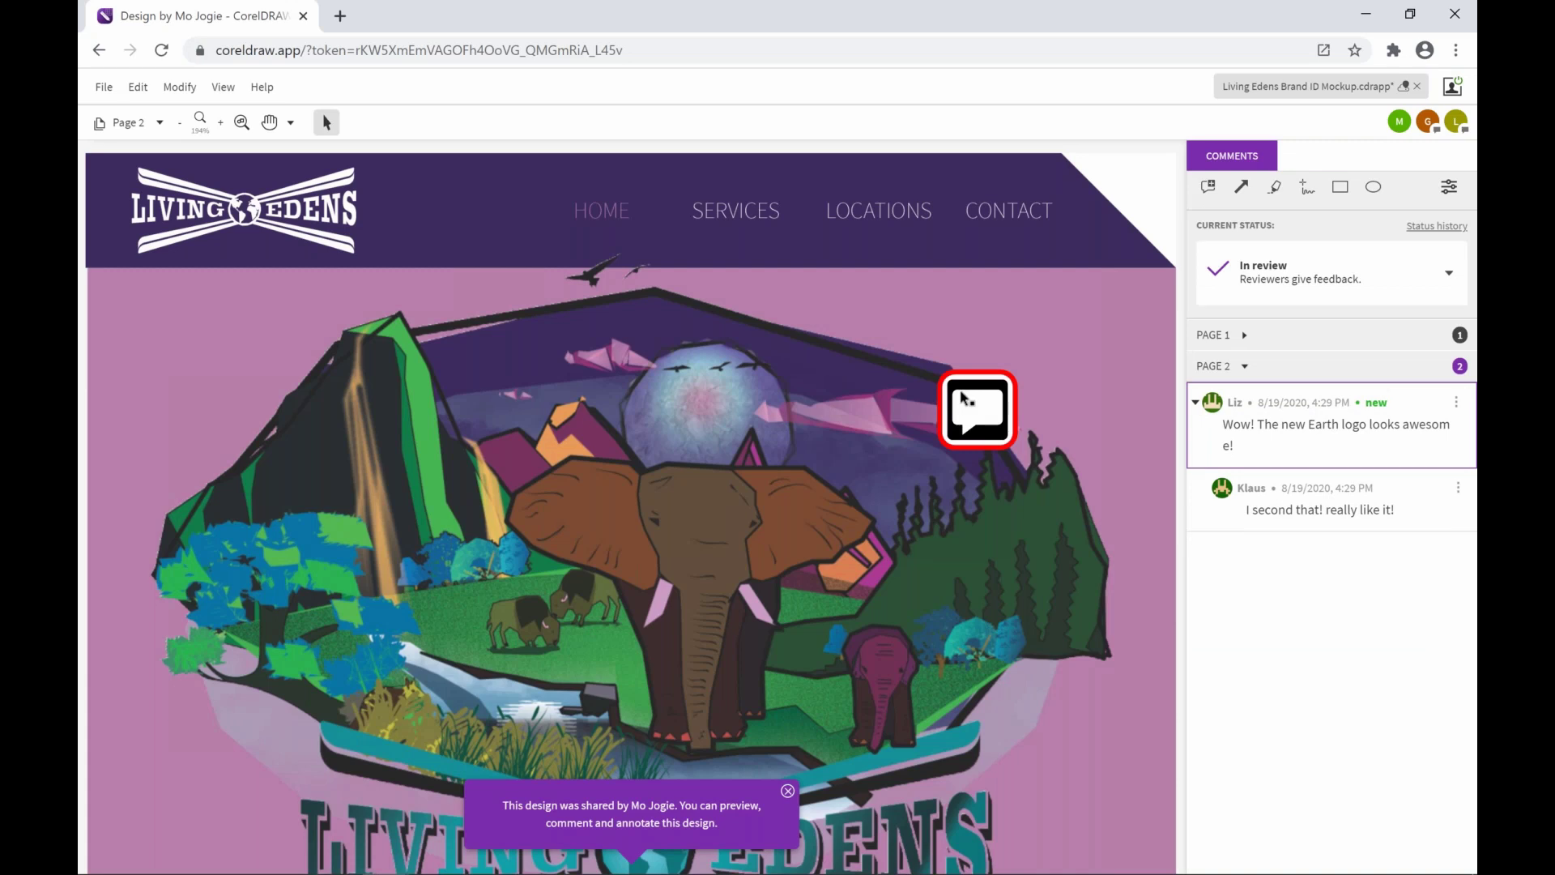
click(1190, 565)
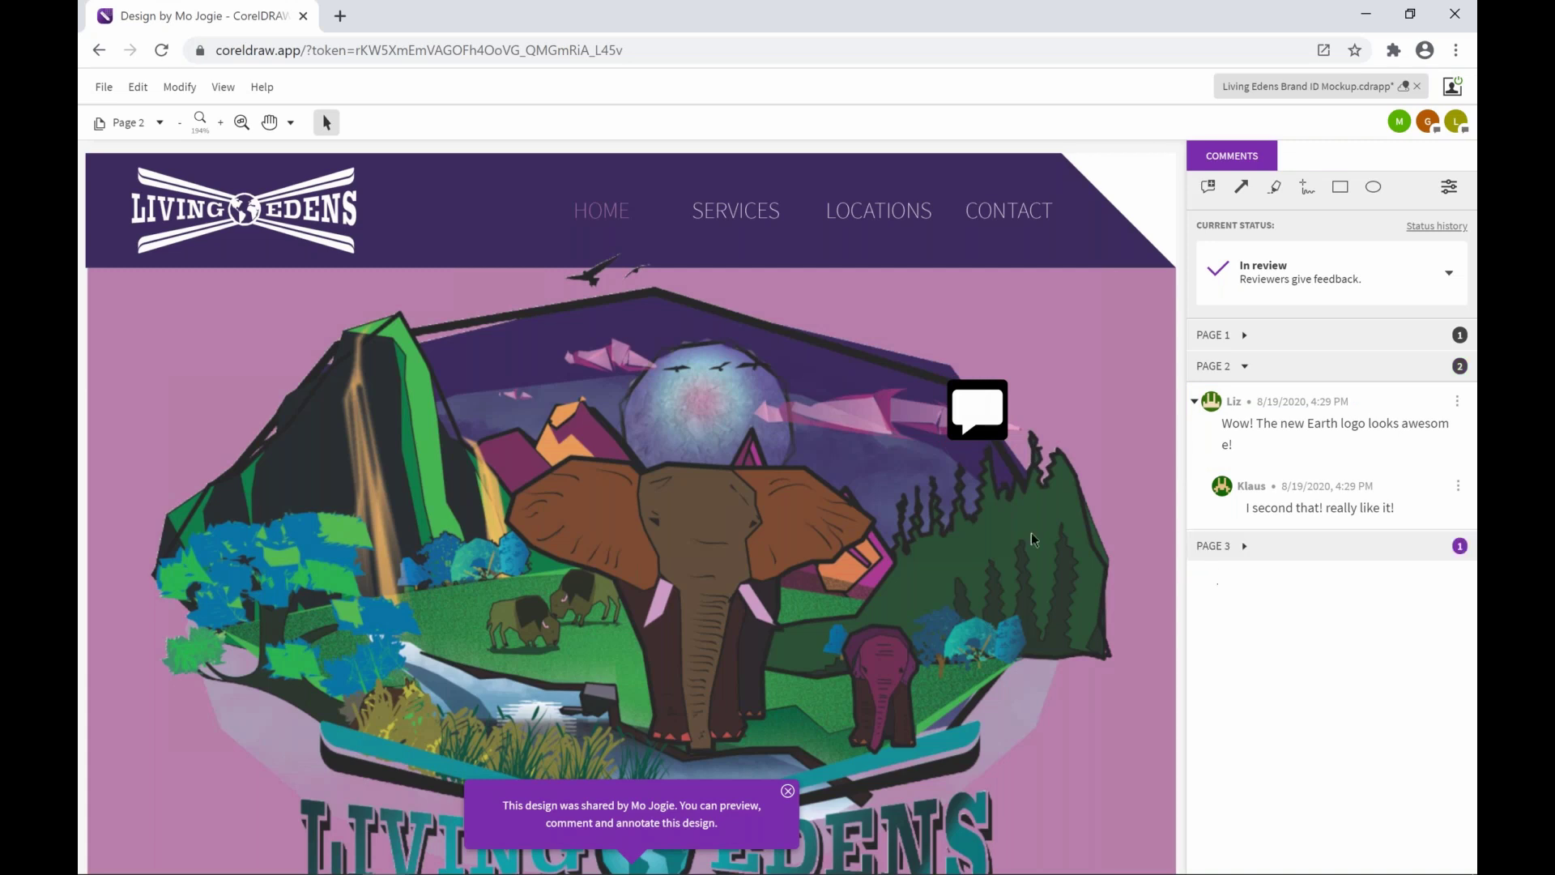
click(1257, 551)
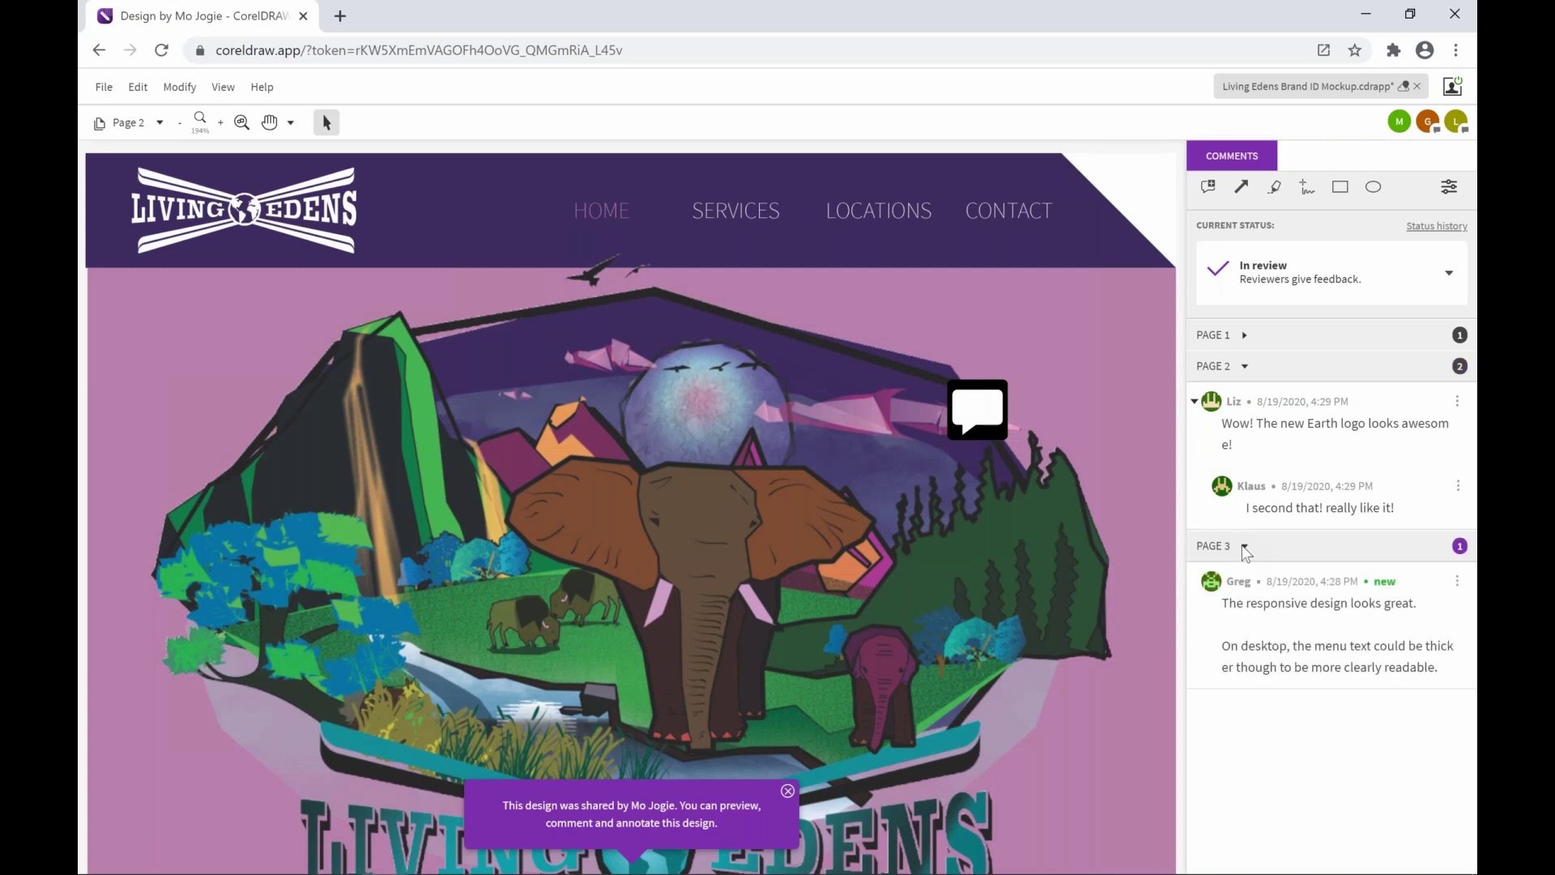
click(1283, 609)
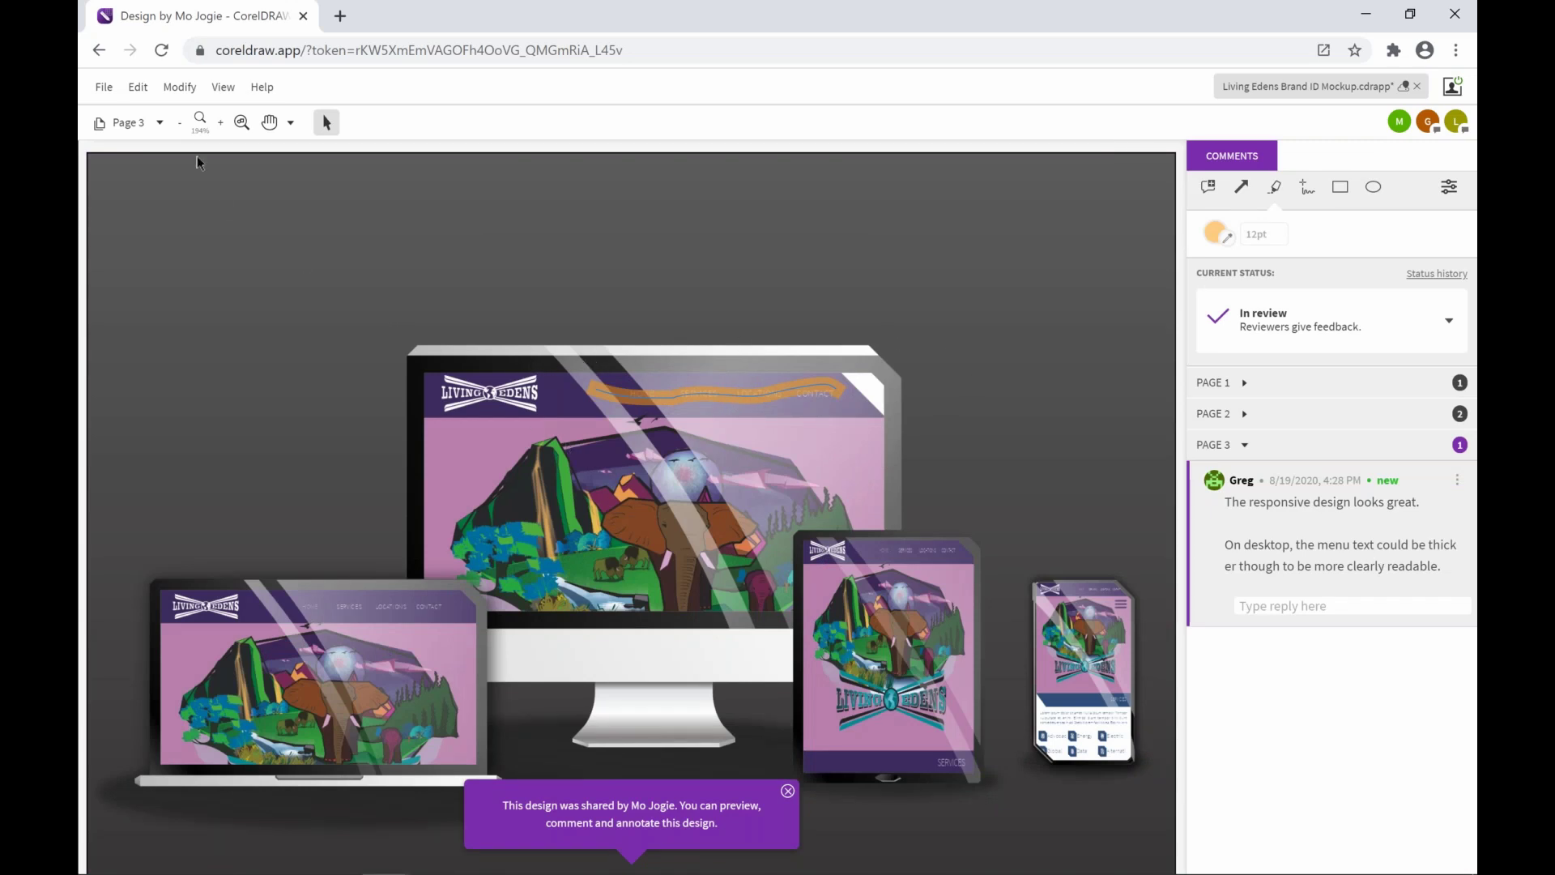
Expand the Page 1 comments and open the one asking for warmer logo greens
click(159, 125)
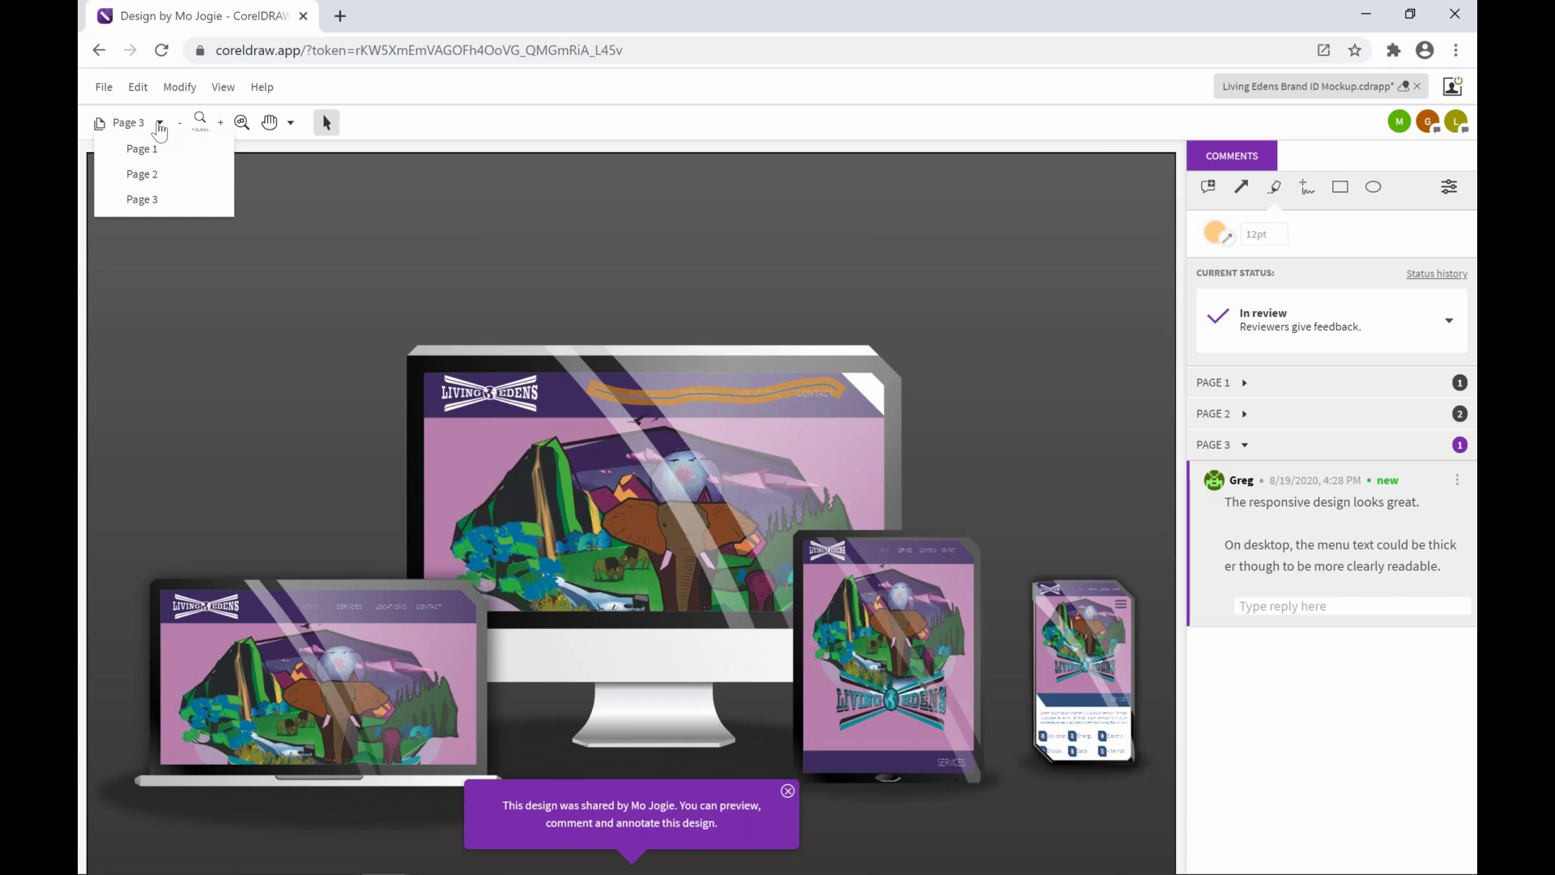
click(522, 126)
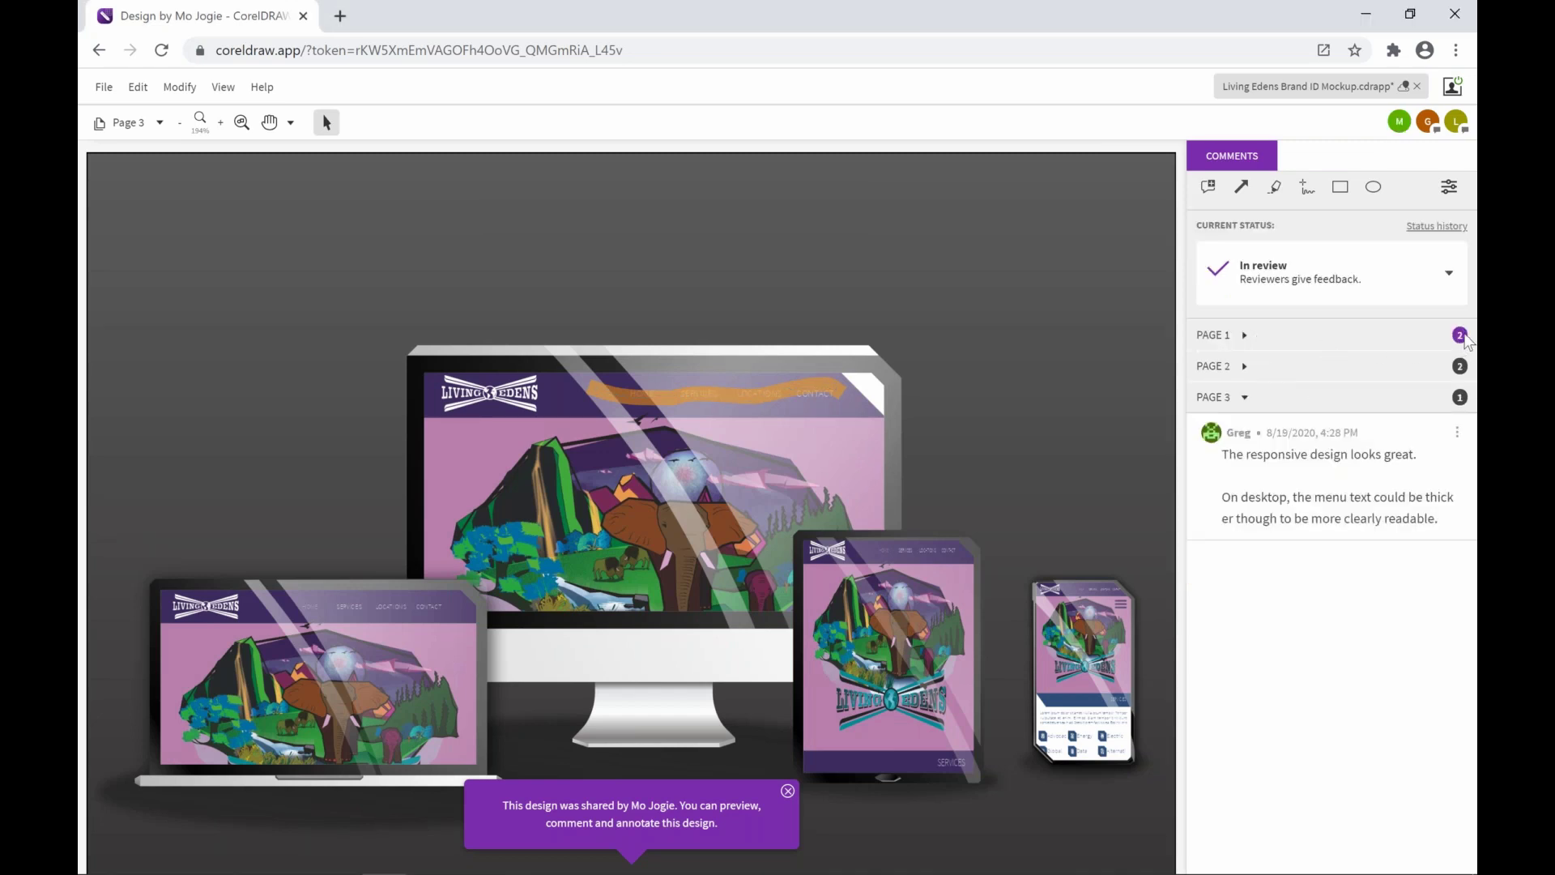
click(1248, 334)
click(1244, 334)
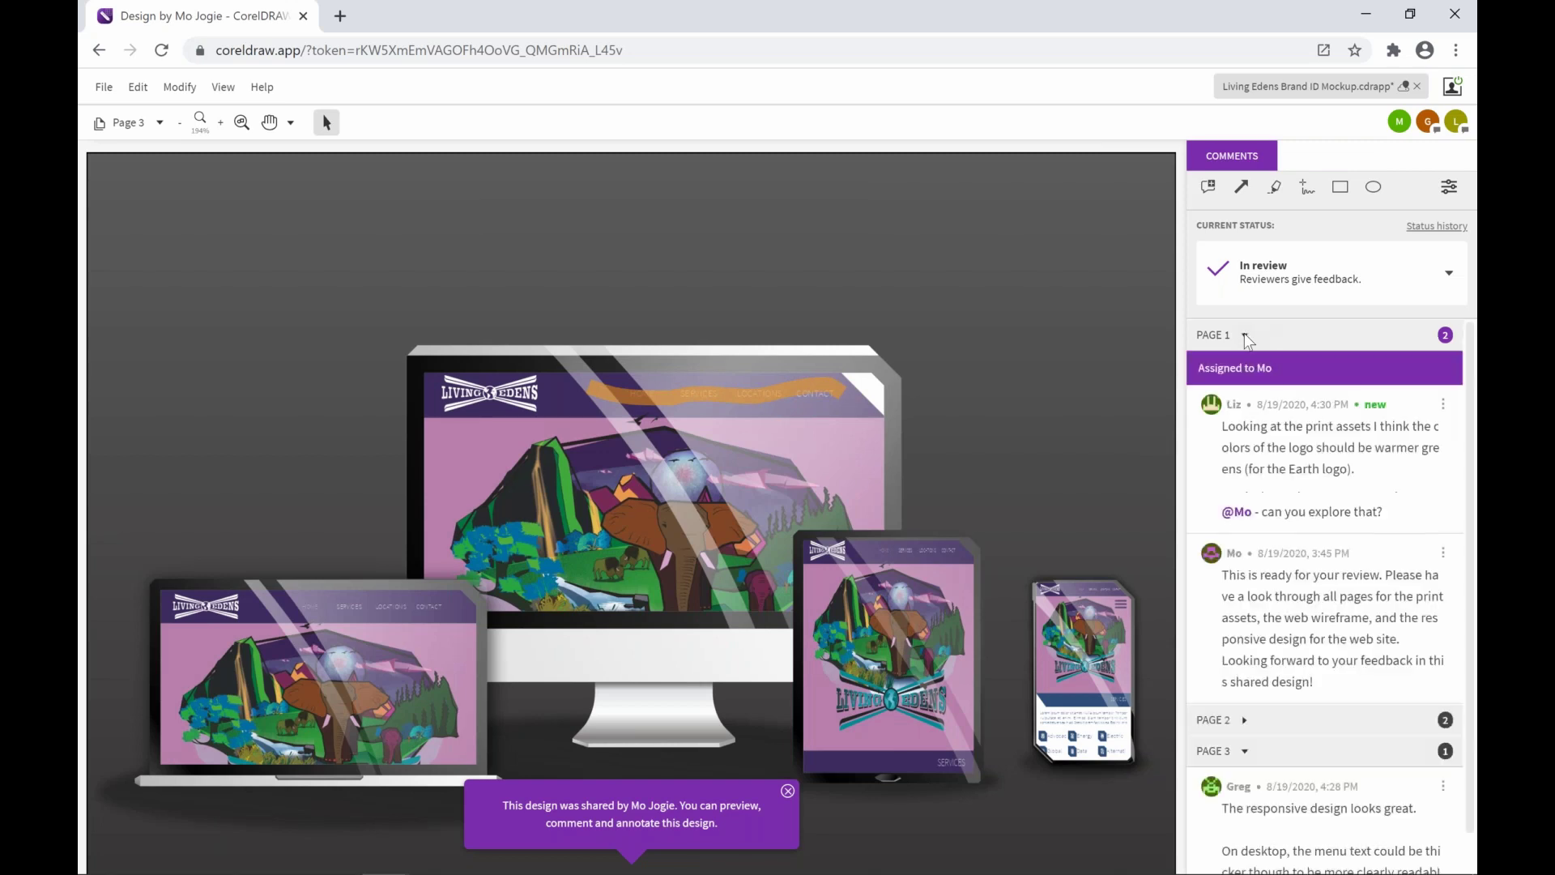
click(1301, 442)
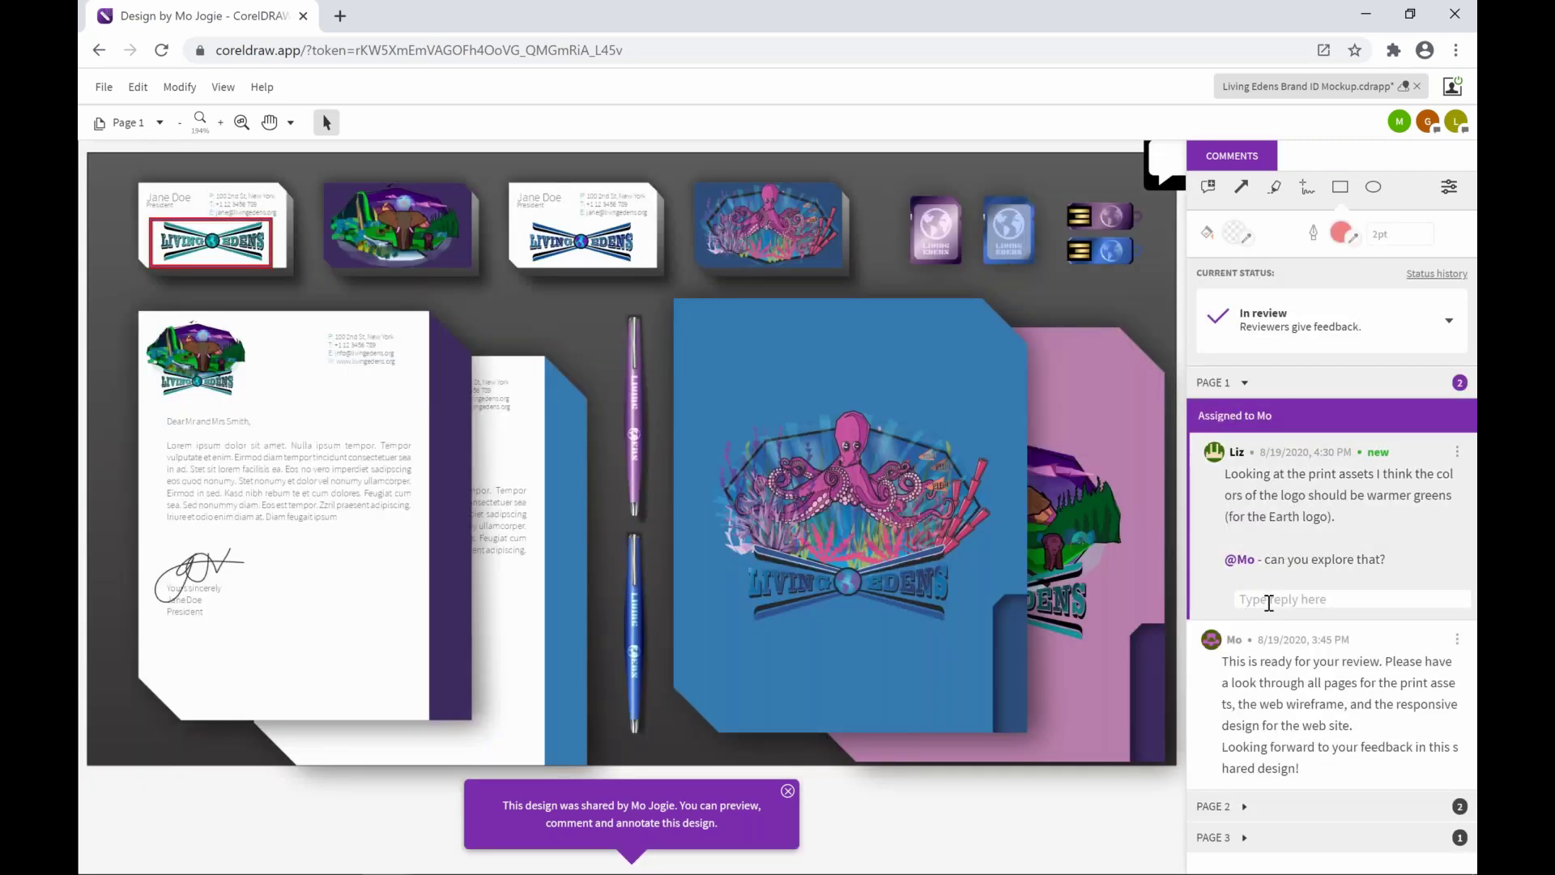
Reply 'We should review that on the pink background as well then.' and dismiss the sharing notice
click(1269, 603)
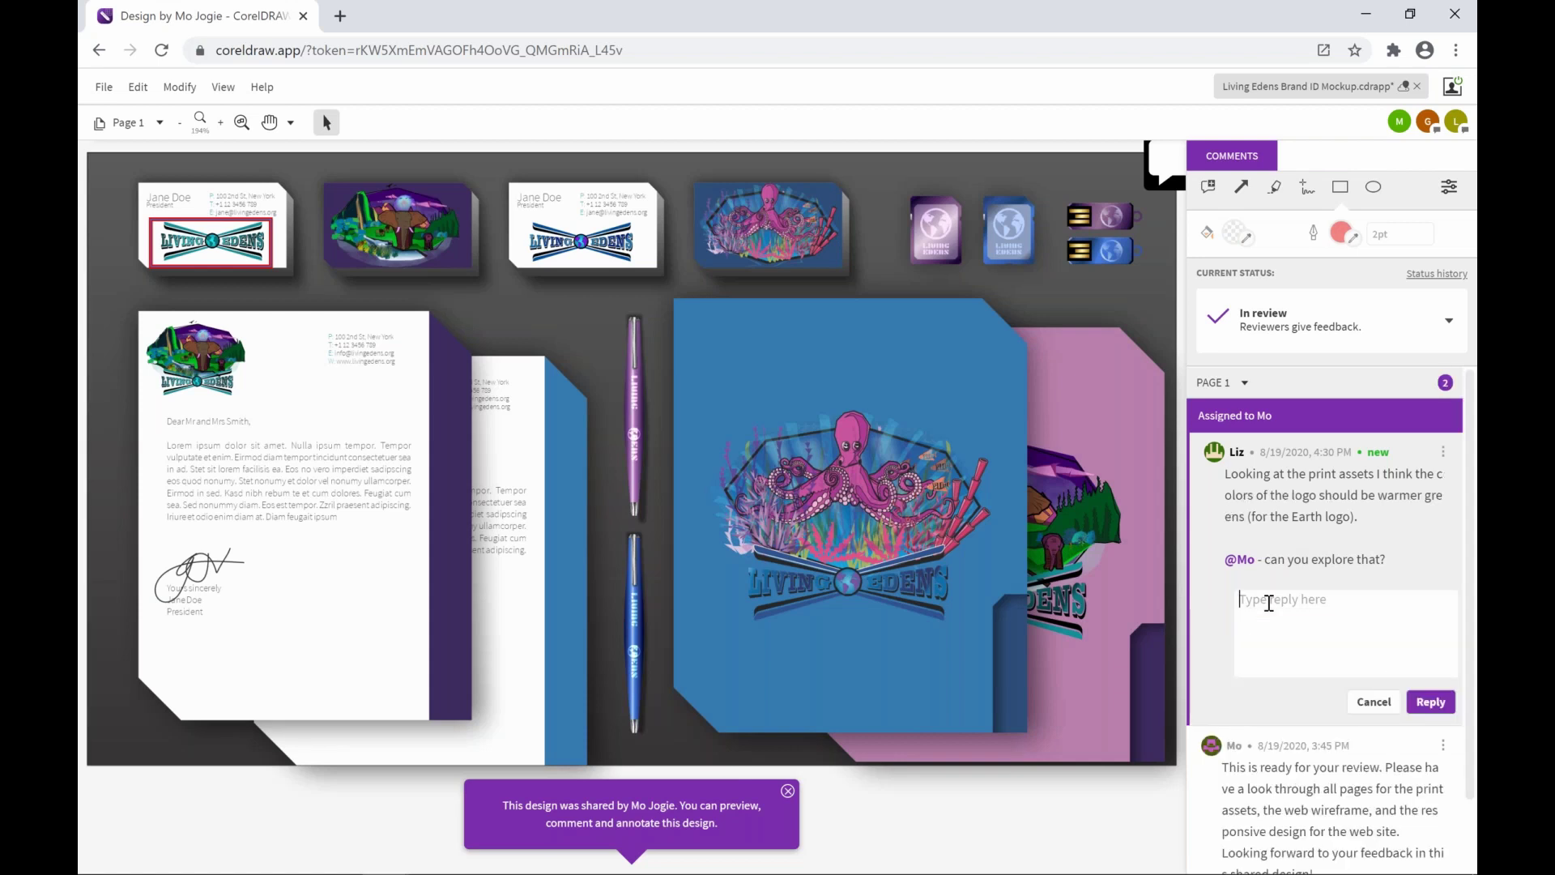
text(We should review that on t)
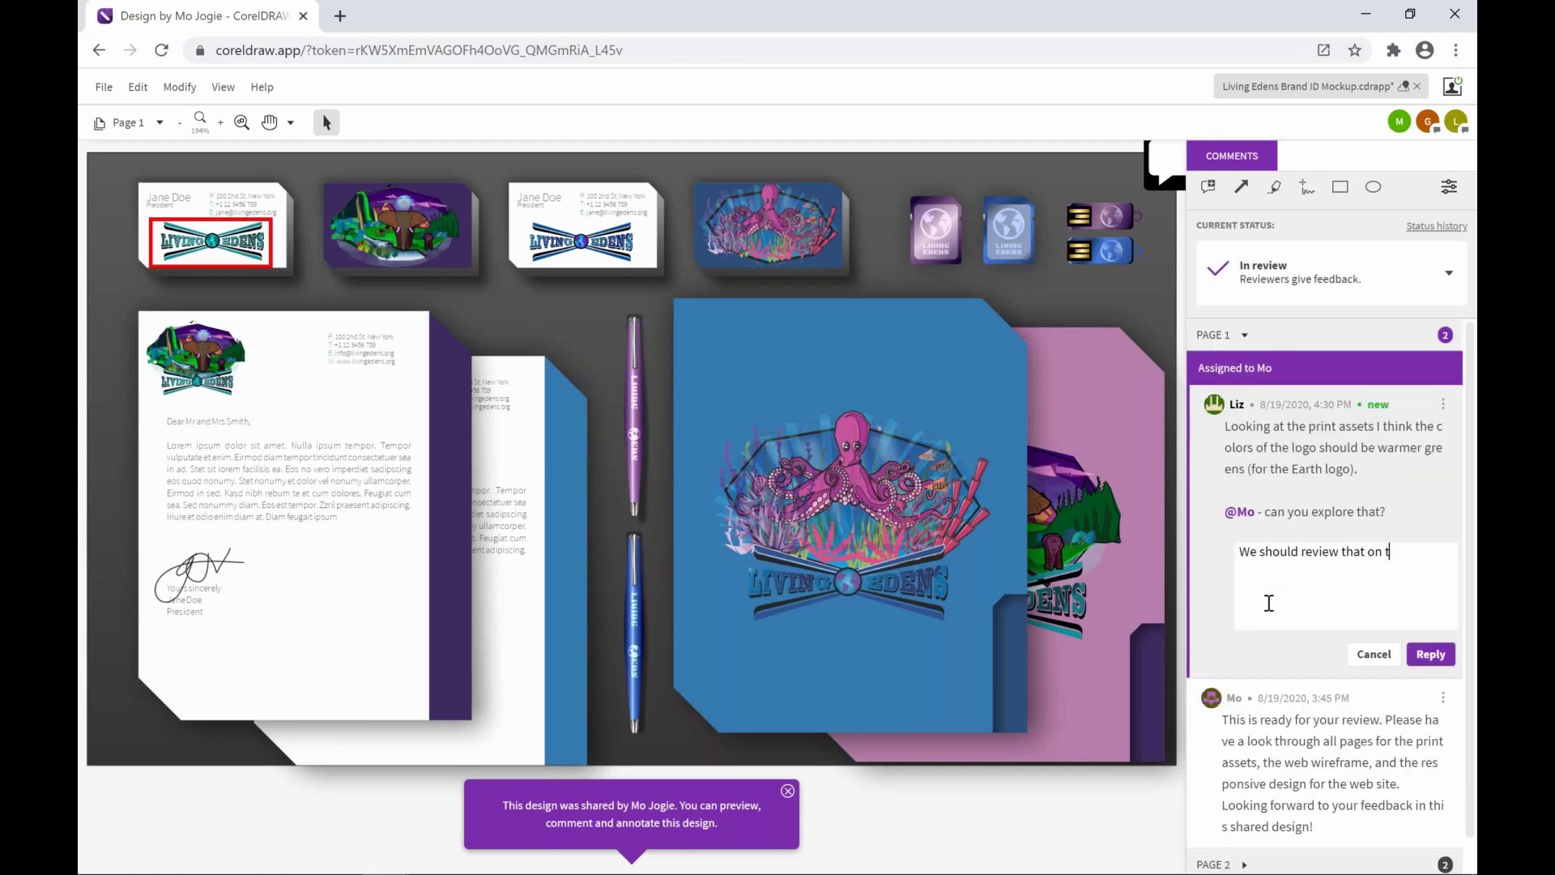
text(he pink)
text(background as well then.)
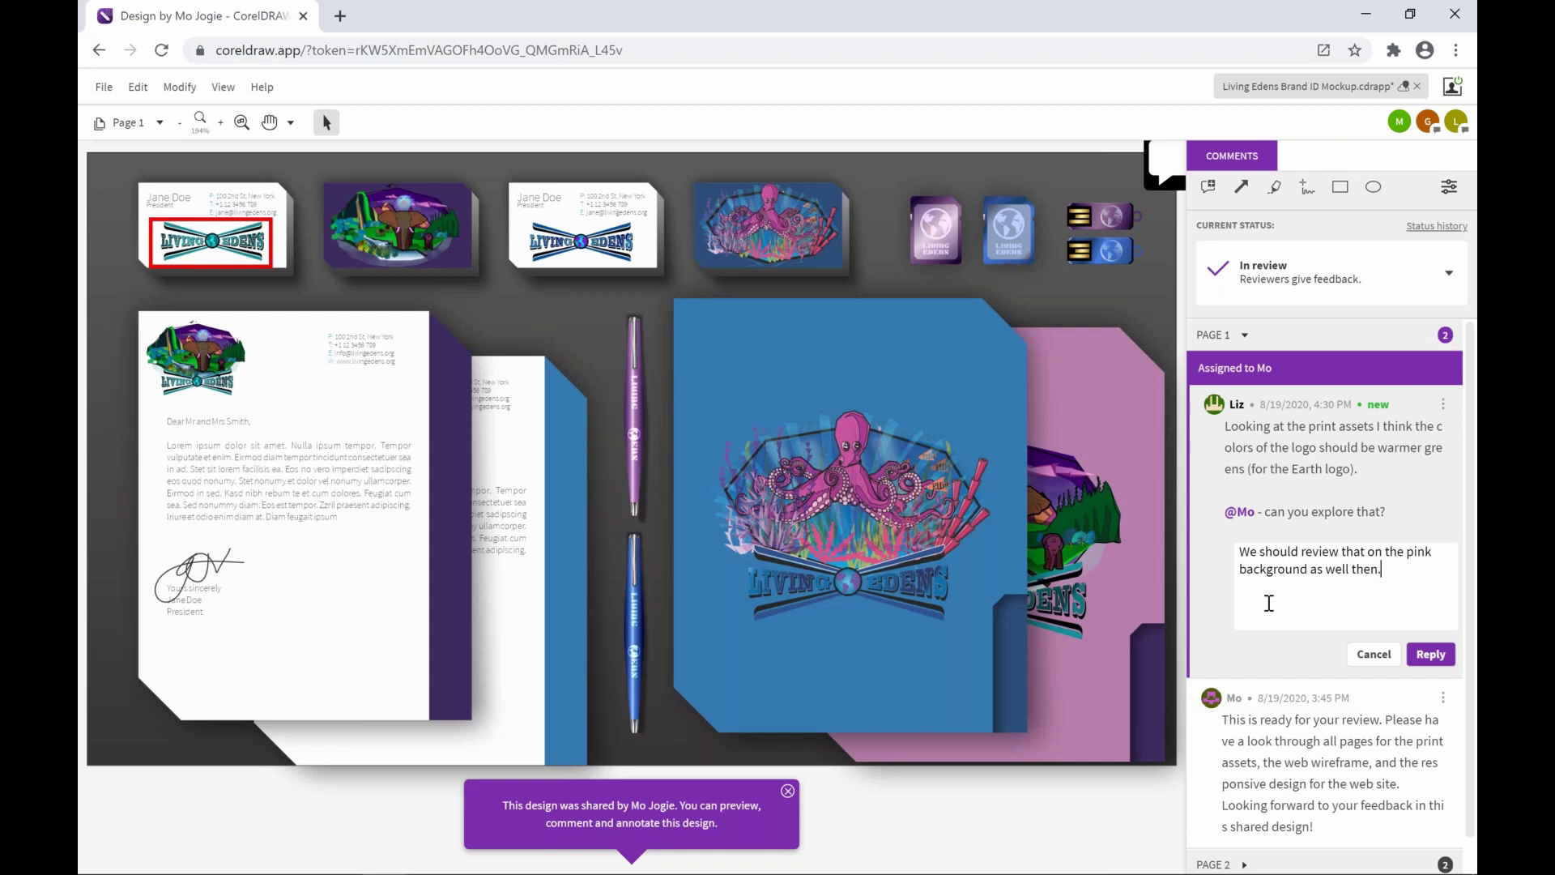
click(1429, 656)
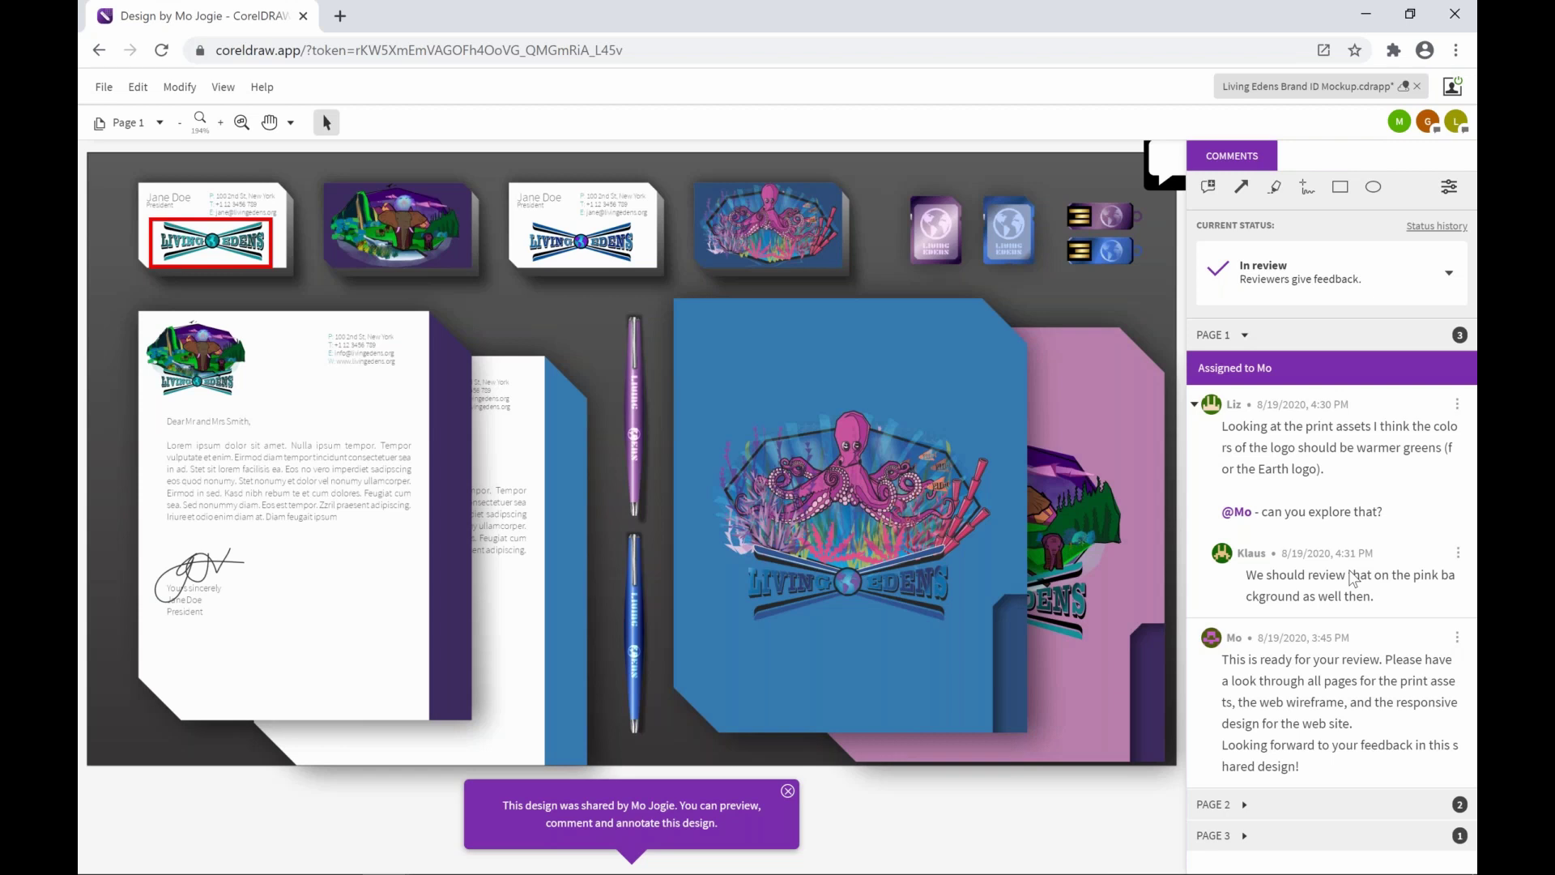
click(789, 791)
Switch to Page 3's device mockup and expand the Page 2 comments list
click(158, 124)
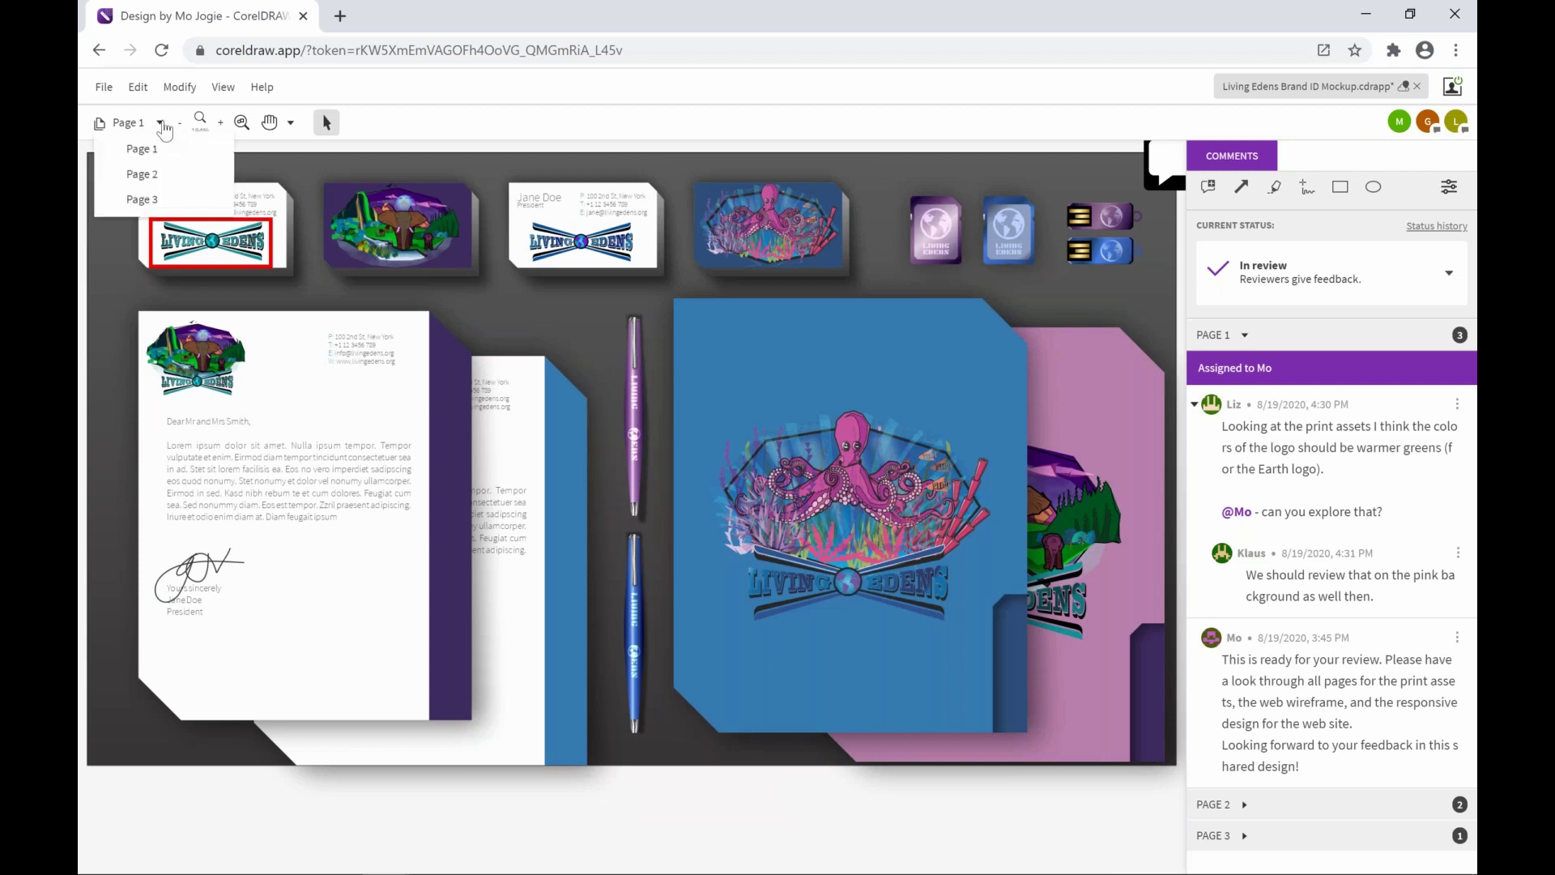
click(143, 199)
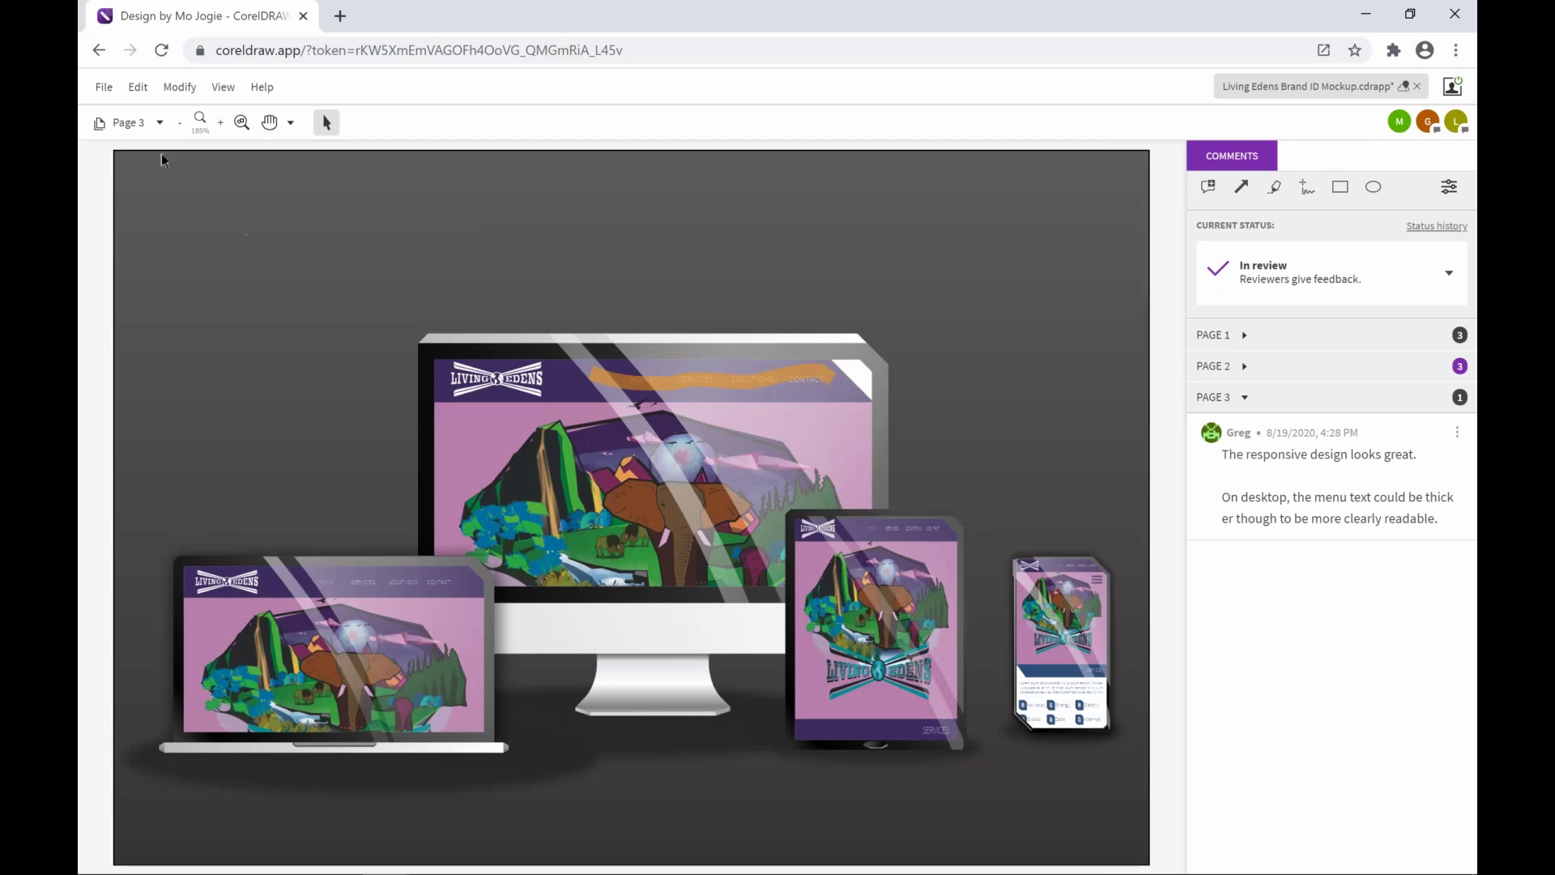
click(1244, 368)
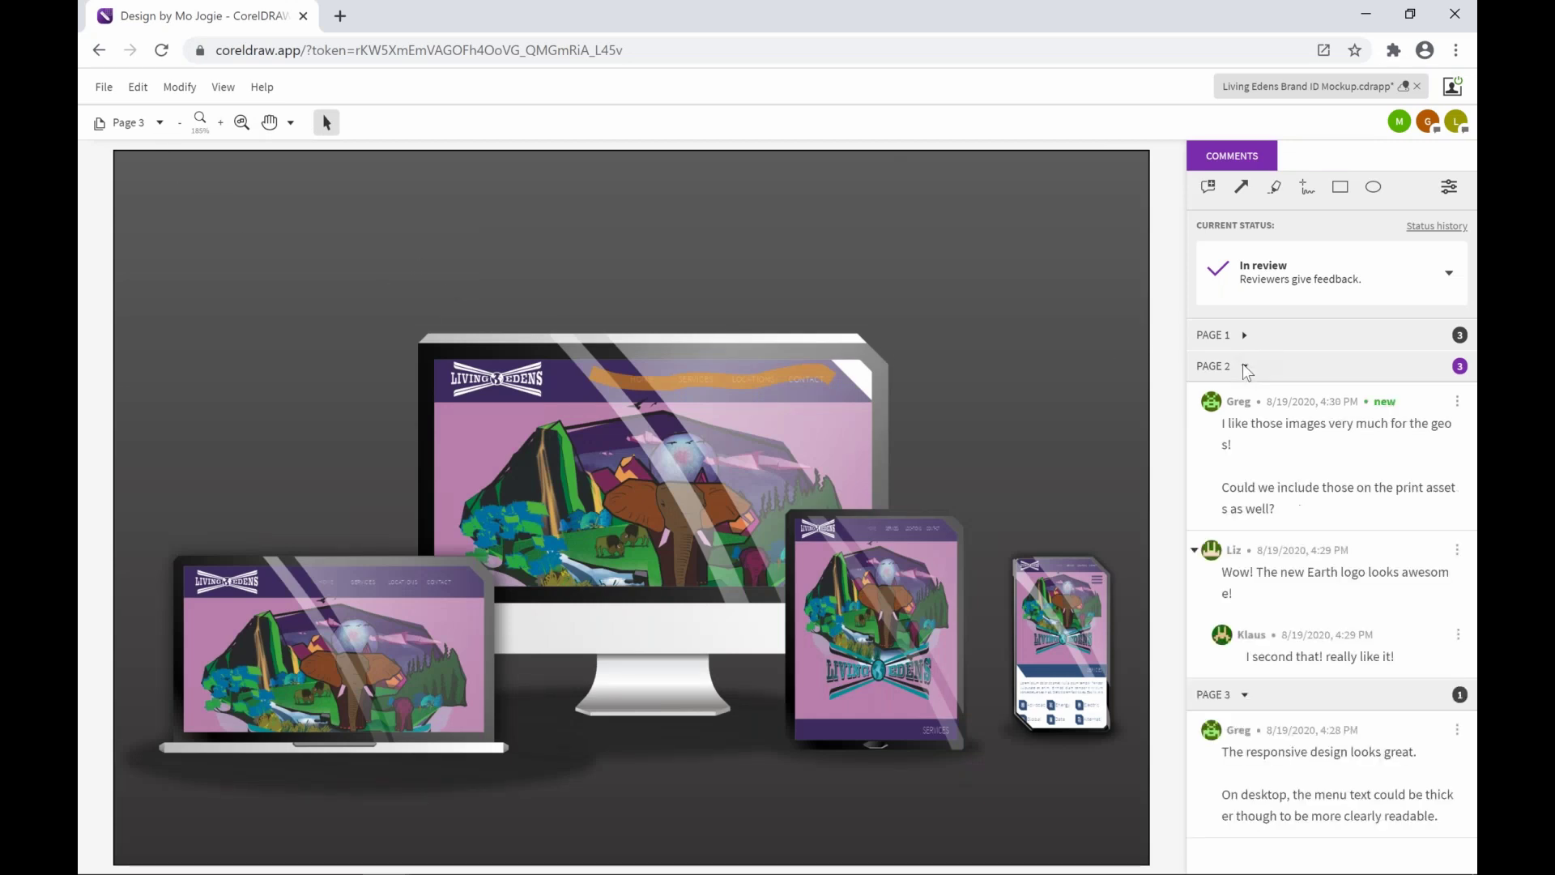
Jump to the Page 2 comment and zoom and pan onto the arrow-marked Pacific photo in the Locations grid
click(1344, 449)
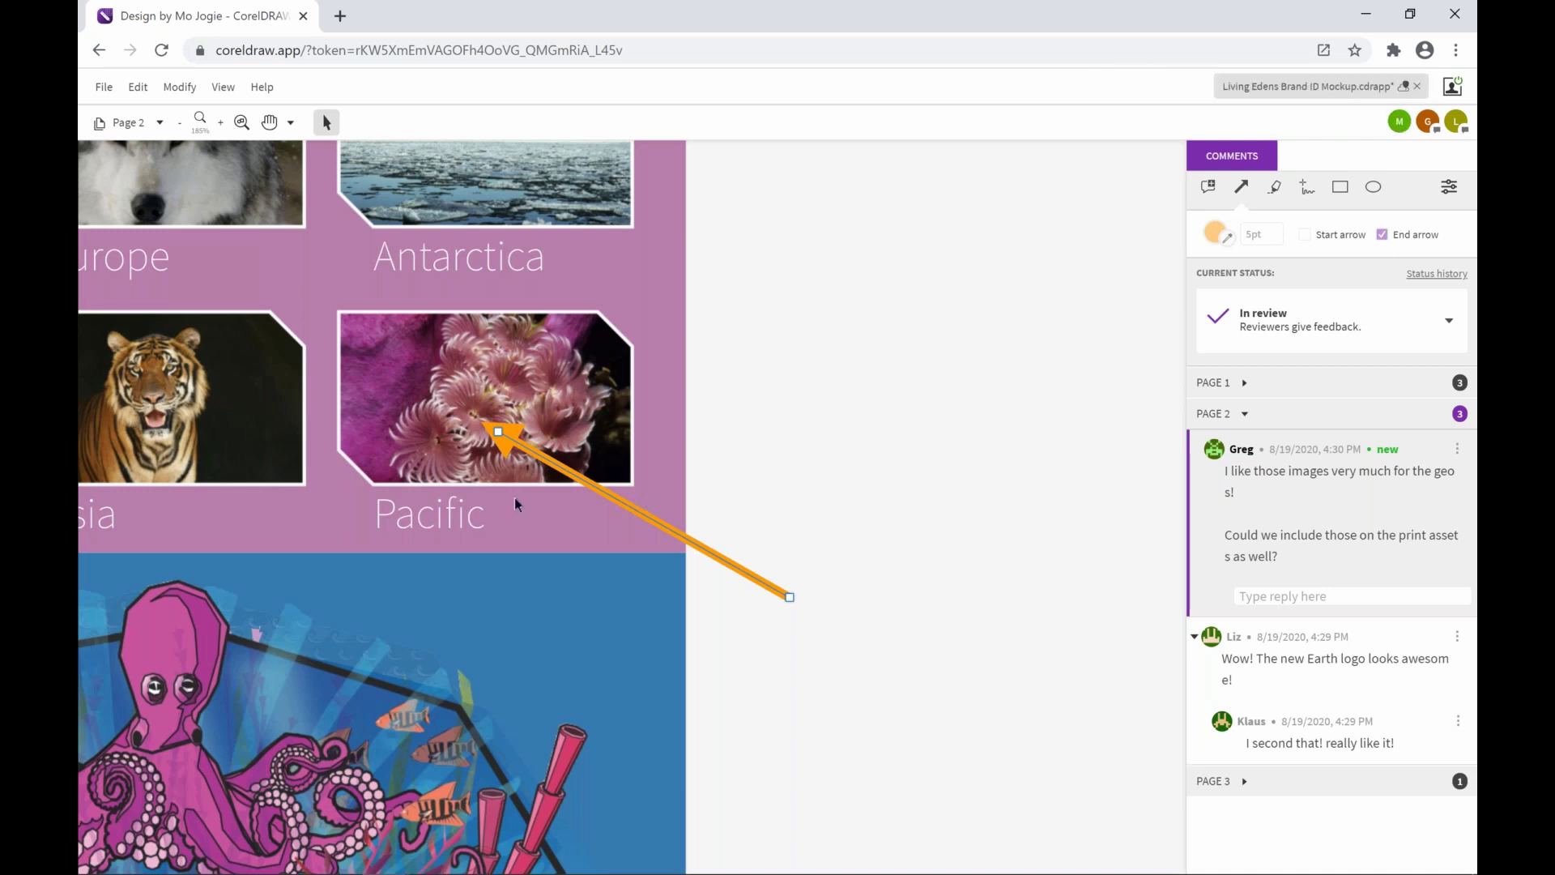
scroll(513, 497, down, 5)
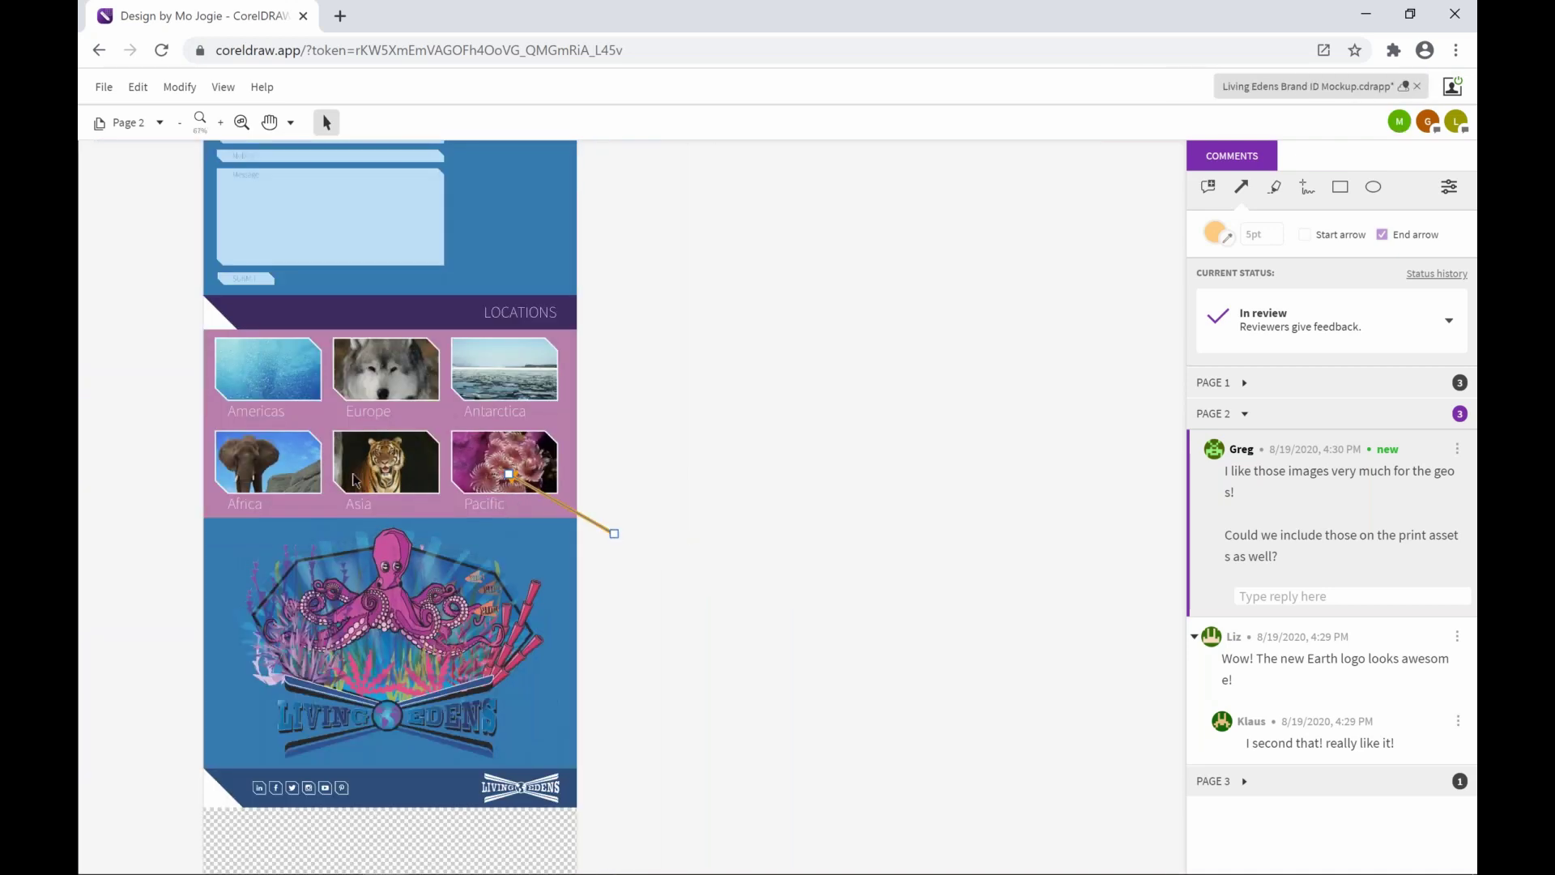
scroll(325, 483, up, 4)
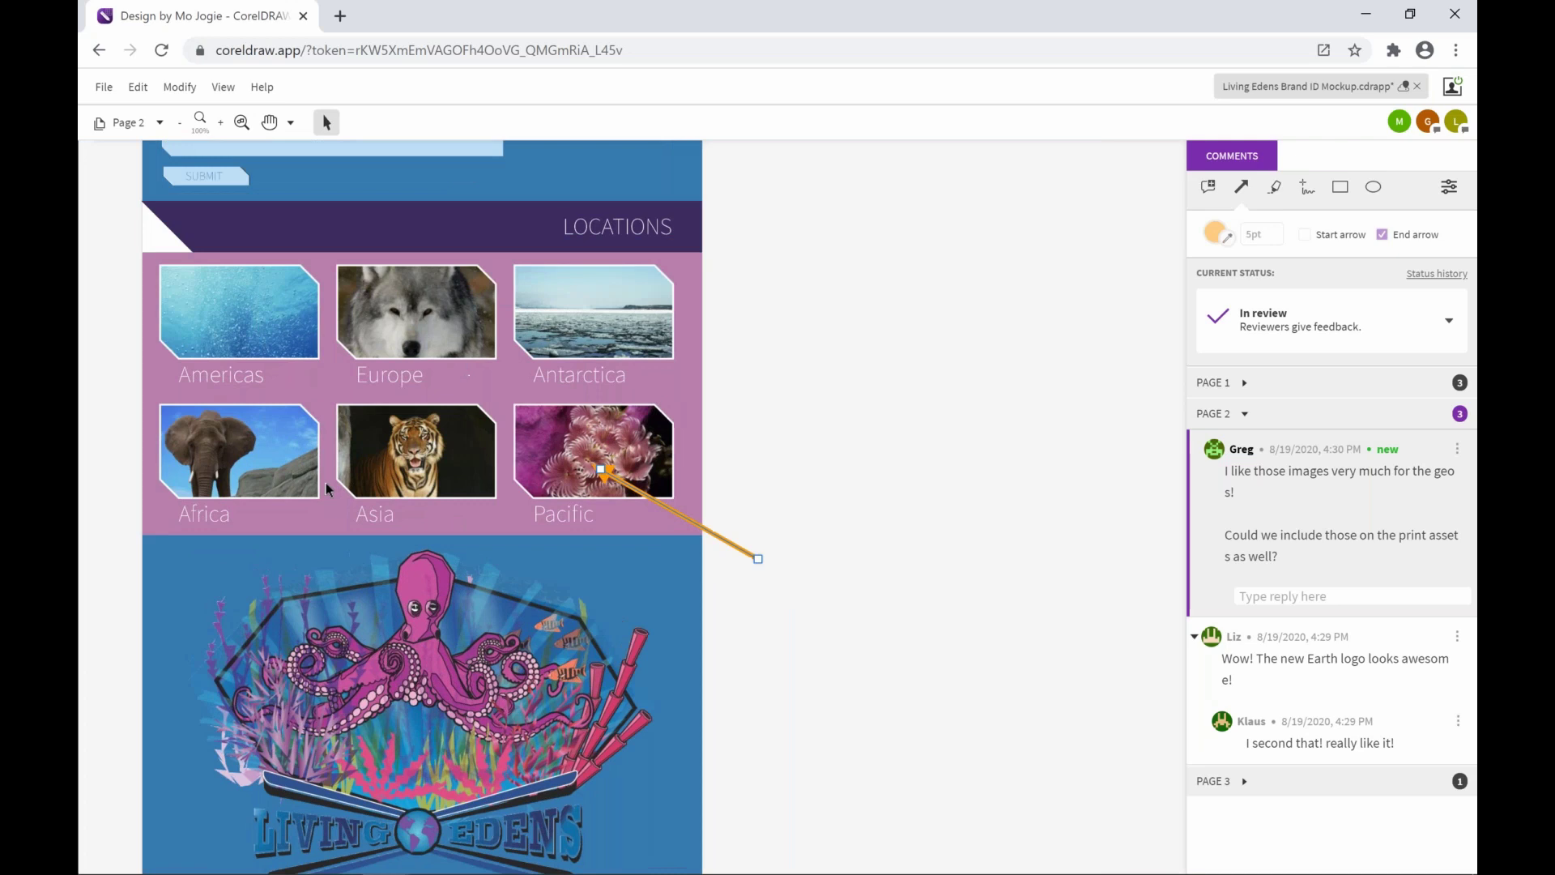
scroll(326, 482, up, 1)
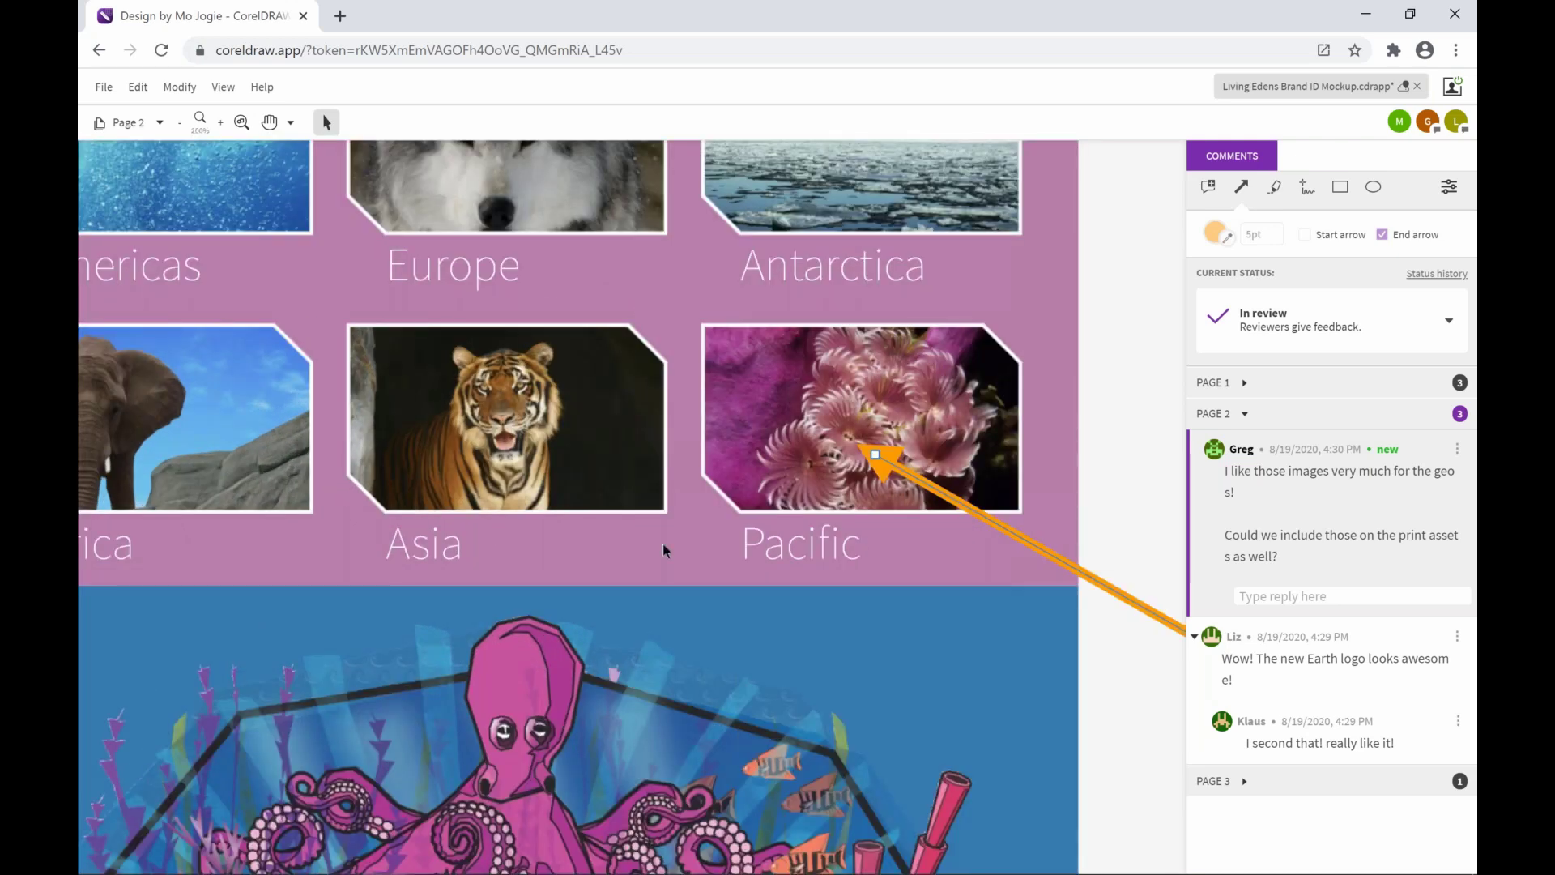
key(h)
drag(828, 474, 712, 484)
key(v)
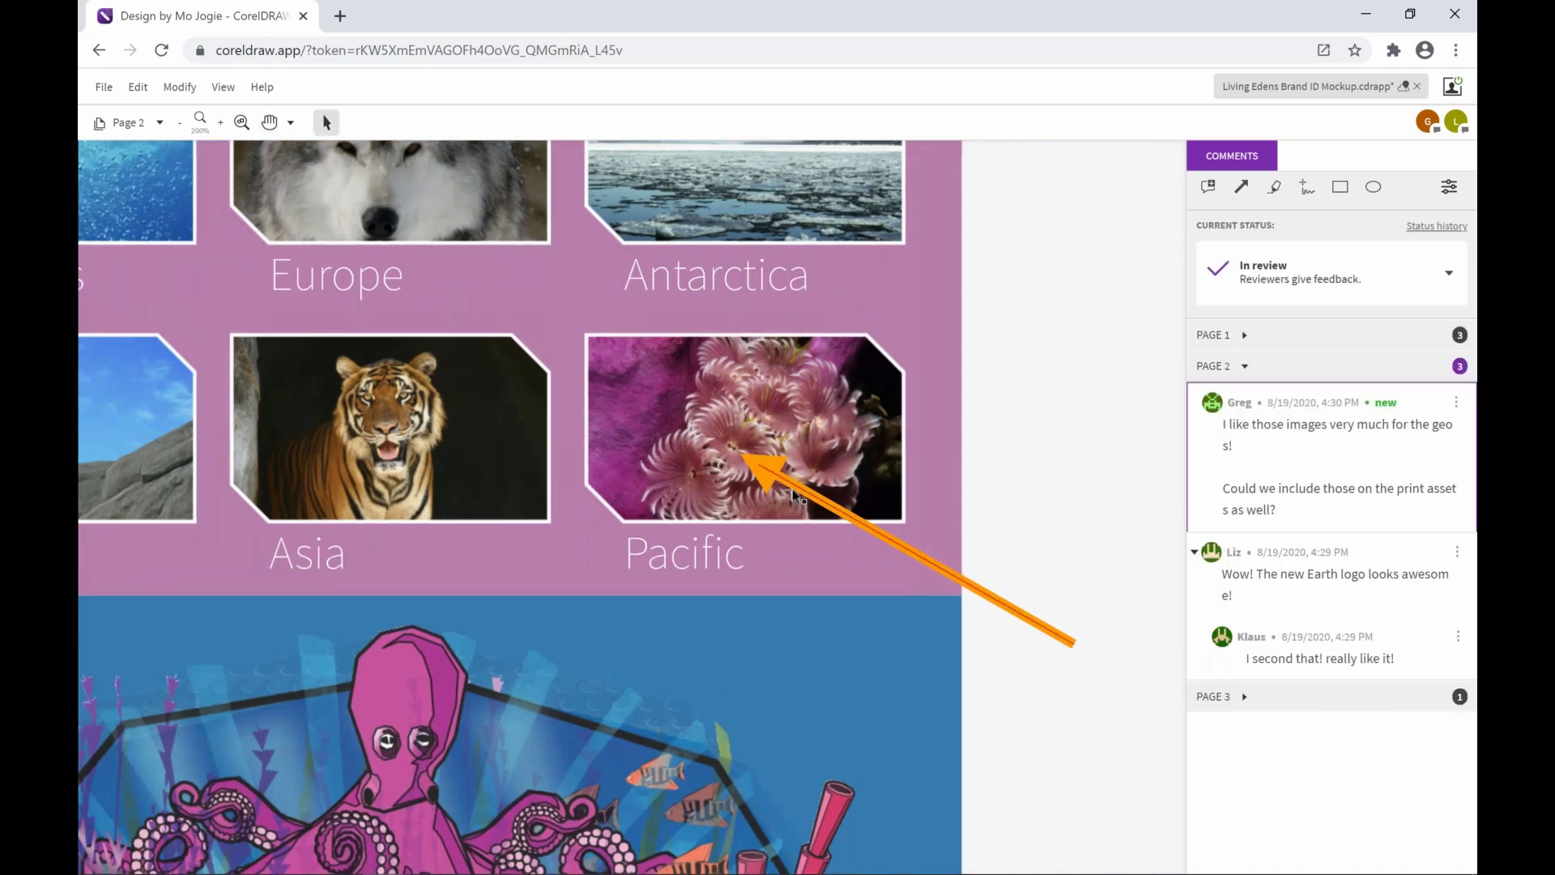
click(796, 496)
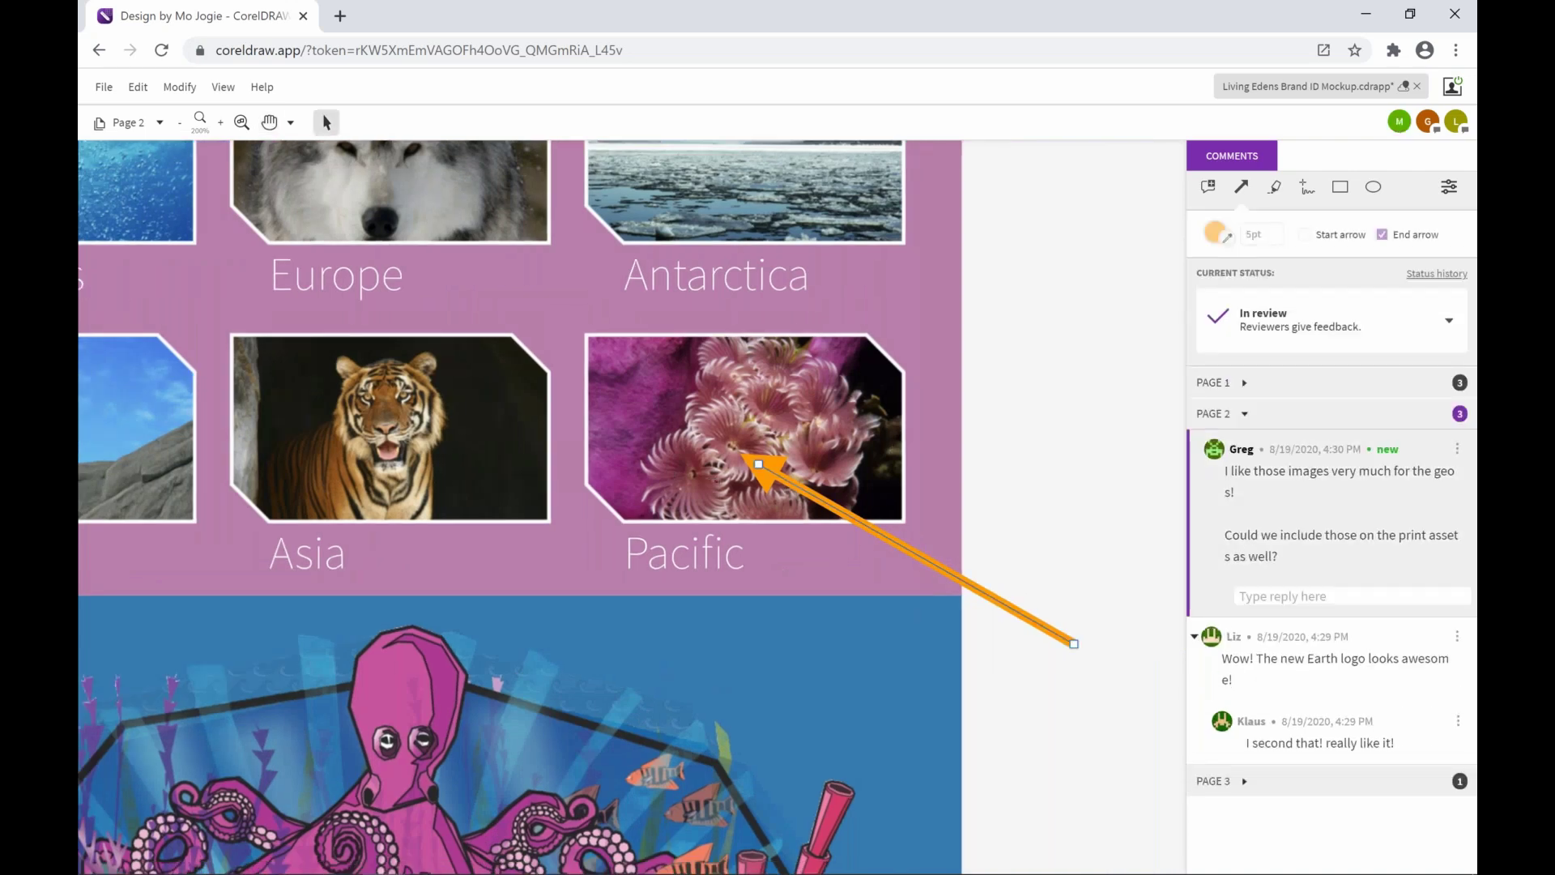
key(Escape)
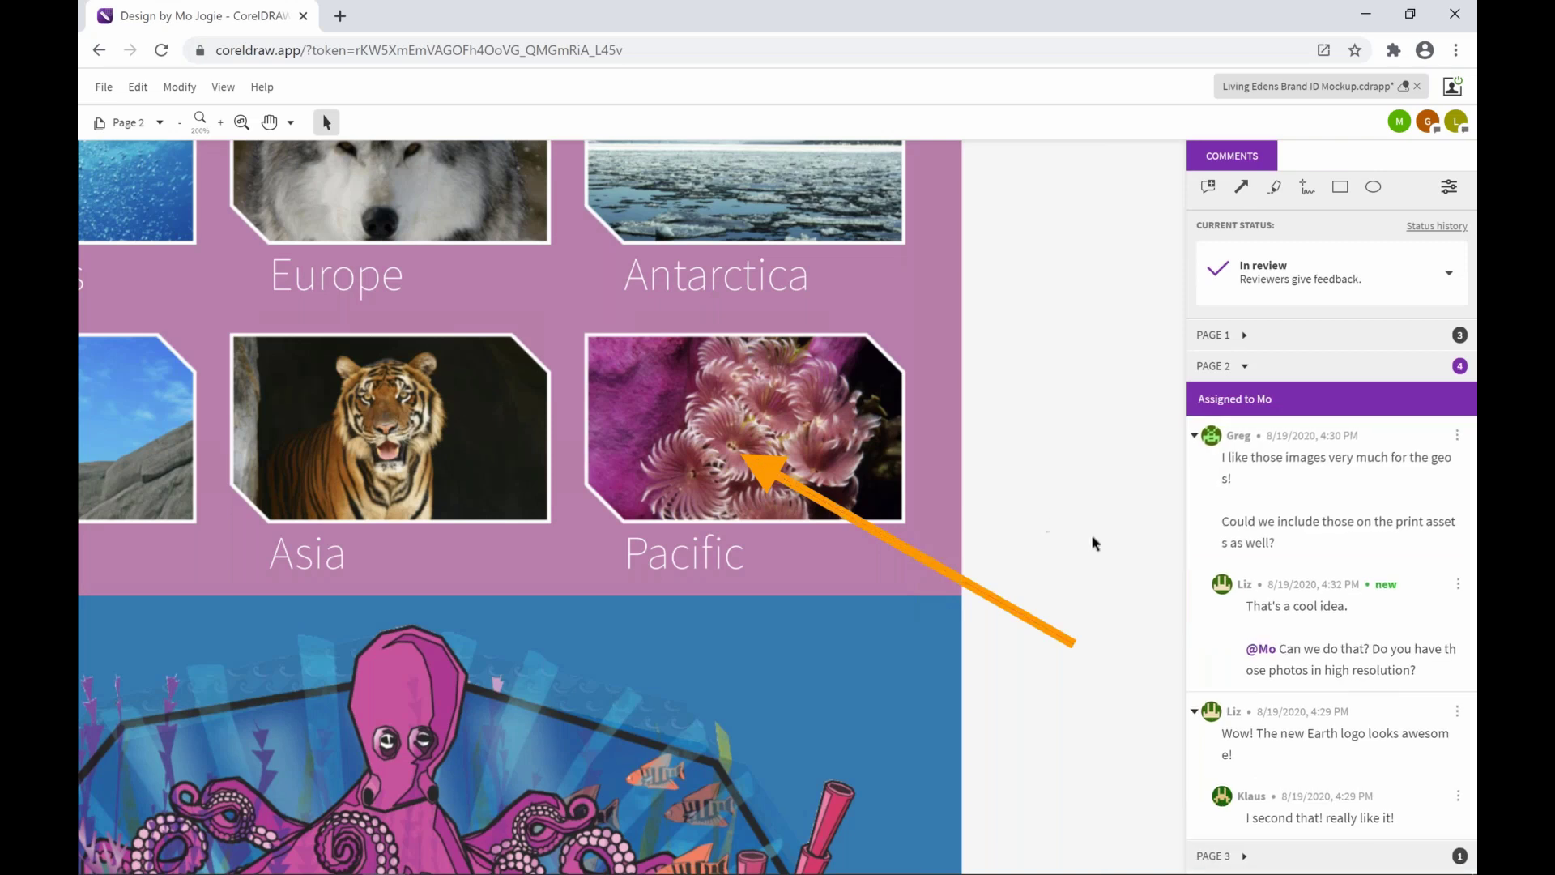
Select the Page 2 geo-images comment thread in the Comments panel
click(1346, 620)
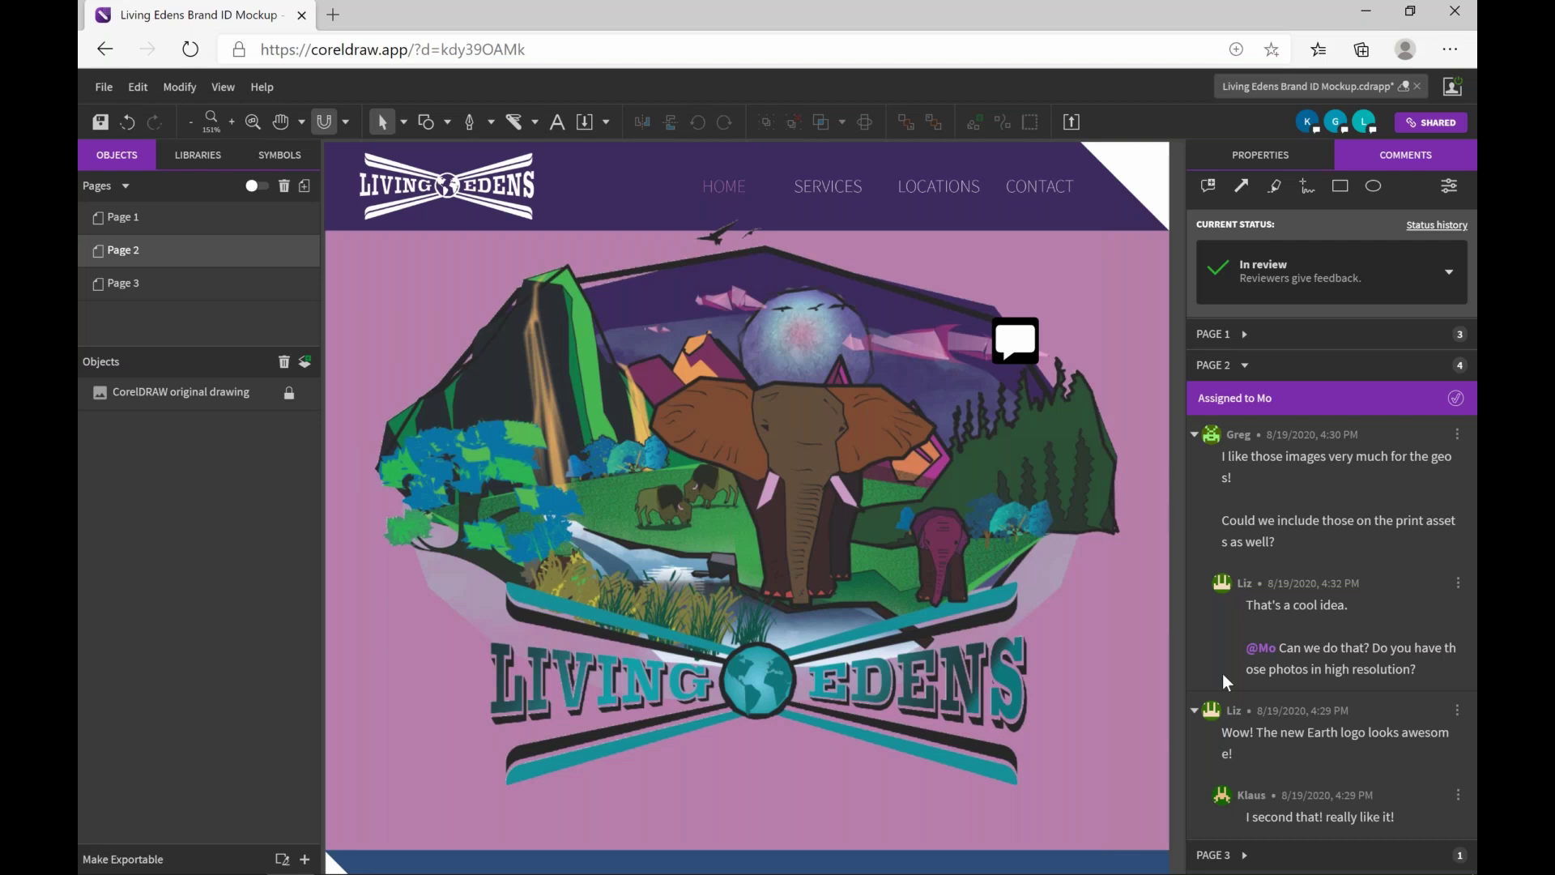
Reply that not all photos exist in high res, no showstopper, and they'll appear next revision
click(1223, 675)
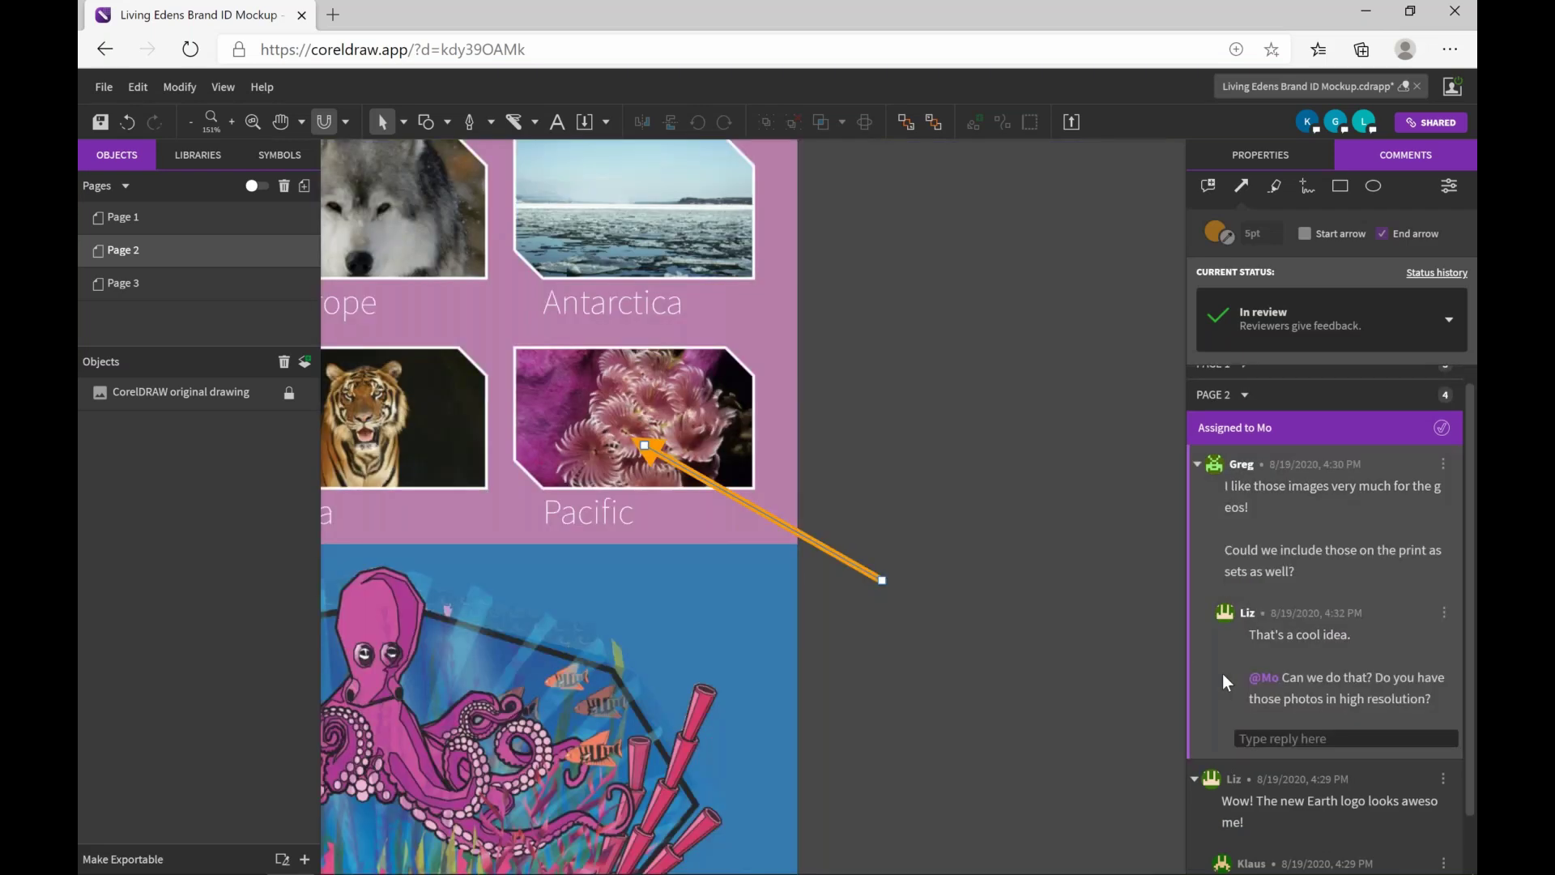
text(Sure thing. I don't)
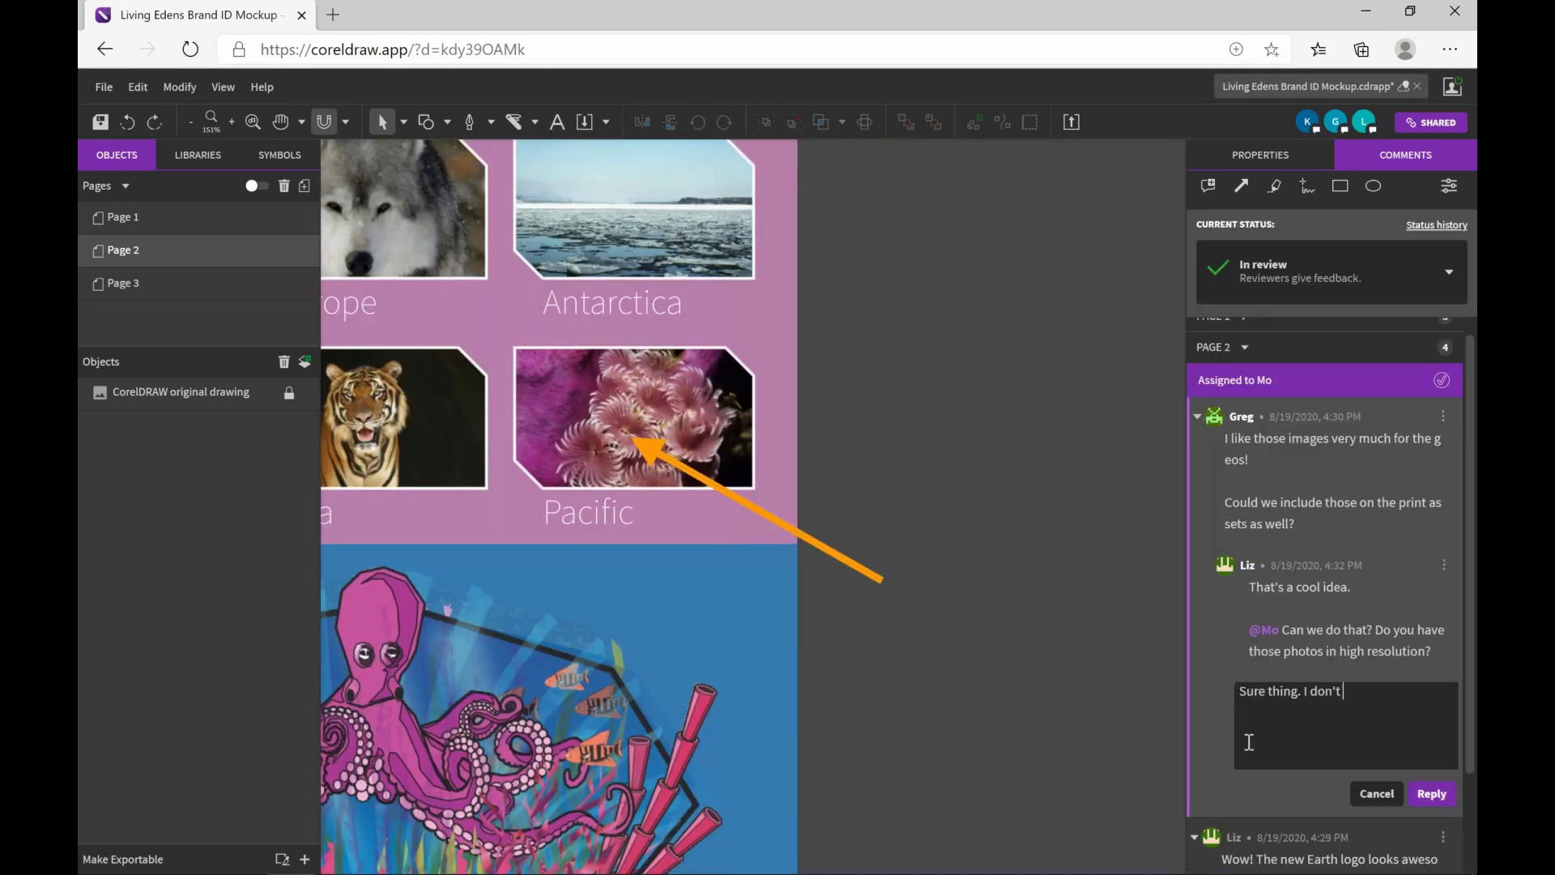
text( think we do have all the photos in high res but that's not a showstopper)
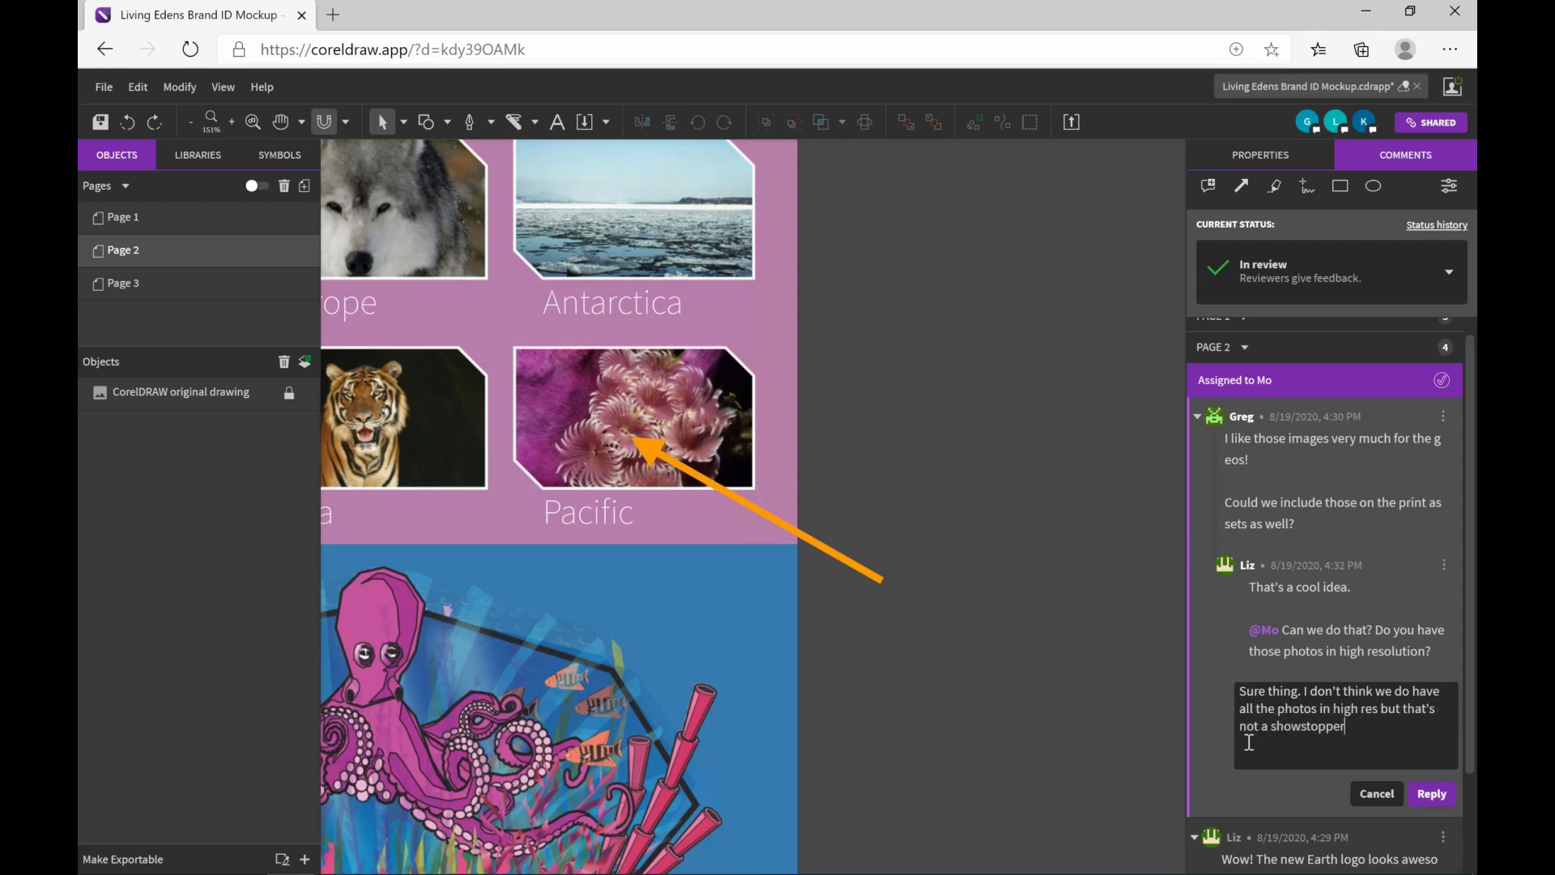
text(.)
key(Return)
text(I'll show you in the next revision.)
key(ctrl+Return)
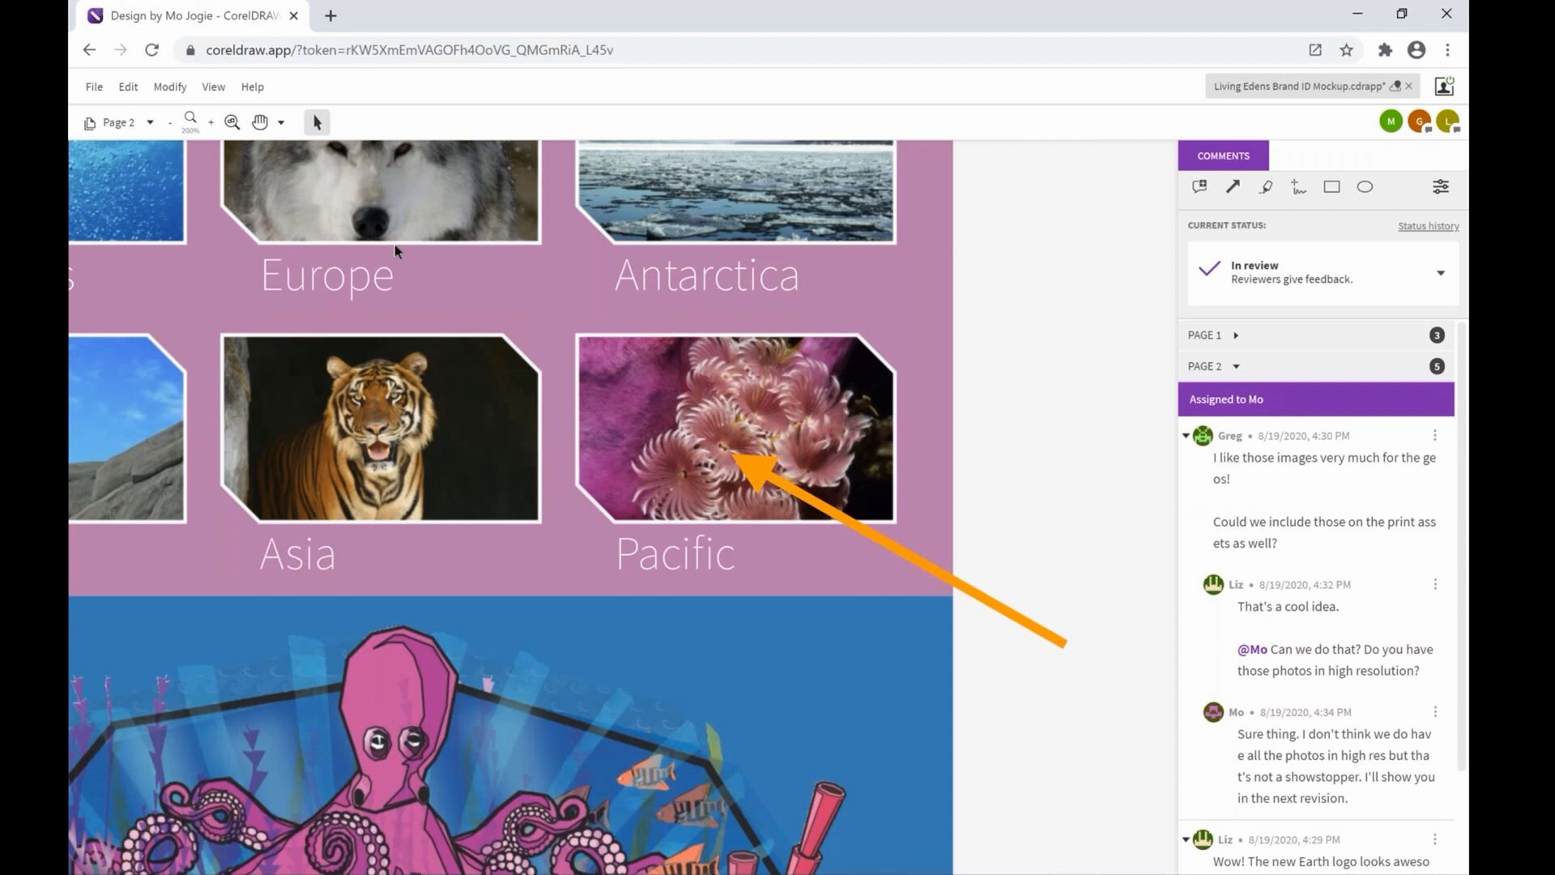
Fit the page in view, go to Page 1 and open a reply on the review-request comment
click(232, 122)
click(161, 123)
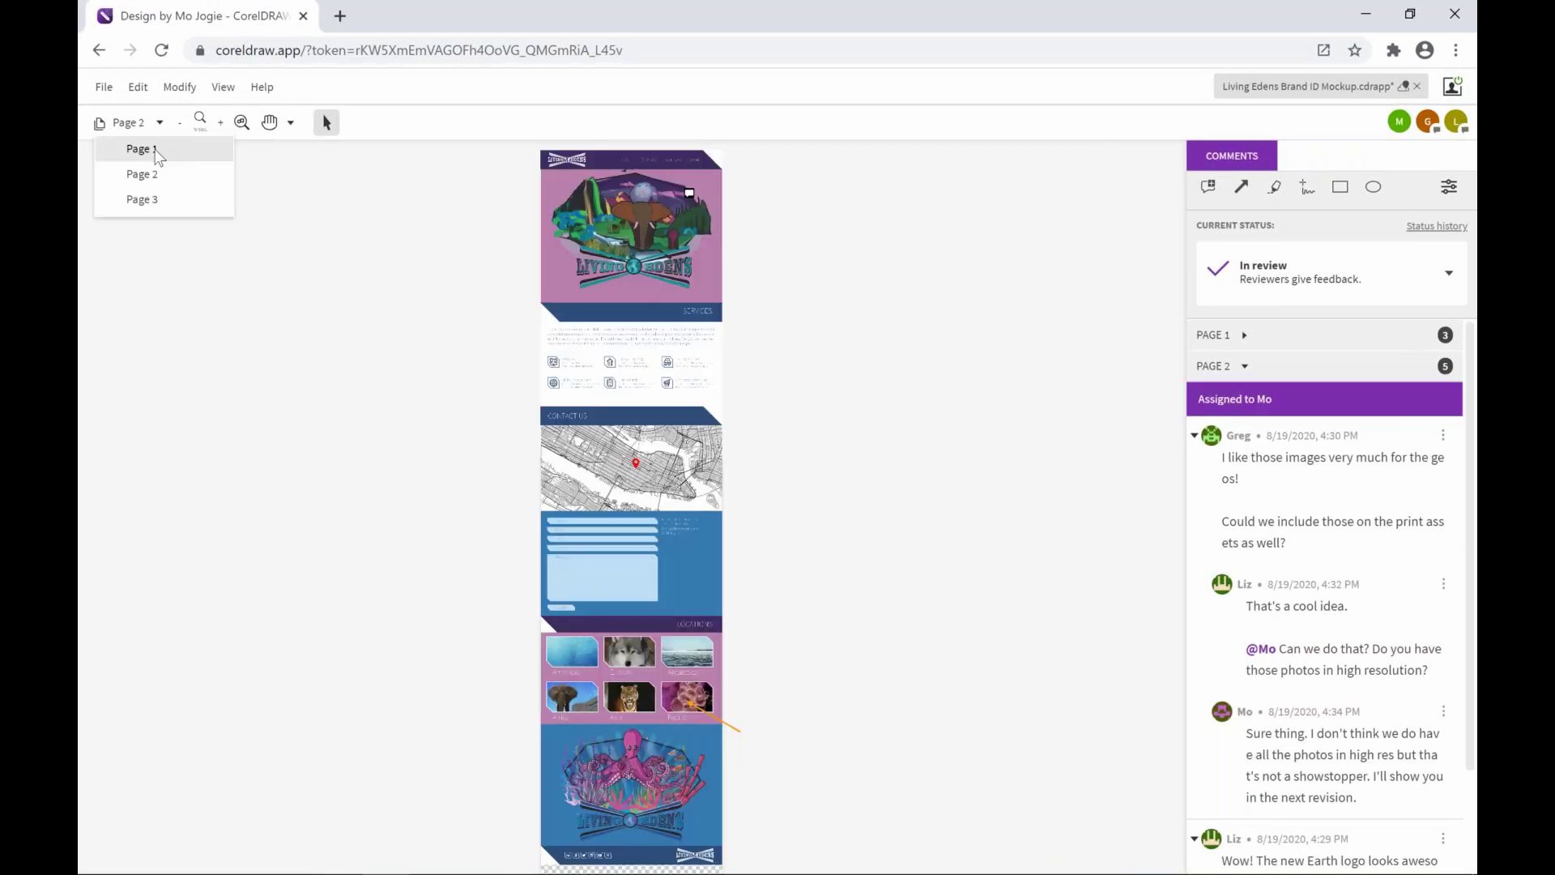
click(159, 151)
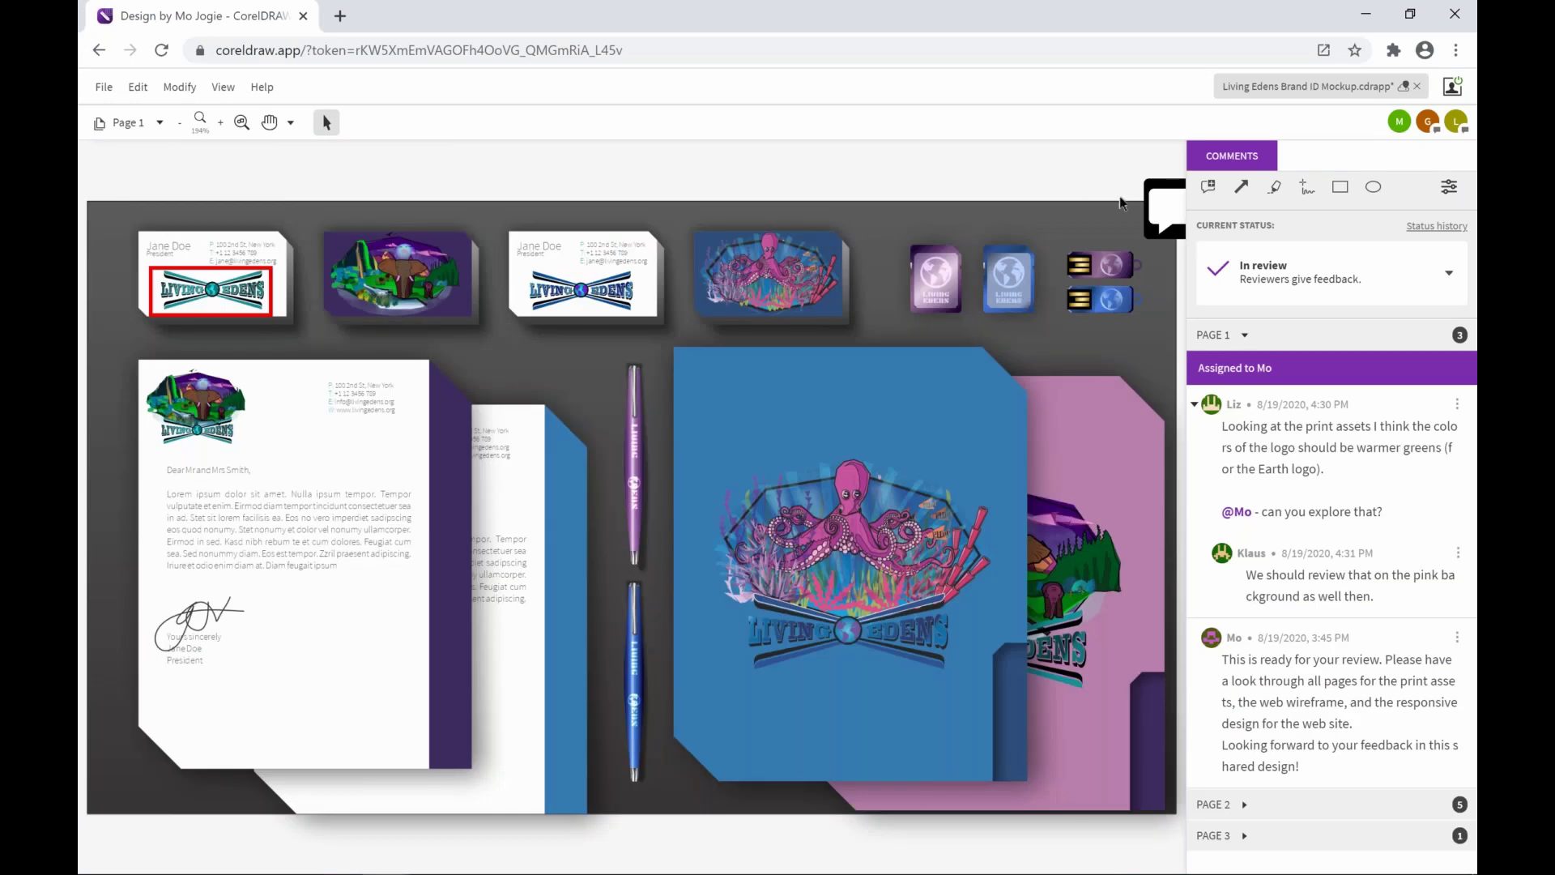
click(1166, 215)
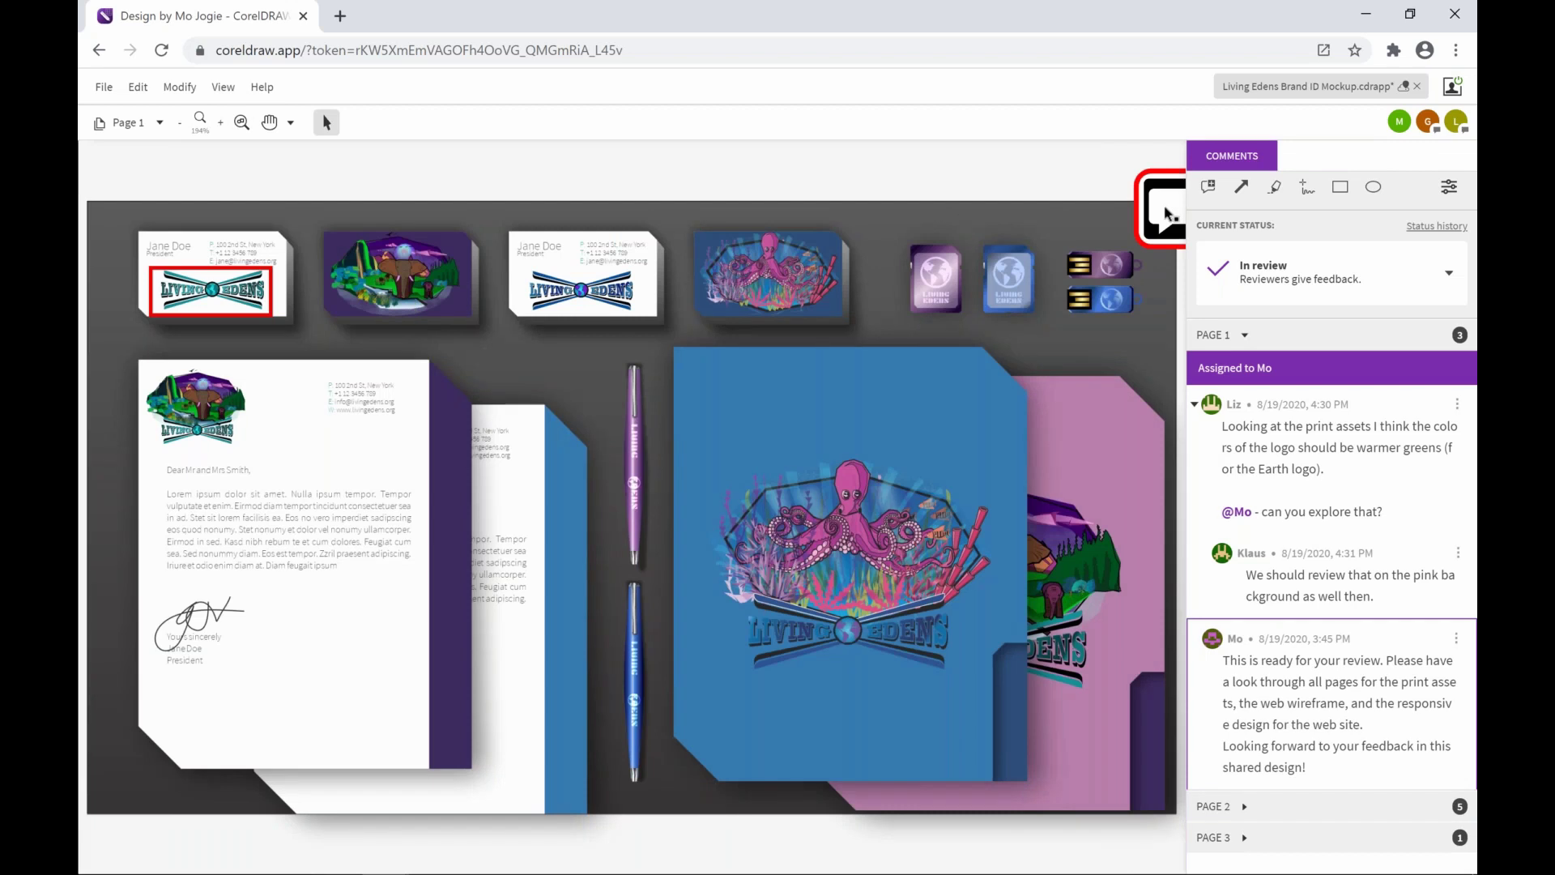
click(1165, 215)
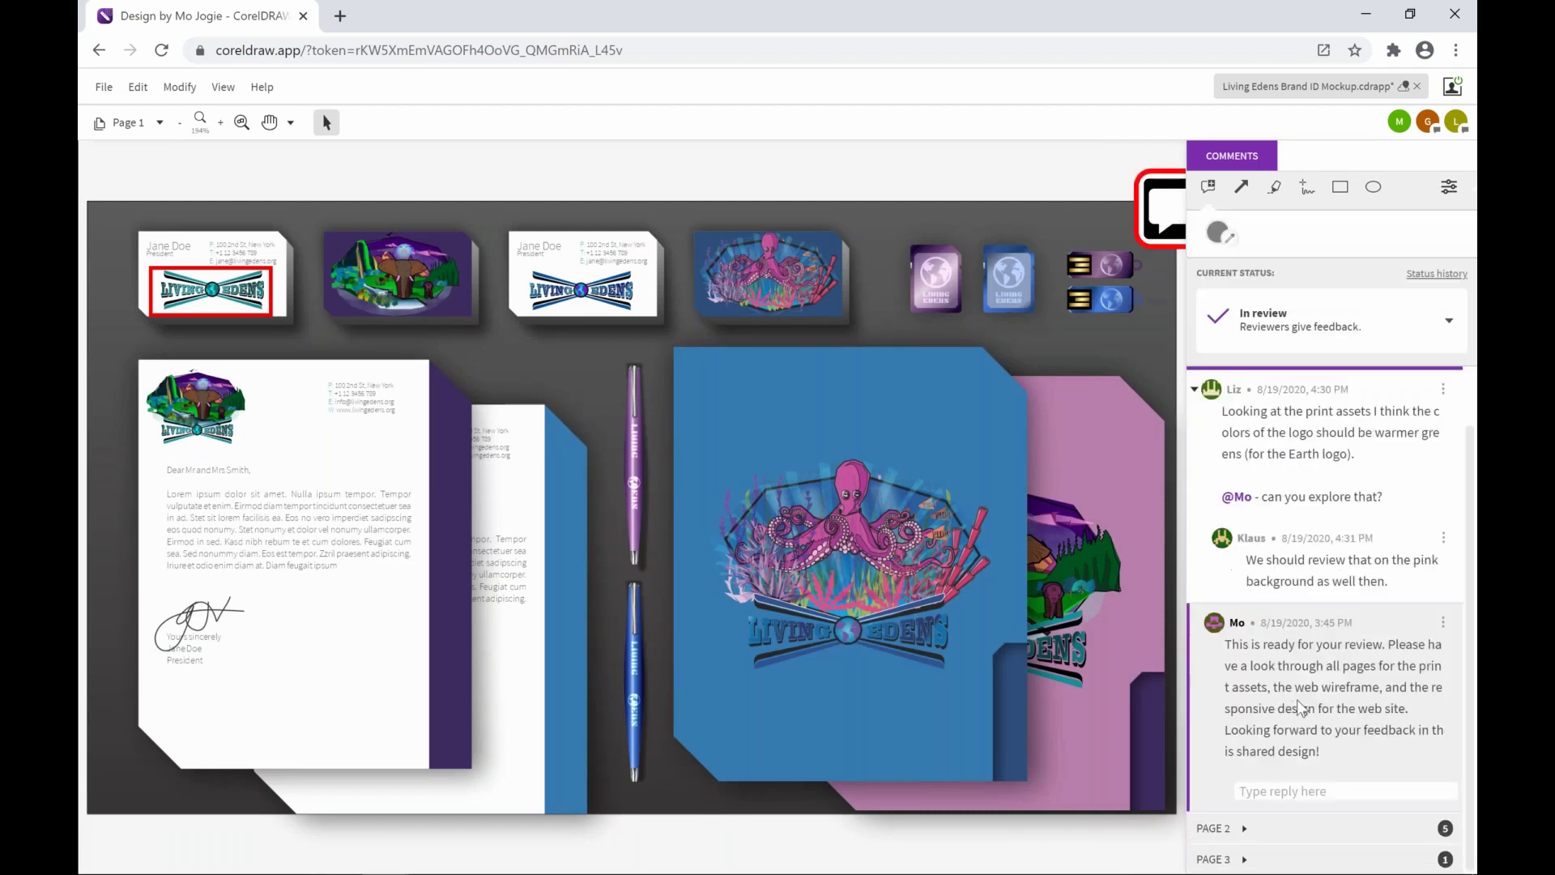
Post the reply 'The design looks great! We've completed our review...' with typos corrected
click(1308, 791)
text(The design looks gr)
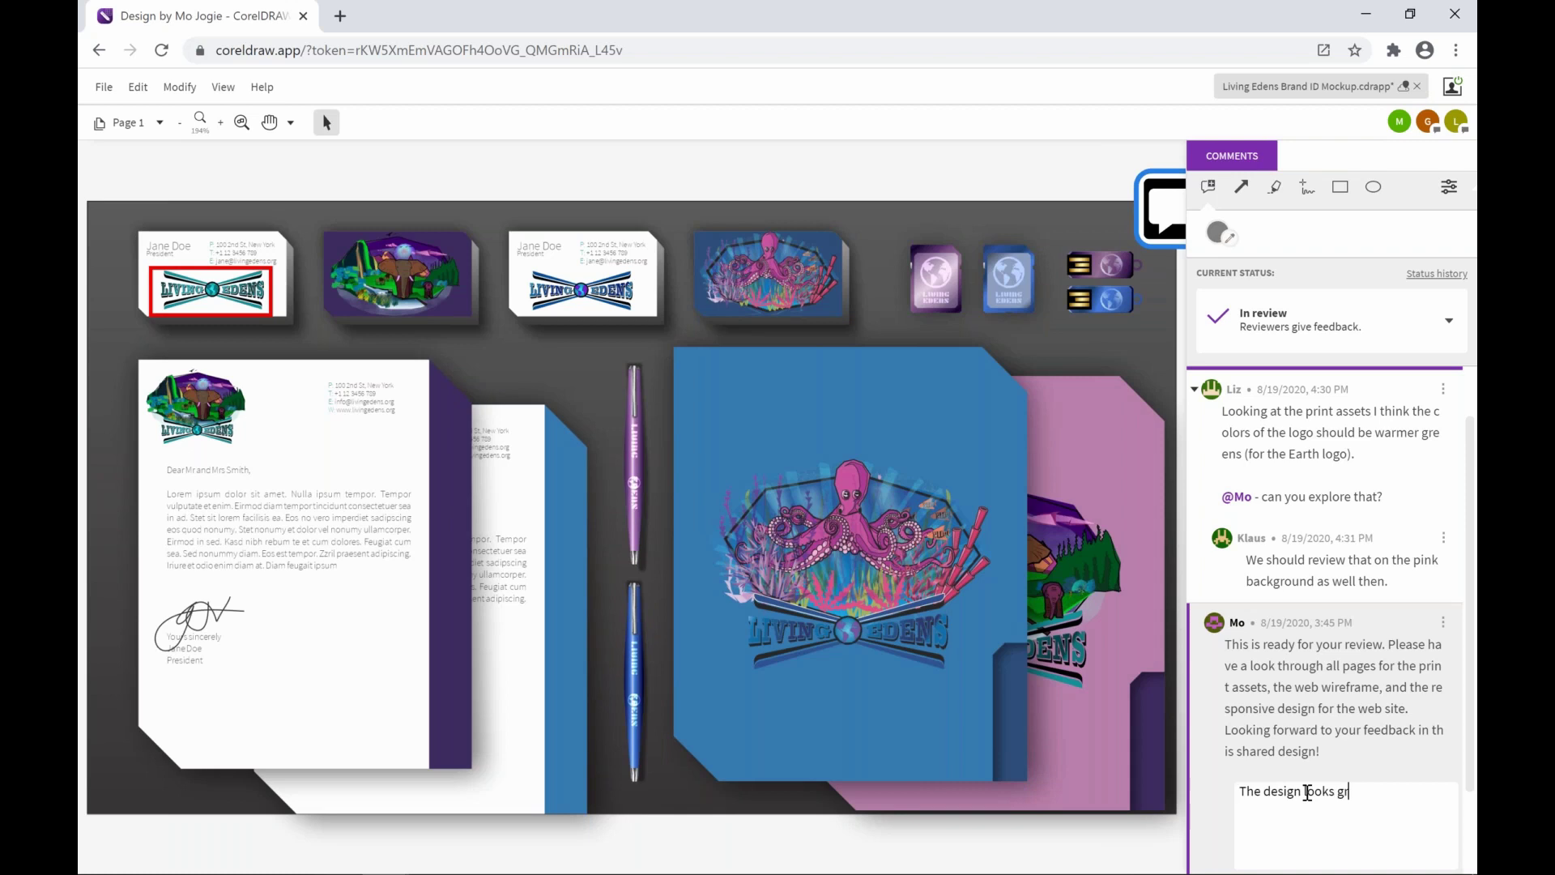
text(eat! We've completze)
key(BackSpace)
key(BackSpace)
text(ed our)
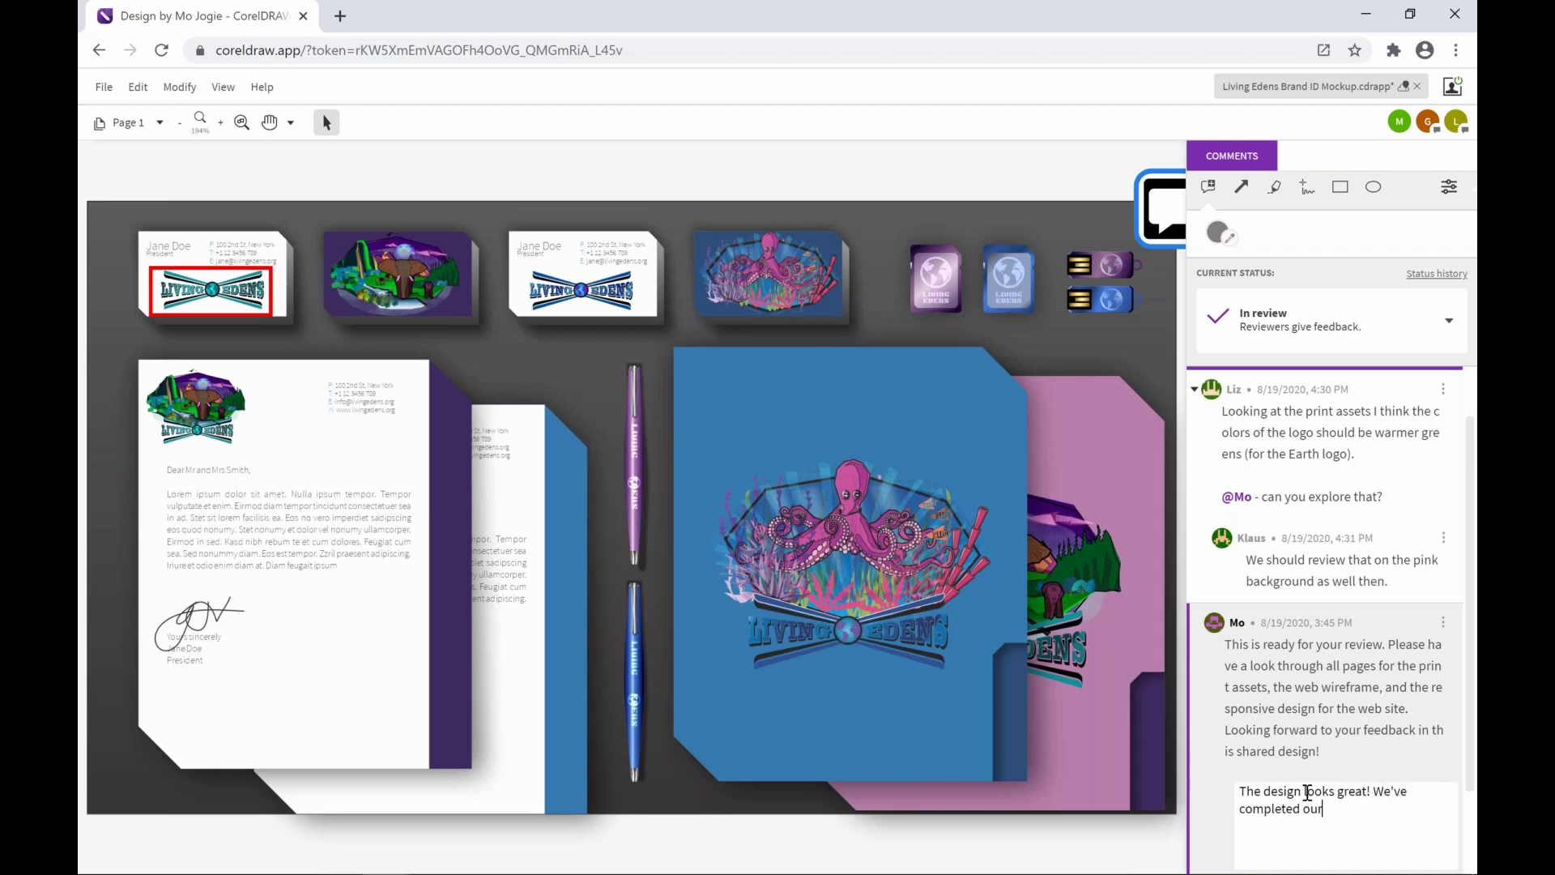
text( review. Please have a look at the comments)
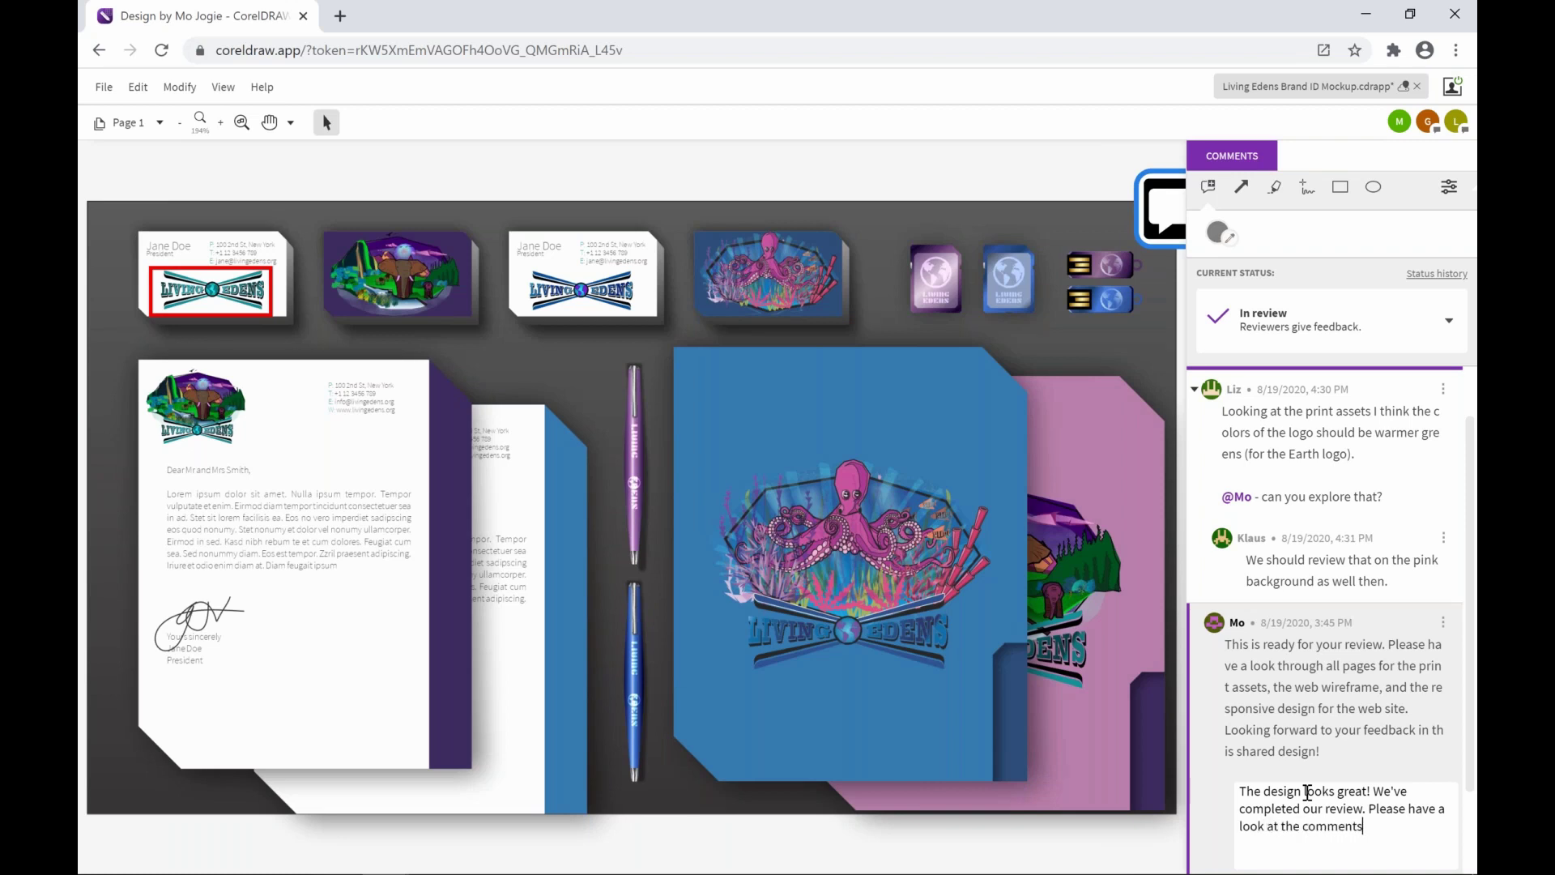
text(. Lookung forward to the next iteration!)
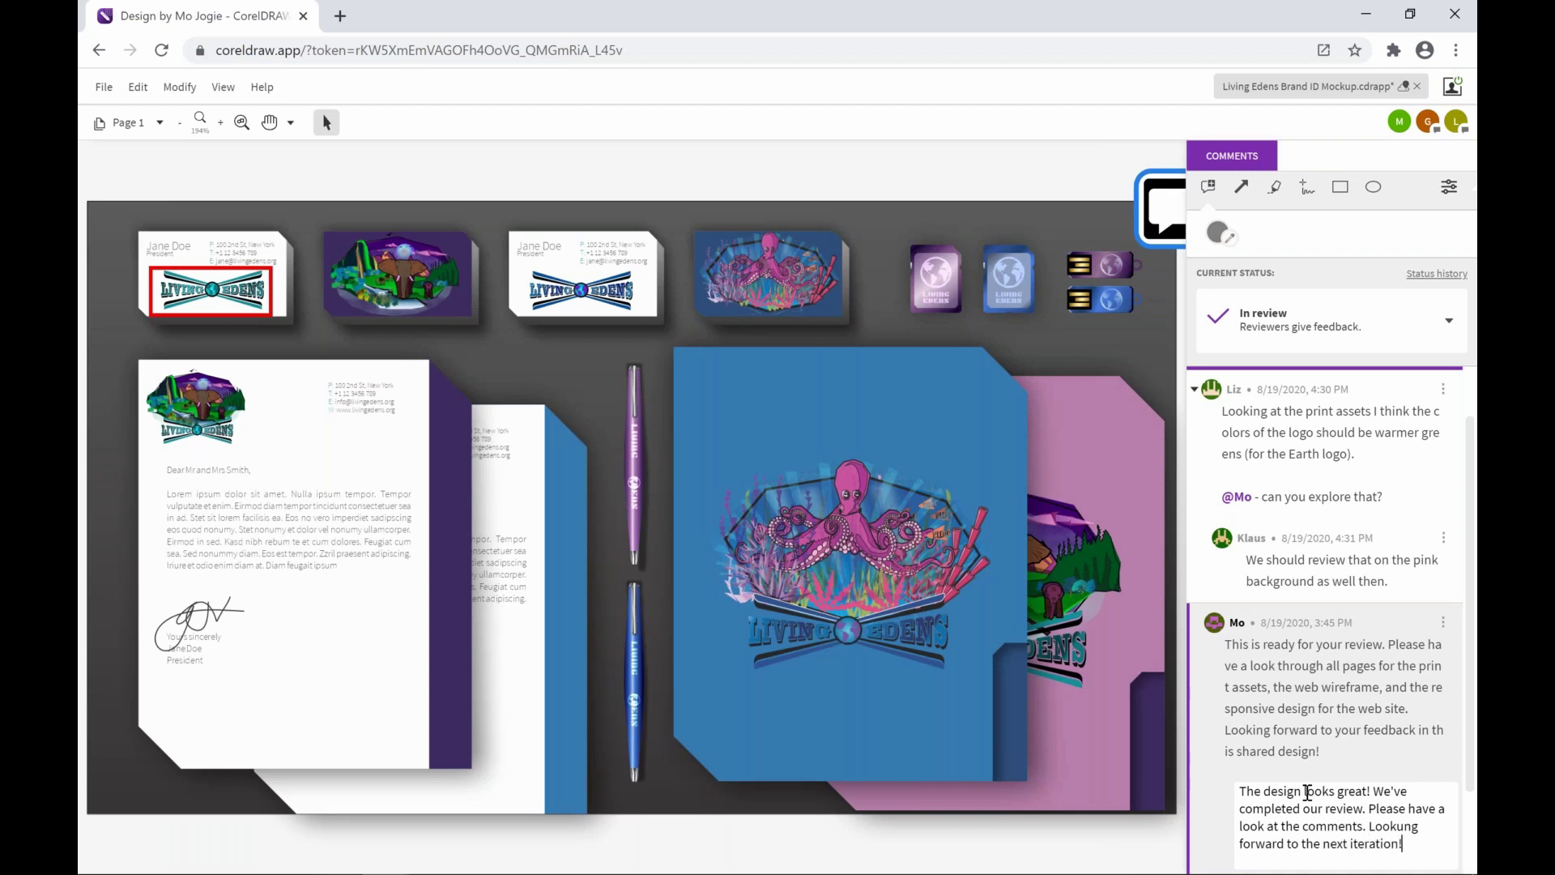
key(Up)
key(Right)
key(BackSpace)
text(i)
key(Down)
key(Return)
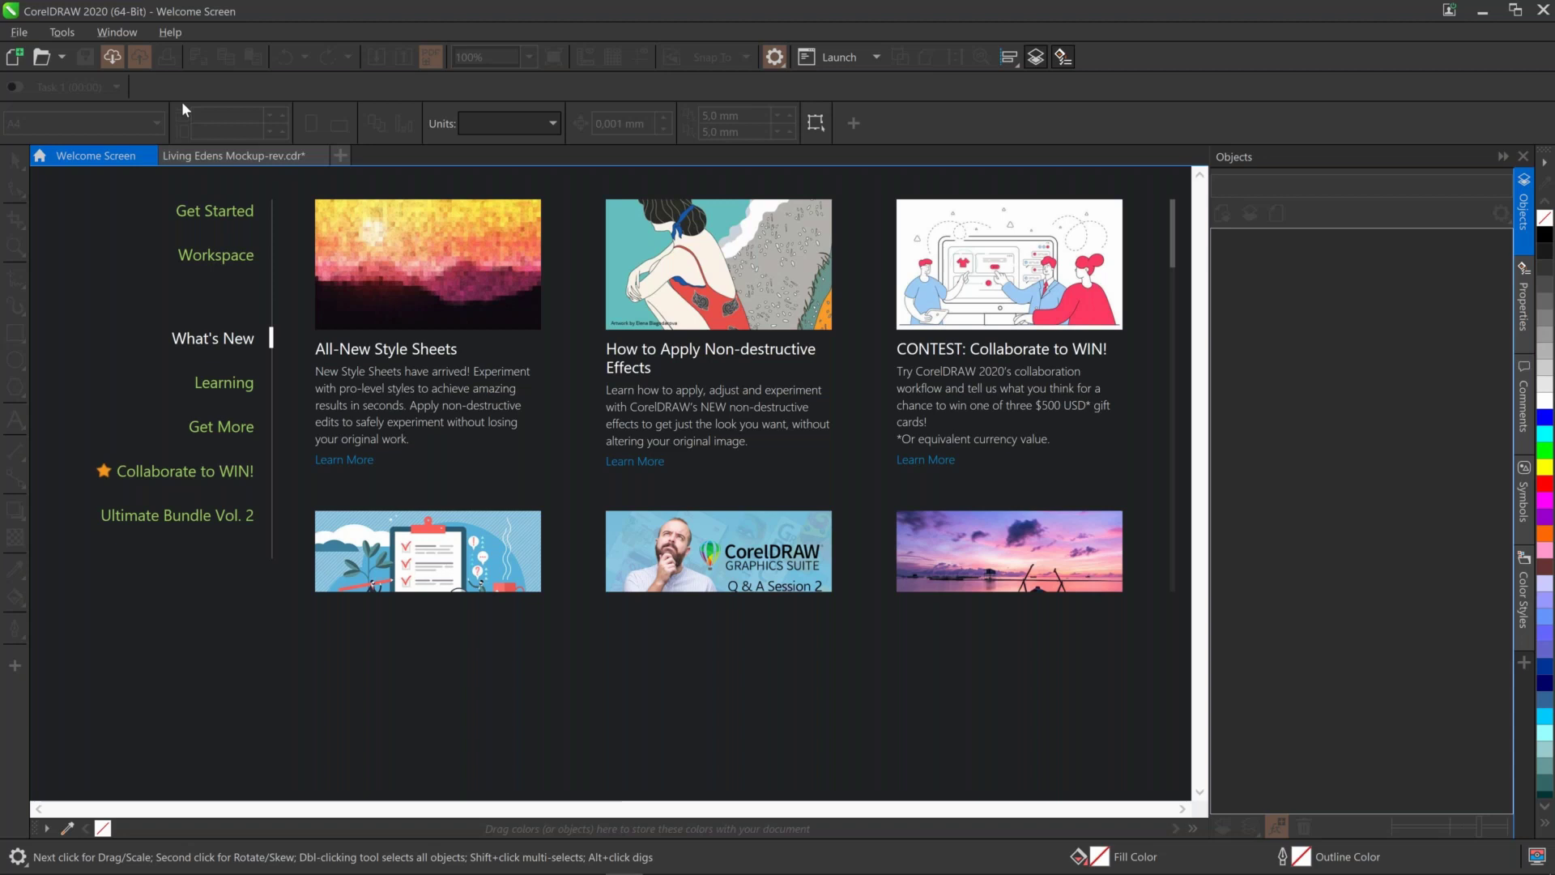
Browse the cloud documents without opening any, then return to Living Edens Mockup-rev.cdr
click(113, 60)
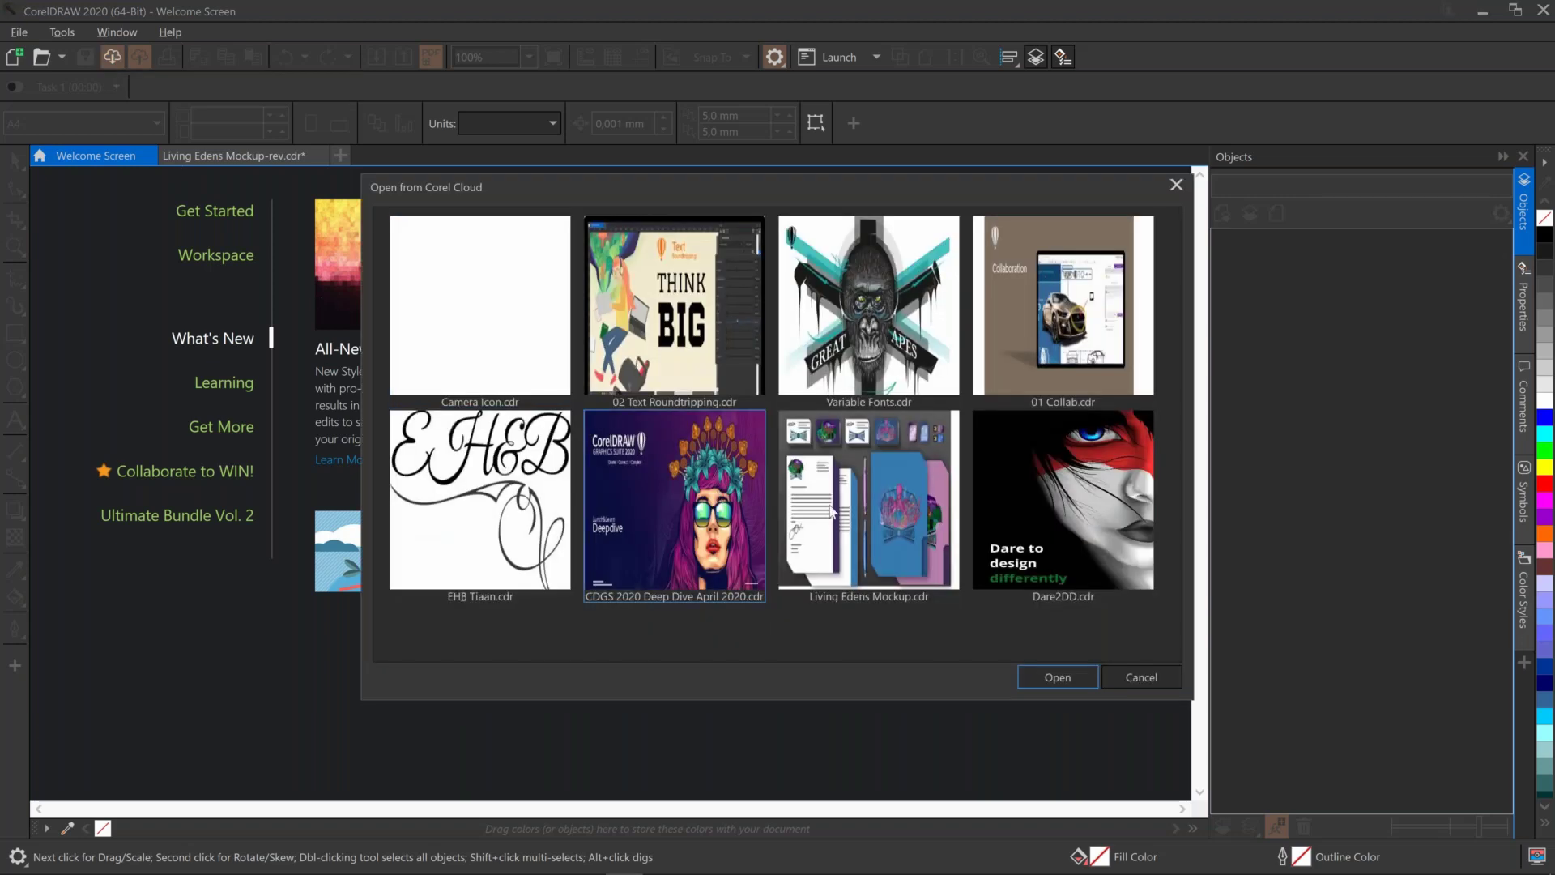
click(876, 512)
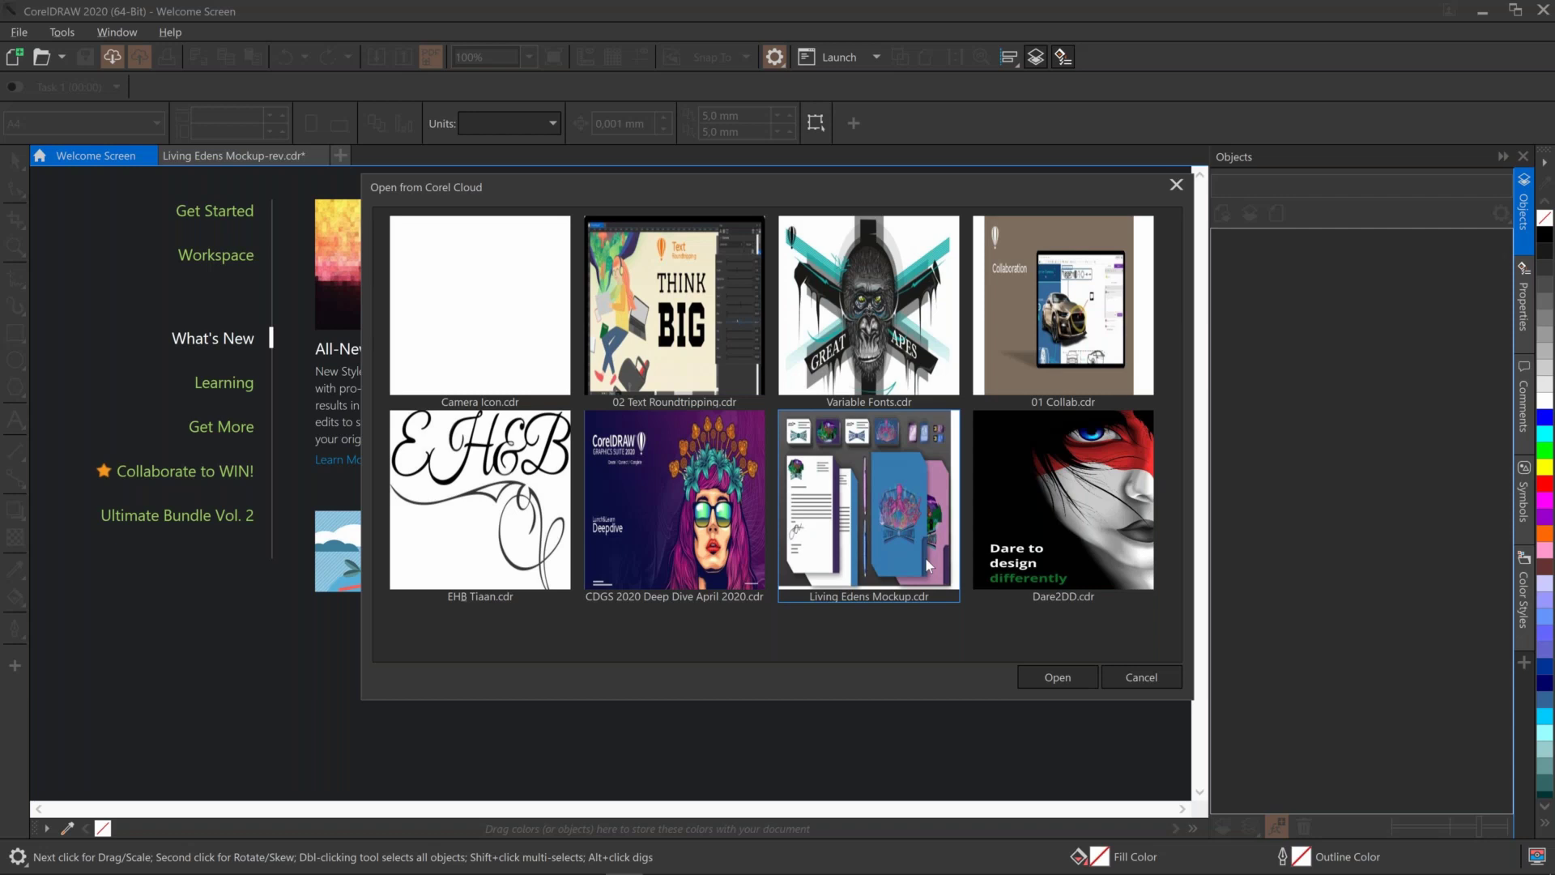
click(1178, 187)
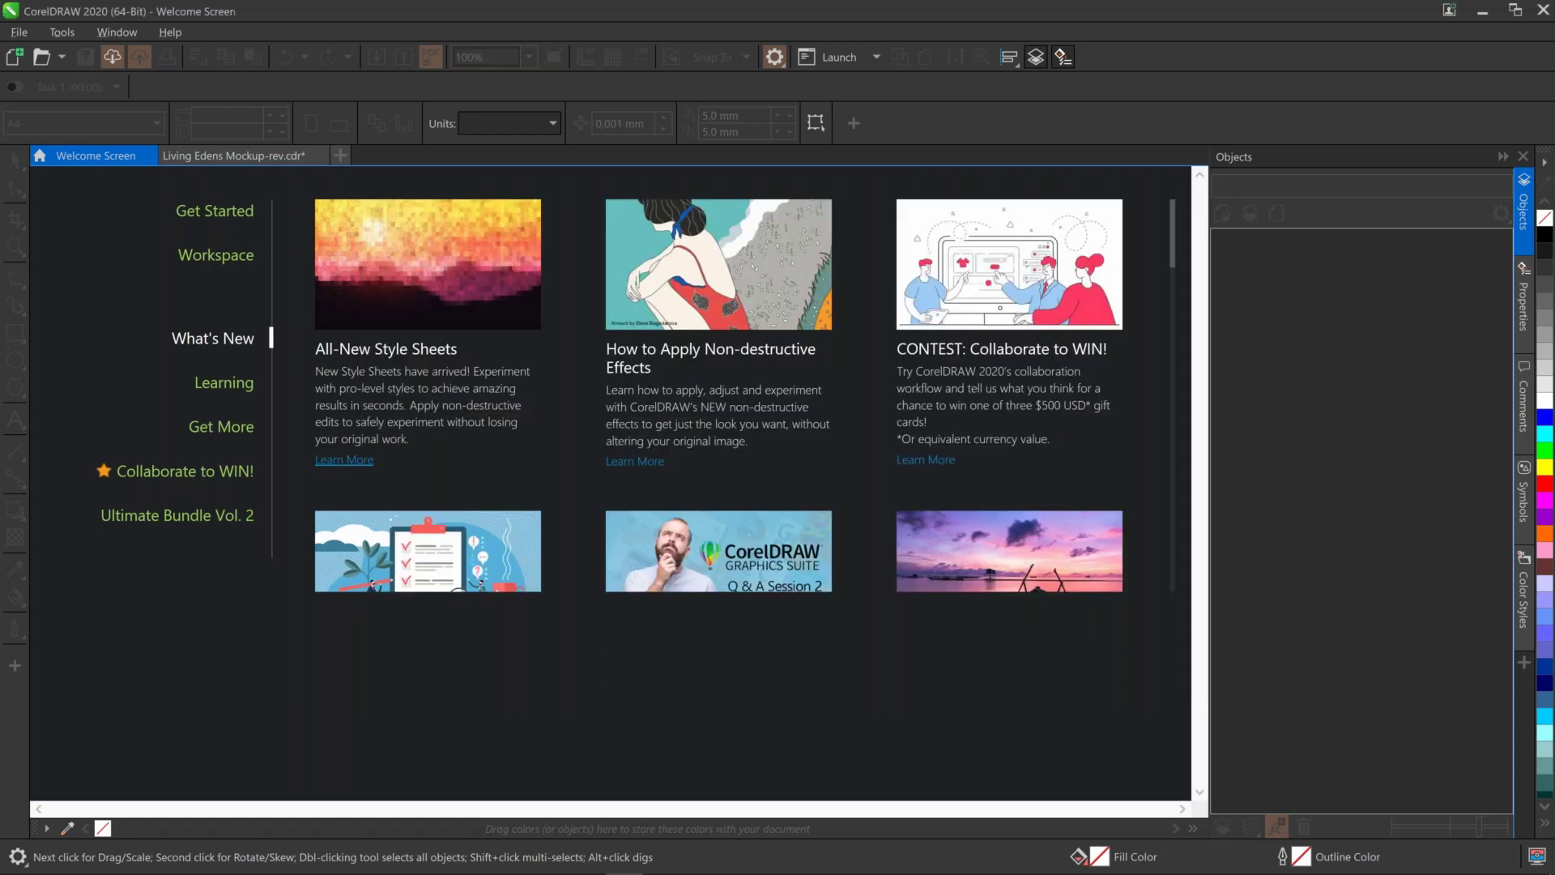
click(262, 157)
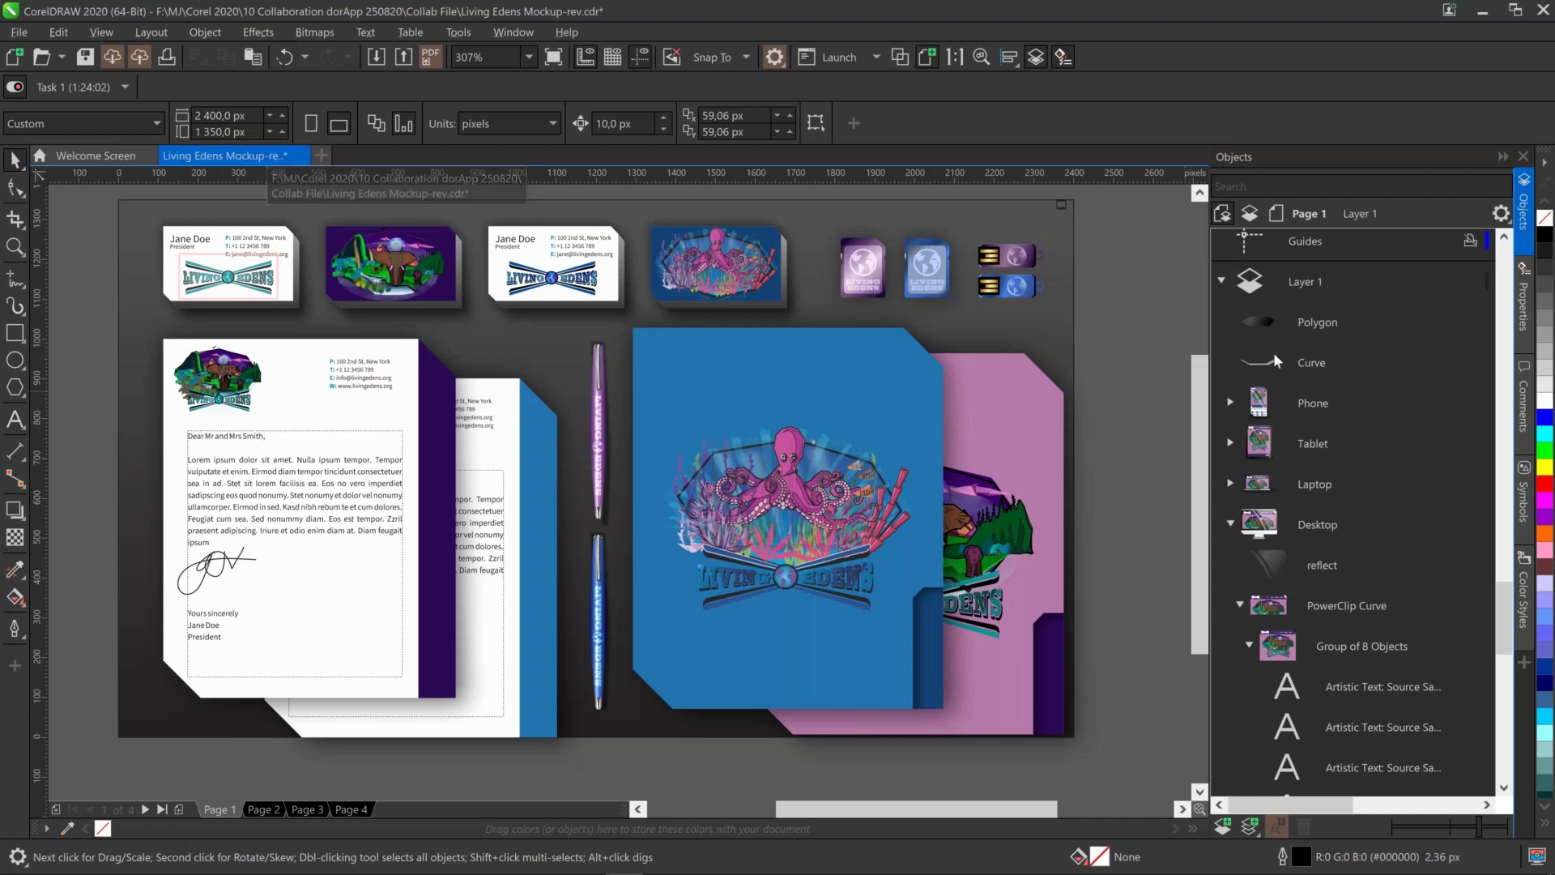
Open the Comments docker beside the mockup page so it stays expanded
click(1523, 402)
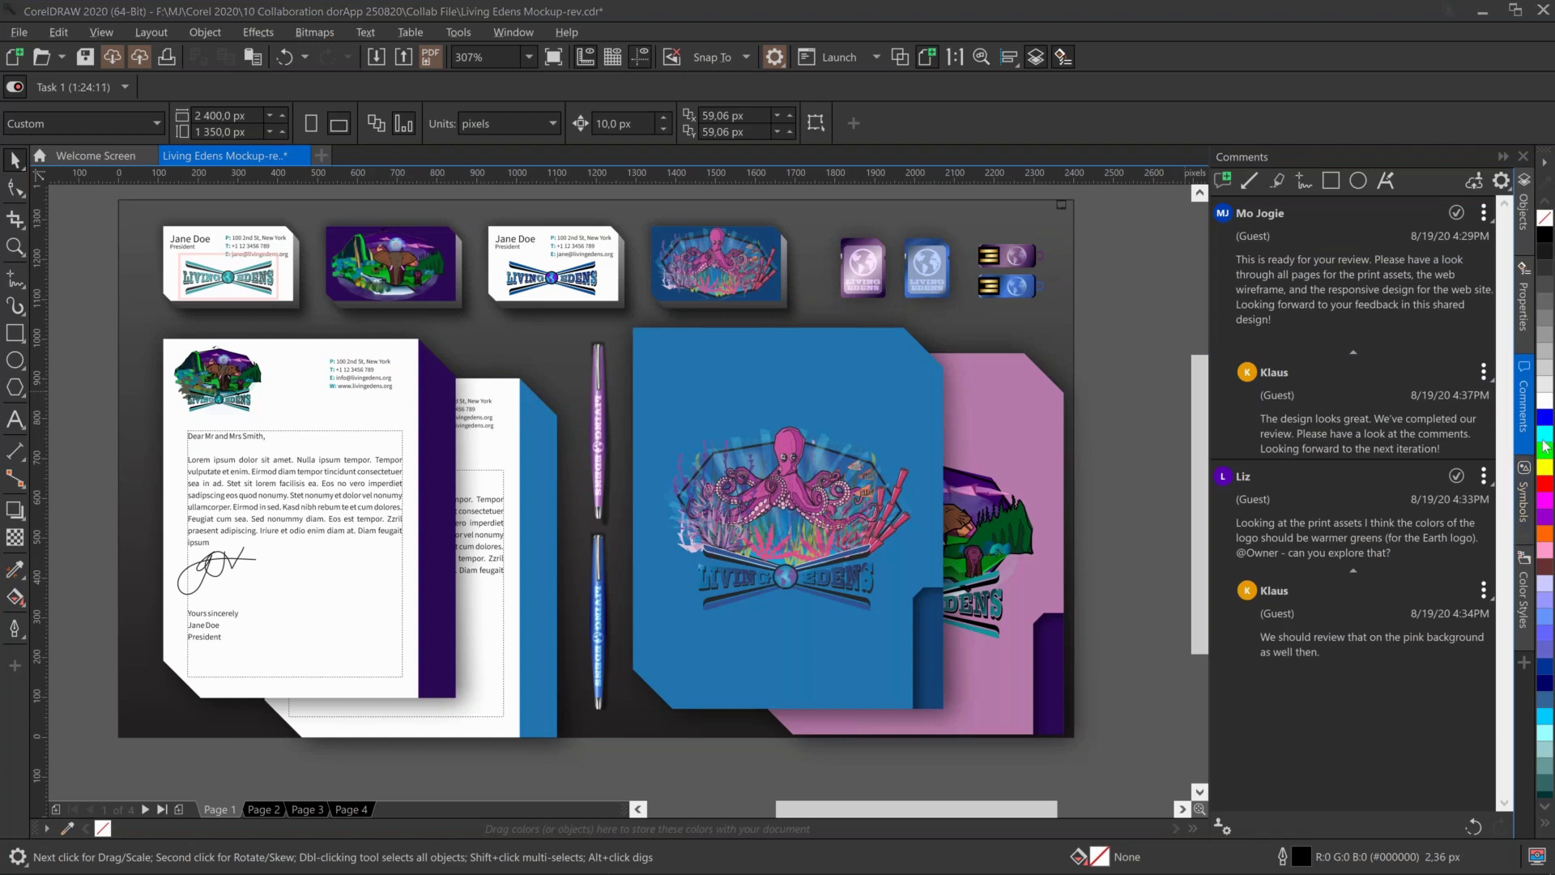
click(1524, 664)
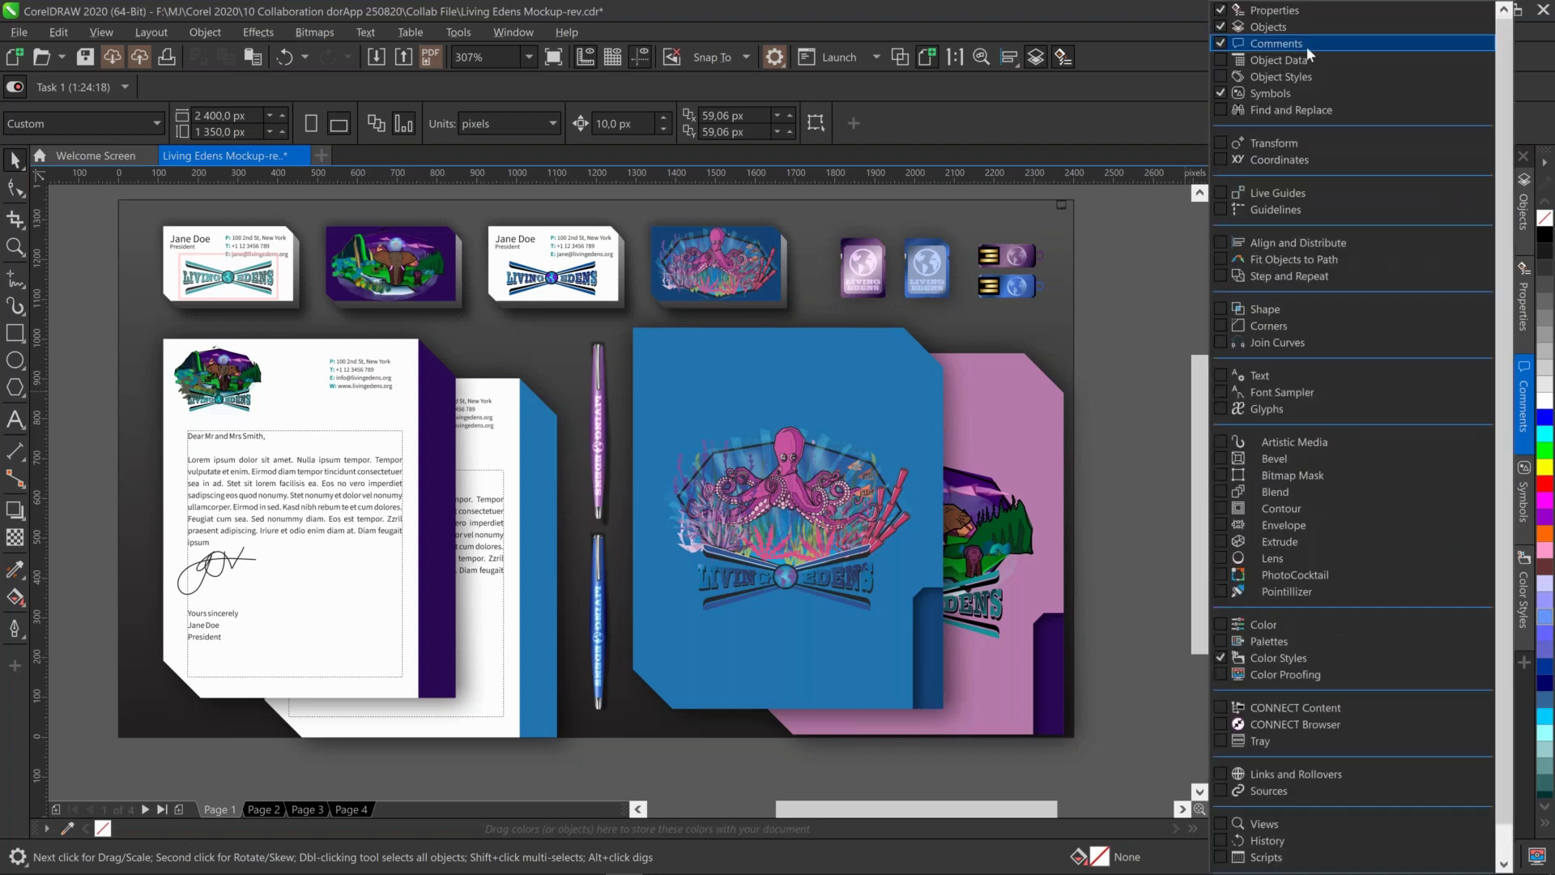
click(1527, 409)
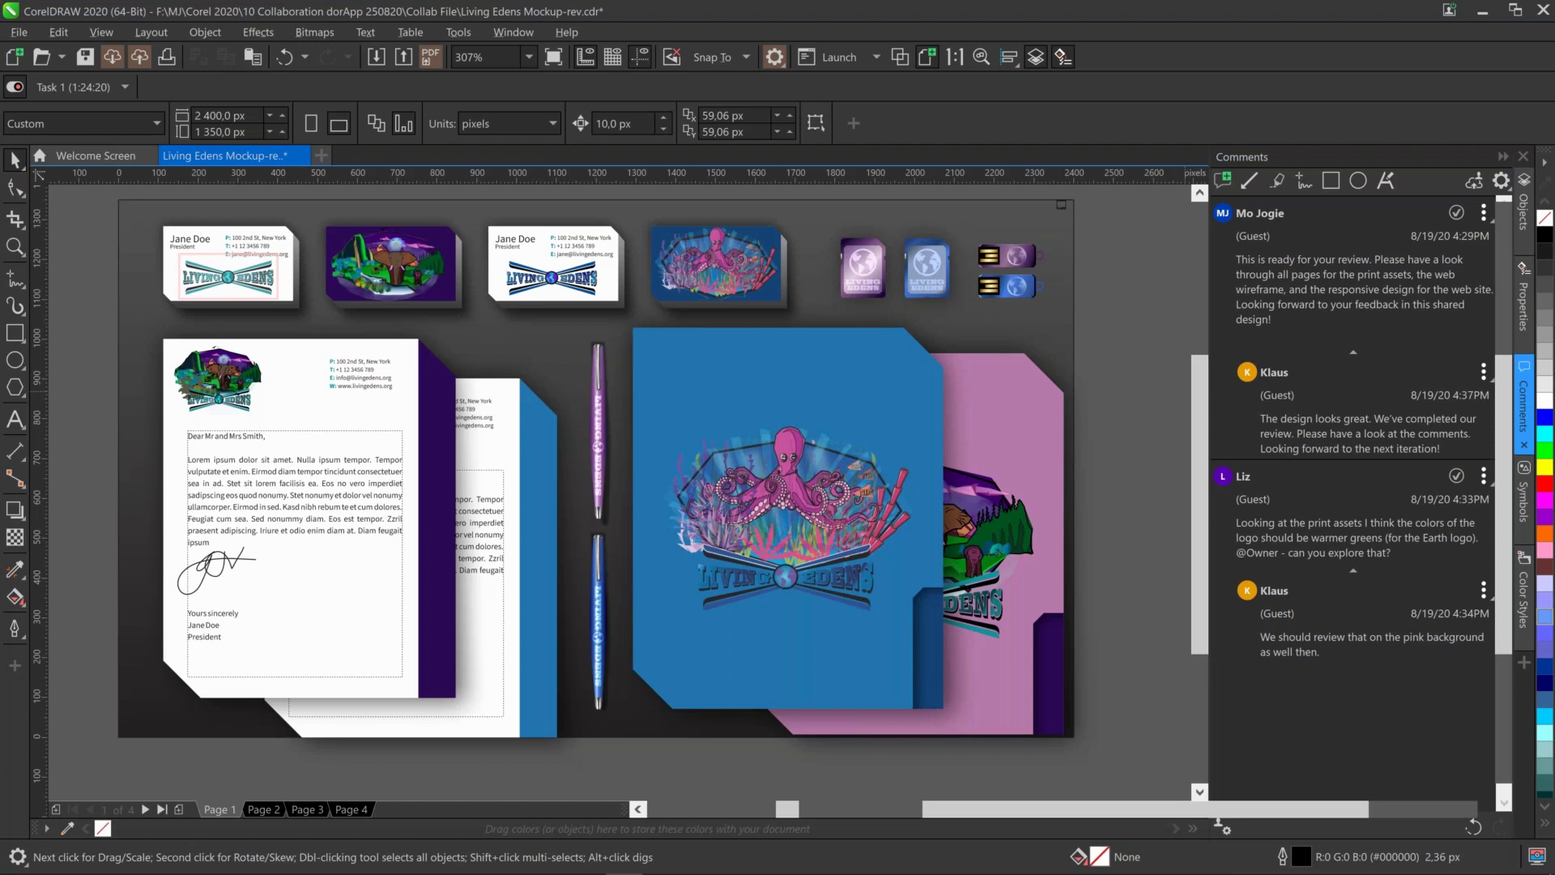
click(1523, 409)
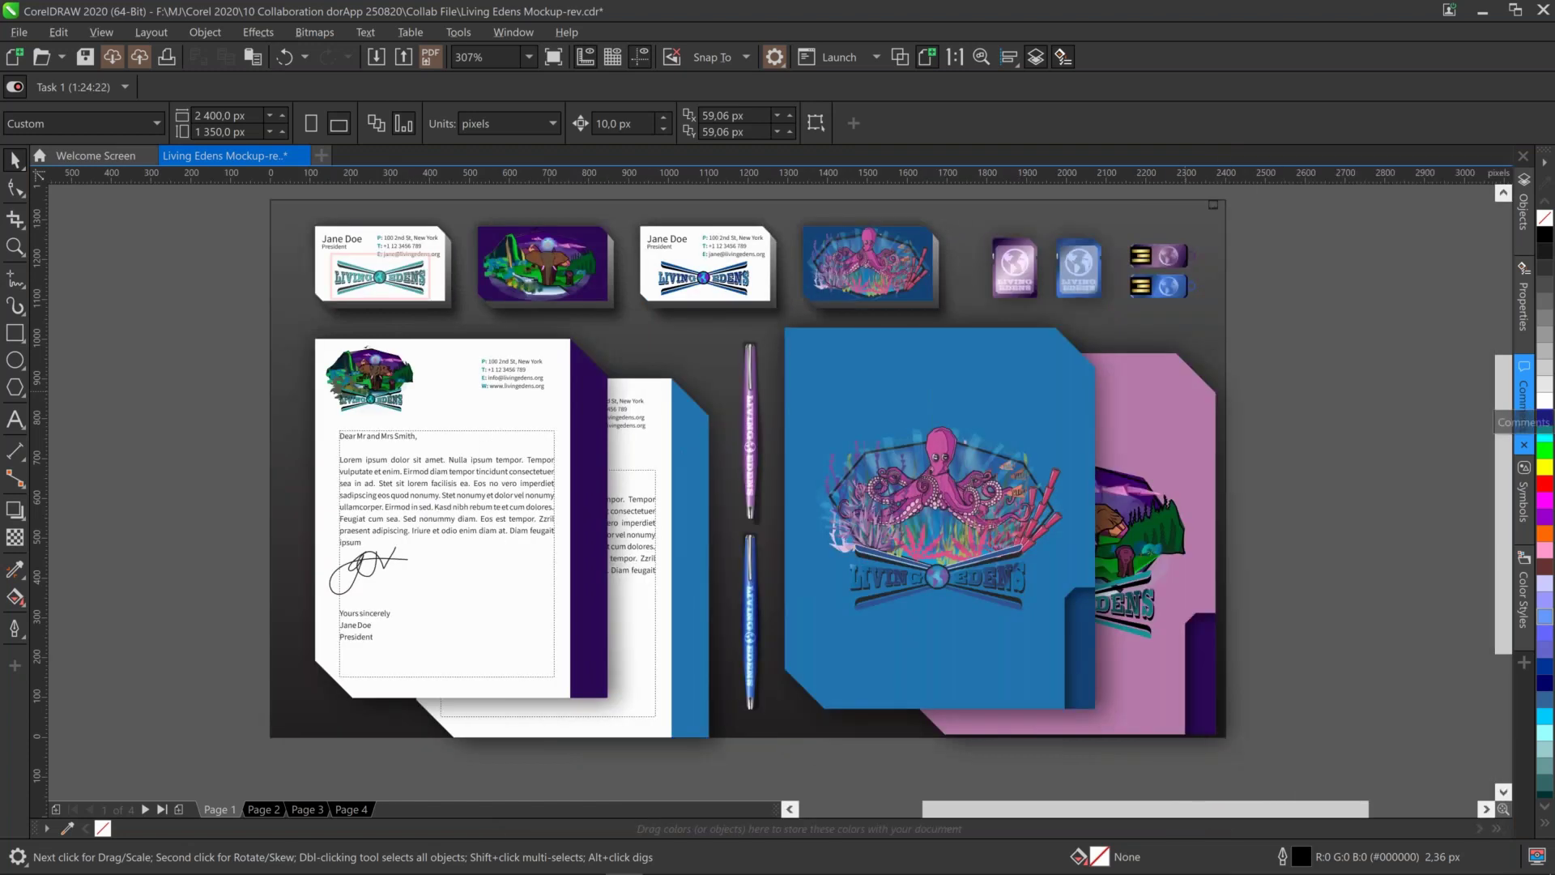
click(1524, 388)
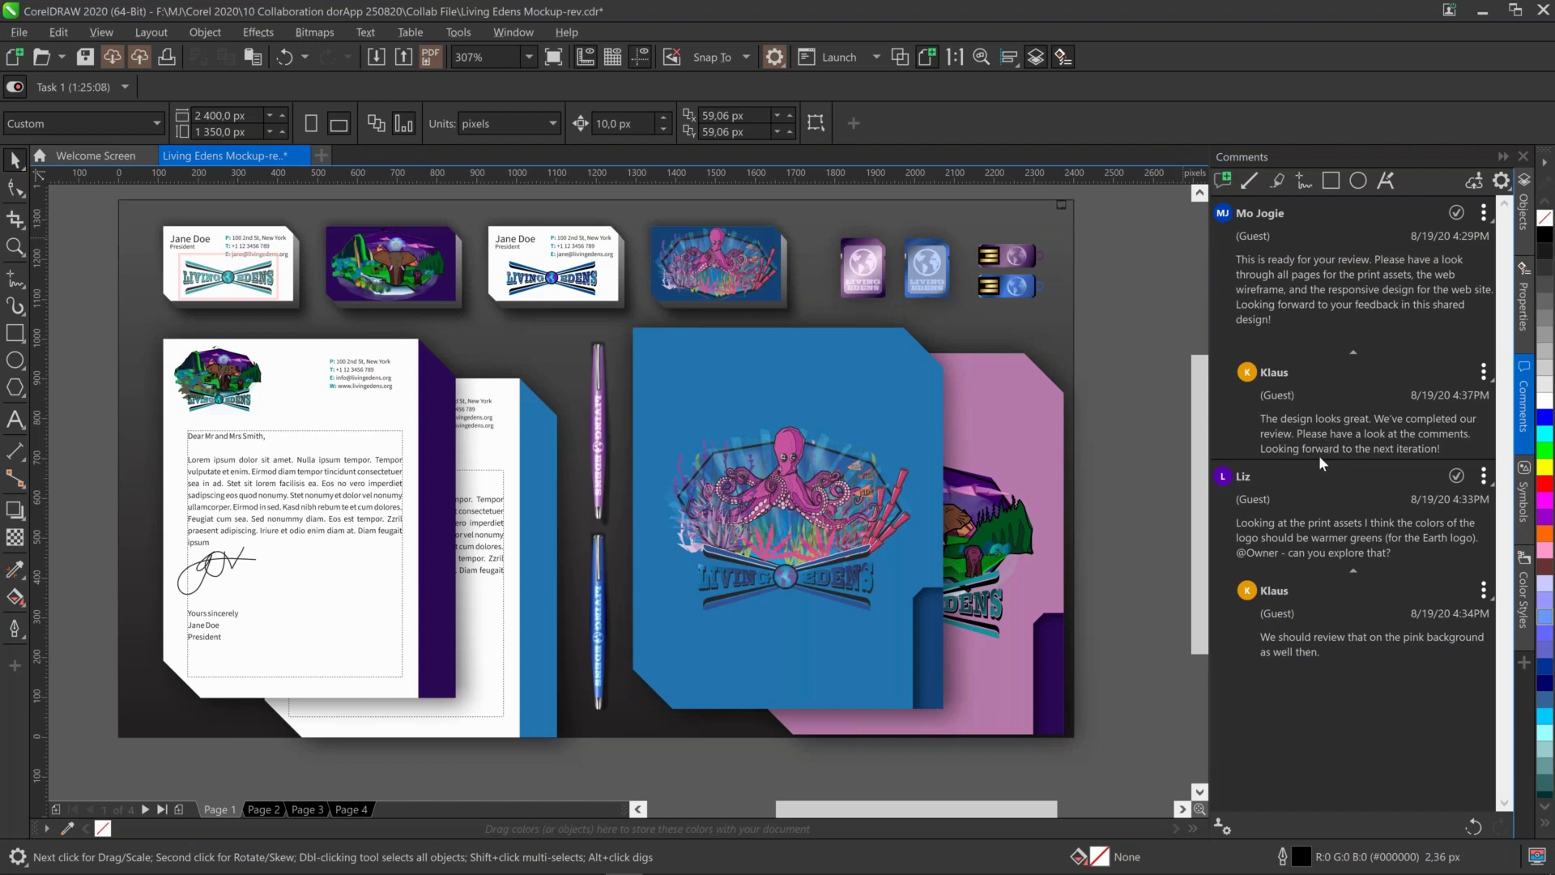
Resolve the warmer-logo-greens comment and open the Comments docker options menu
click(1457, 476)
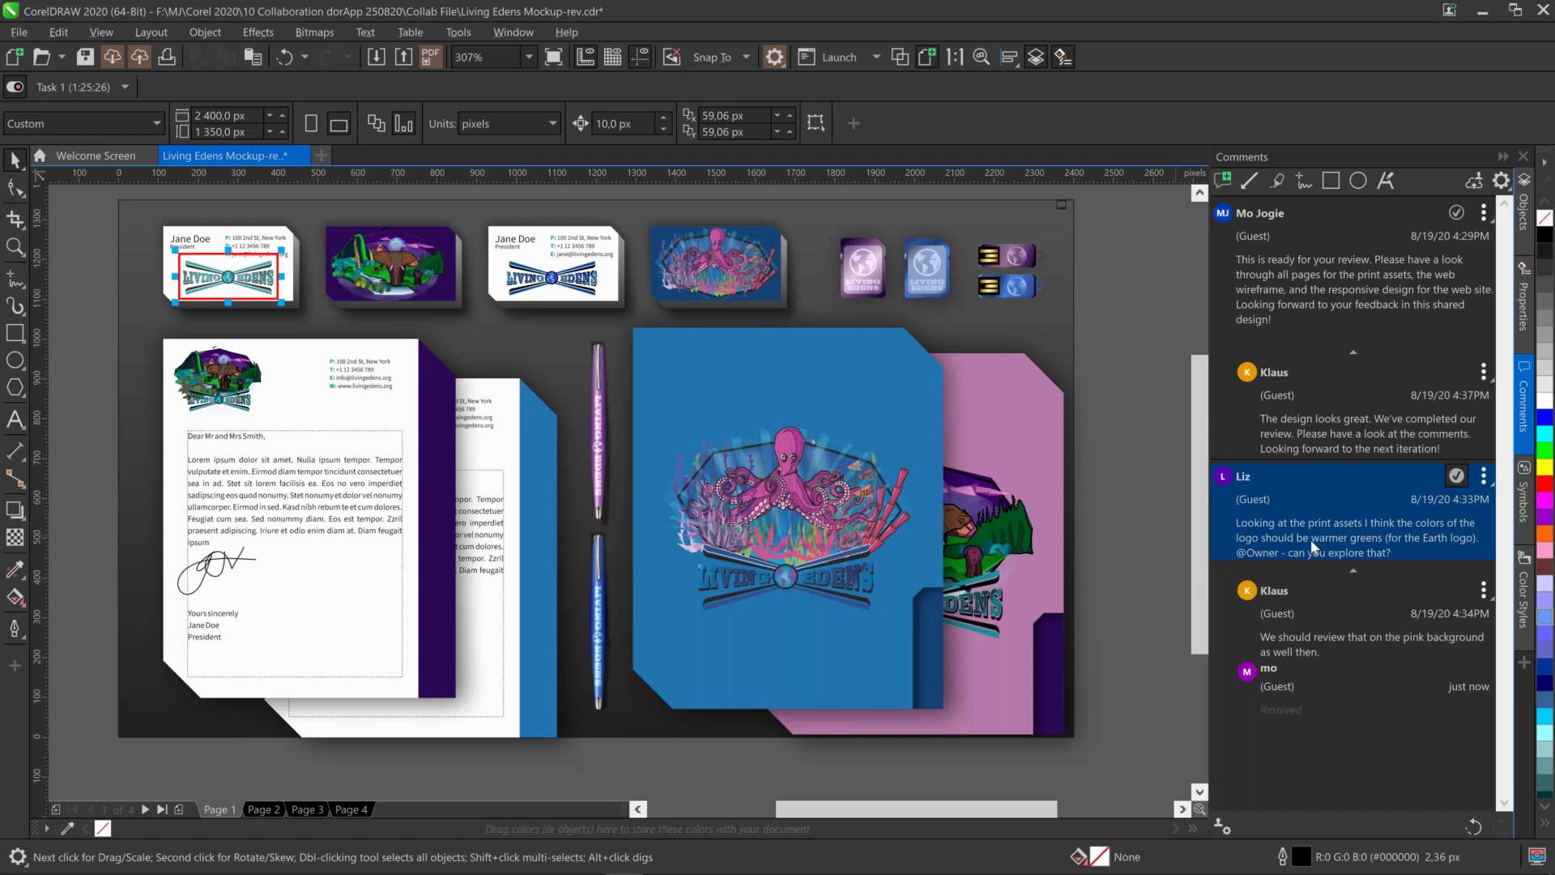
mouse_move(1311, 546)
click(1501, 180)
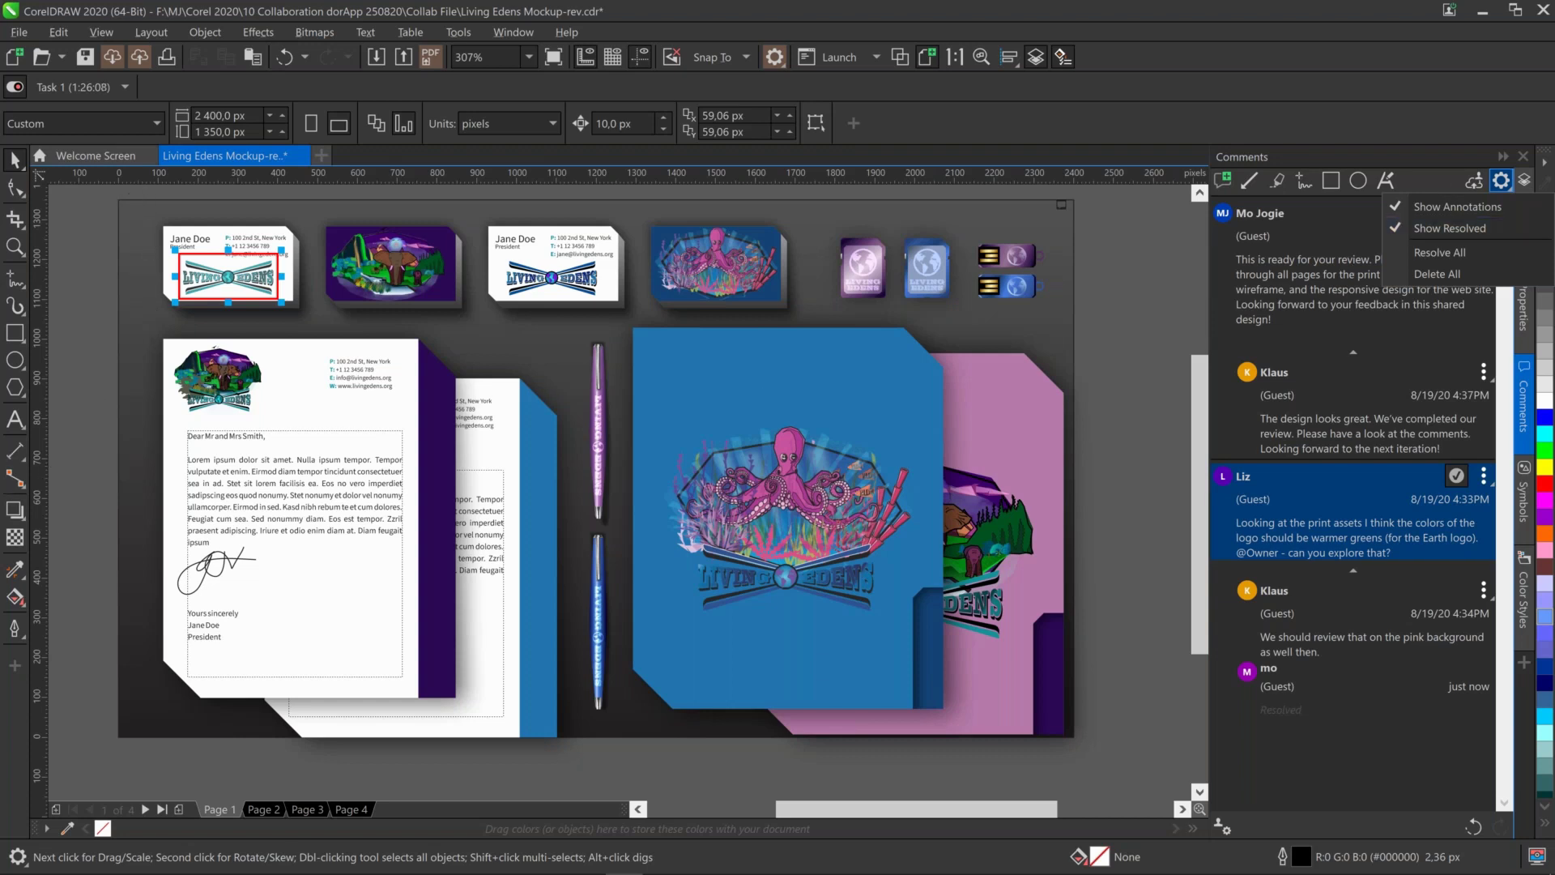
Zoom in on the business cards at the top of the page with a Zoom marquee
key(Escape)
key(z)
drag(135, 196, 539, 485)
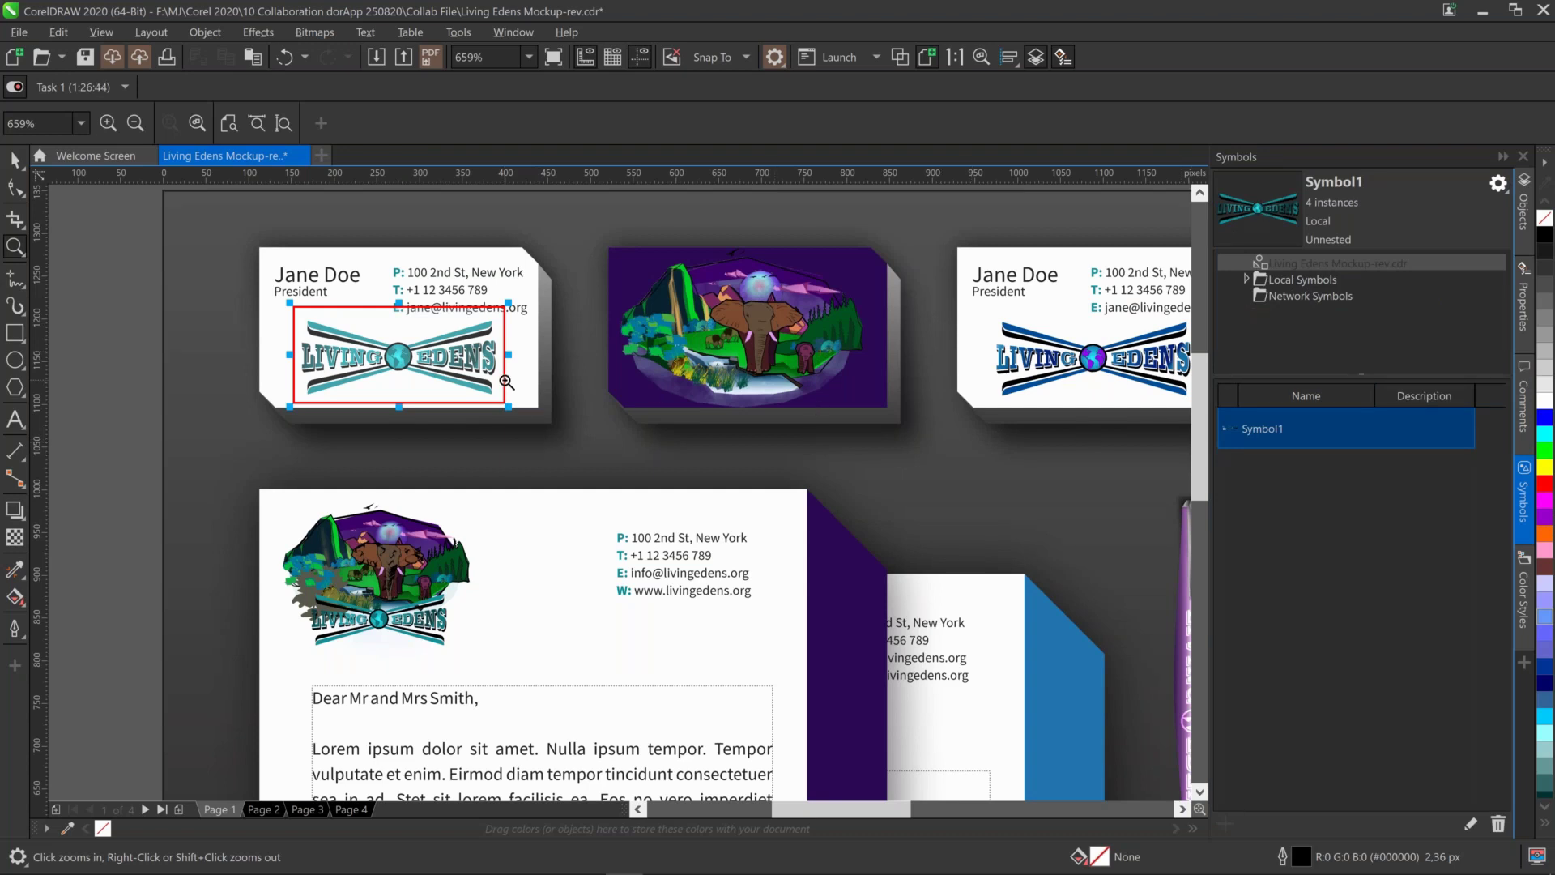
click(1524, 395)
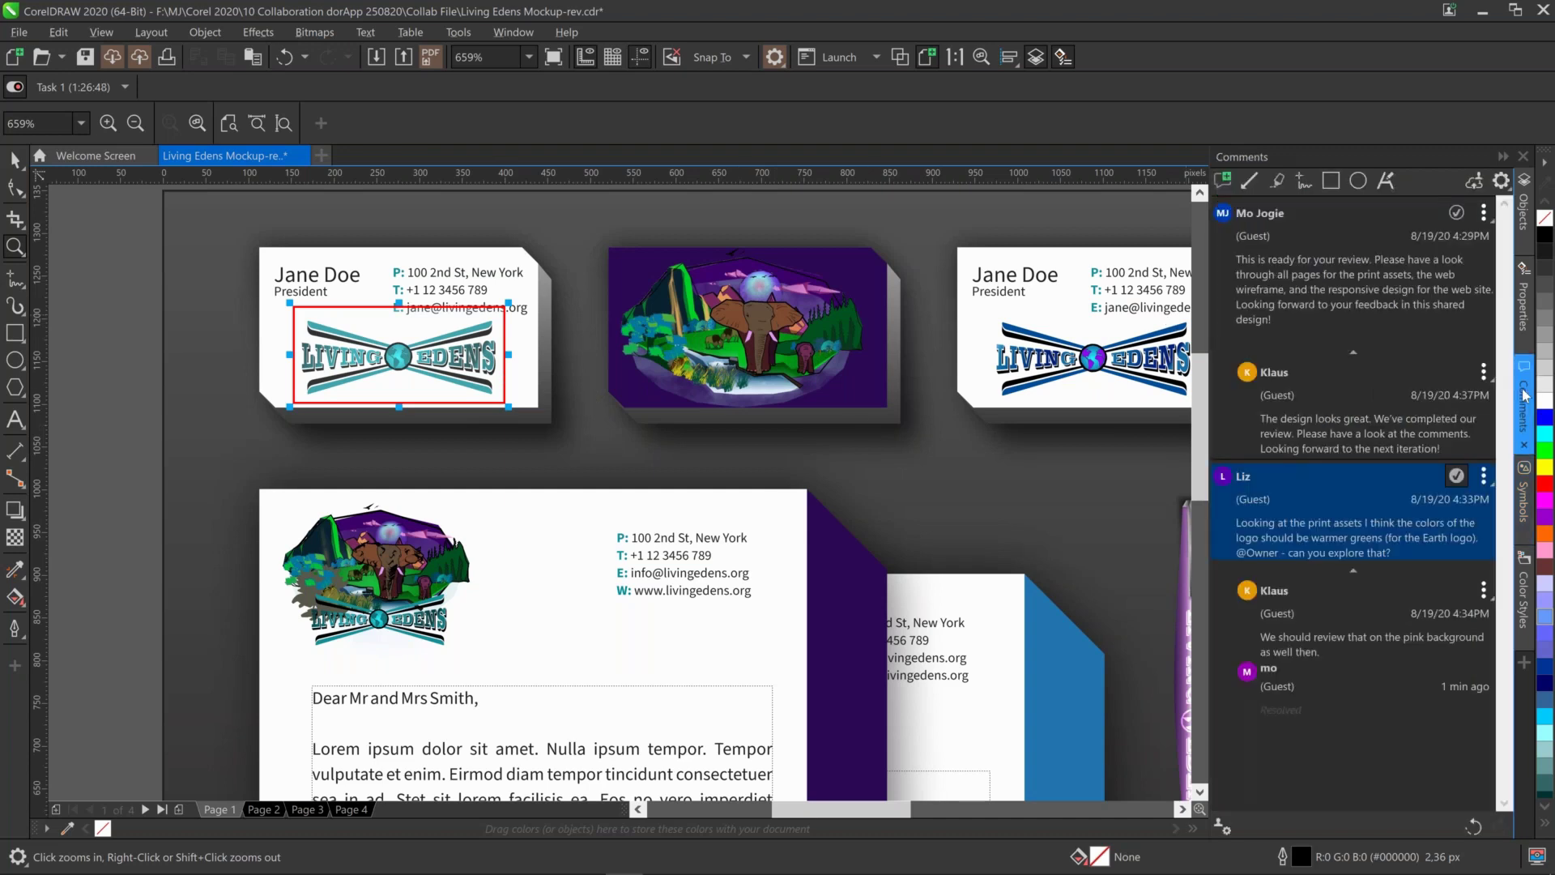
Turn off Show Resolved and Show Annotations in the Comments docker options
click(1501, 183)
click(1484, 220)
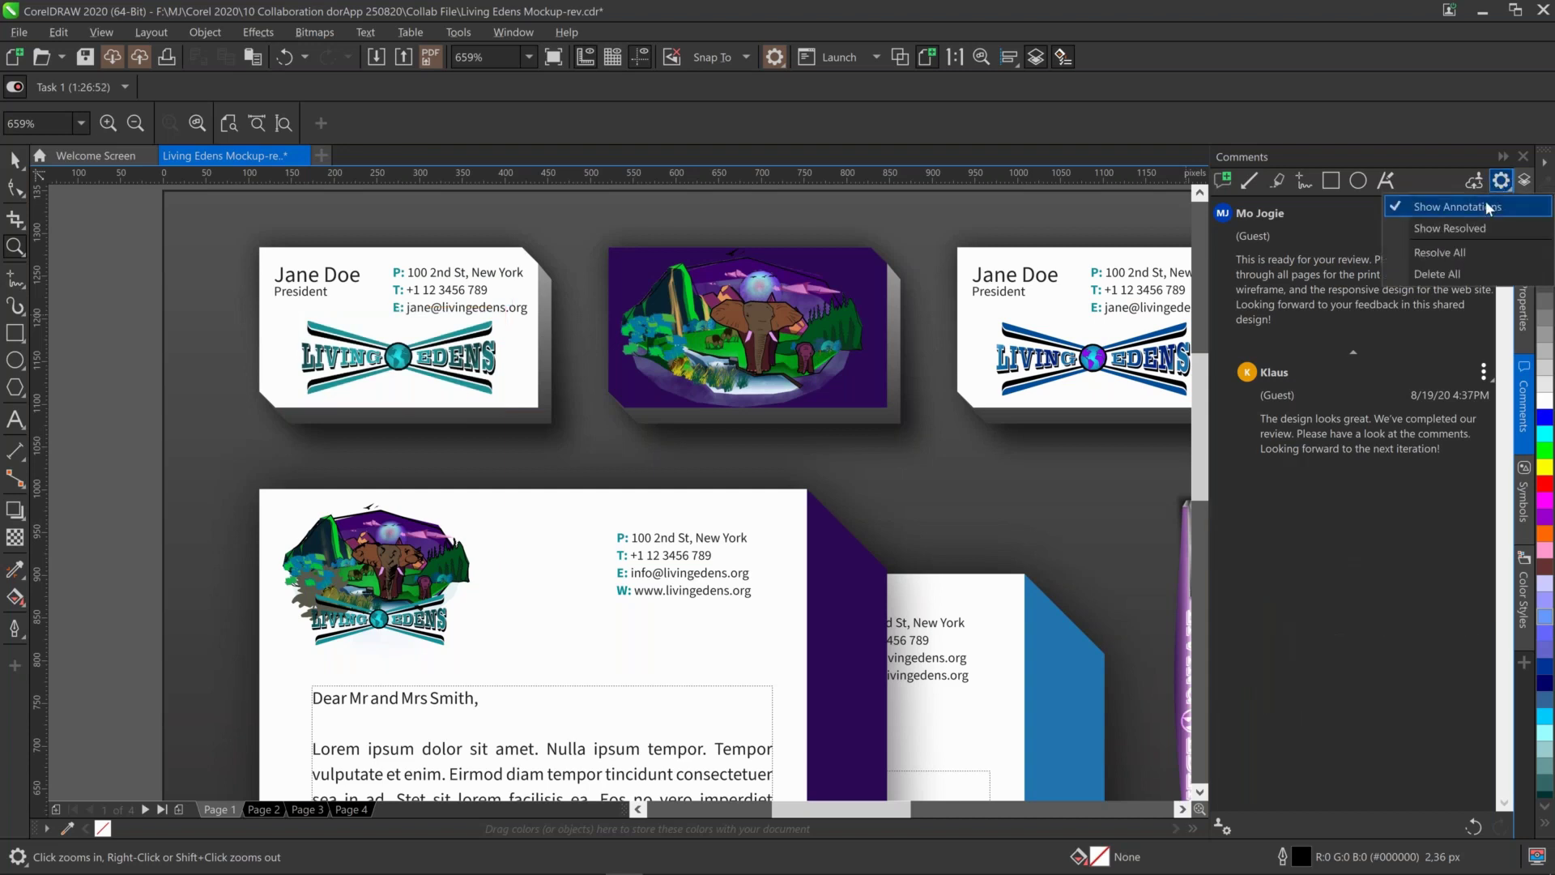
click(1493, 206)
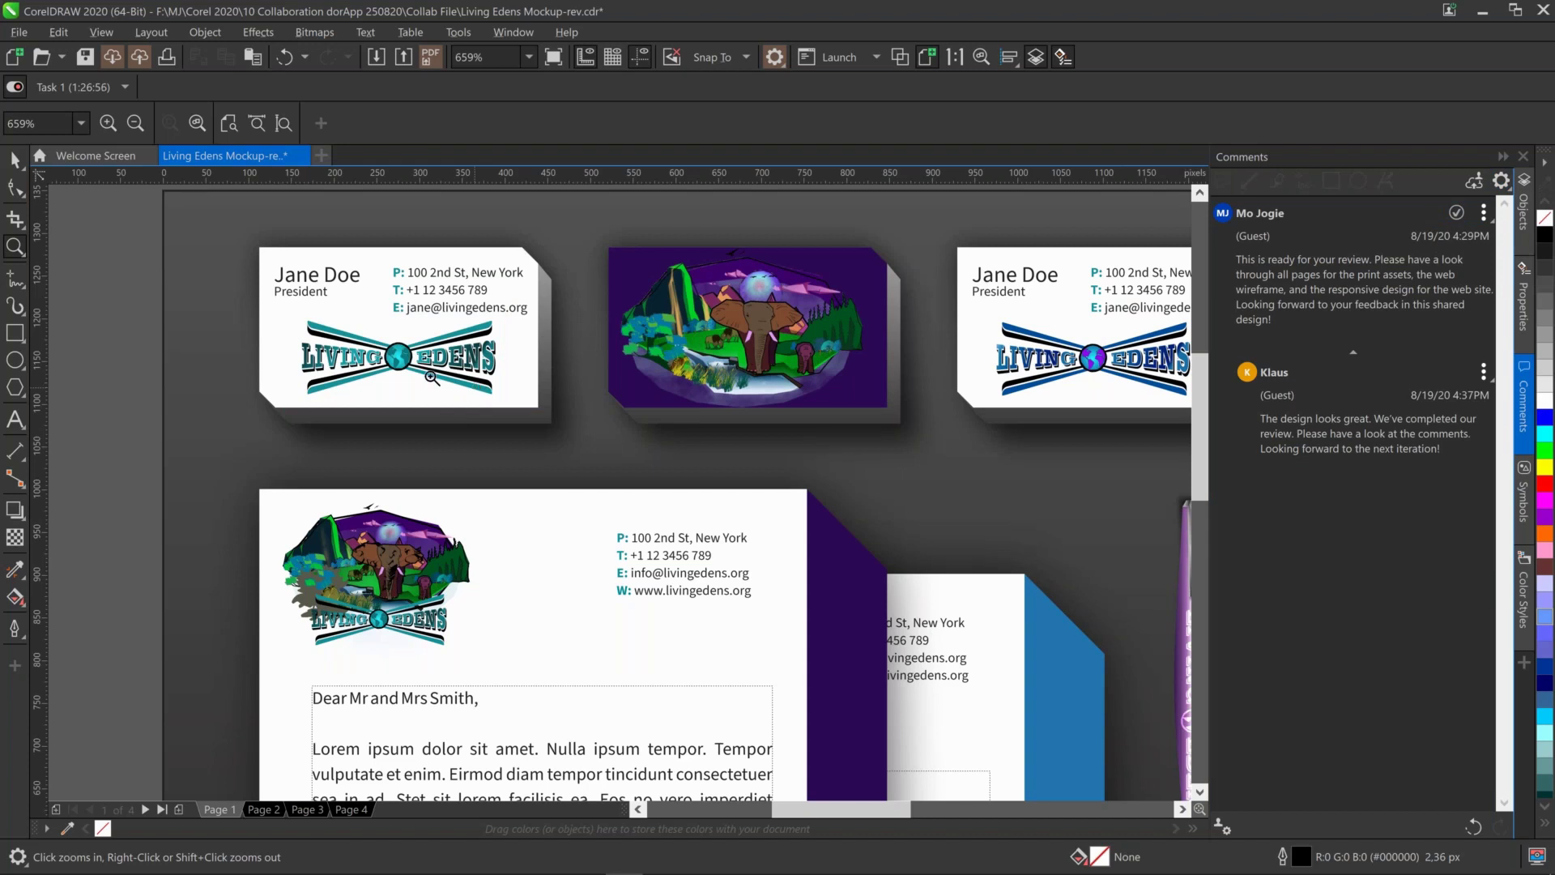
Select the Living Edens logo symbol inside BC Earth Front and enter symbol editing
click(15, 160)
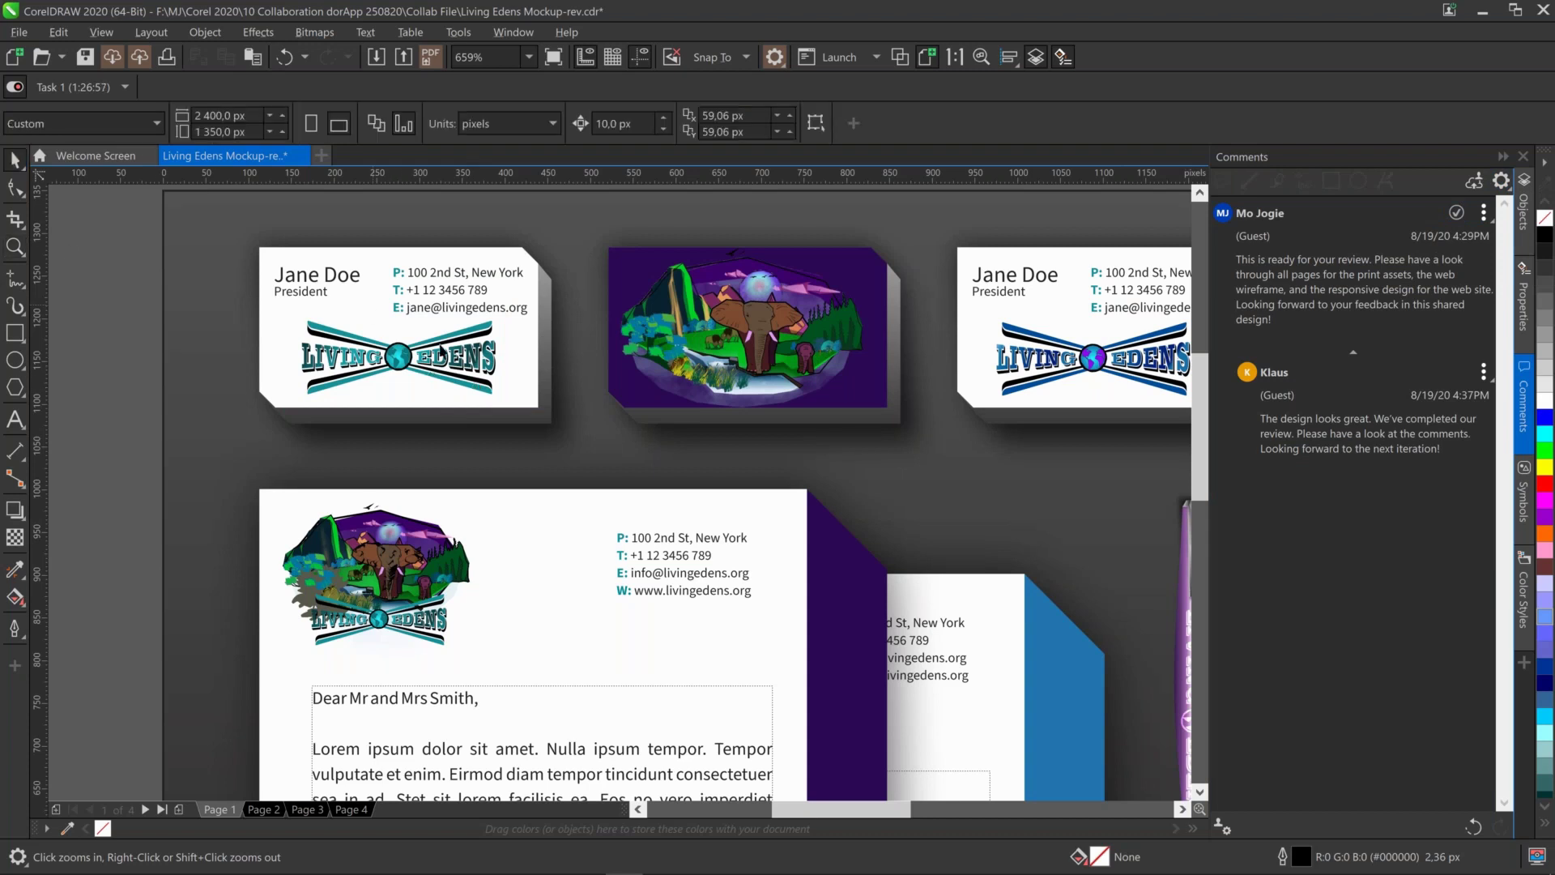
key(Tab)
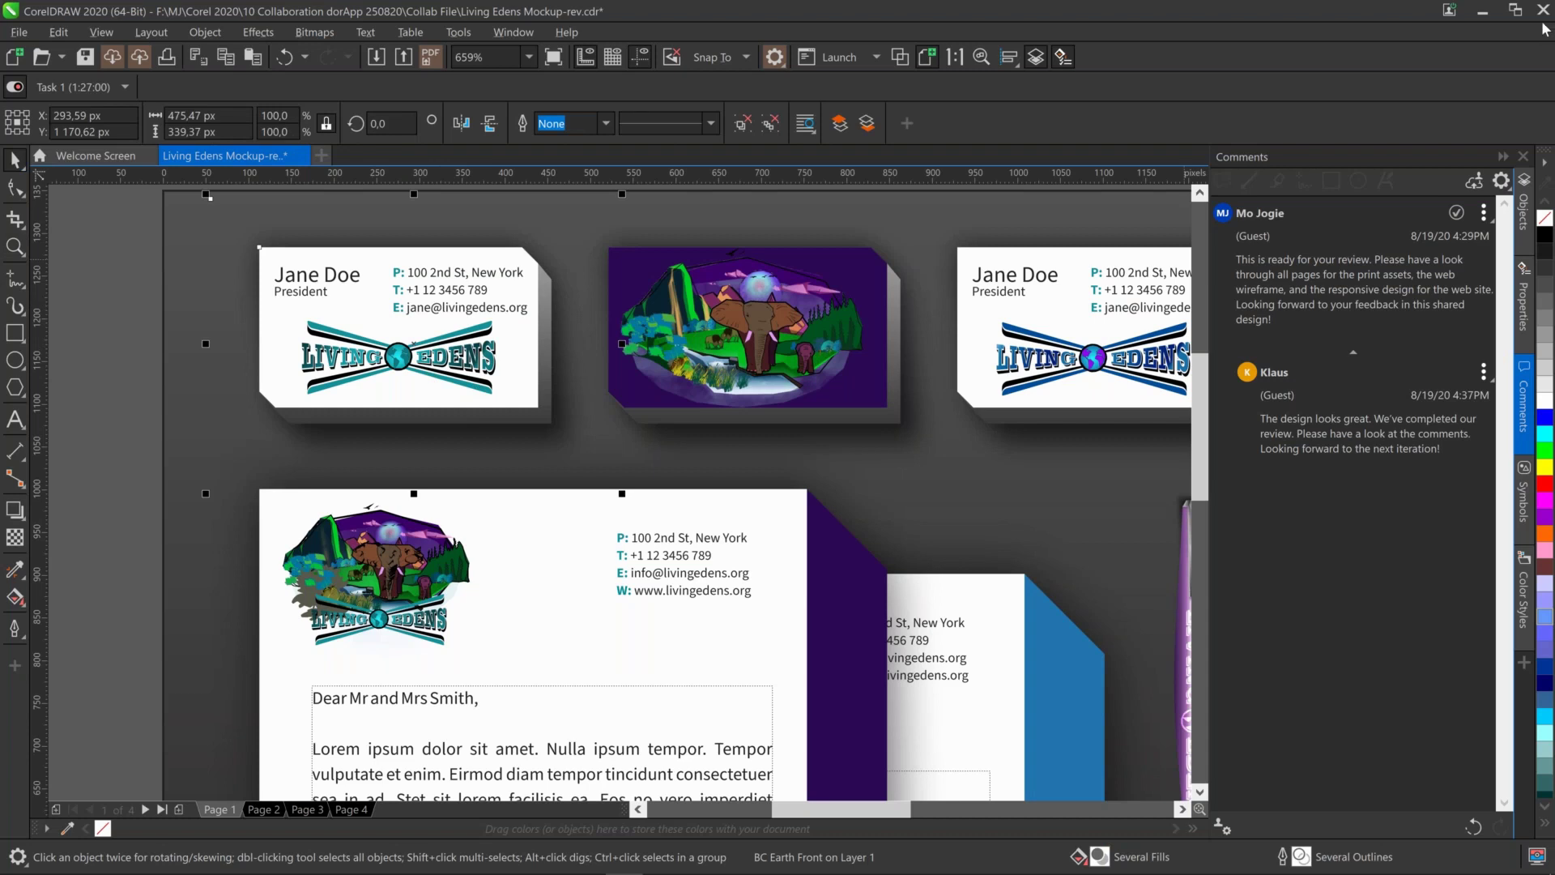
click(1523, 222)
click(1232, 249)
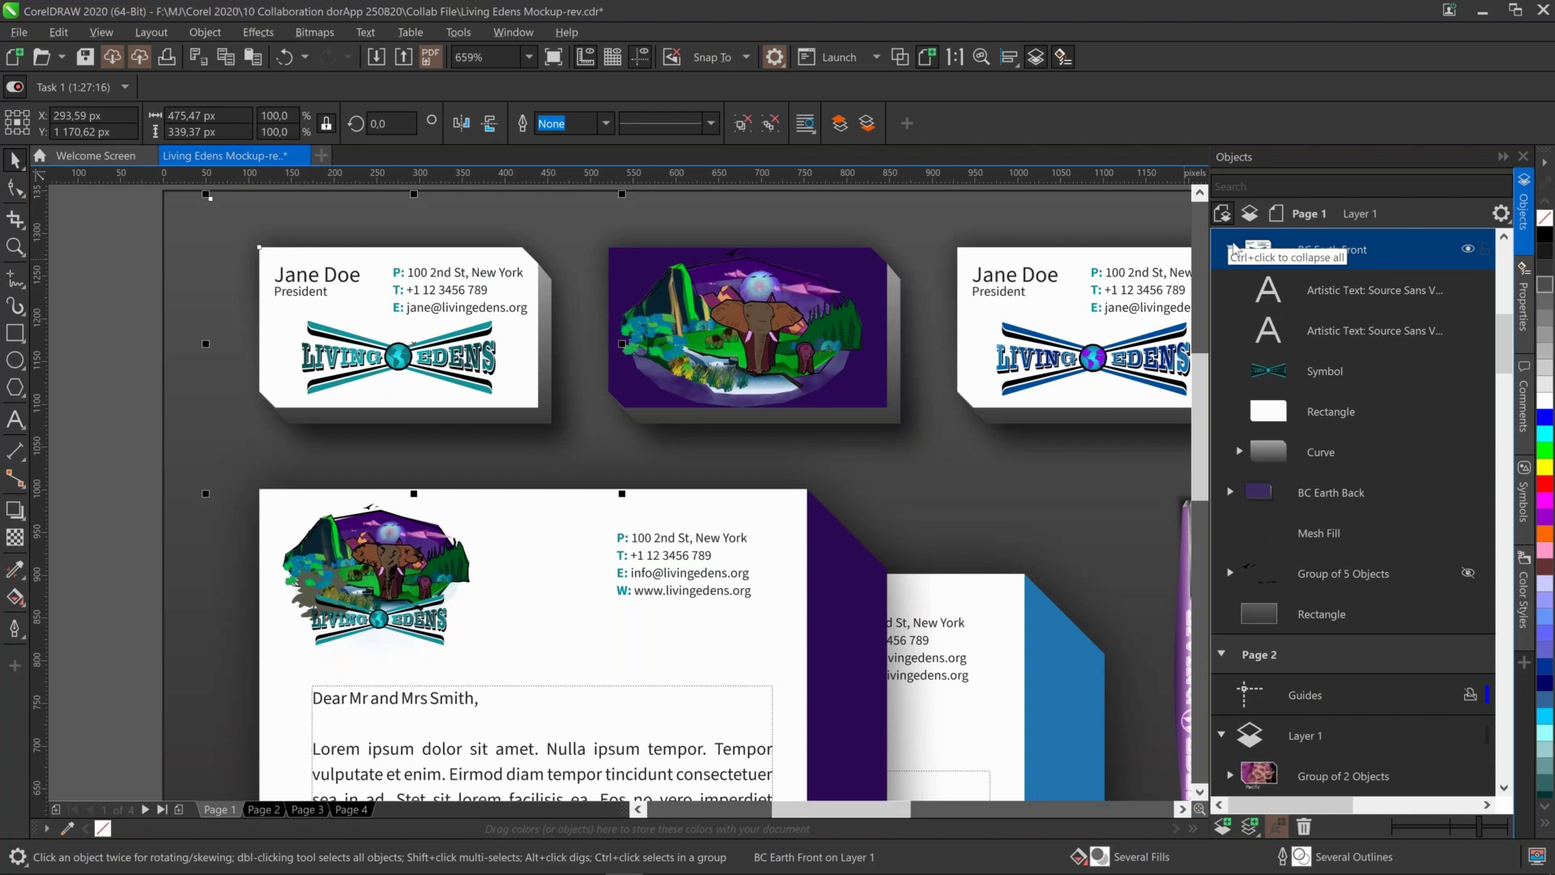
click(1342, 371)
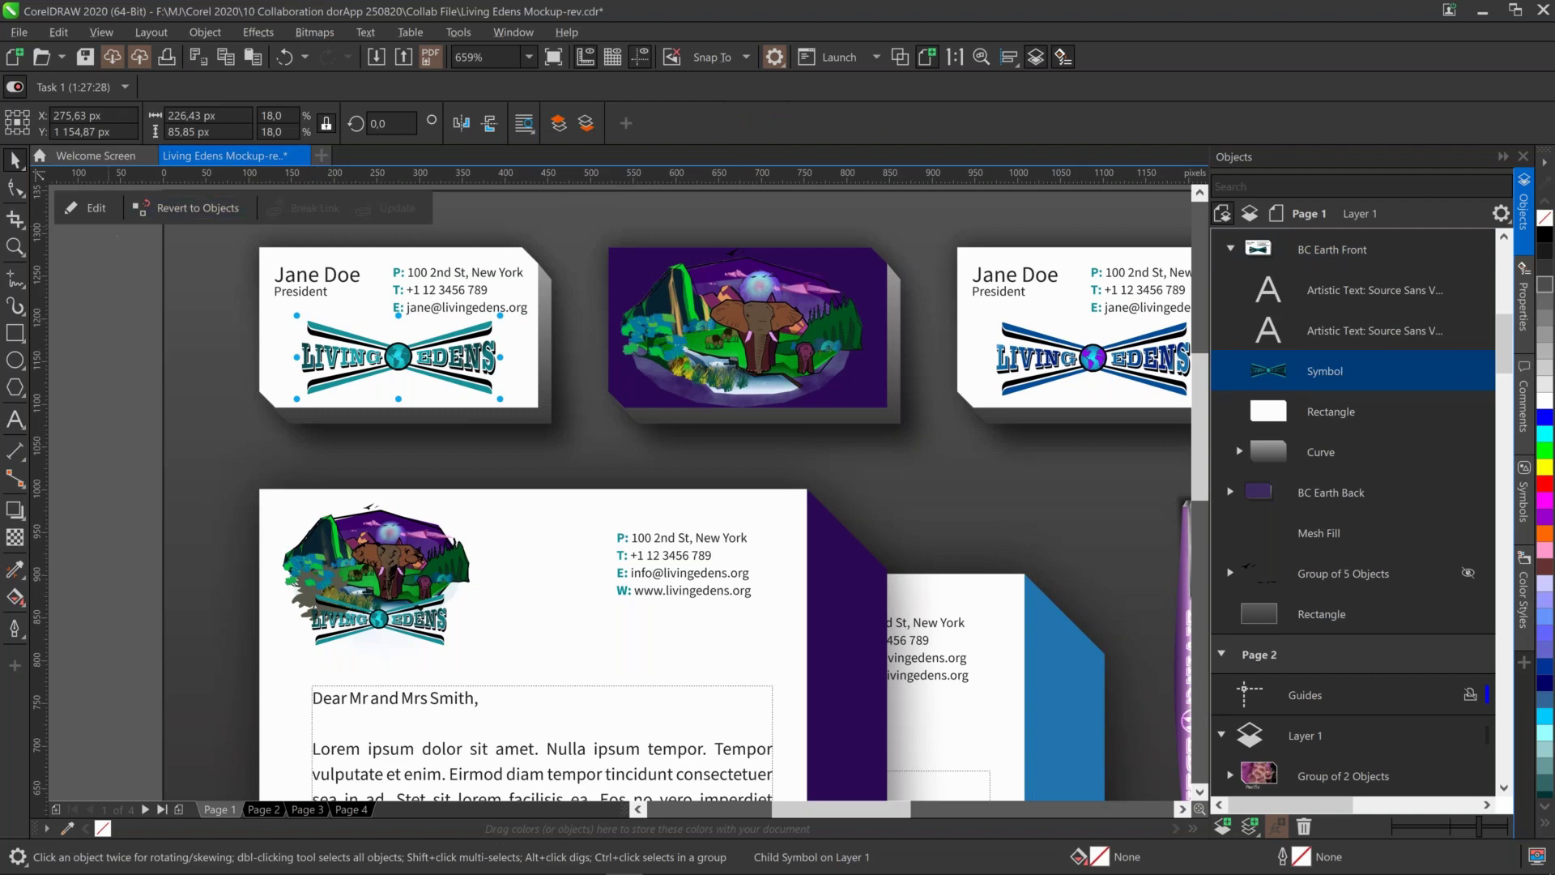
click(95, 208)
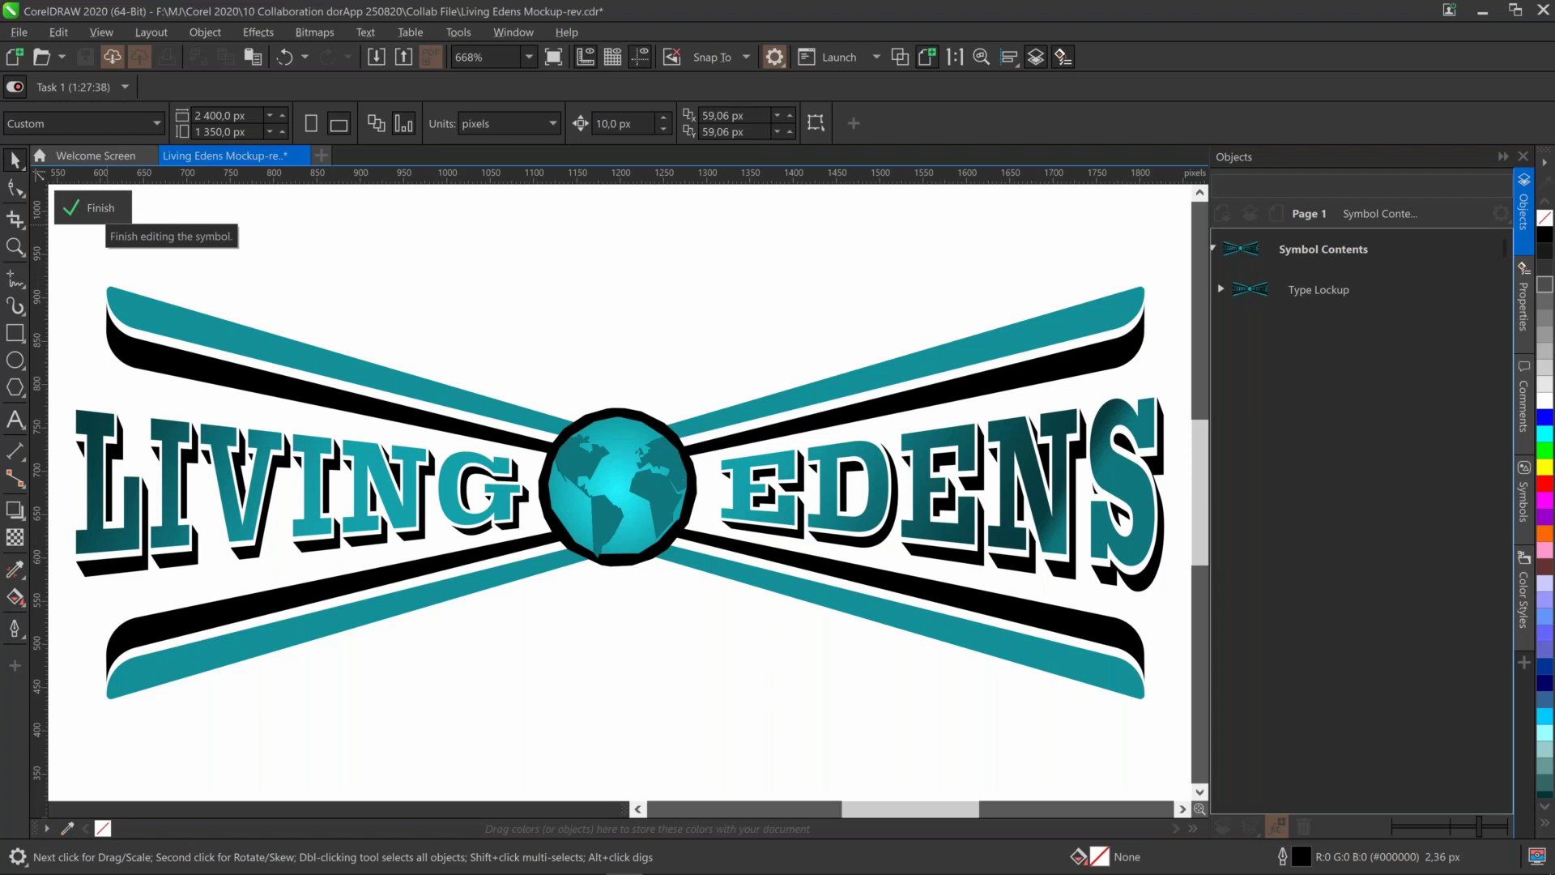
Zoom to the symbol page, select the Type Lockup group and show the Color Styles docker
key(F3)
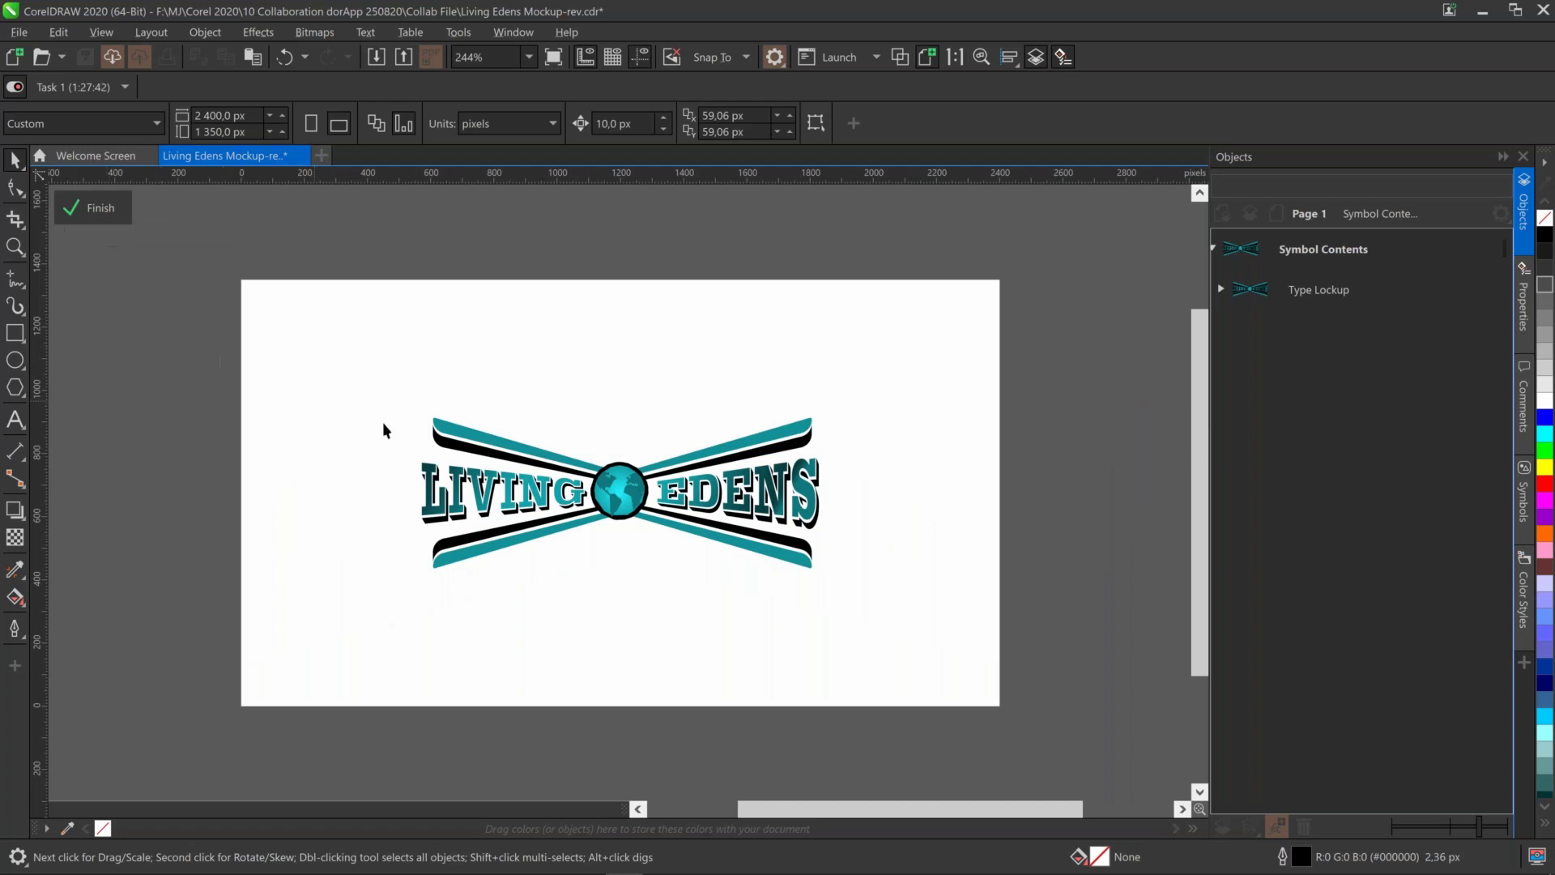
click(476, 445)
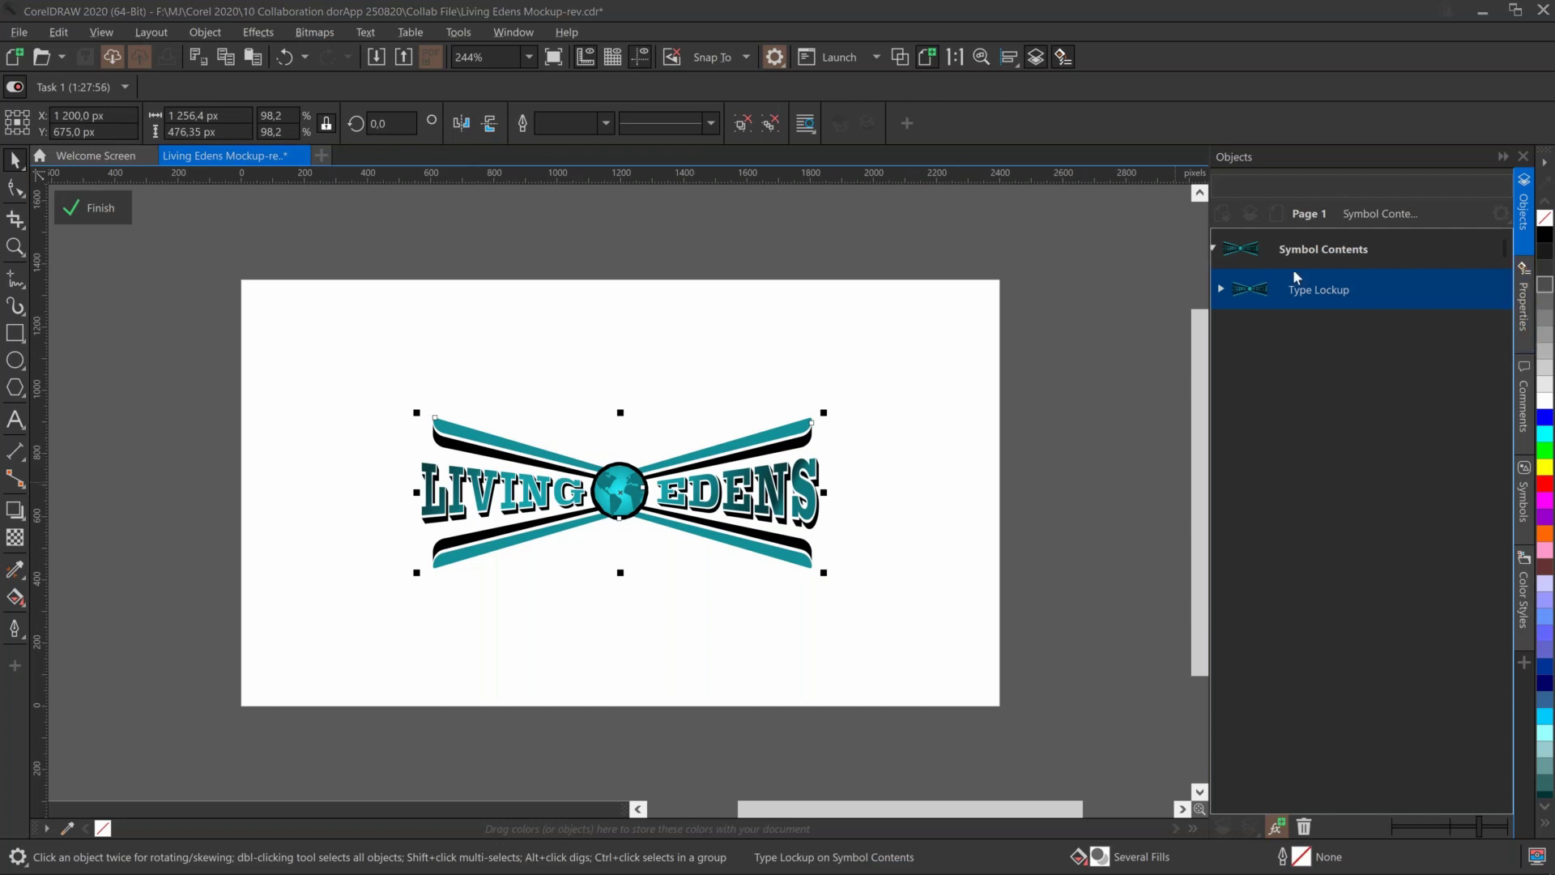
click(1525, 597)
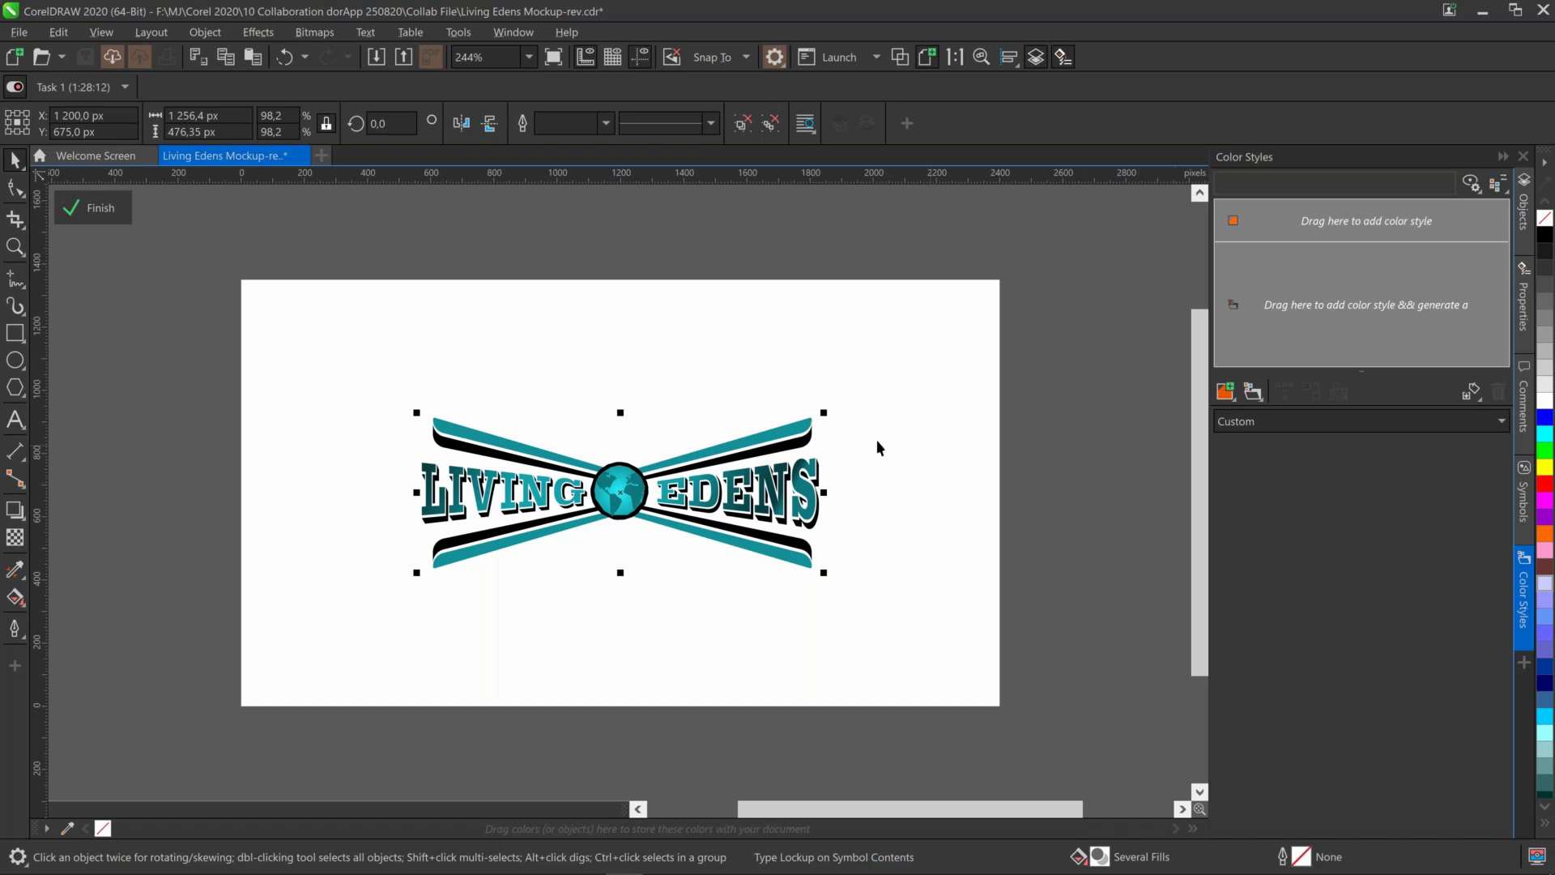
Drag the Type Lockup logo into Color Styles and create styles grouped into 2 harmonies
drag(768, 441, 1281, 281)
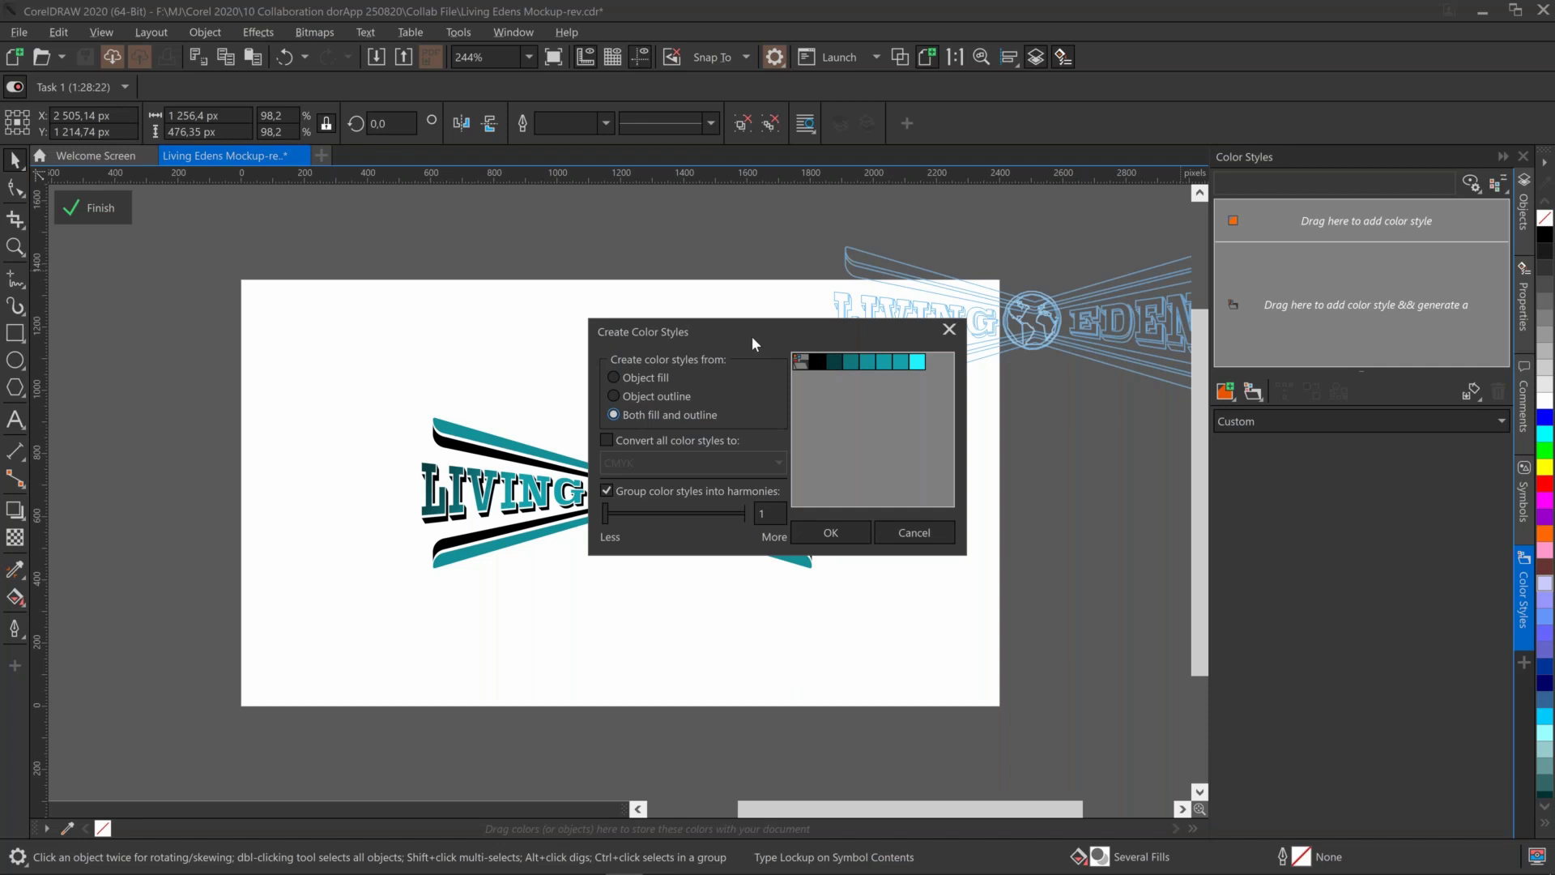
drag(747, 330, 602, 299)
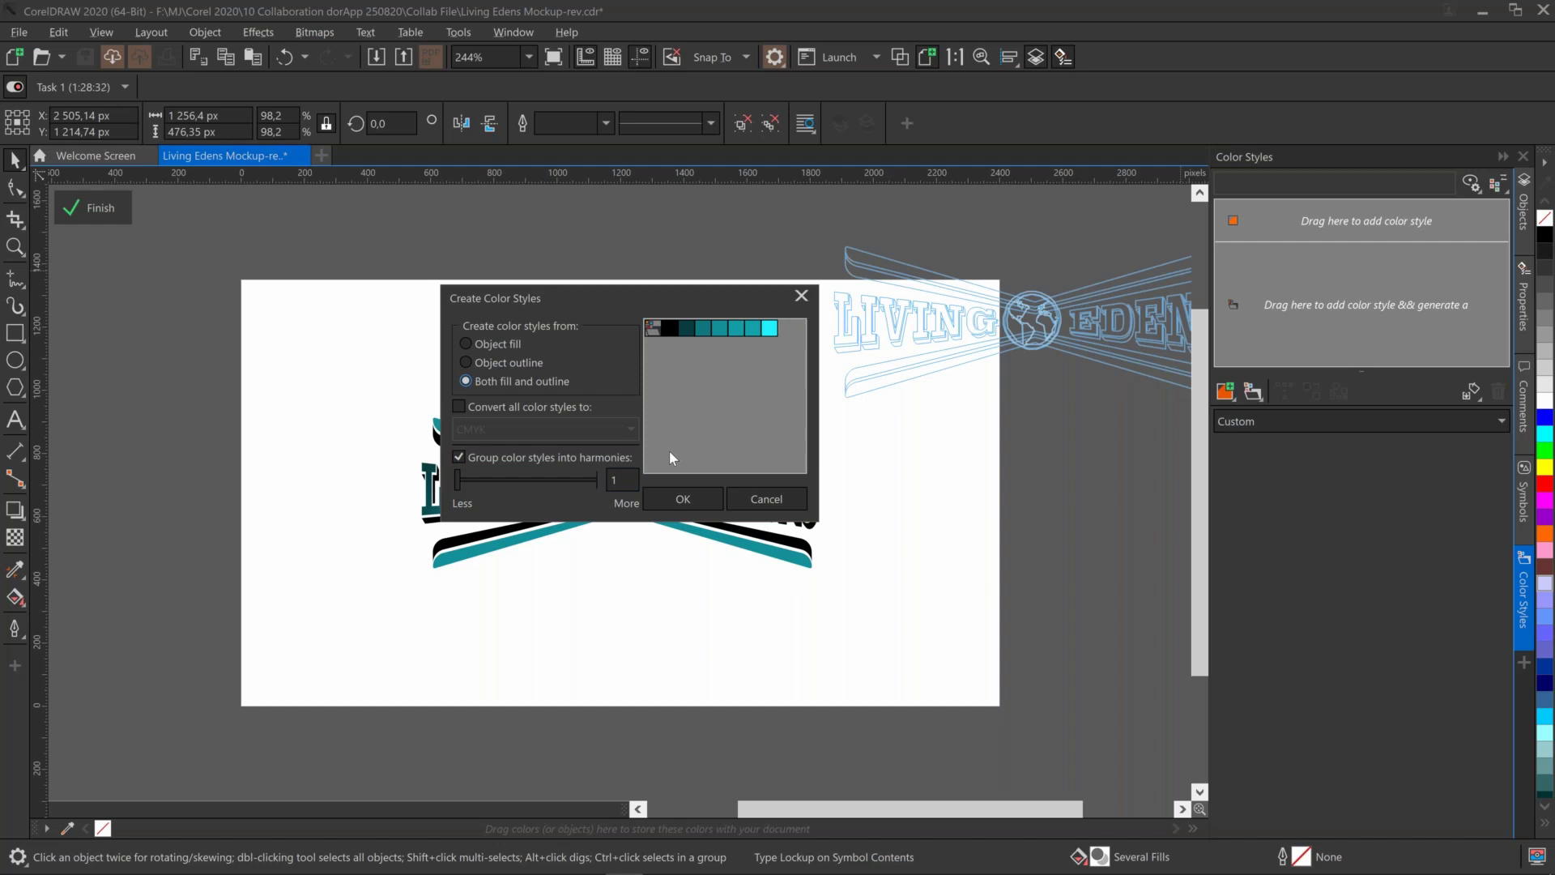
click(453, 475)
click(473, 478)
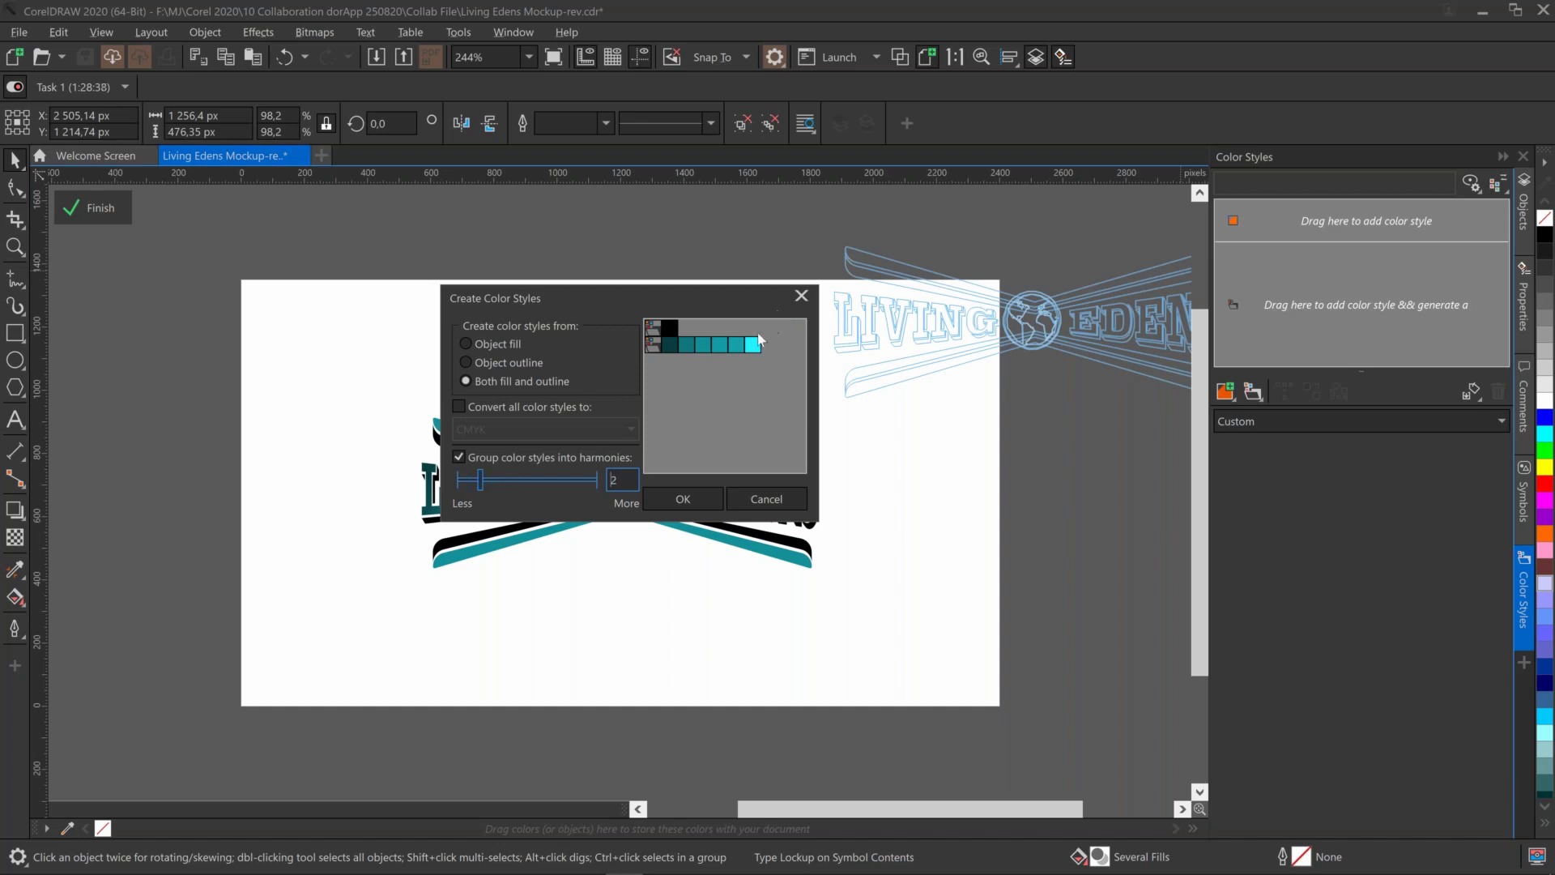
drag(682, 294, 976, 445)
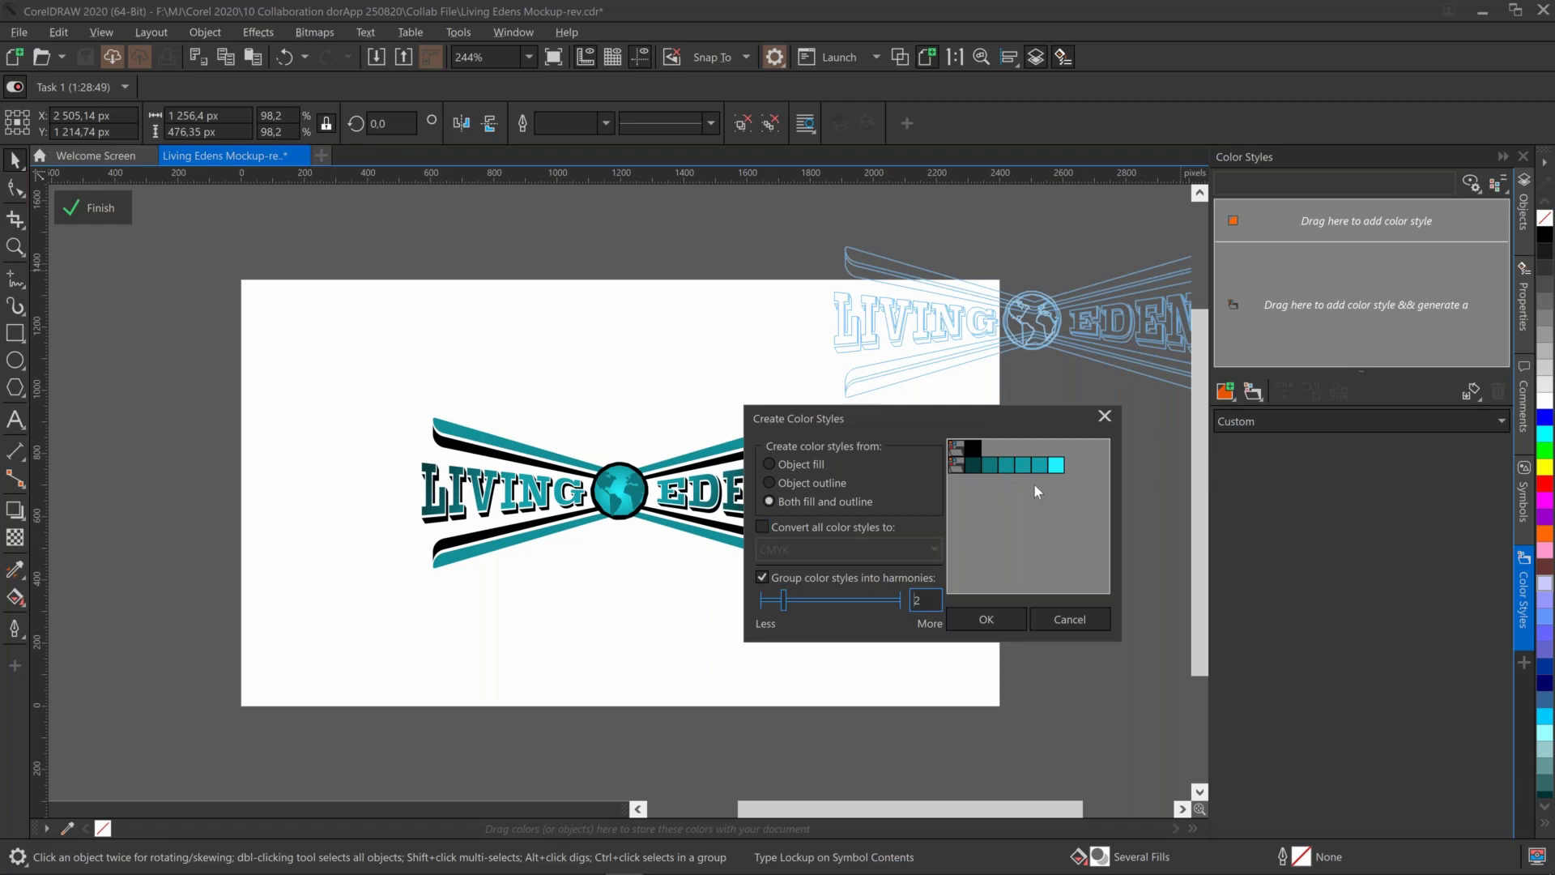
click(989, 621)
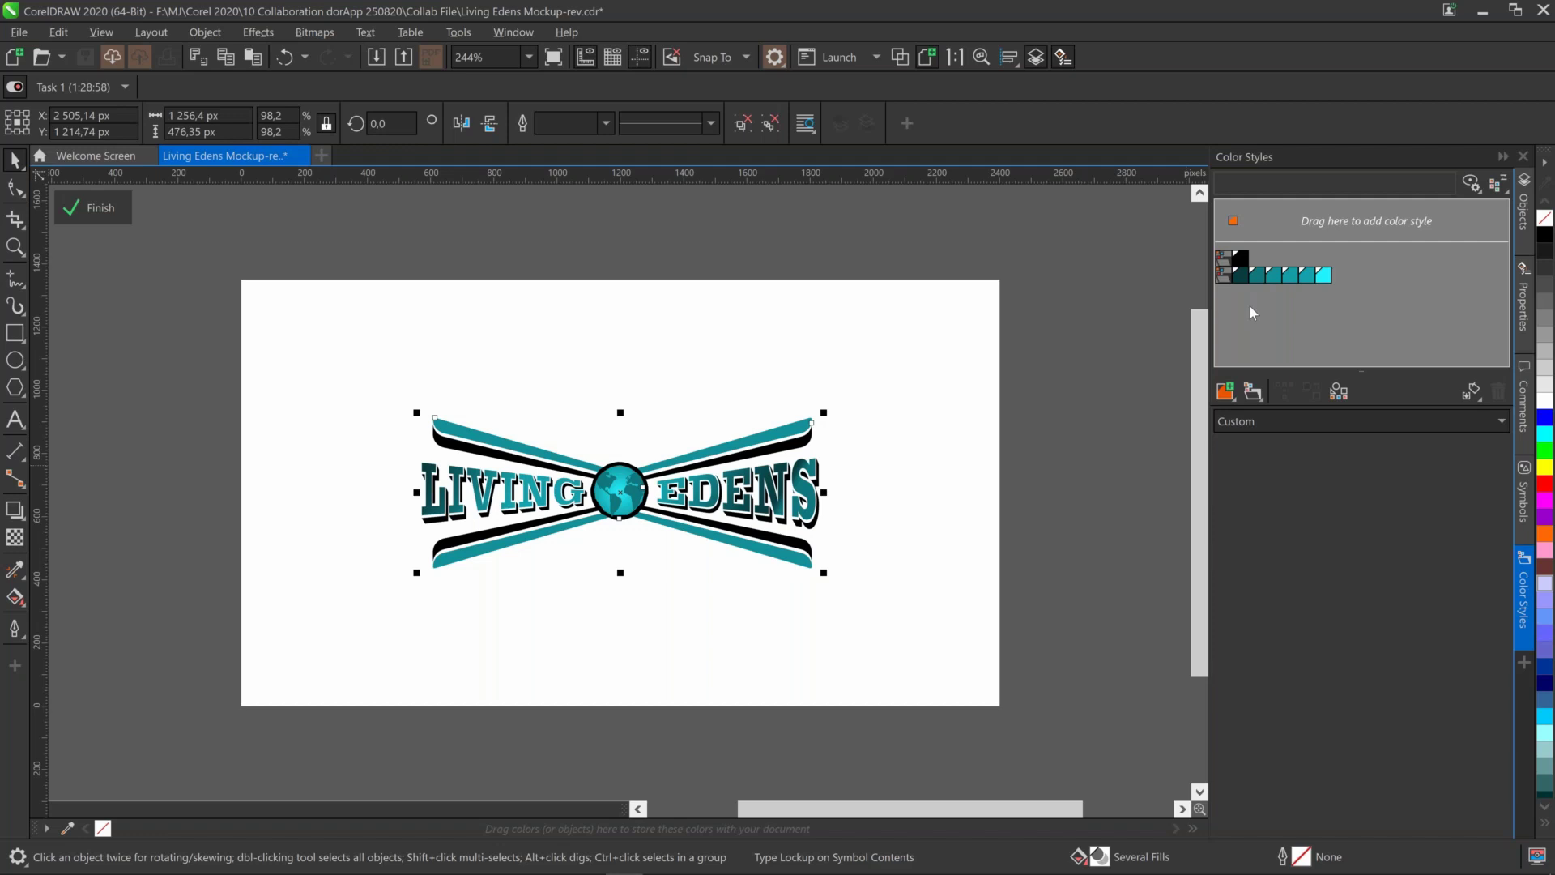
Shift the teal harmony's hue to green on the Harmony Editor wheel, leaving the rule unchanged
click(1226, 276)
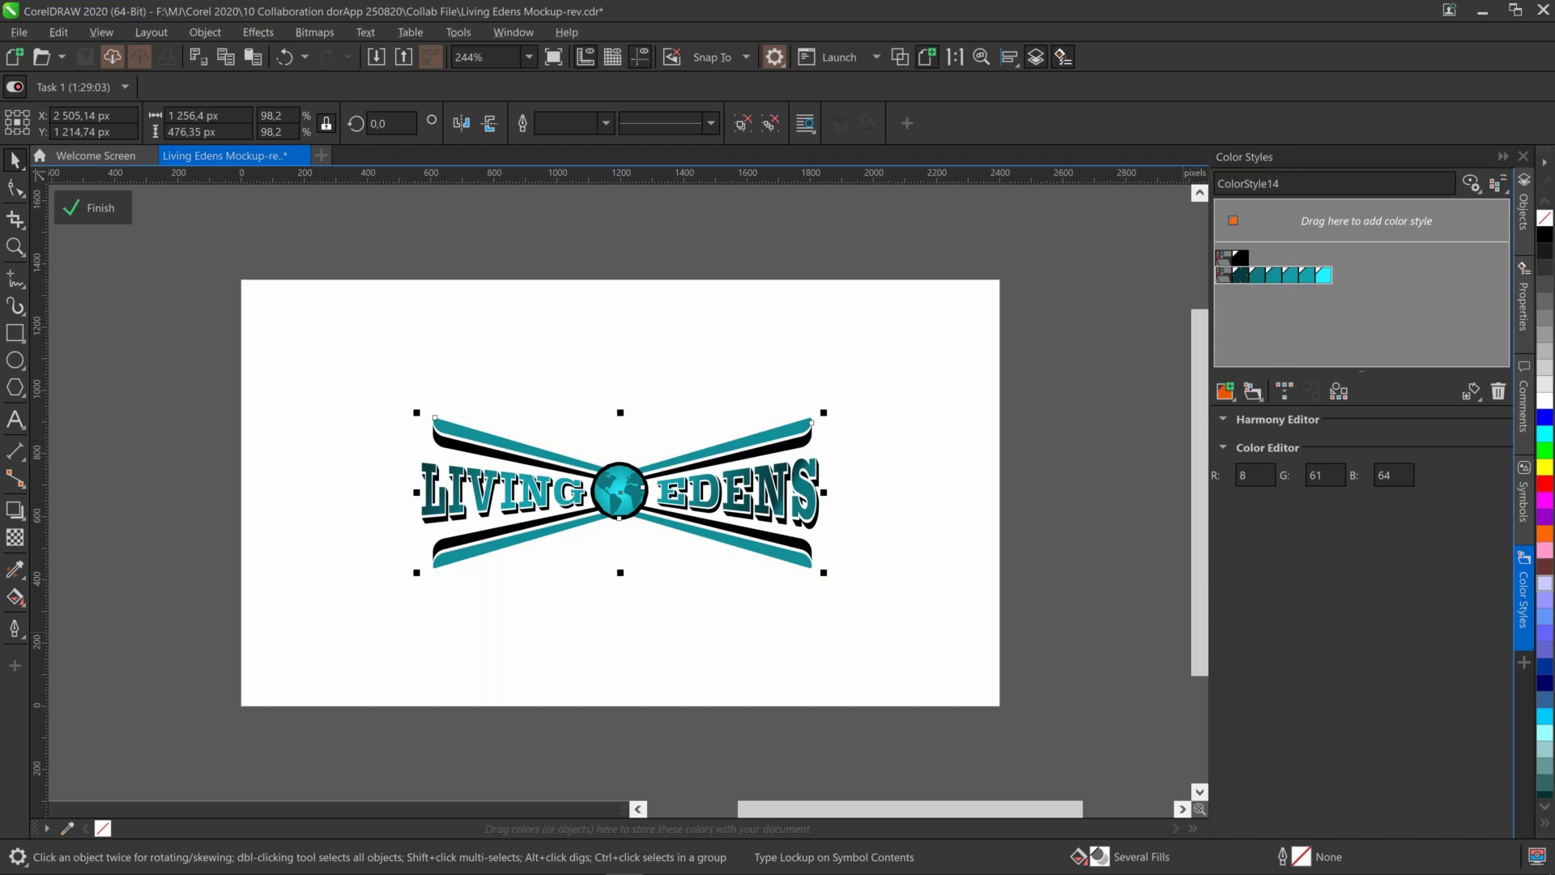
click(1224, 418)
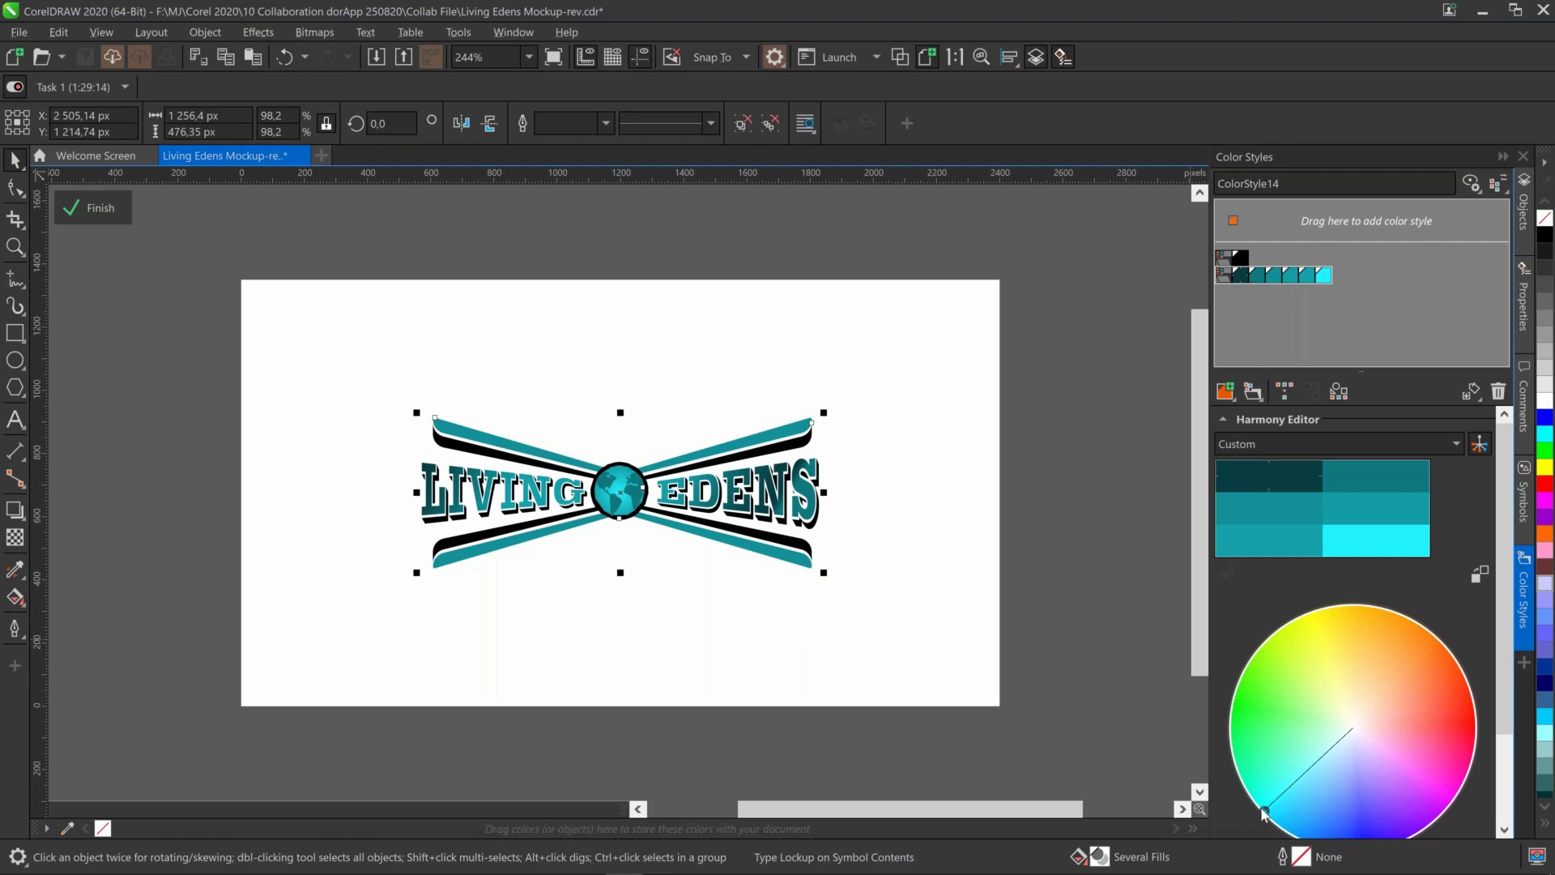
drag(1264, 813, 1296, 680)
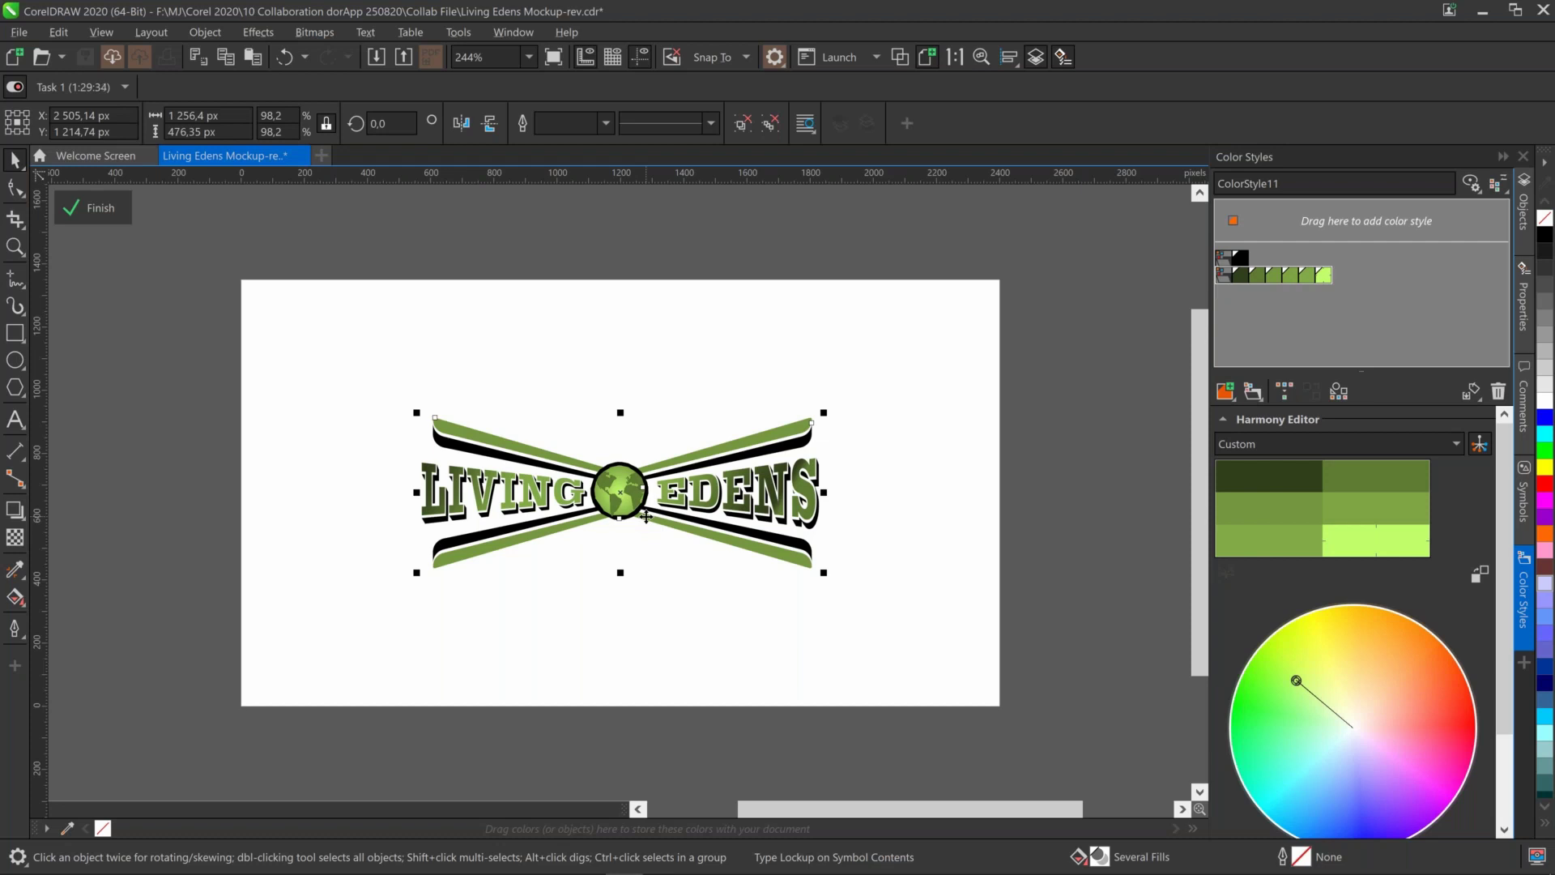
click(1458, 446)
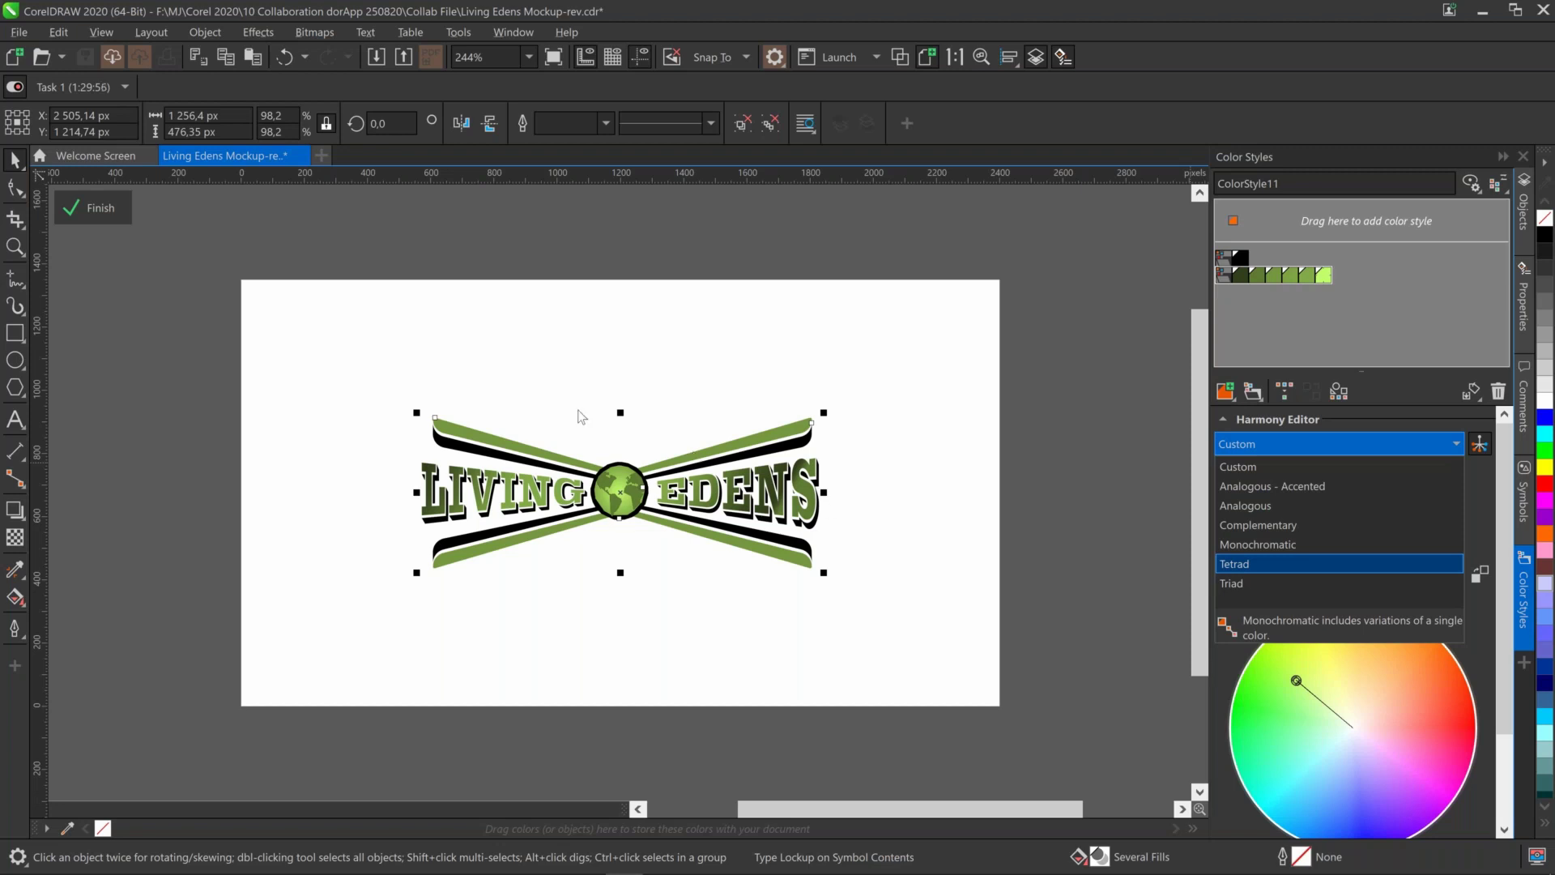
click(103, 211)
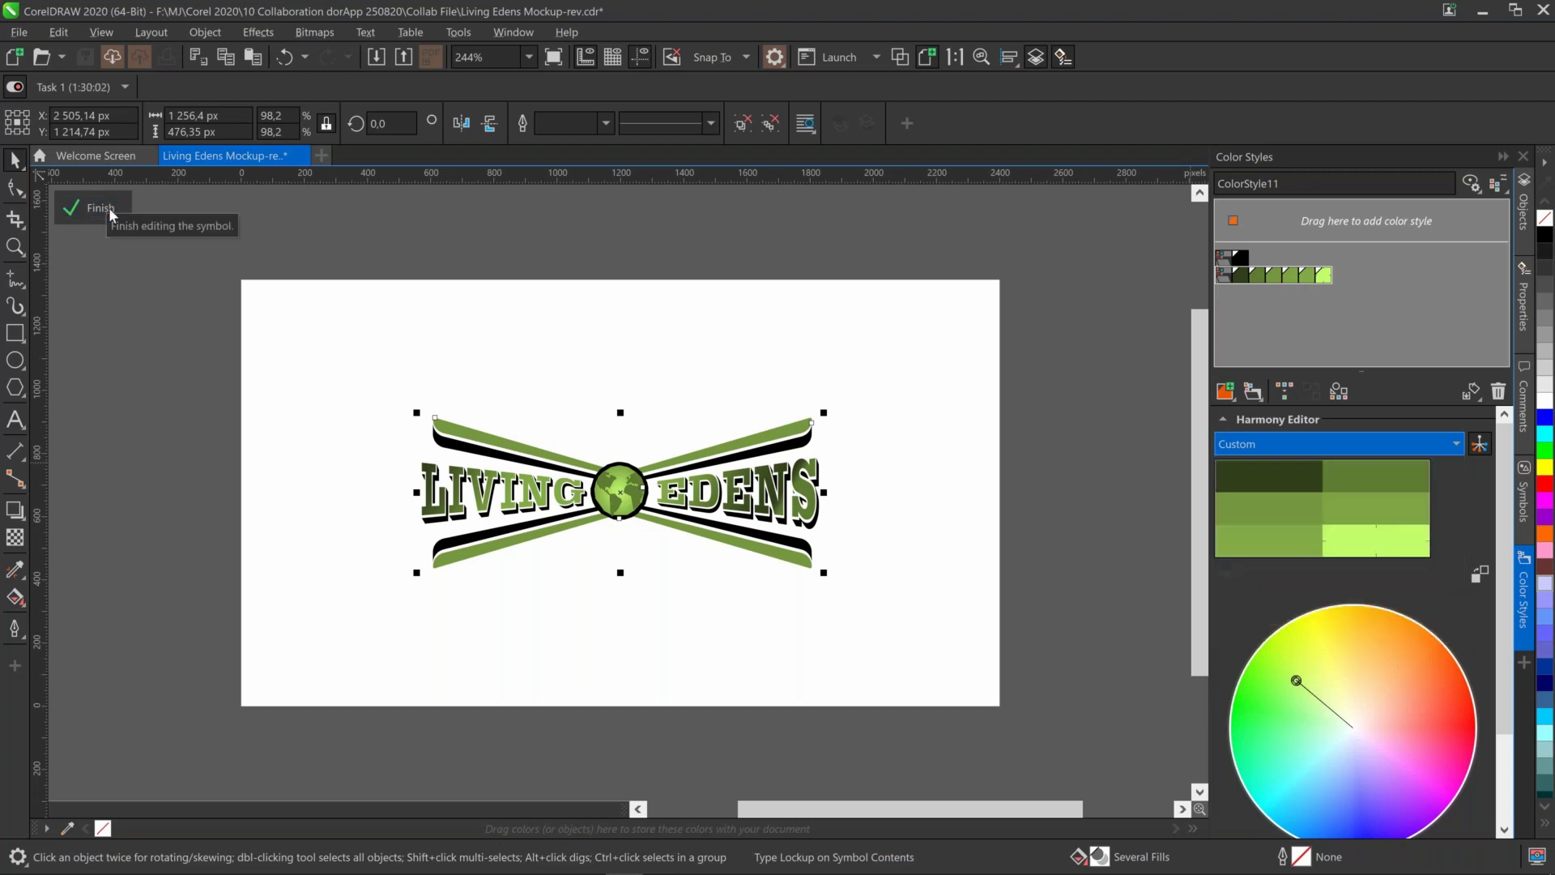
Finish the logo edit, zoom in on the top-left business cards, and open the Comments docker
click(103, 210)
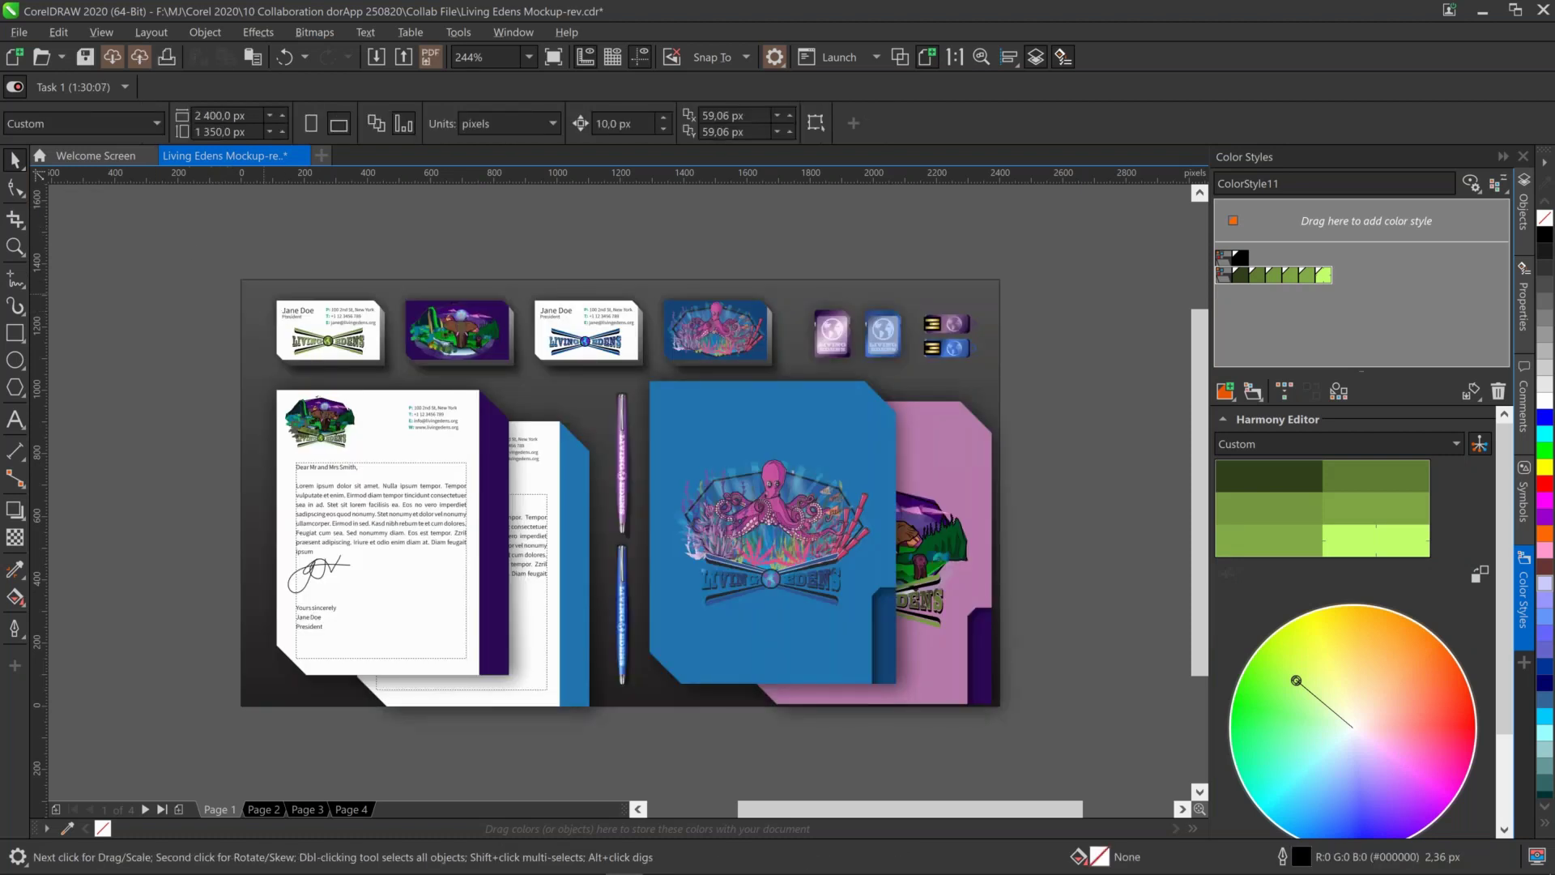
key(z)
drag(238, 266, 455, 481)
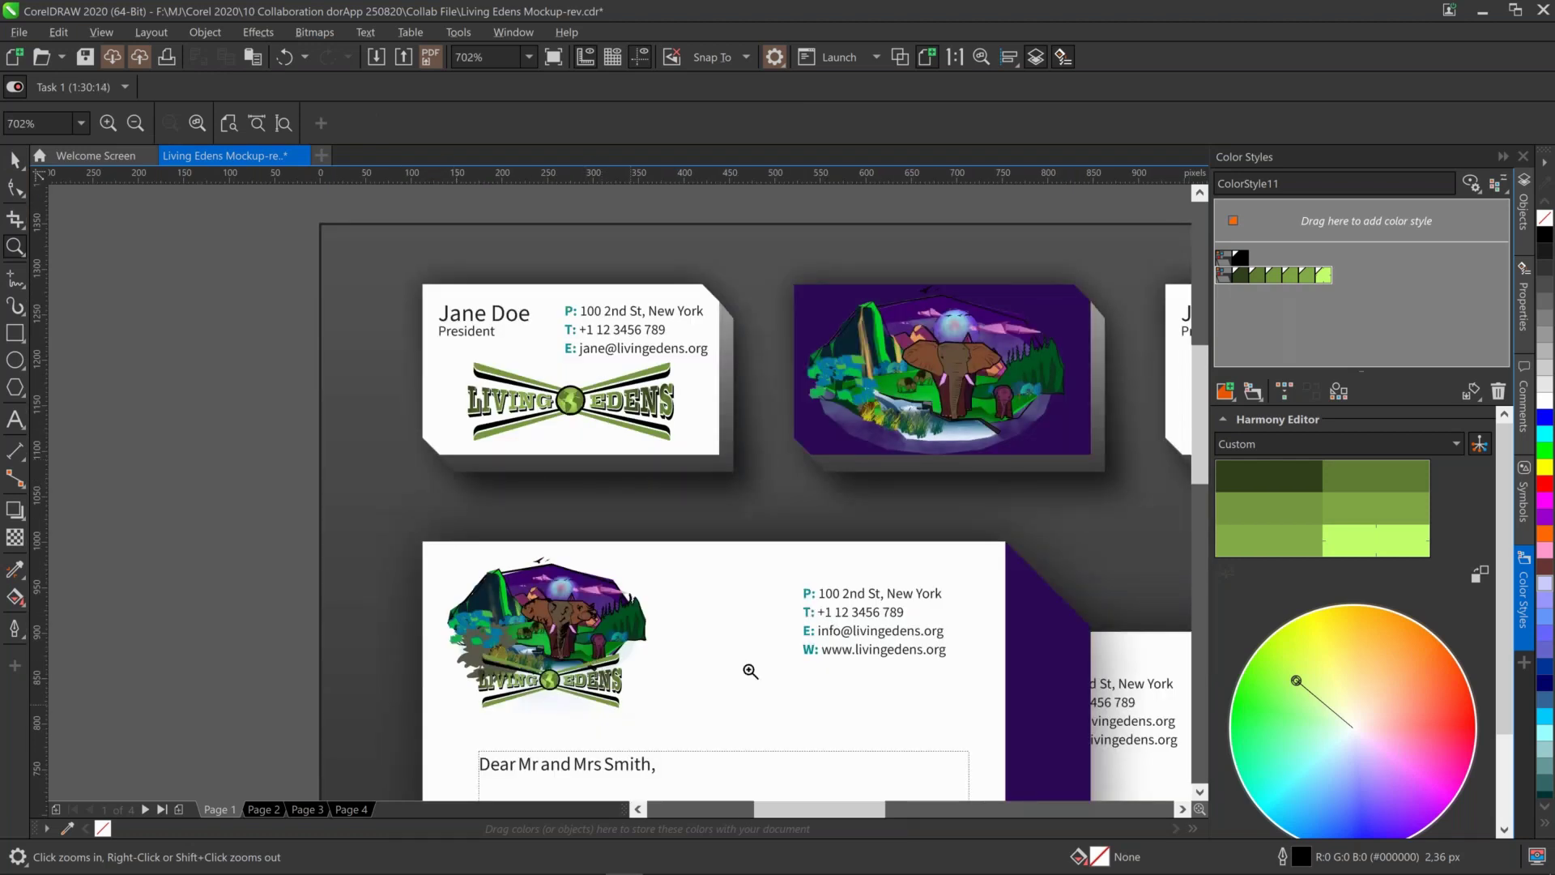
click(1524, 397)
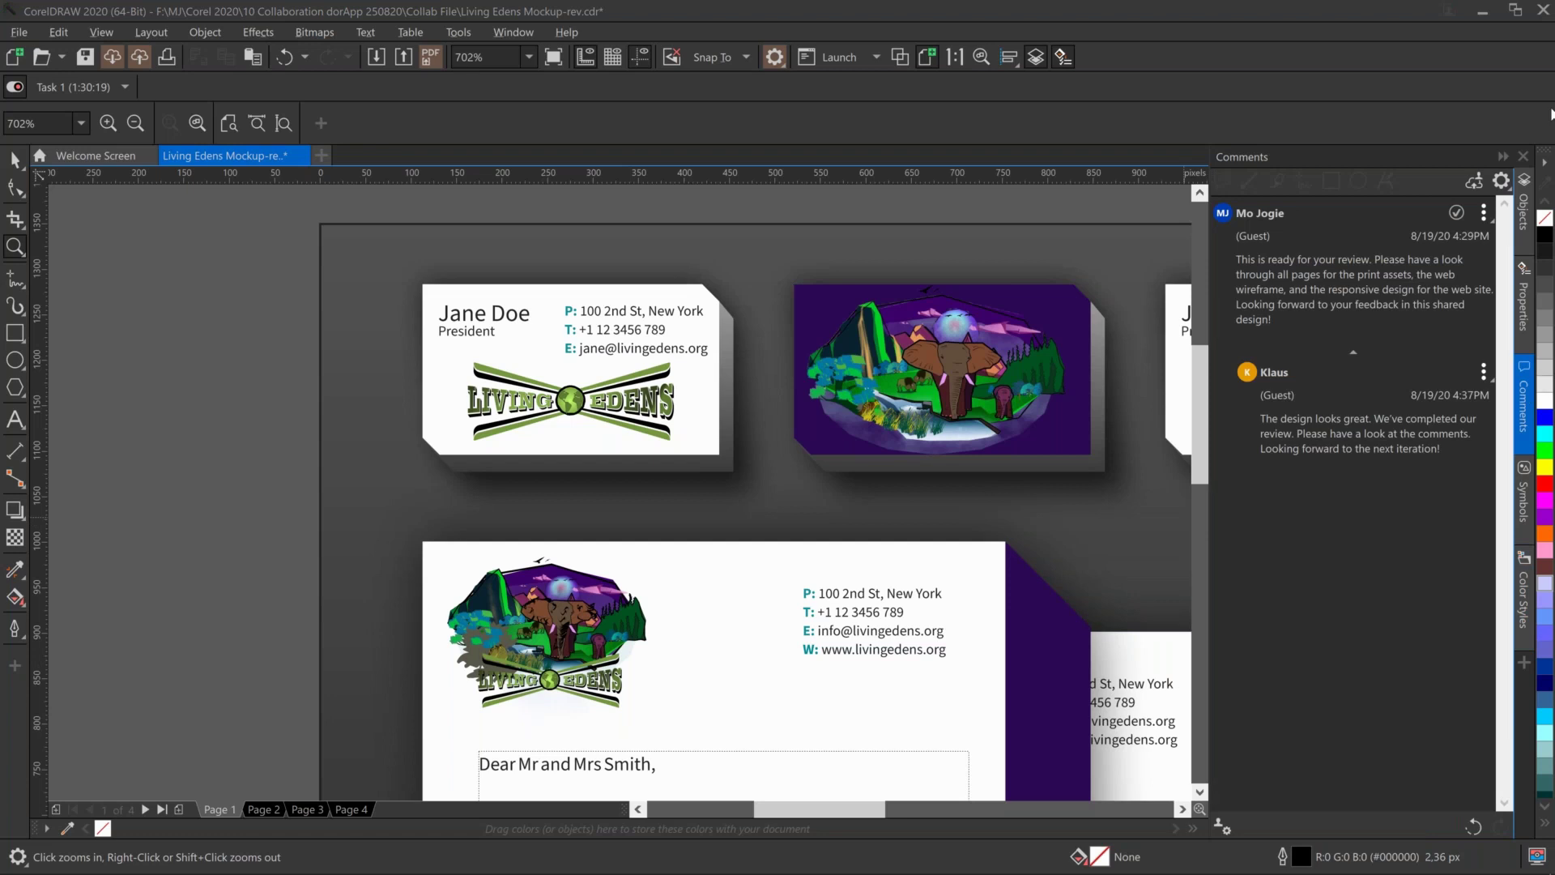
Enable Show Annotations and Show Resolved in the Comments docker's display options
click(1502, 182)
click(1489, 202)
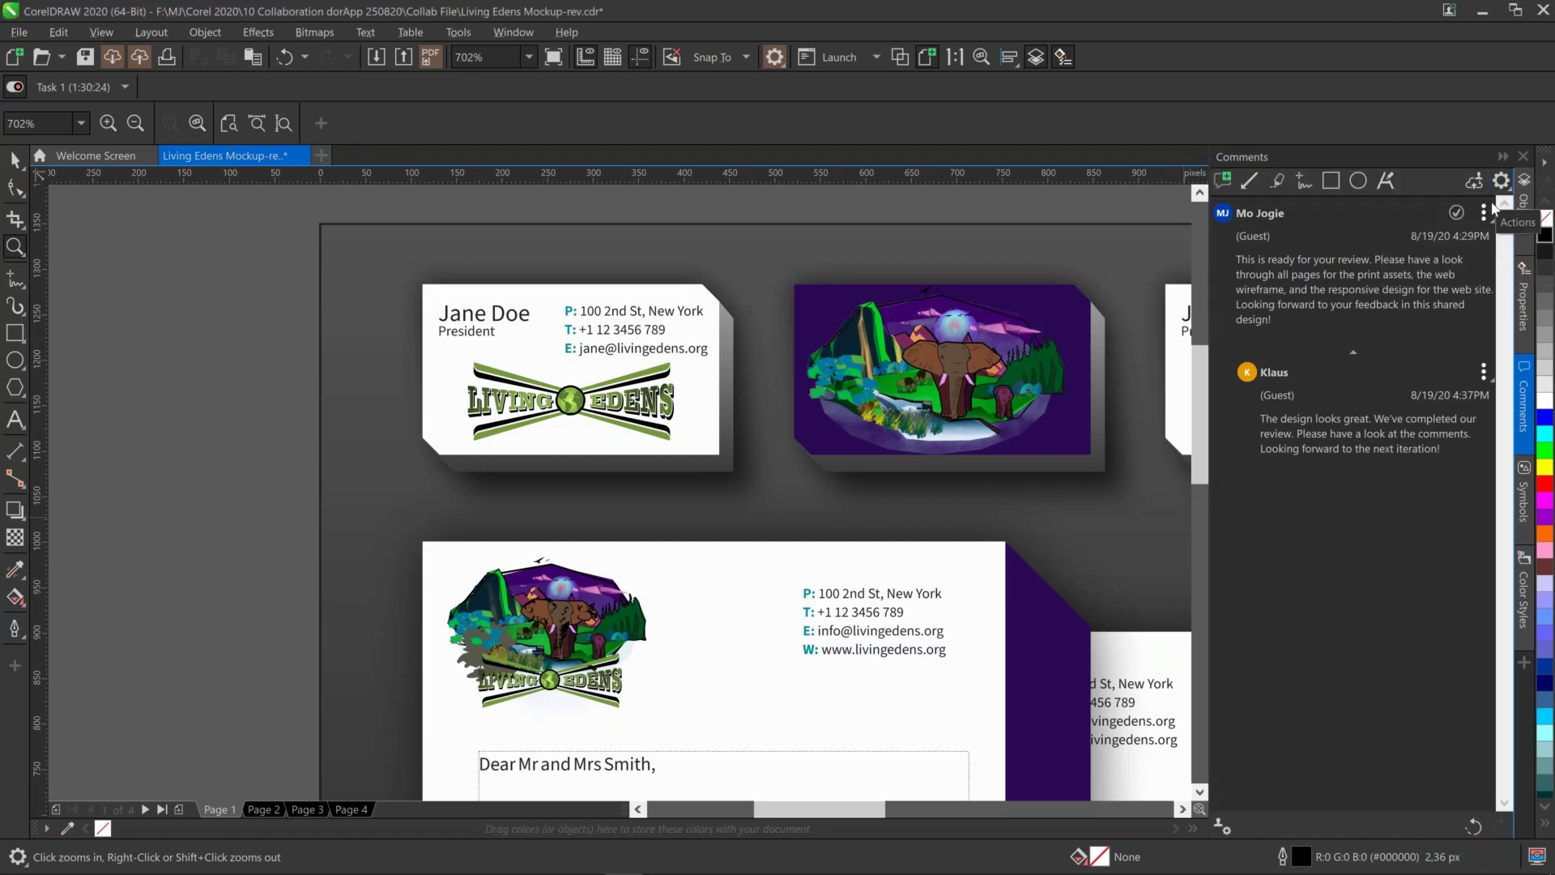
click(1503, 182)
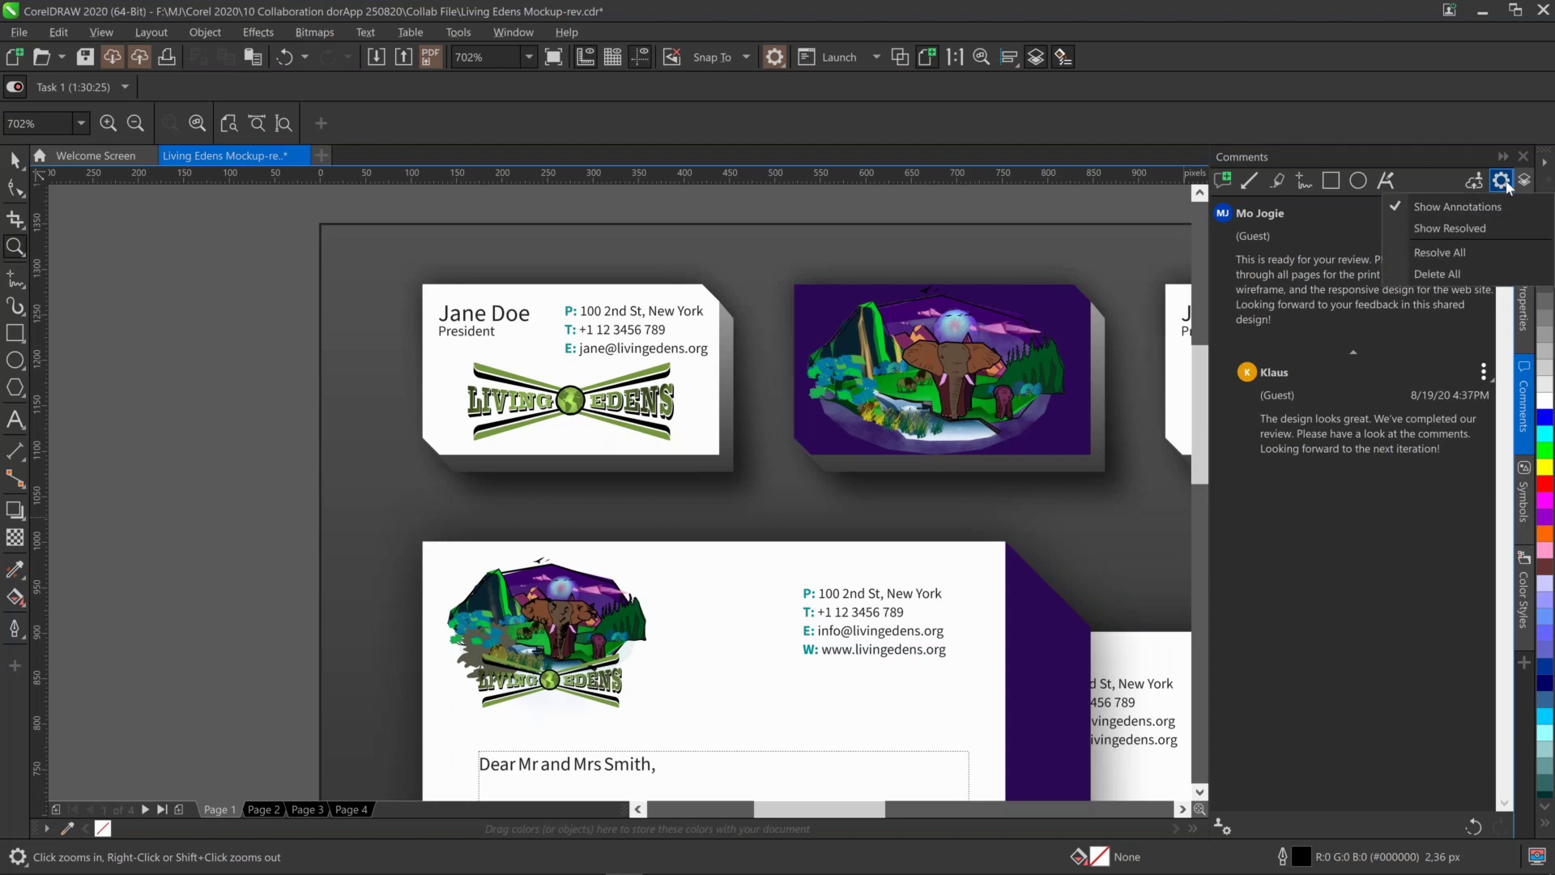
click(1474, 235)
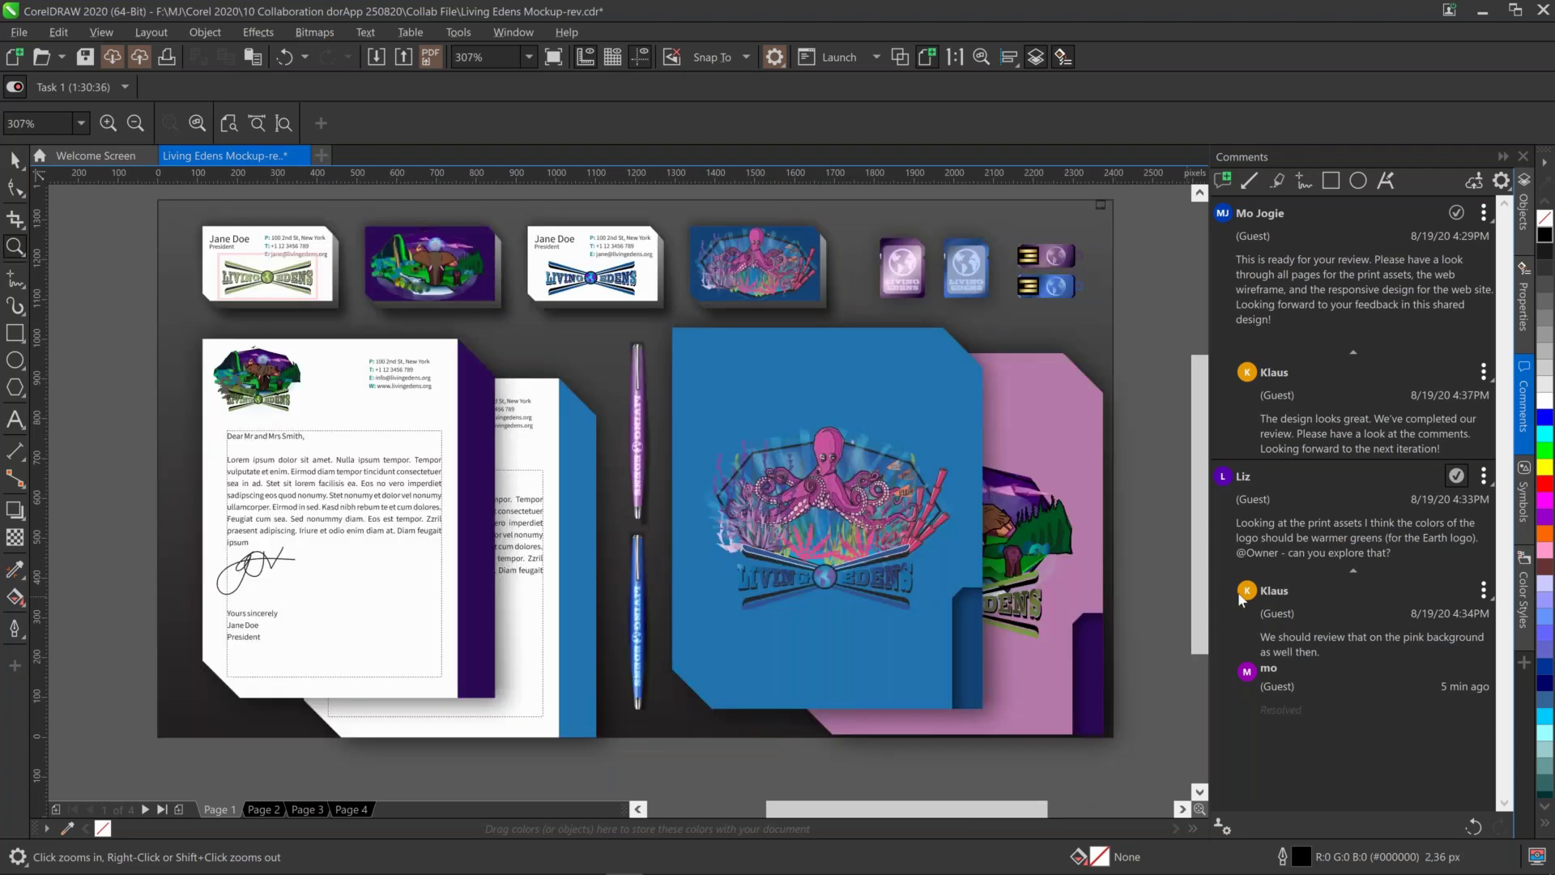
Bring the pink folder group to front (Shift+PgUp), then highlight the reviewer's reply and its linked logo
key(space)
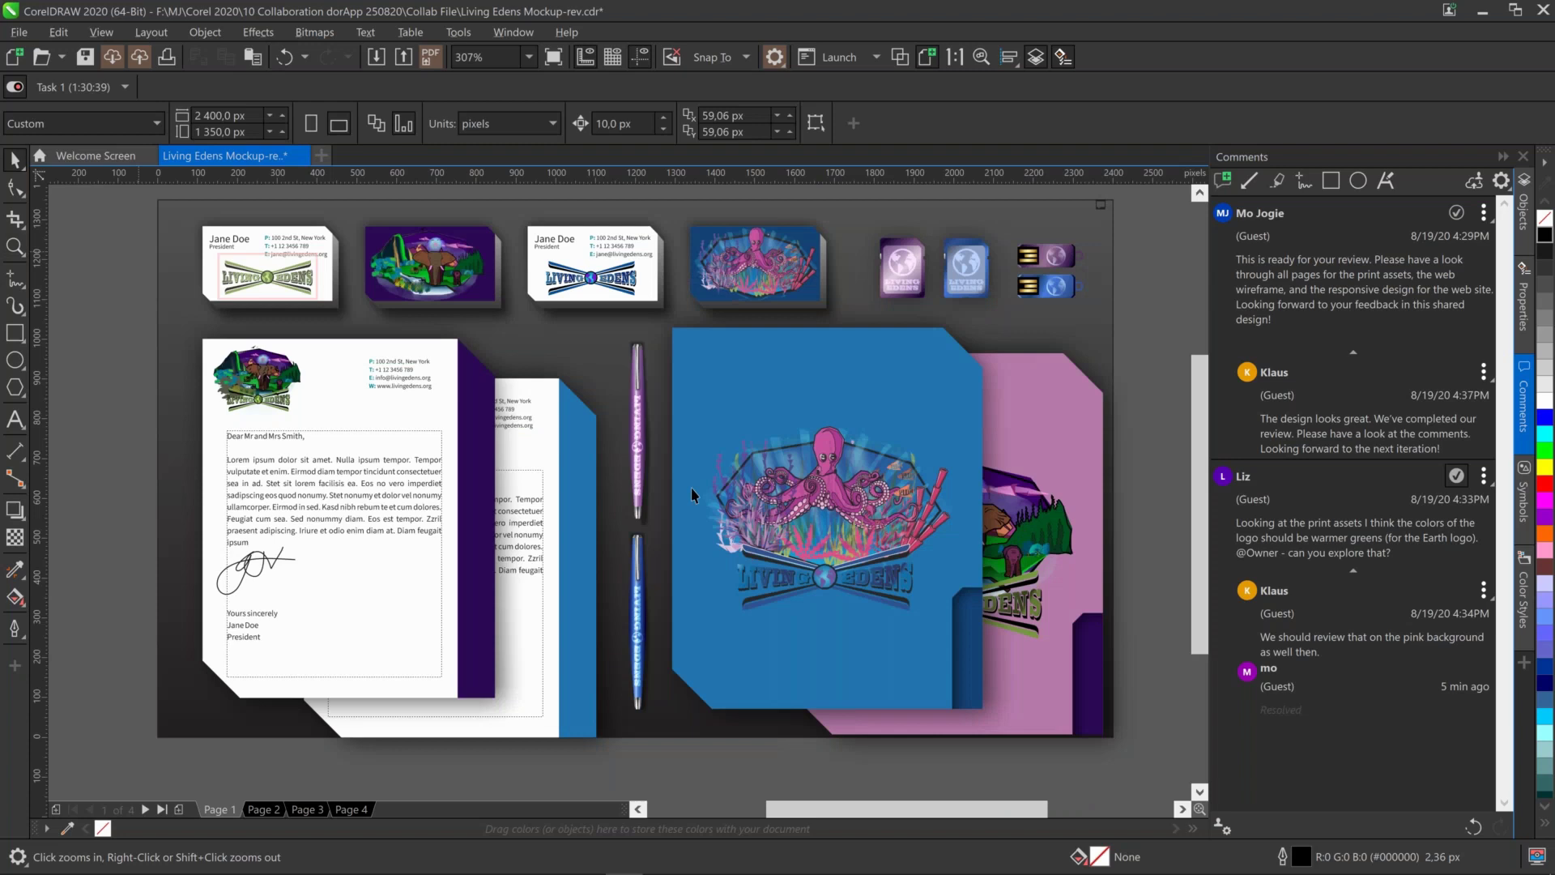
click(1086, 522)
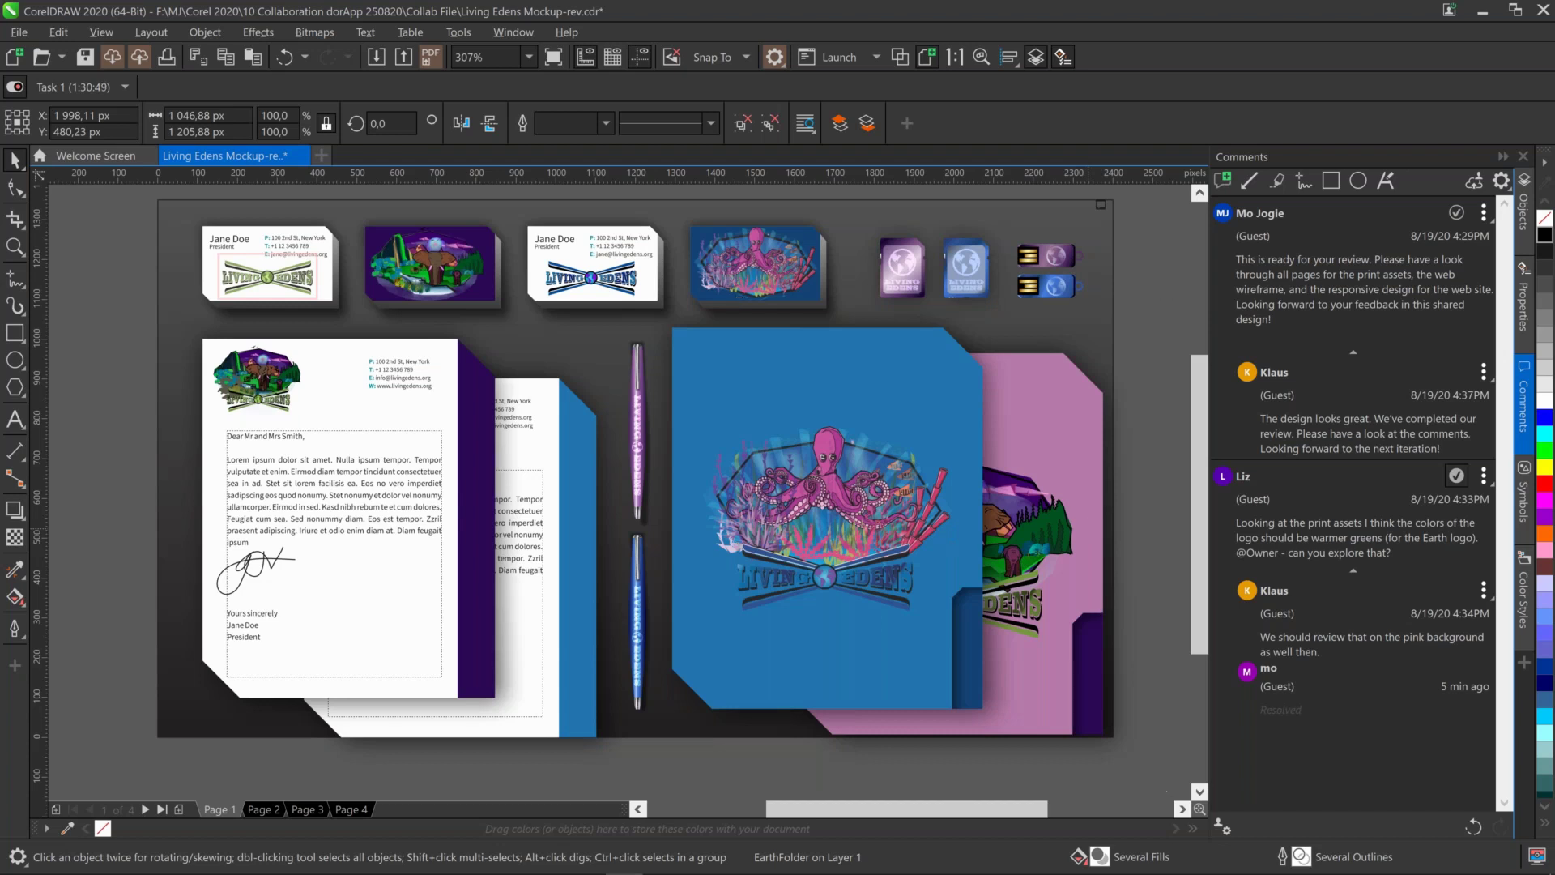
key(shift+Page_Up)
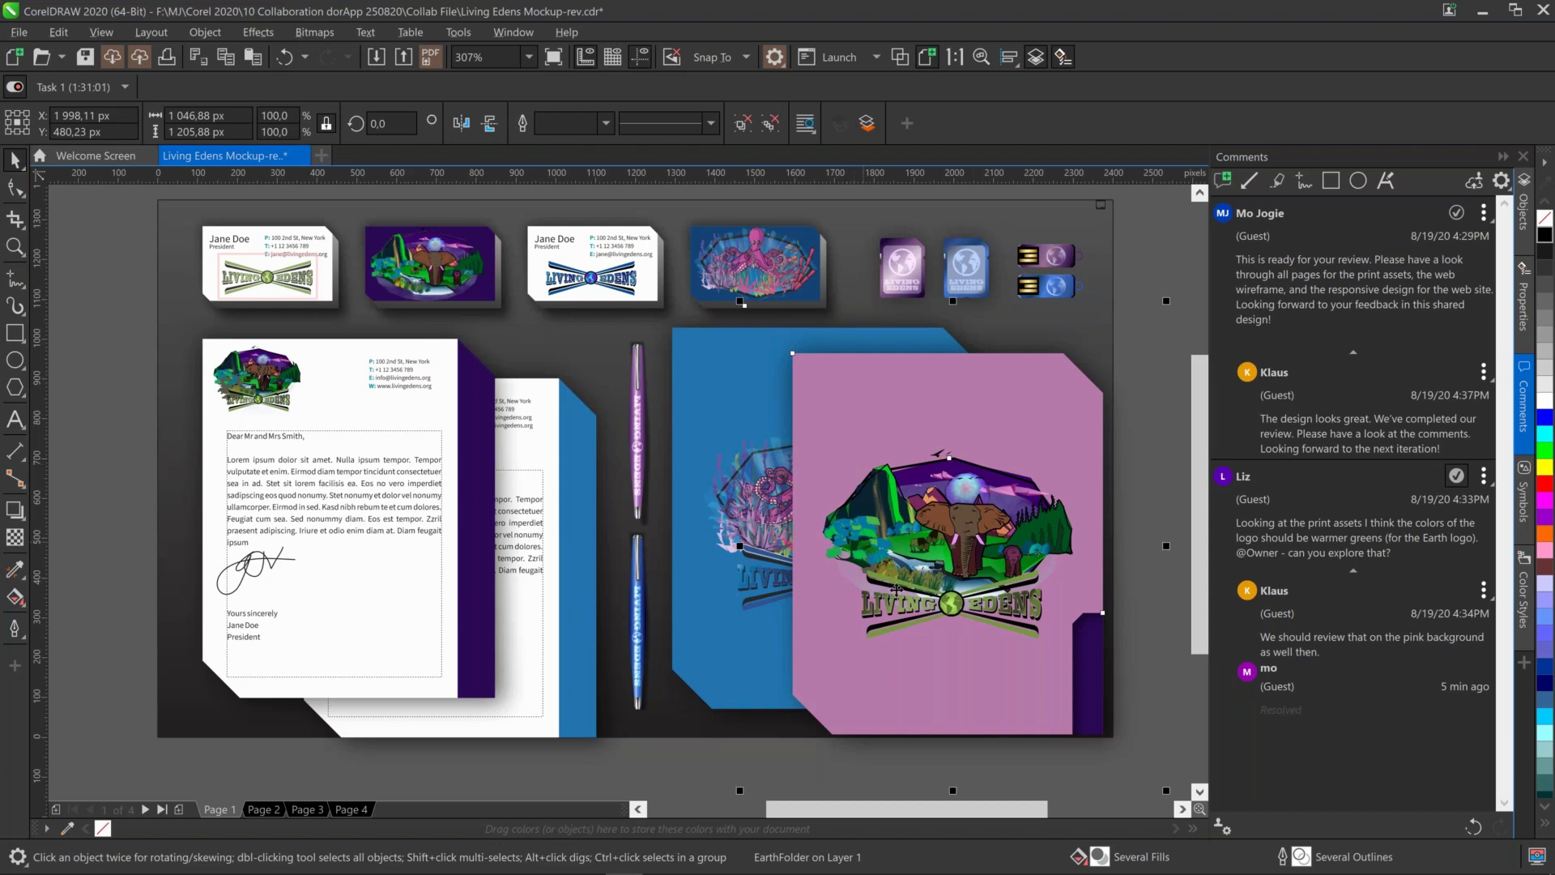
click(1483, 591)
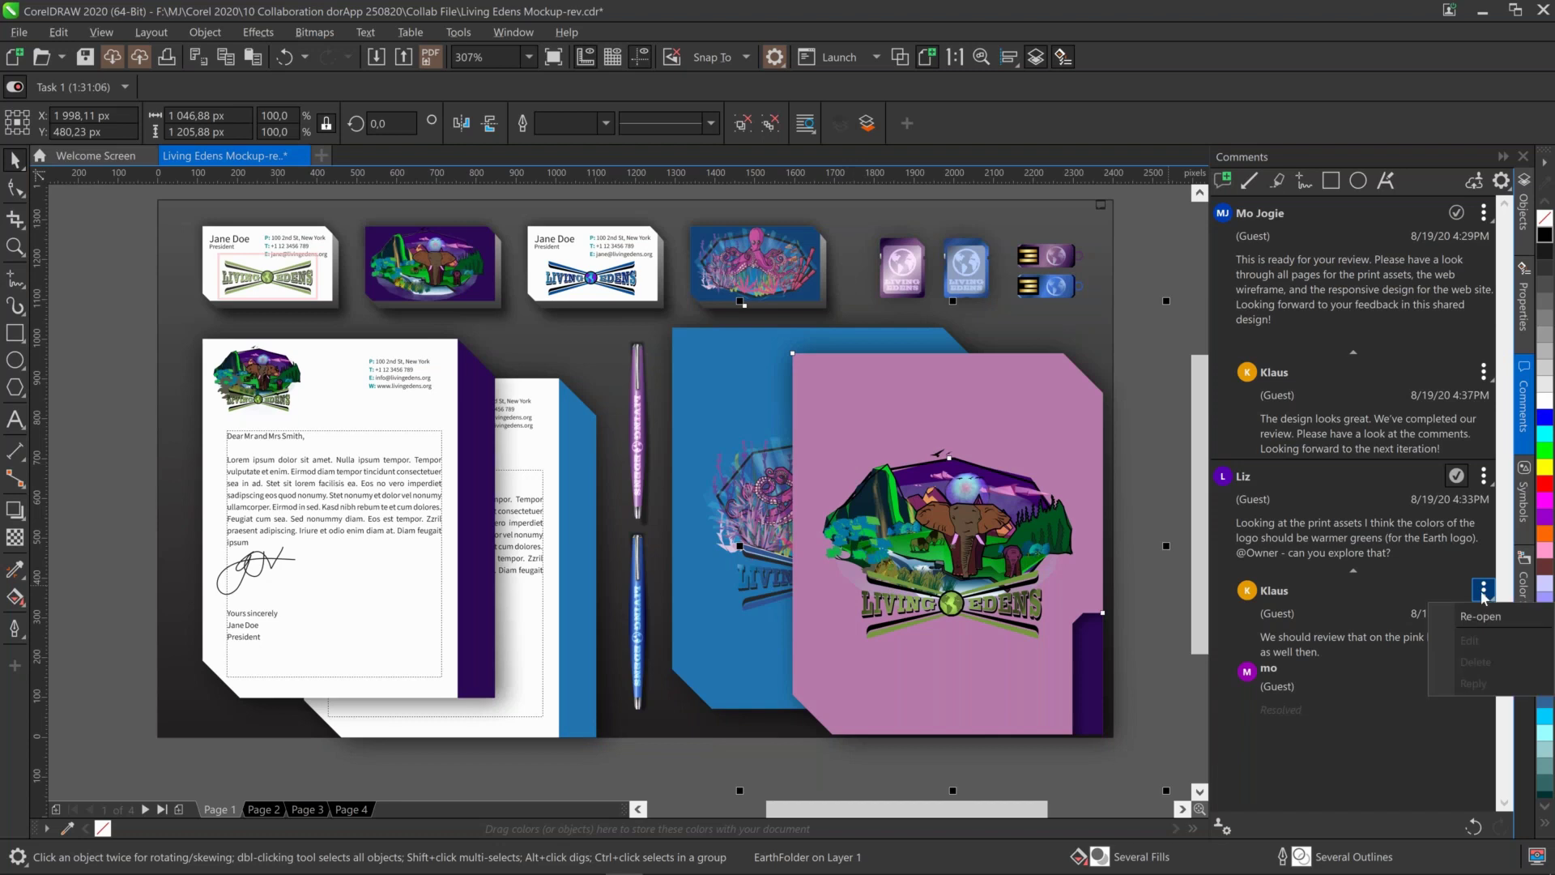
click(1416, 597)
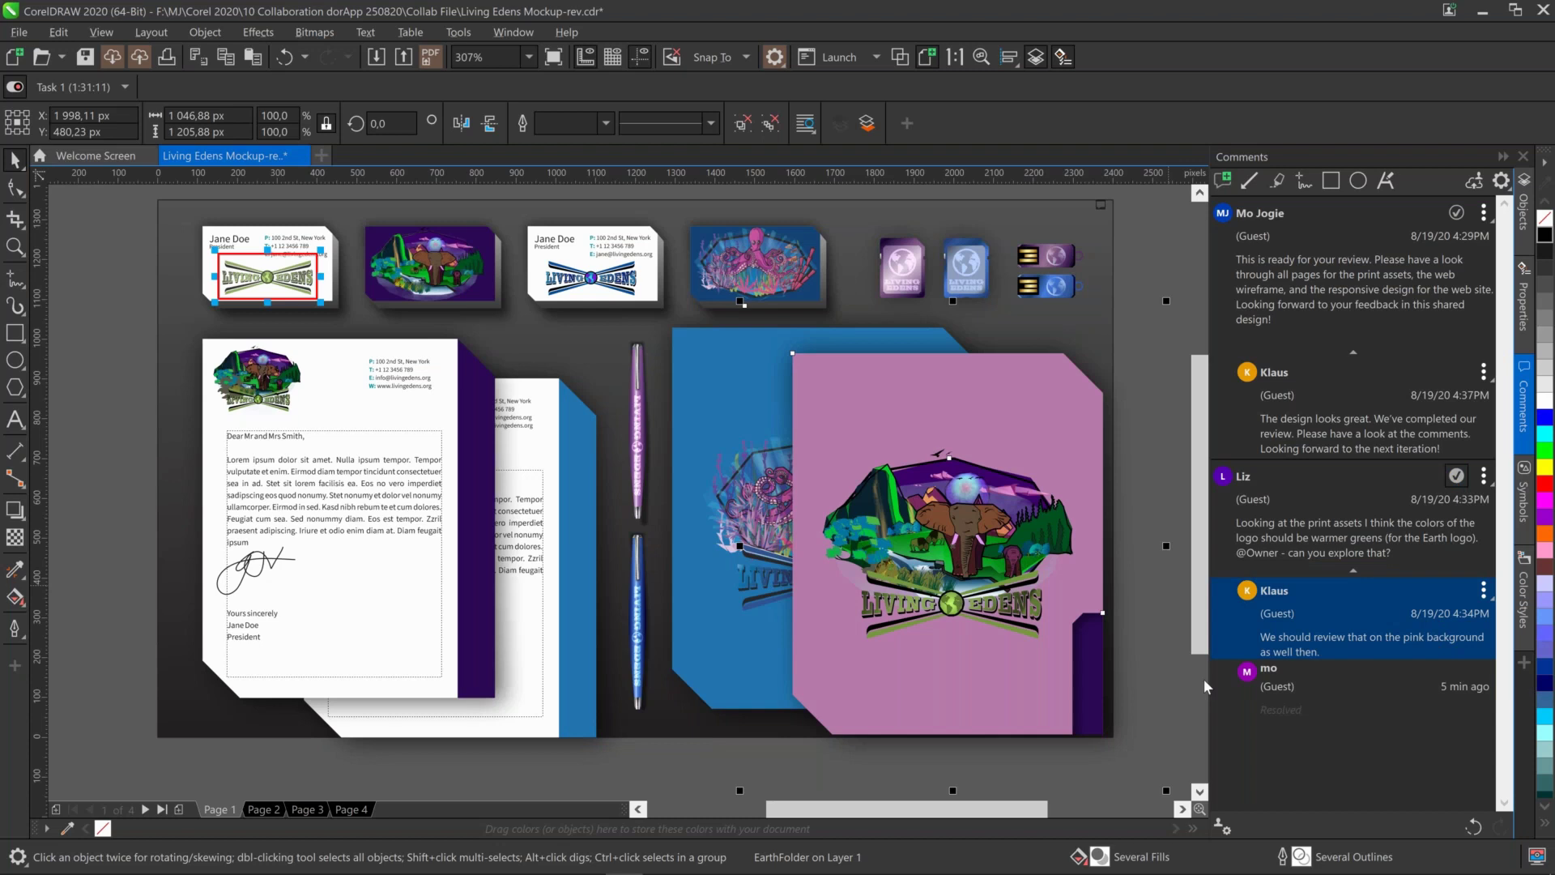
Go to Page 2 and mark the Earth logo comment thread as resolved
click(267, 807)
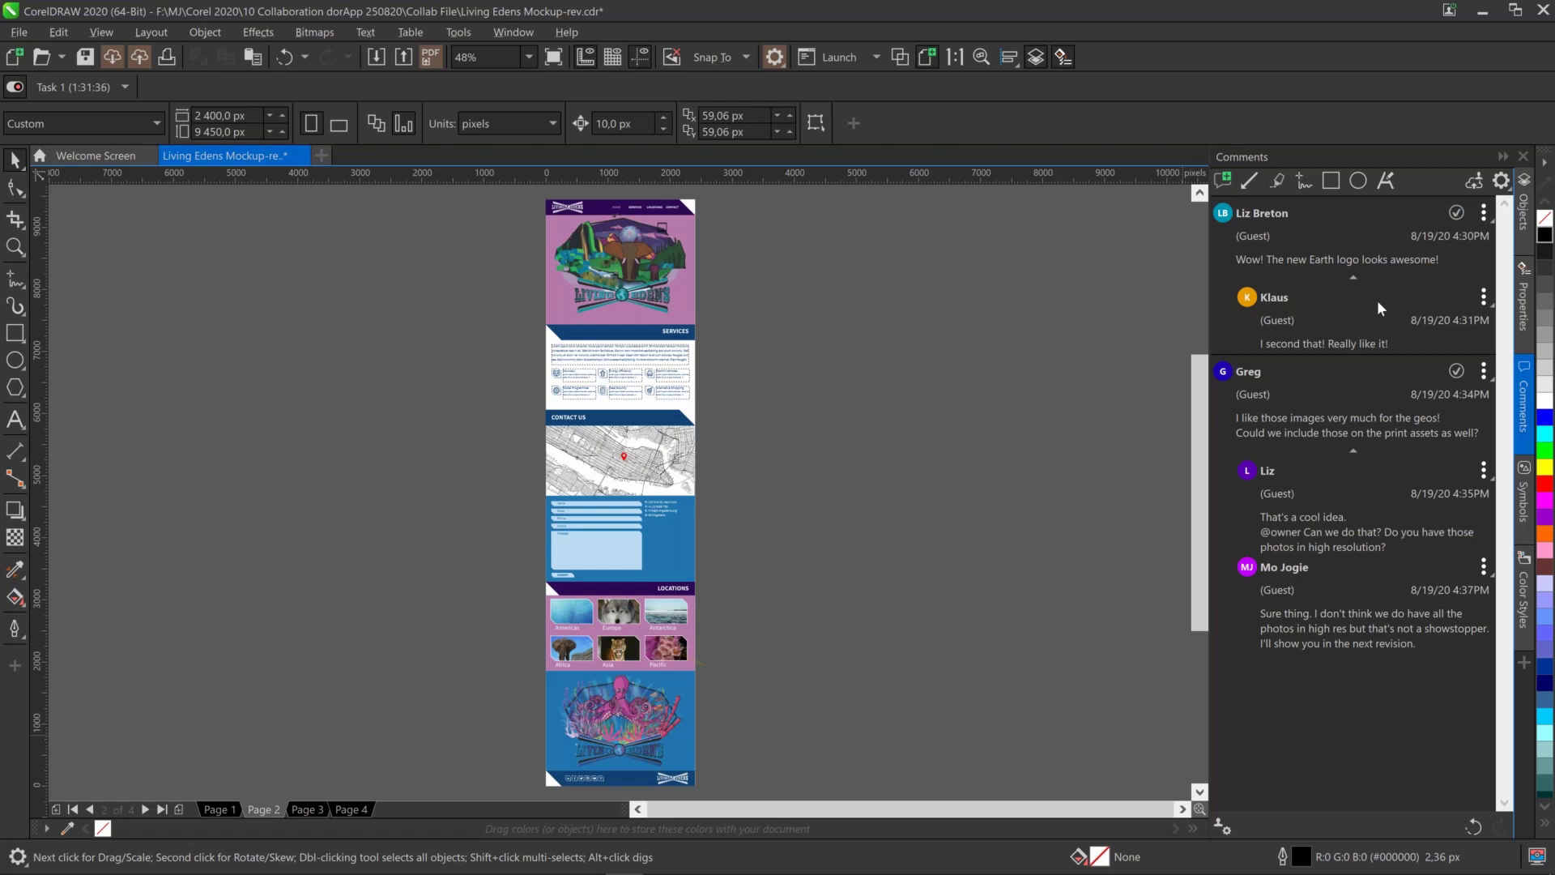
click(1486, 213)
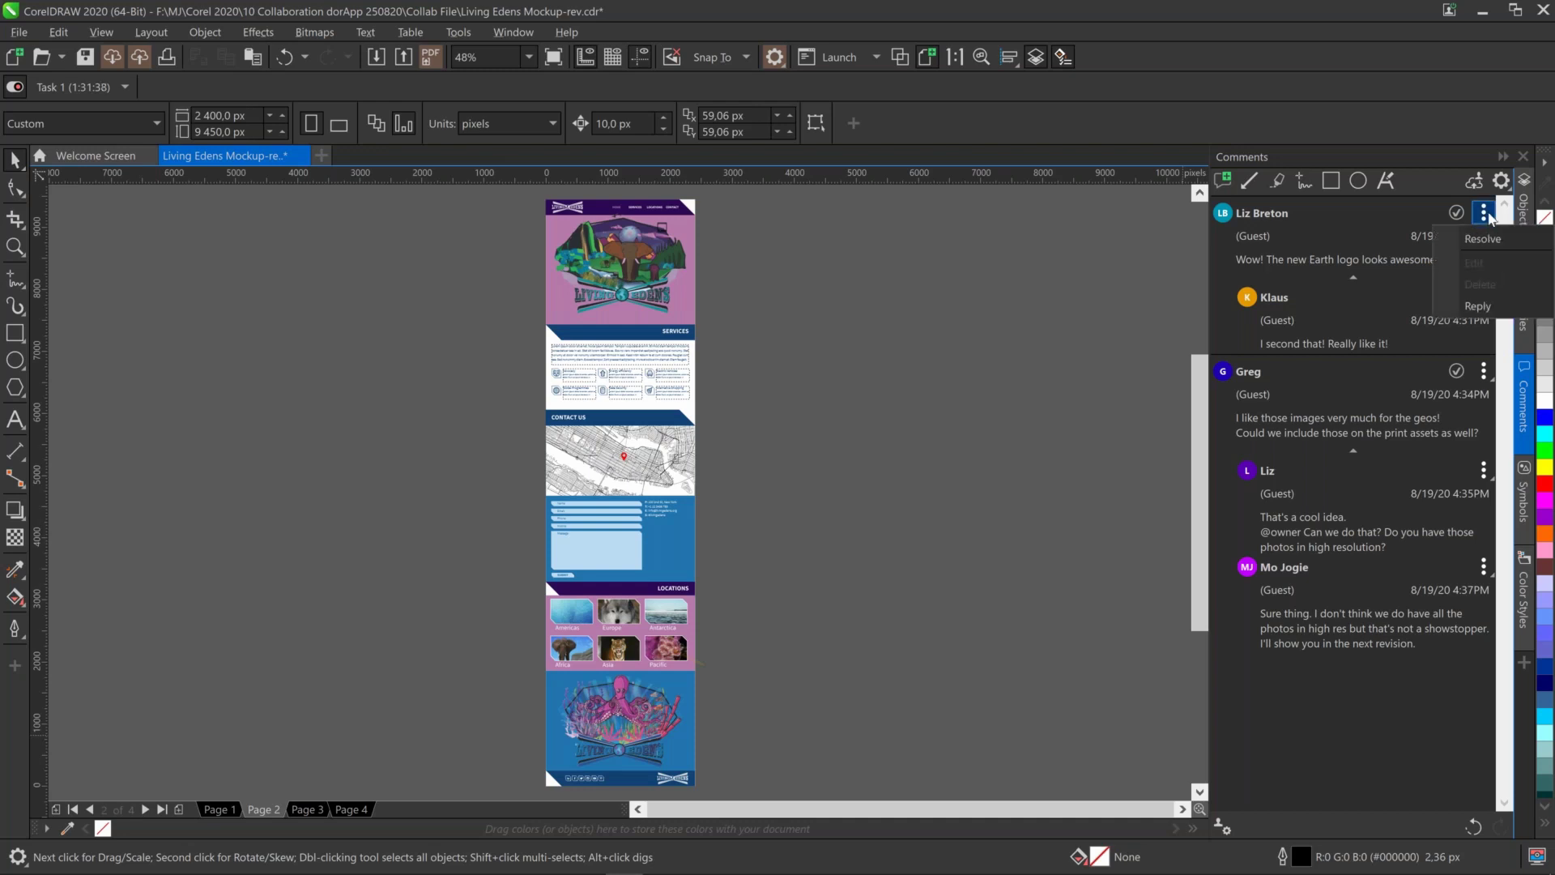
click(1483, 238)
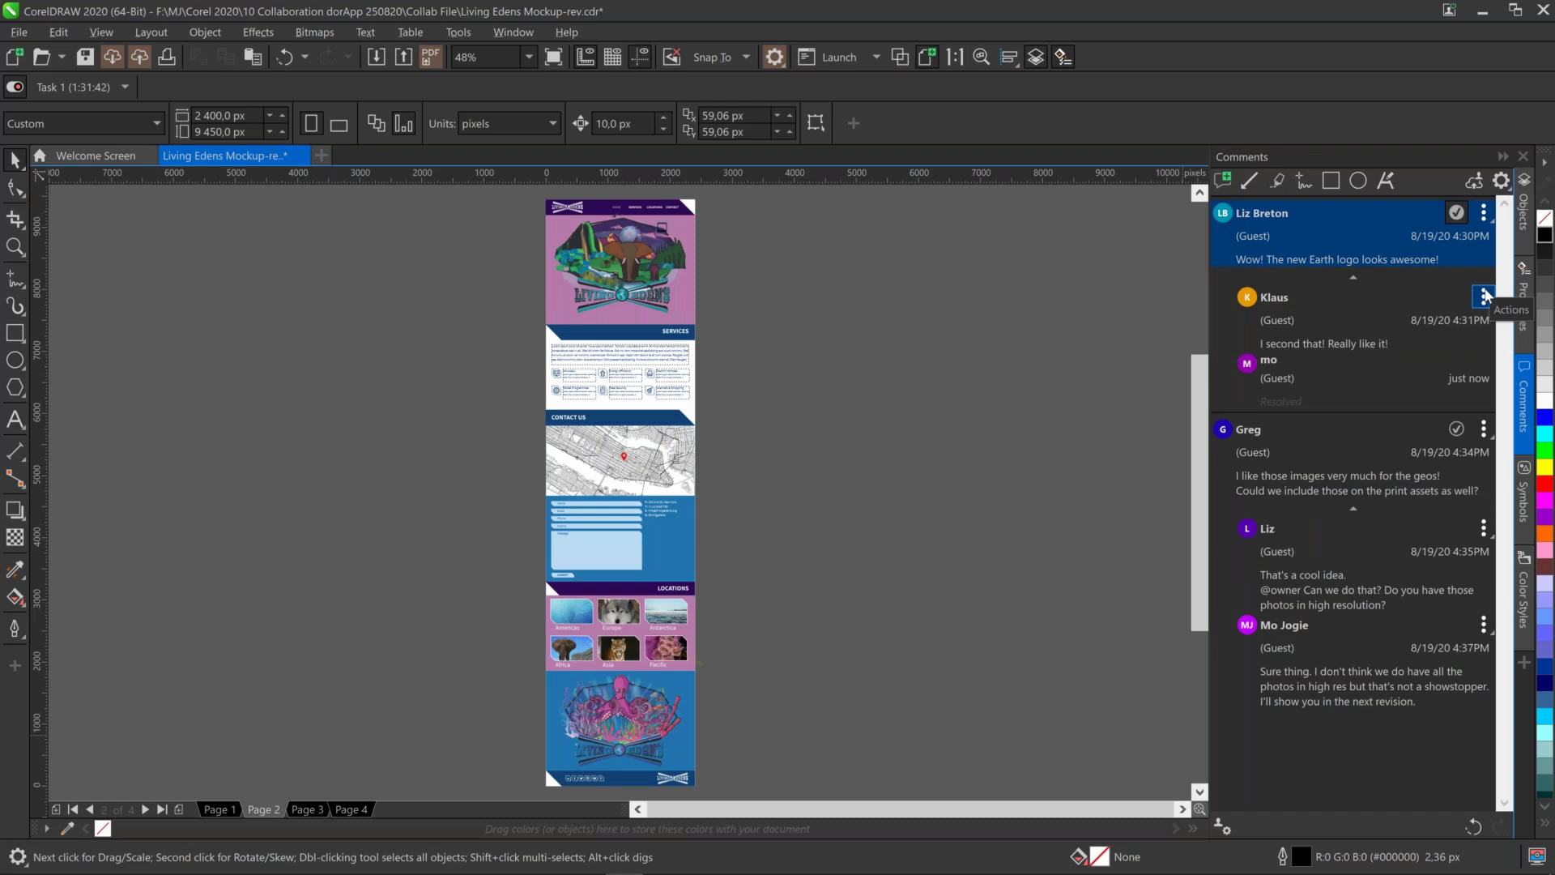
click(1485, 297)
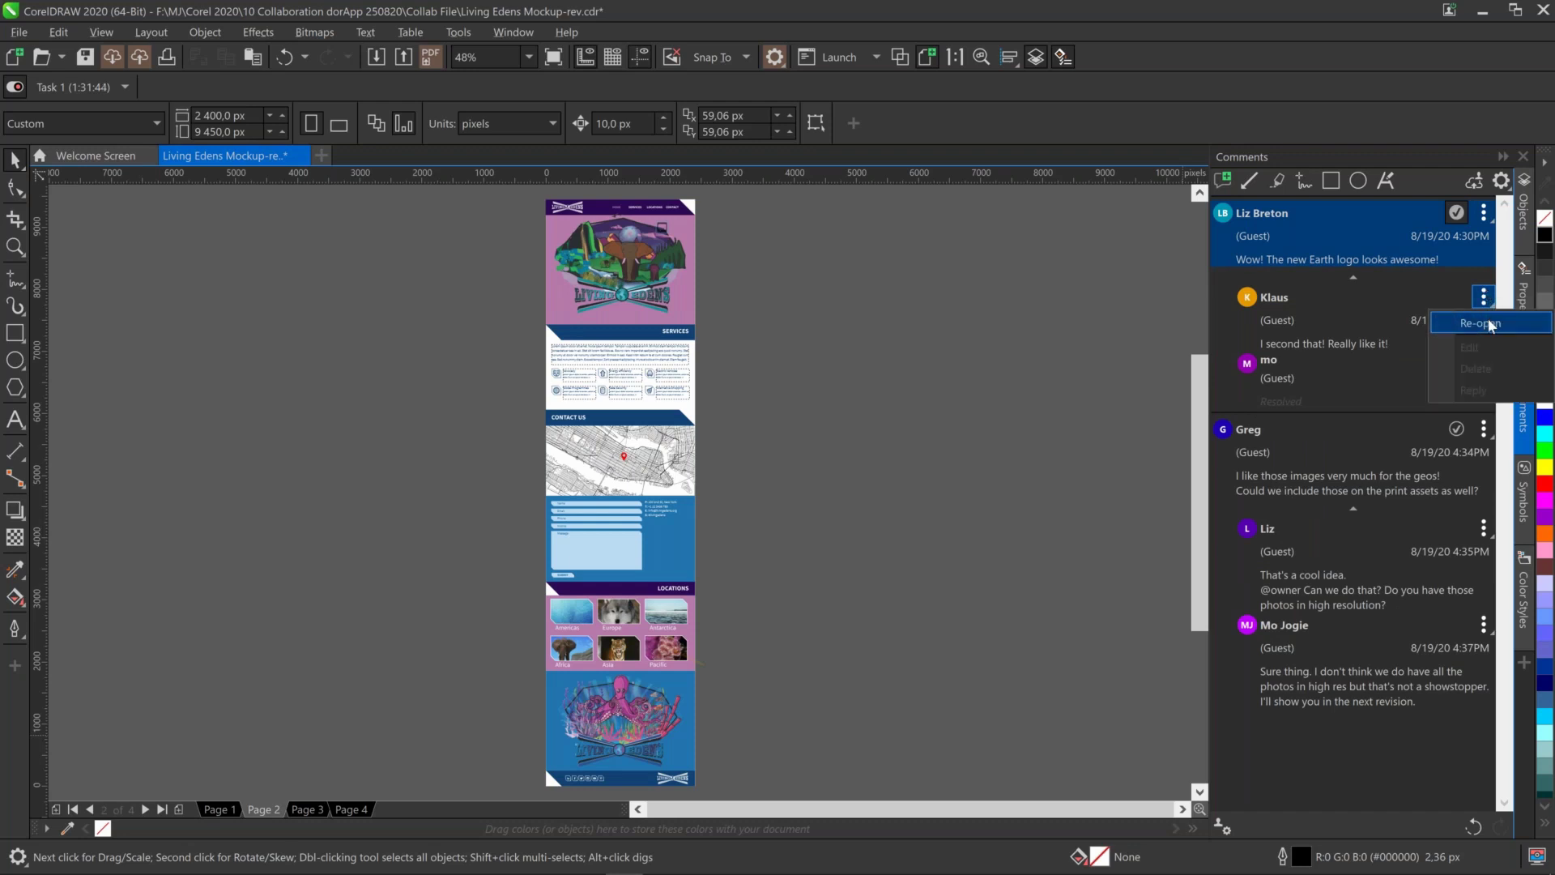
click(1366, 444)
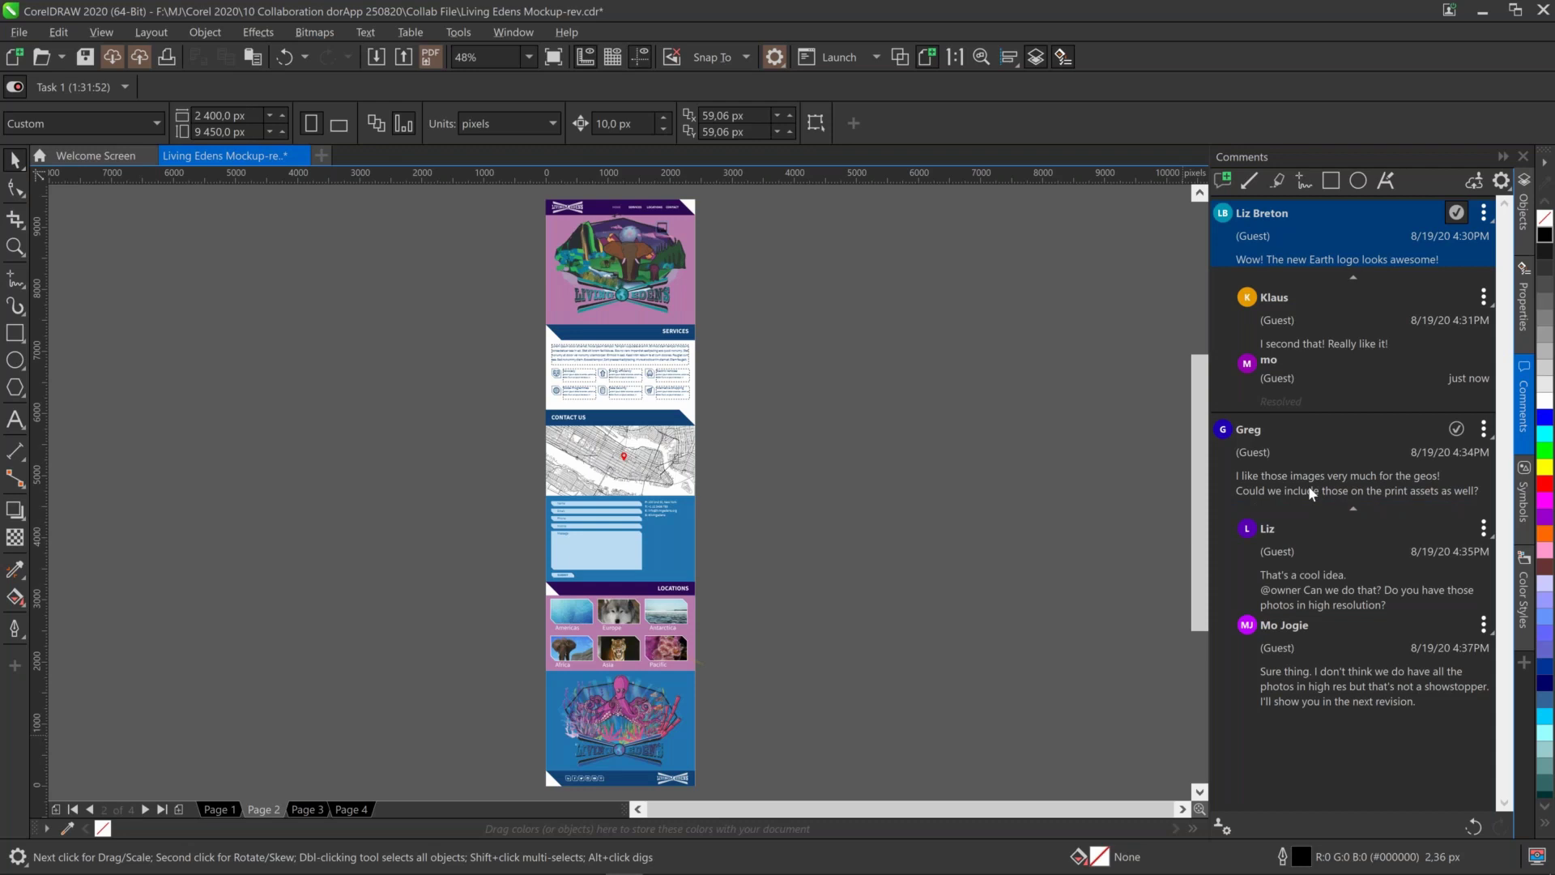
Select the comment about the location images and switch to the Zoom tool
click(1312, 493)
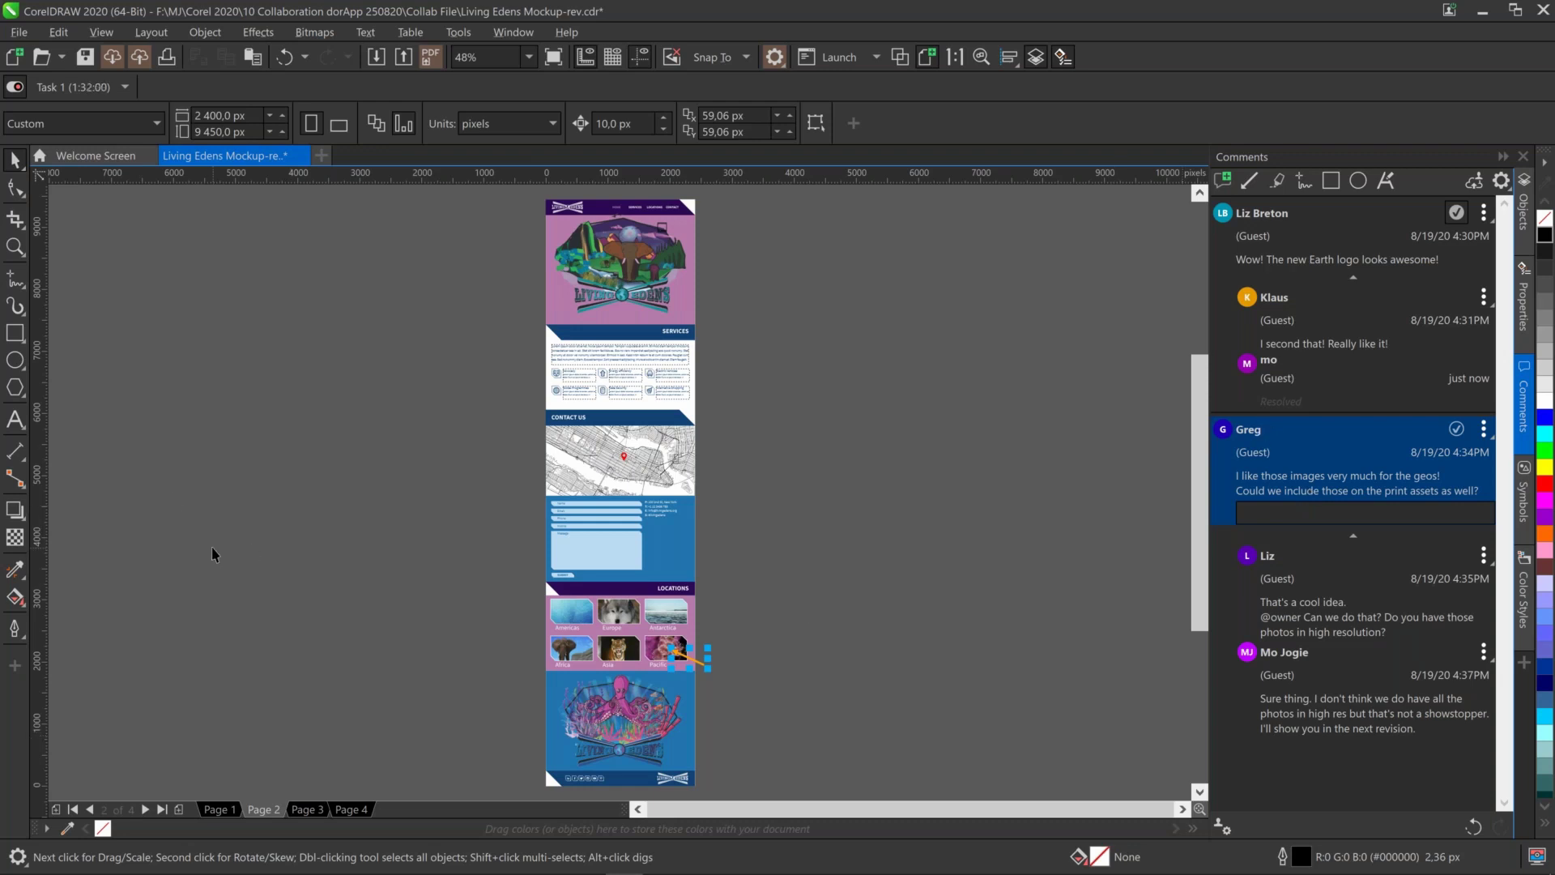
click(22, 251)
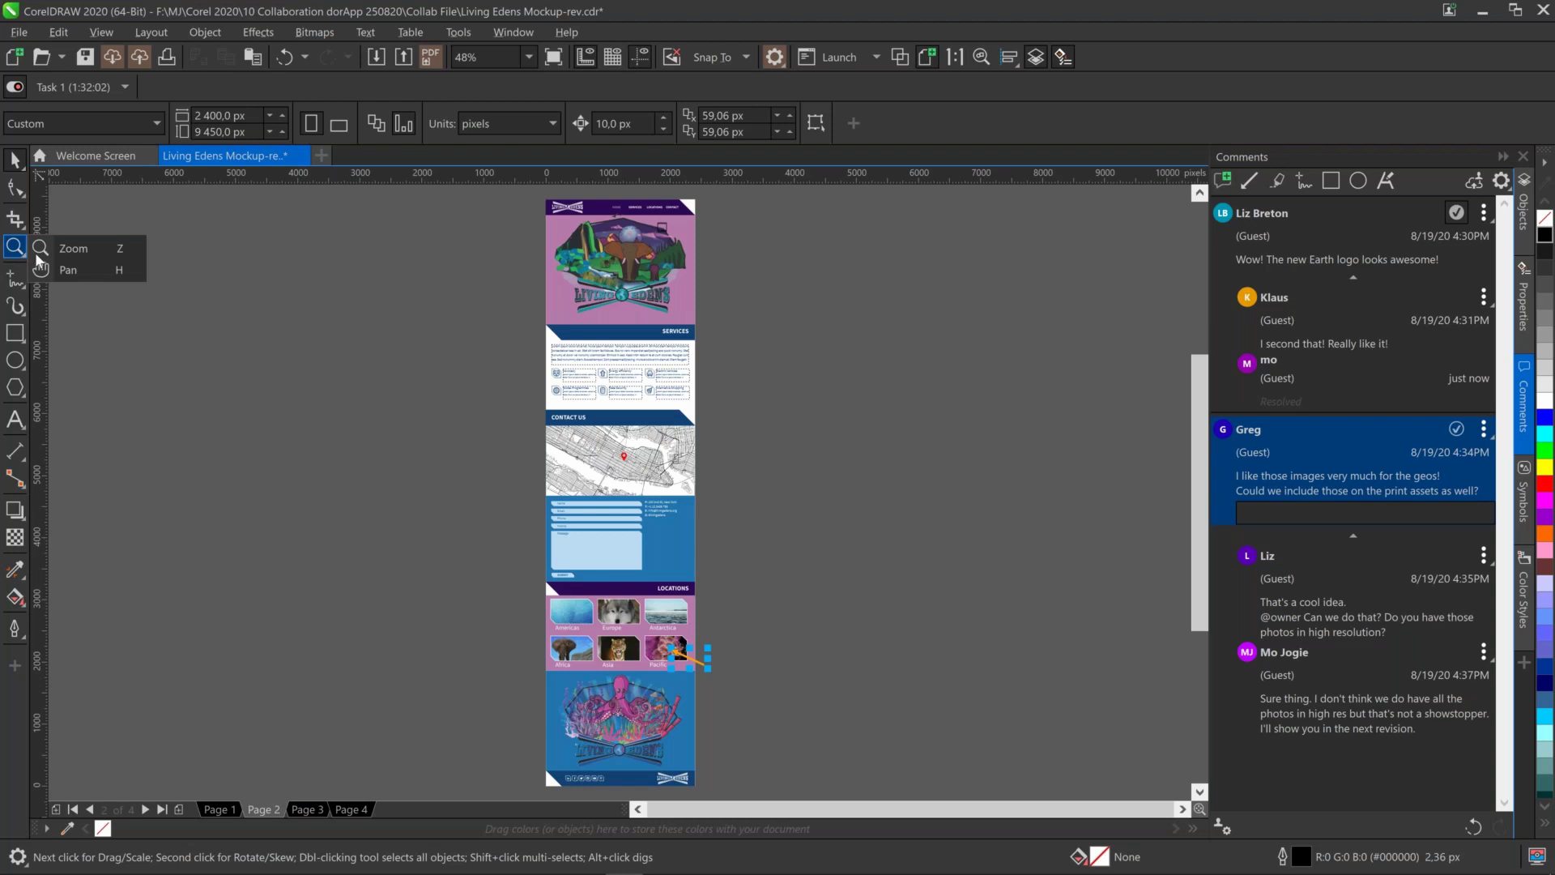
click(71, 248)
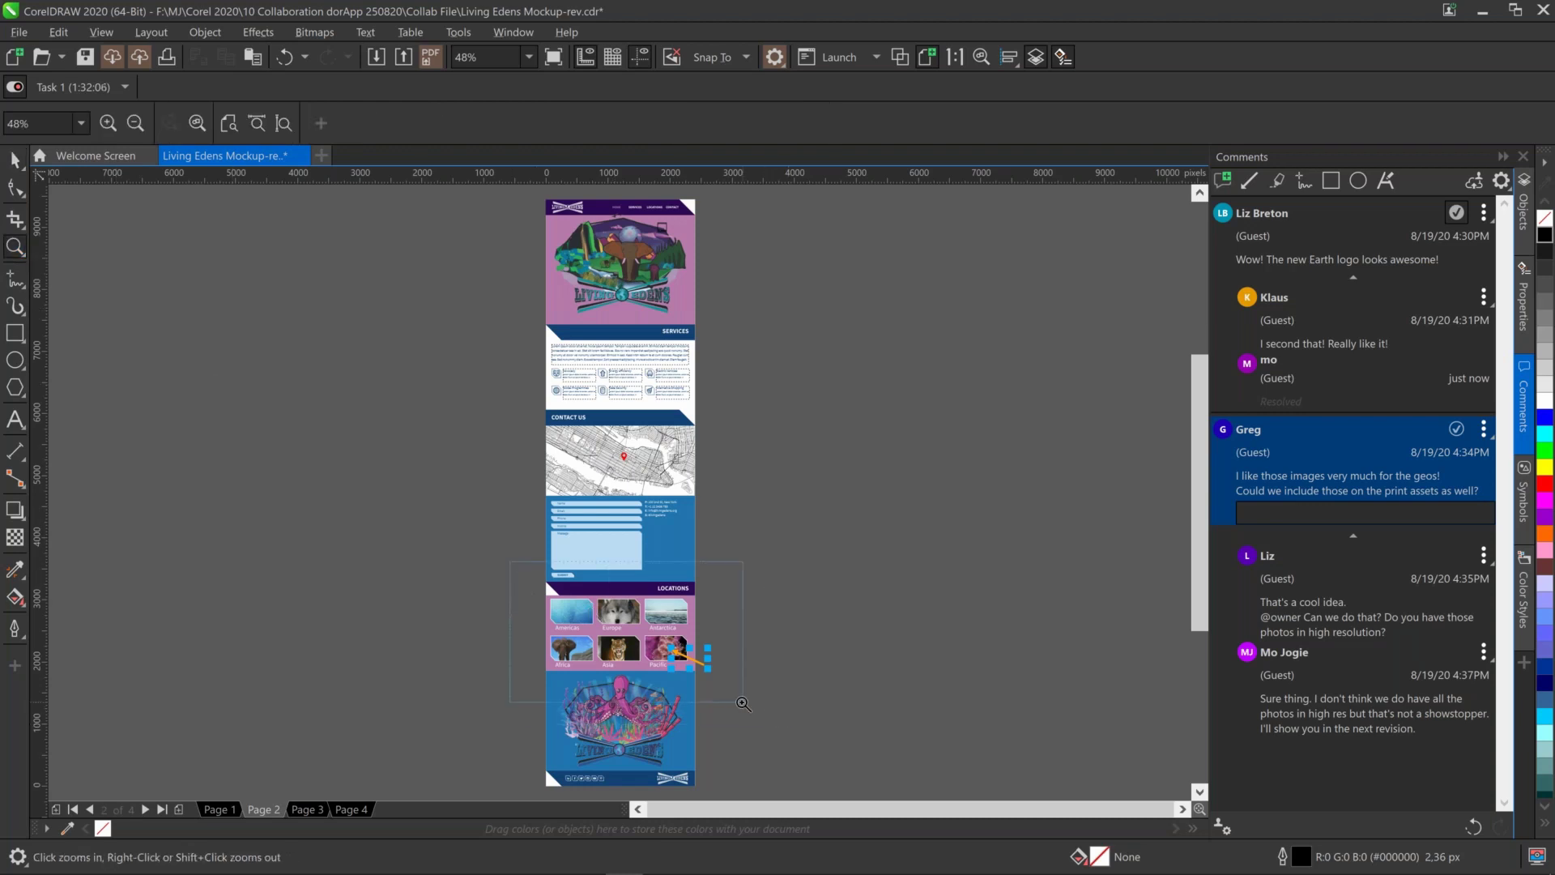
Zoom into the Locations grid, deselect the comment, and select the Pacific tile group
drag(767, 710, 487, 547)
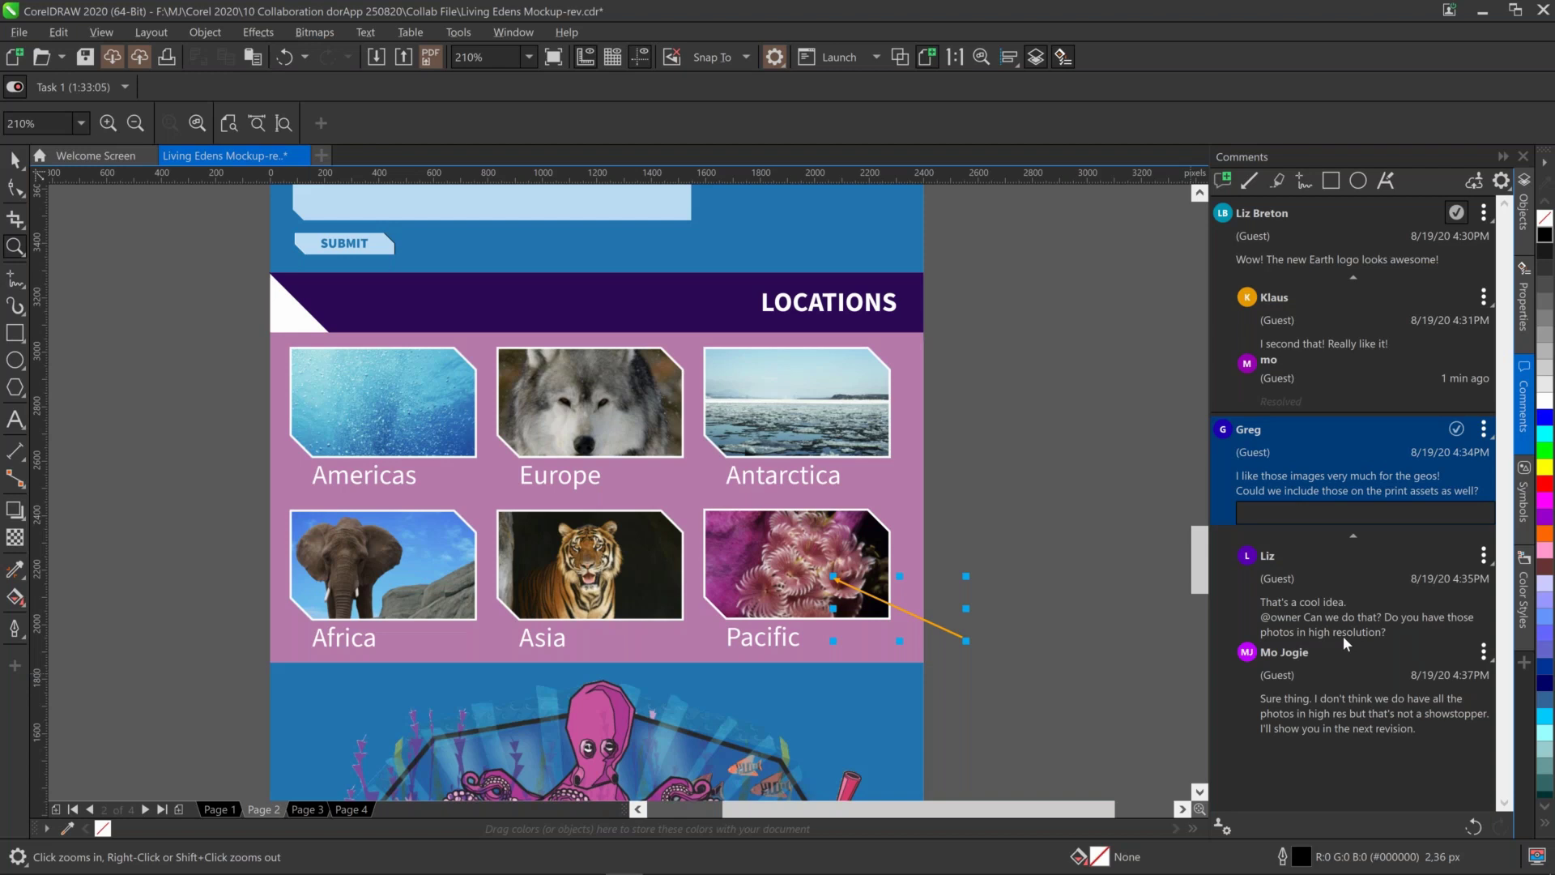
click(18, 164)
click(67, 162)
click(1077, 528)
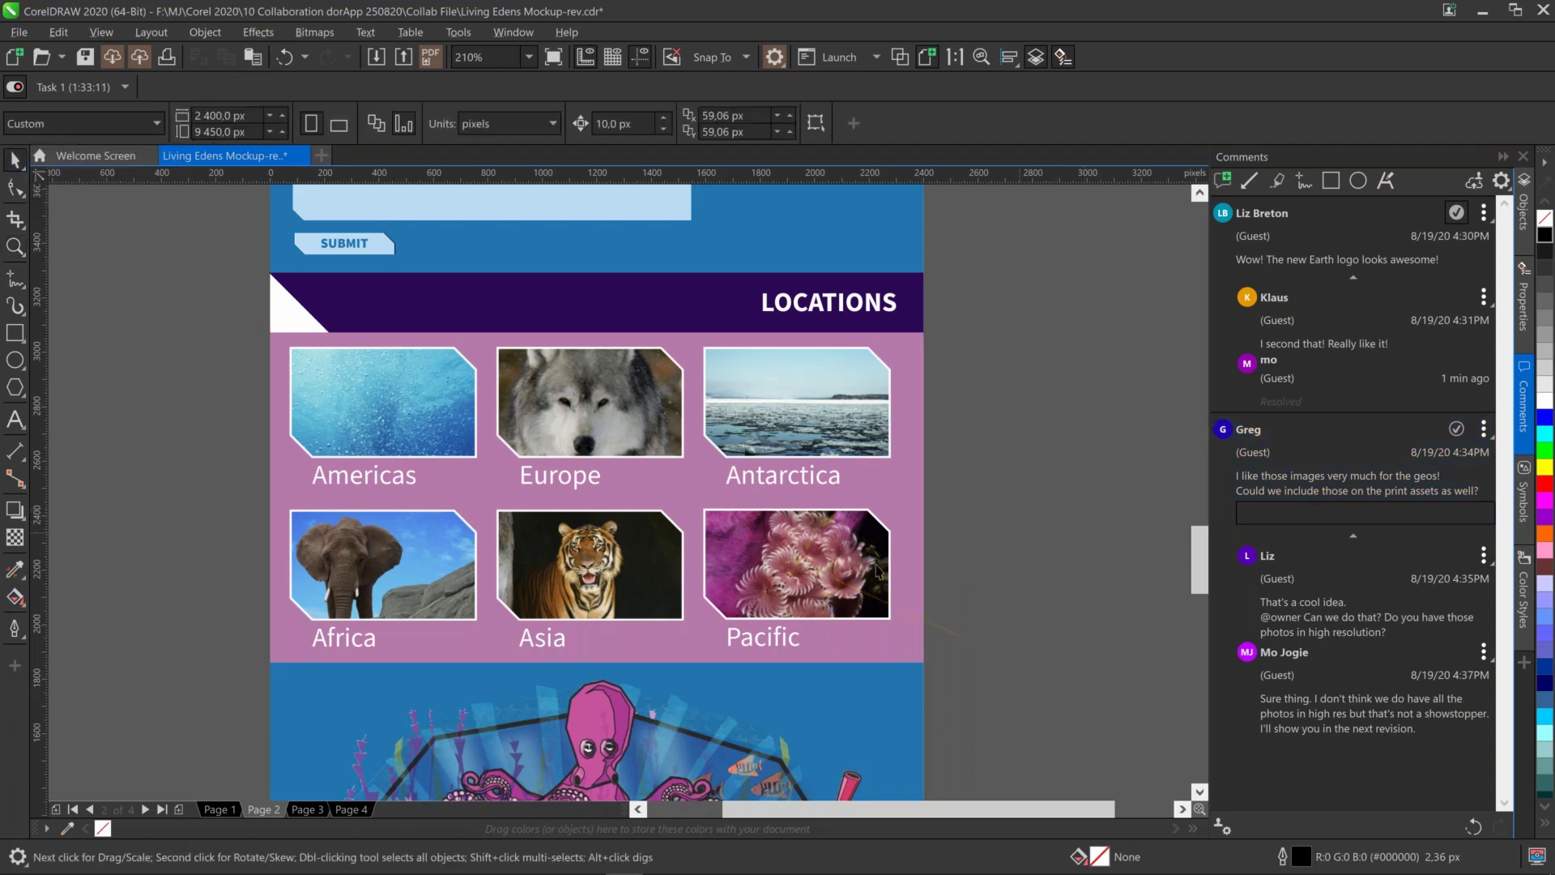
click(752, 546)
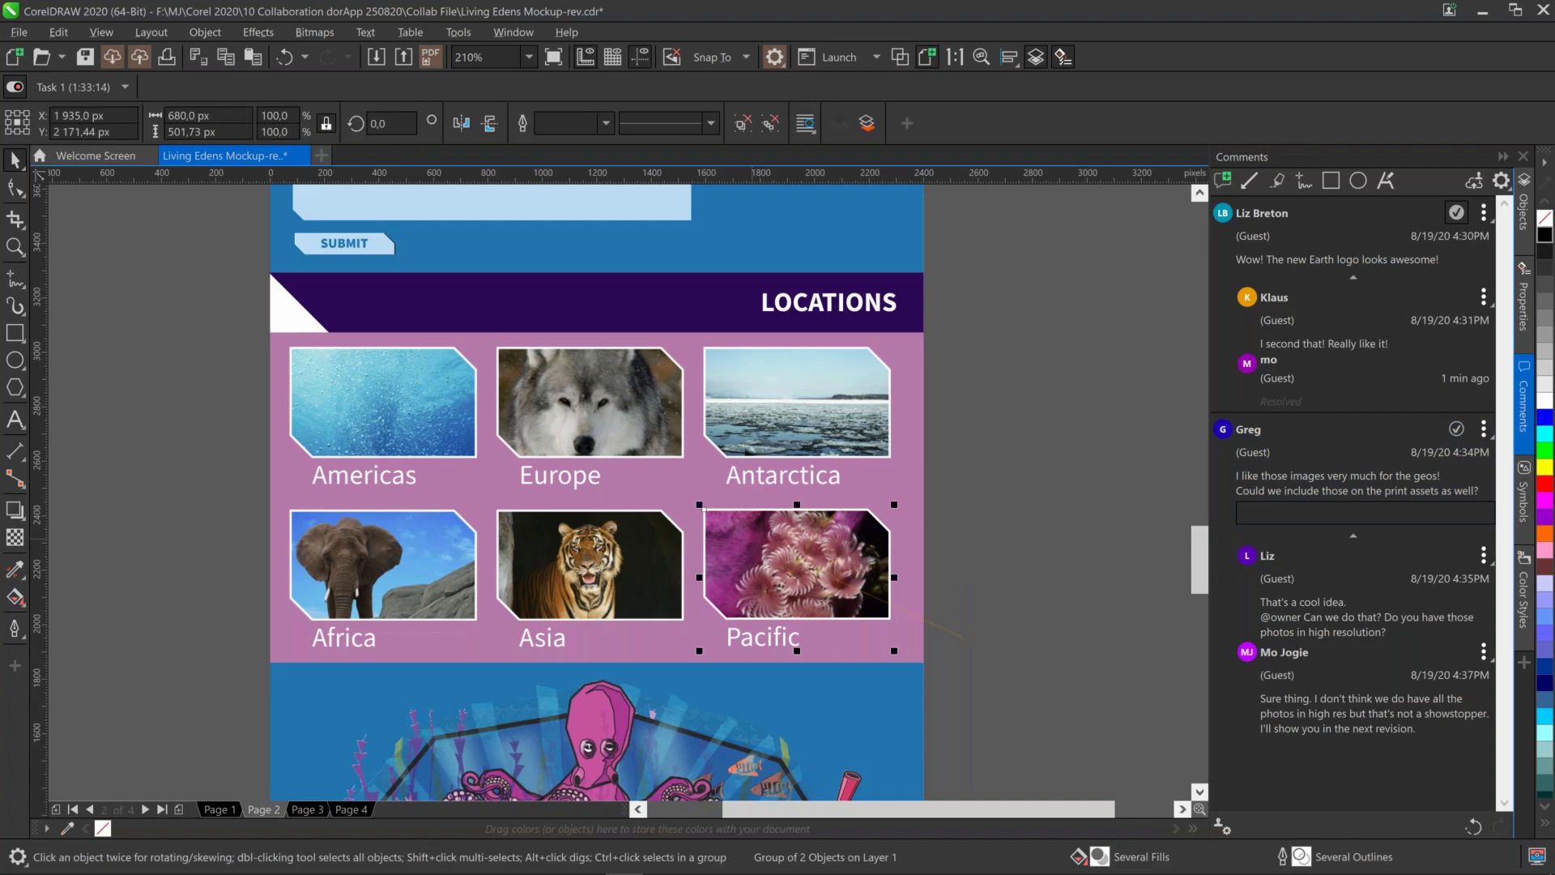
Open the Objects docker and expand the Pacific Group of 2 Objects
click(1524, 209)
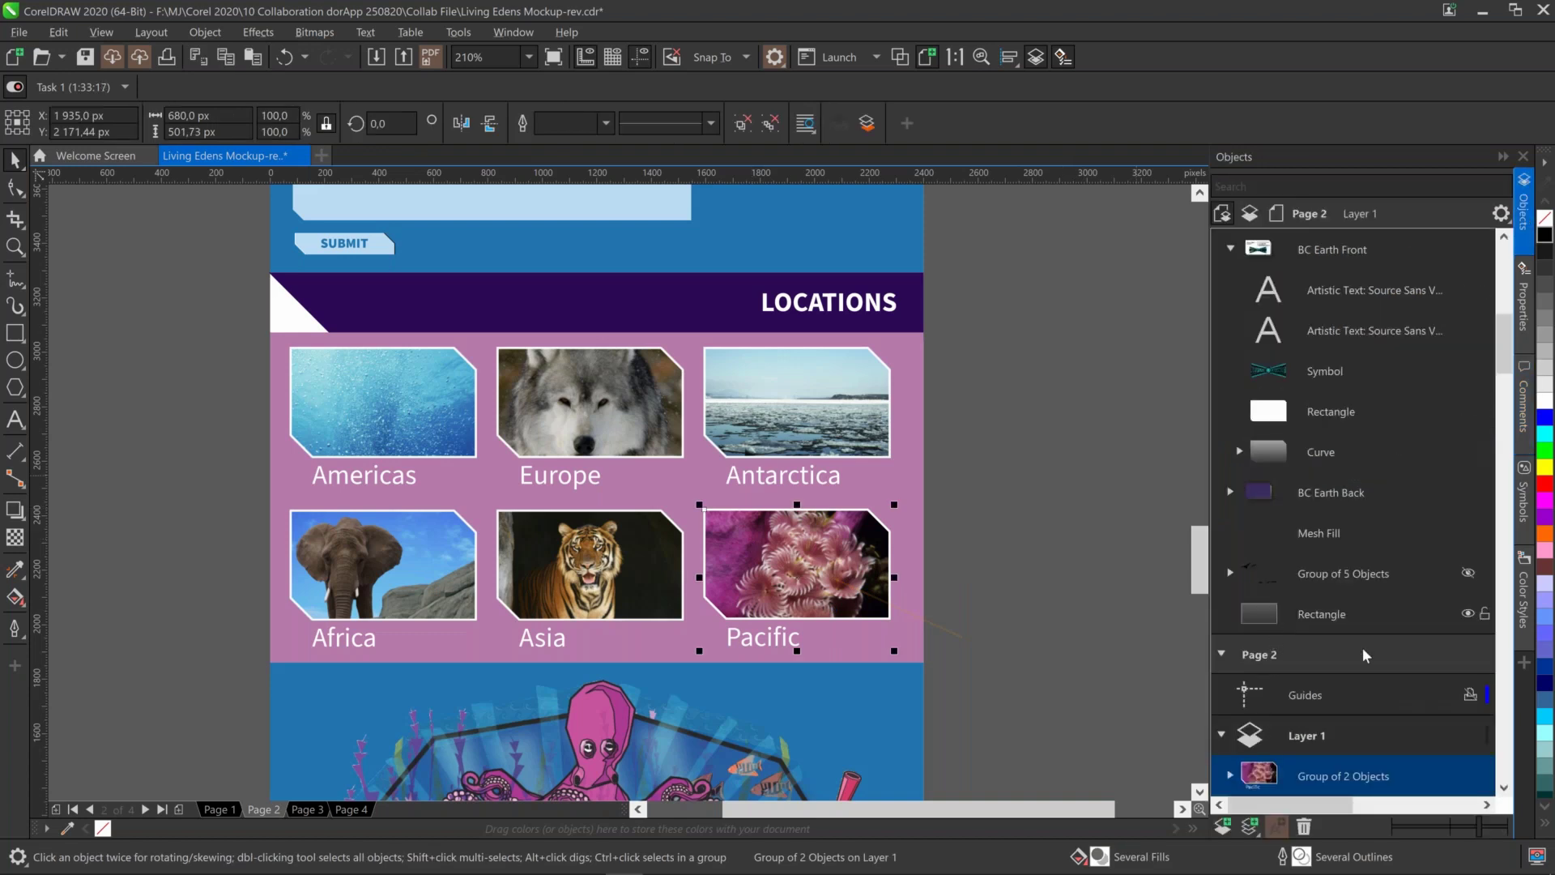
drag(1505, 354, 1505, 362)
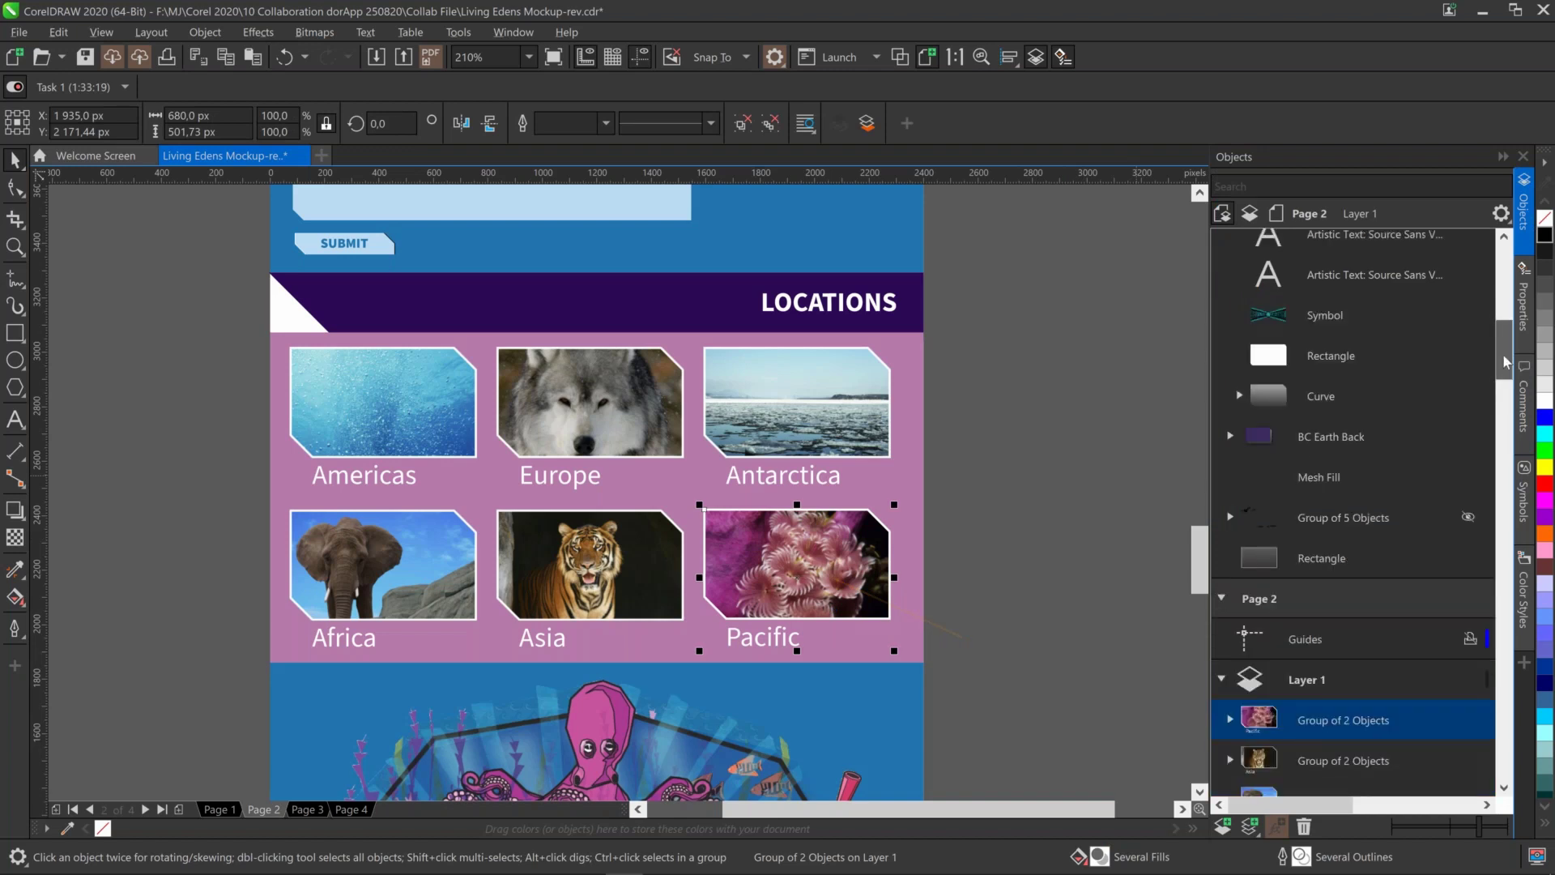
scroll(1503, 358, down, 5)
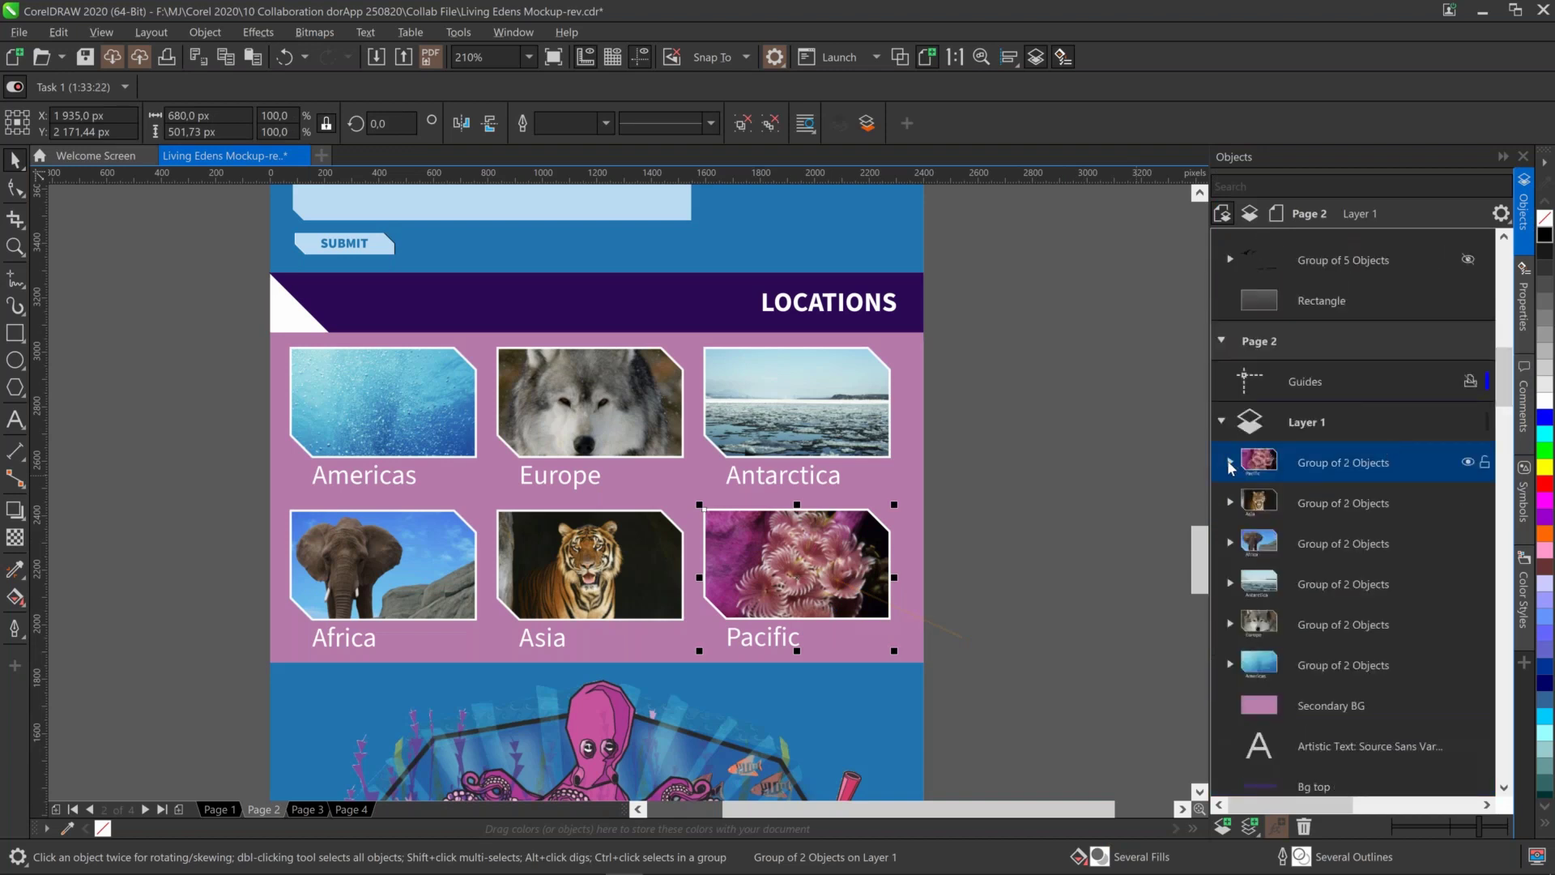
click(1229, 463)
Select the Pacific text, PowerClip rectangle and coral bitmap in turn, then go to Page 4
click(1321, 501)
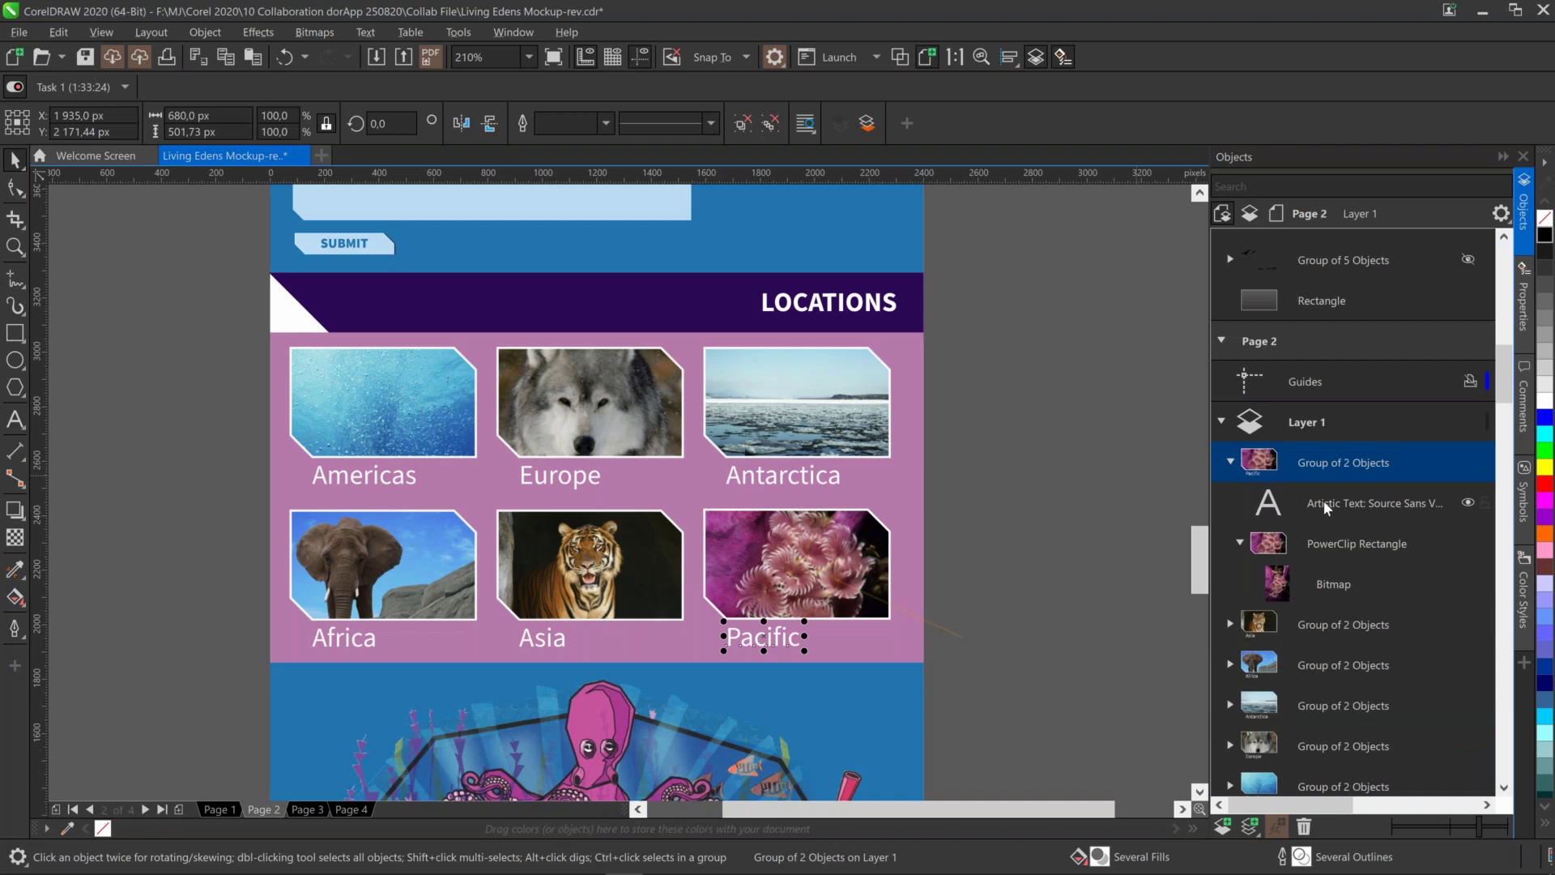
click(1324, 501)
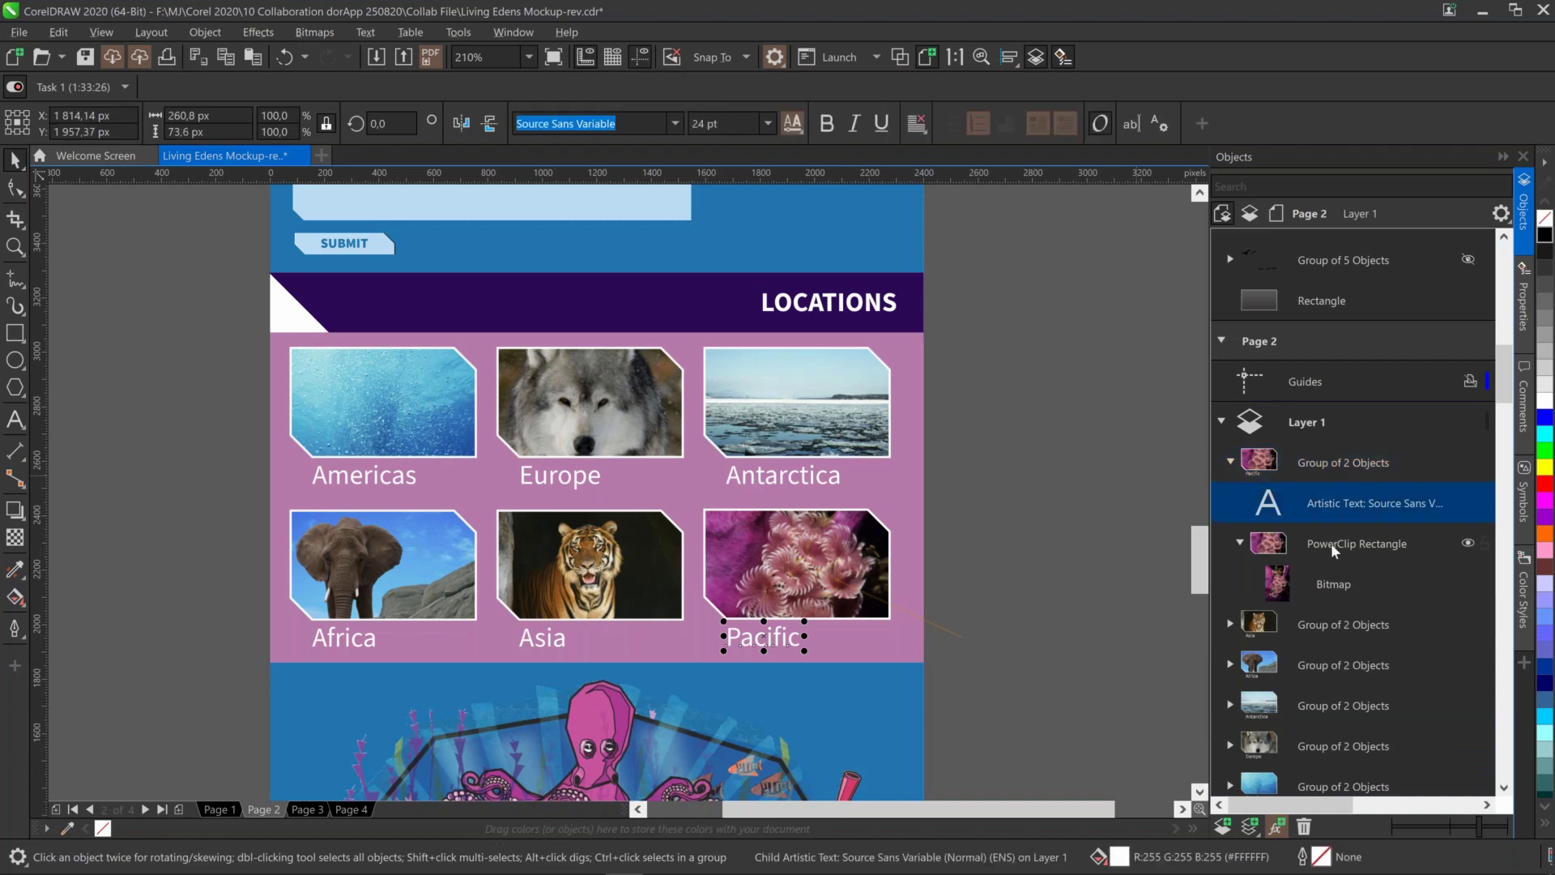
click(1330, 543)
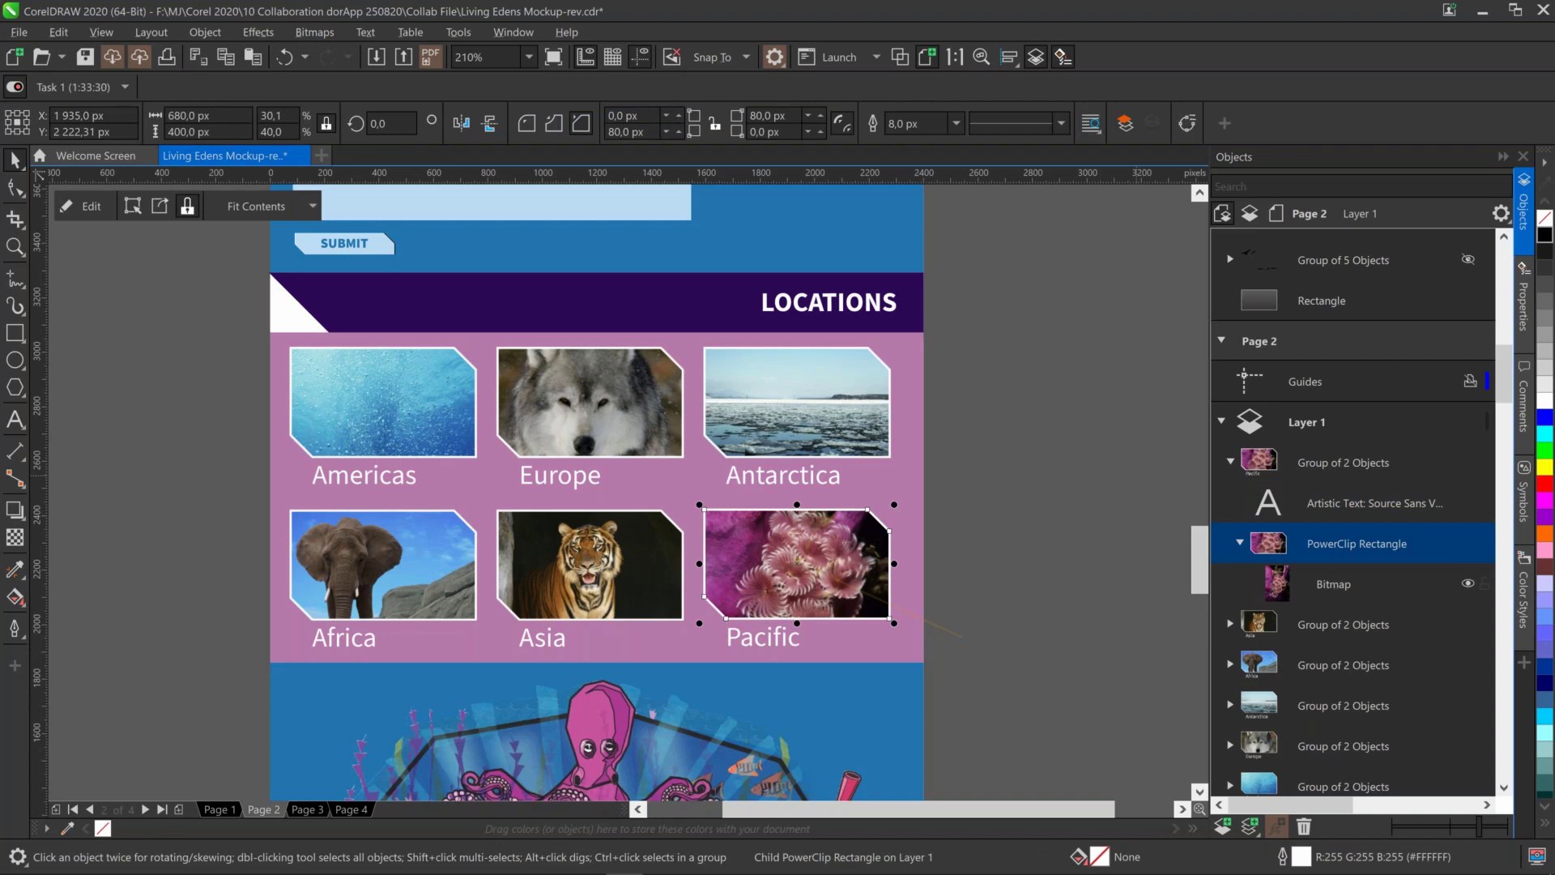
click(1333, 583)
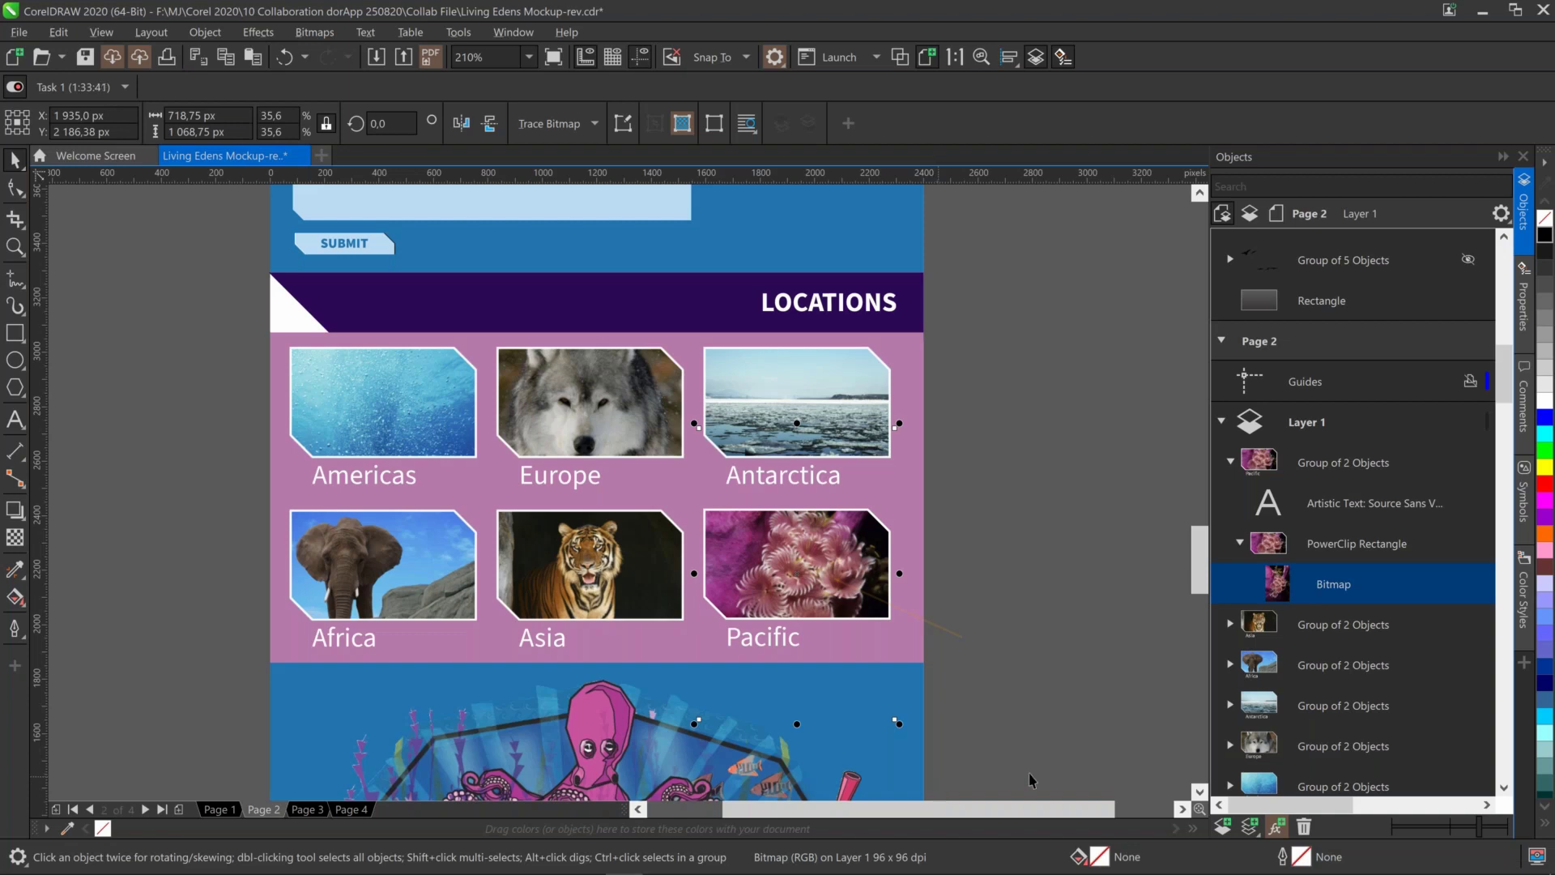
click(1329, 545)
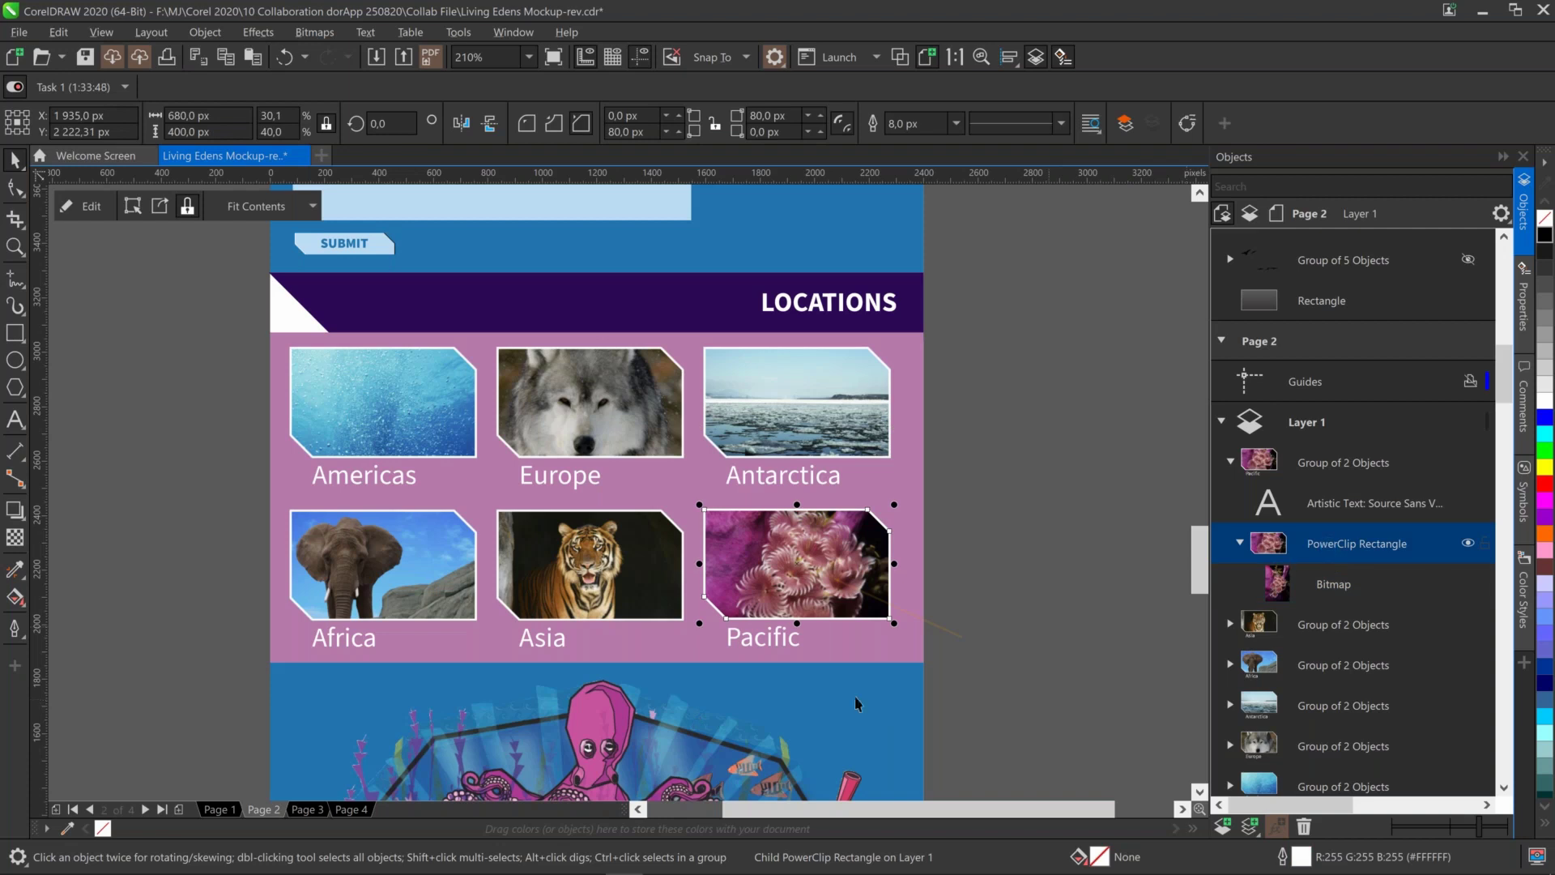
click(351, 809)
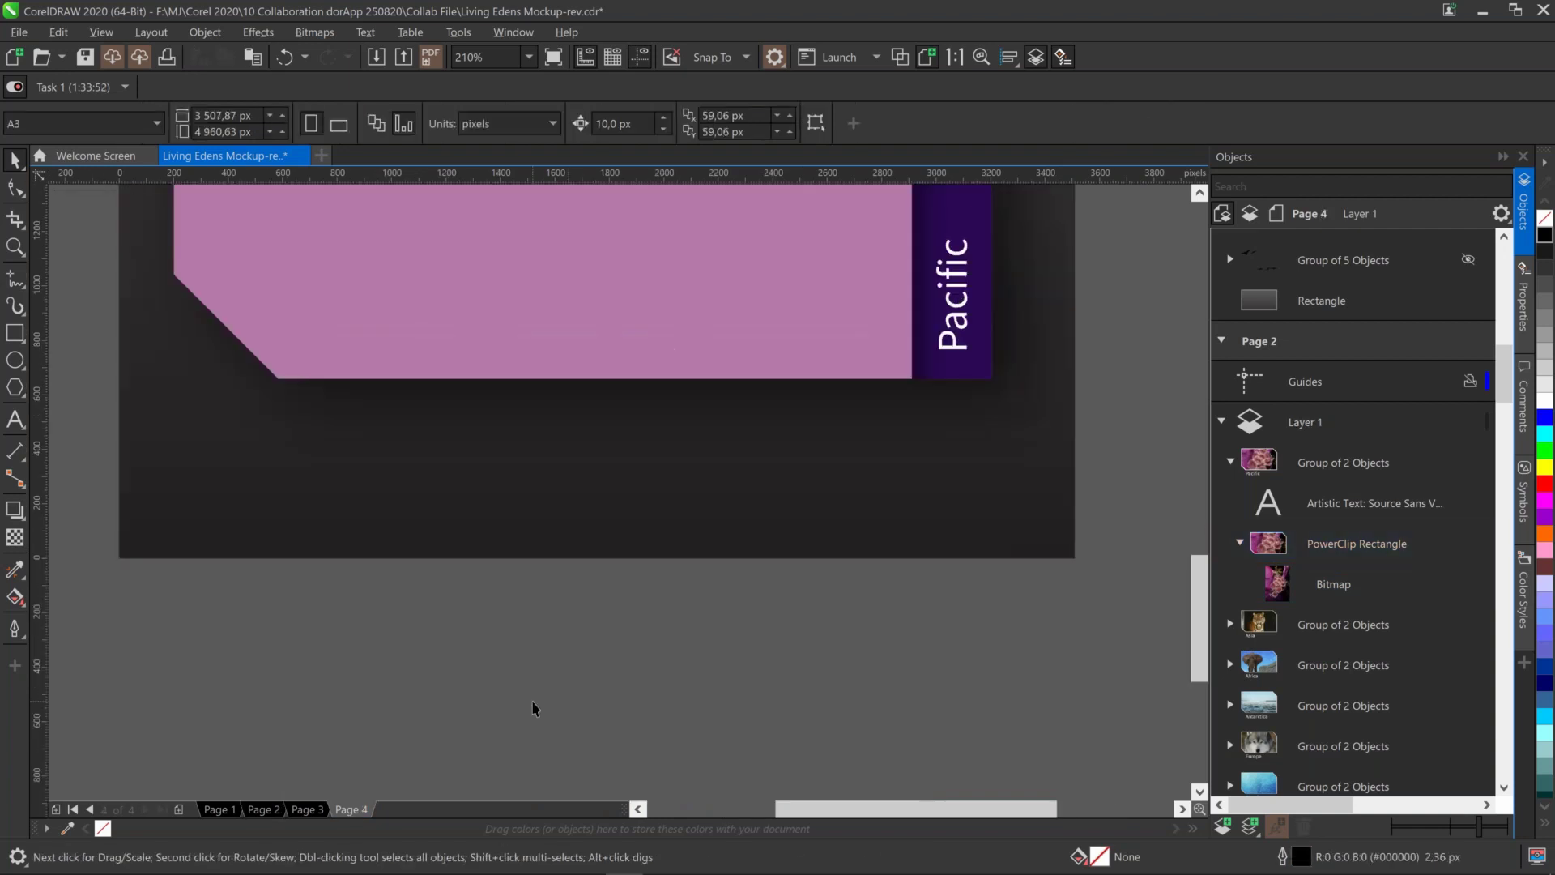
Zoom to fit Page 4 and set the document units to millimeters
key(shift+F4)
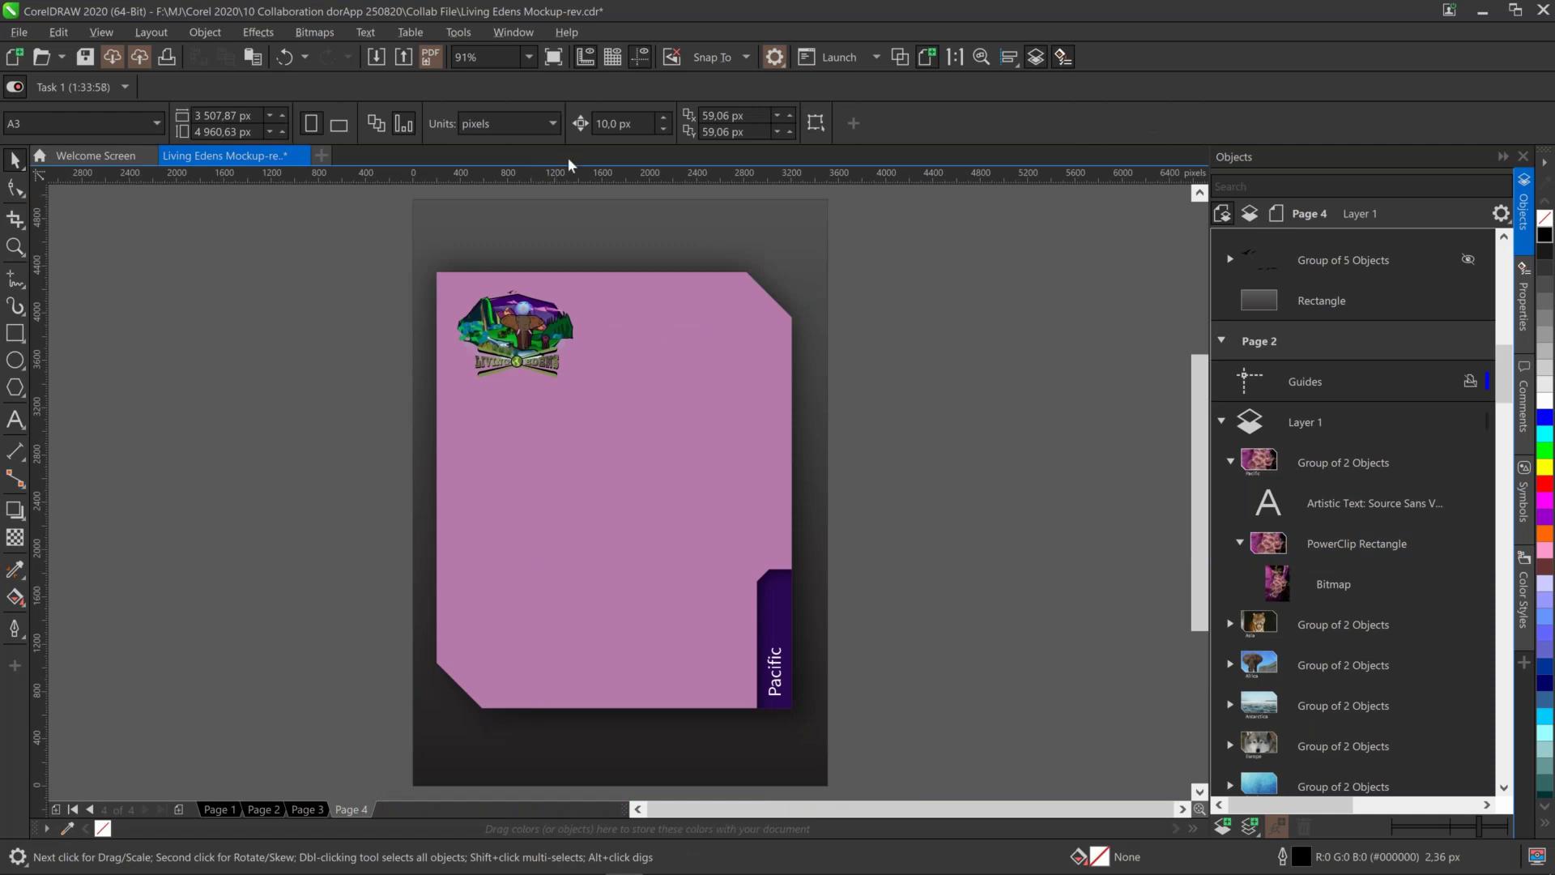
click(554, 130)
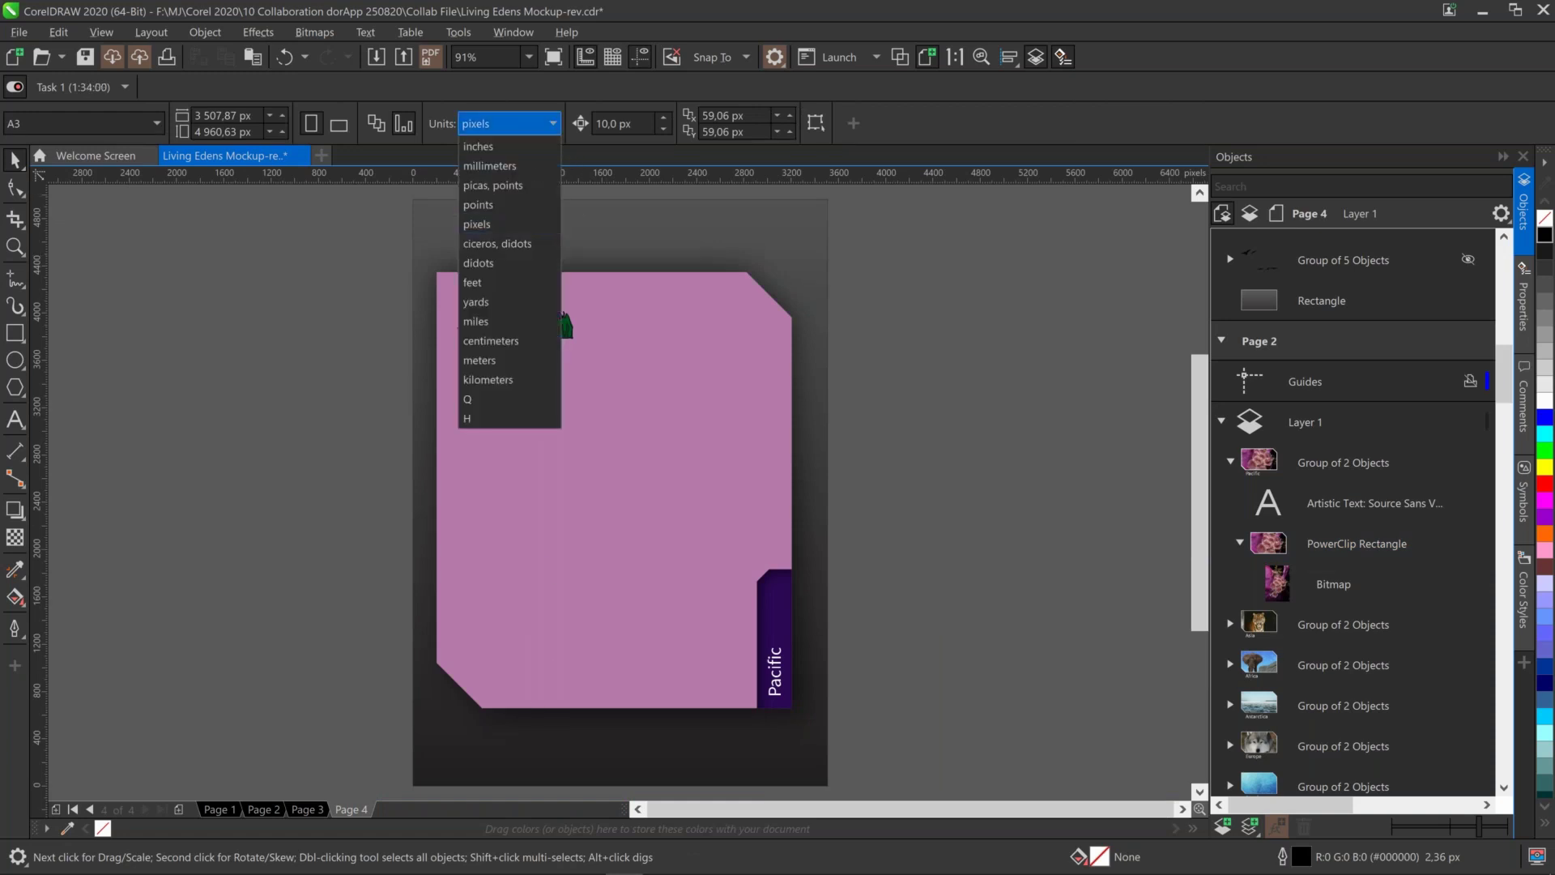
click(541, 166)
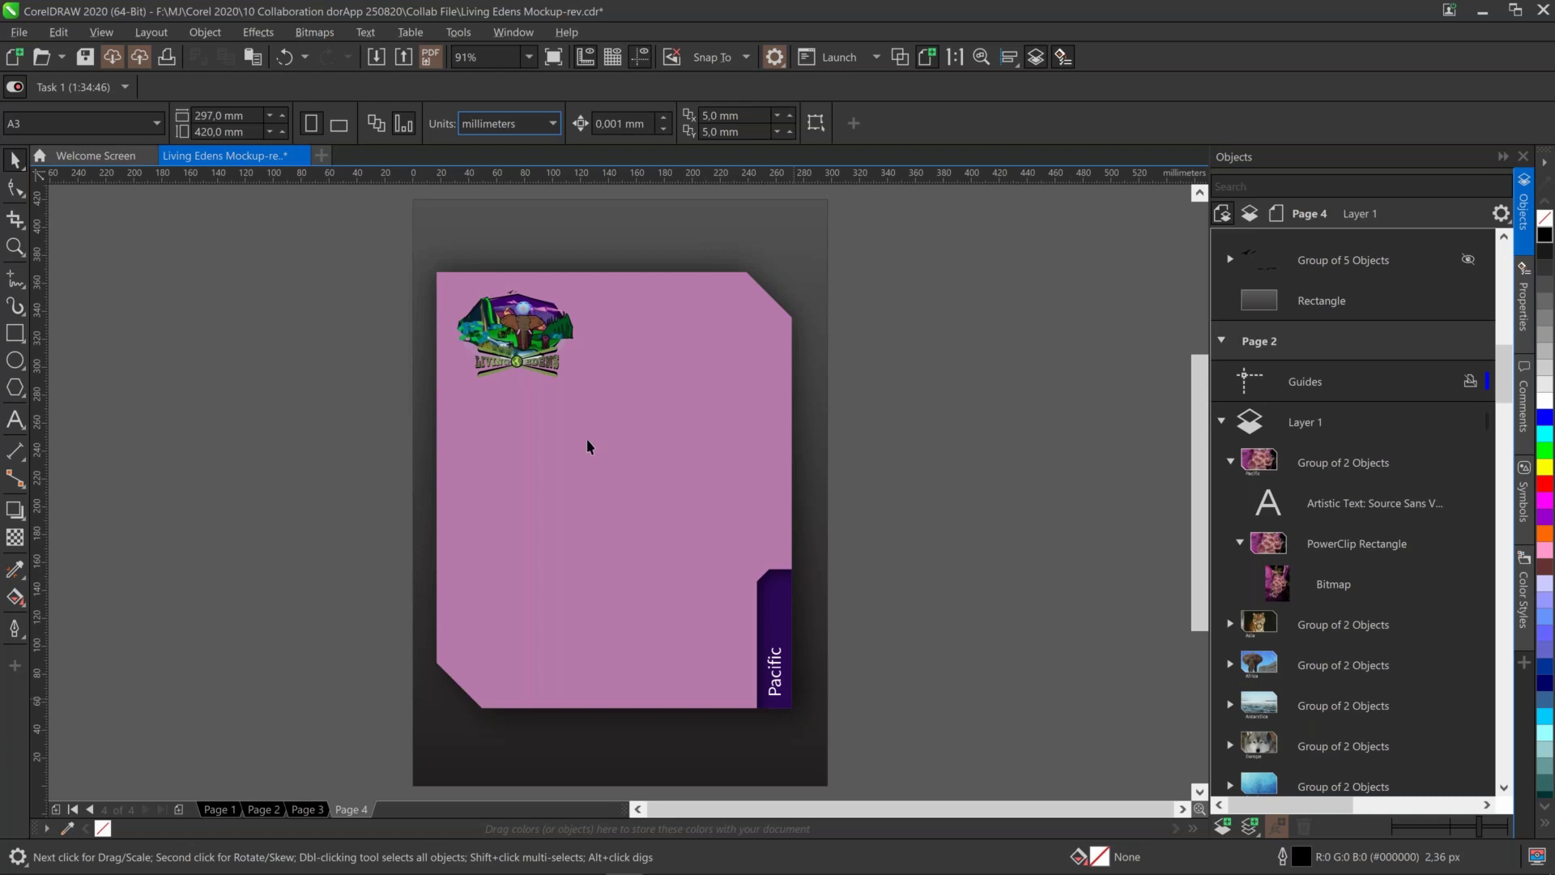
Paste the coral PowerClip onto Page 4, centre it, and set its outline to scale with object
key(ctrl+v)
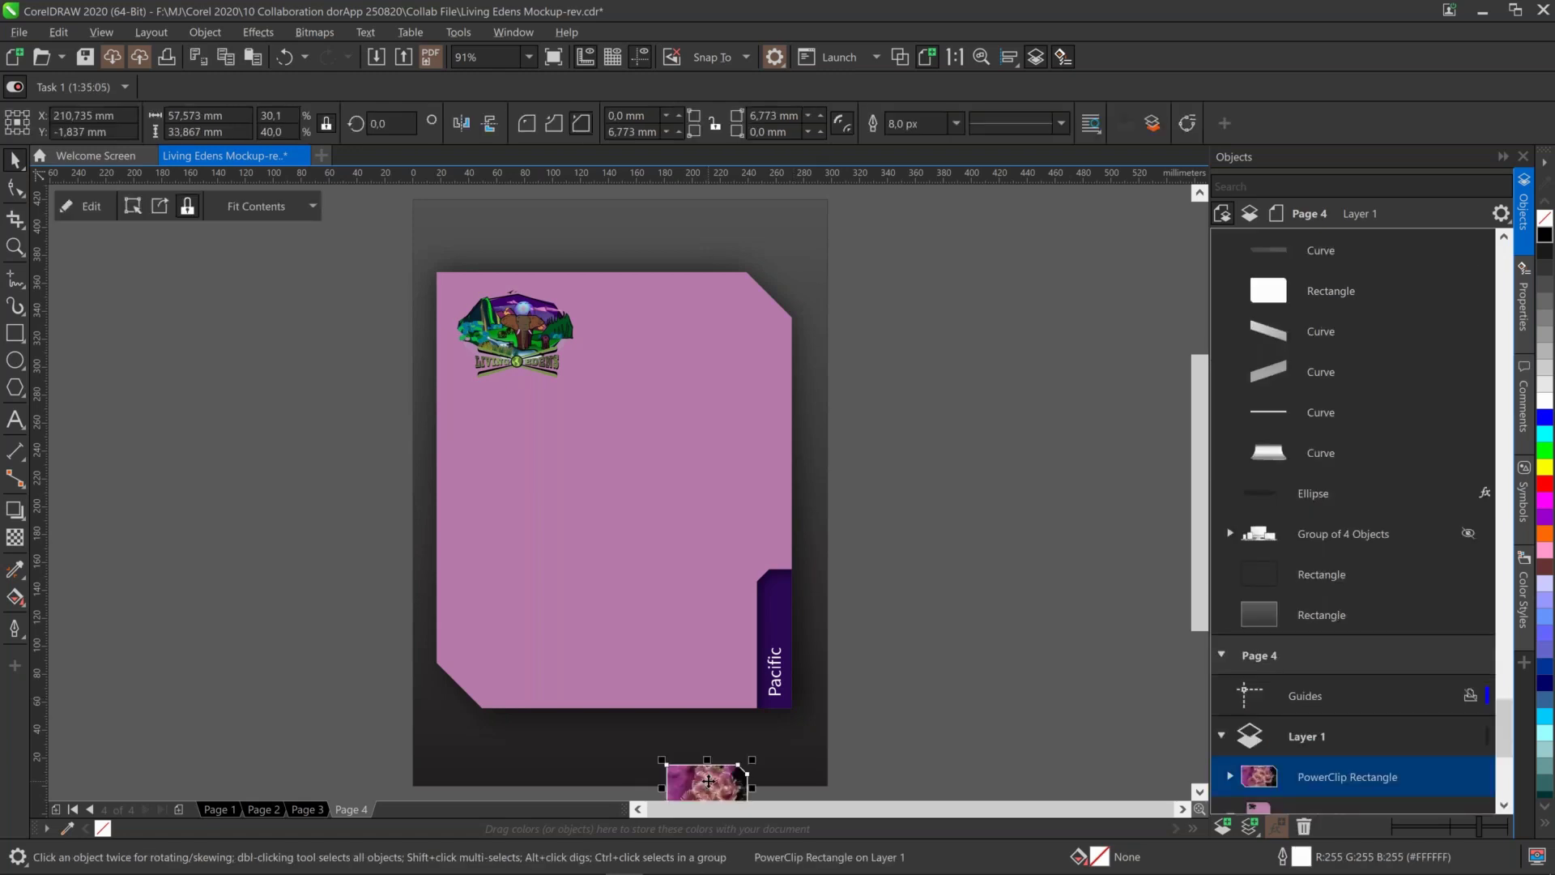
drag(709, 780, 701, 554)
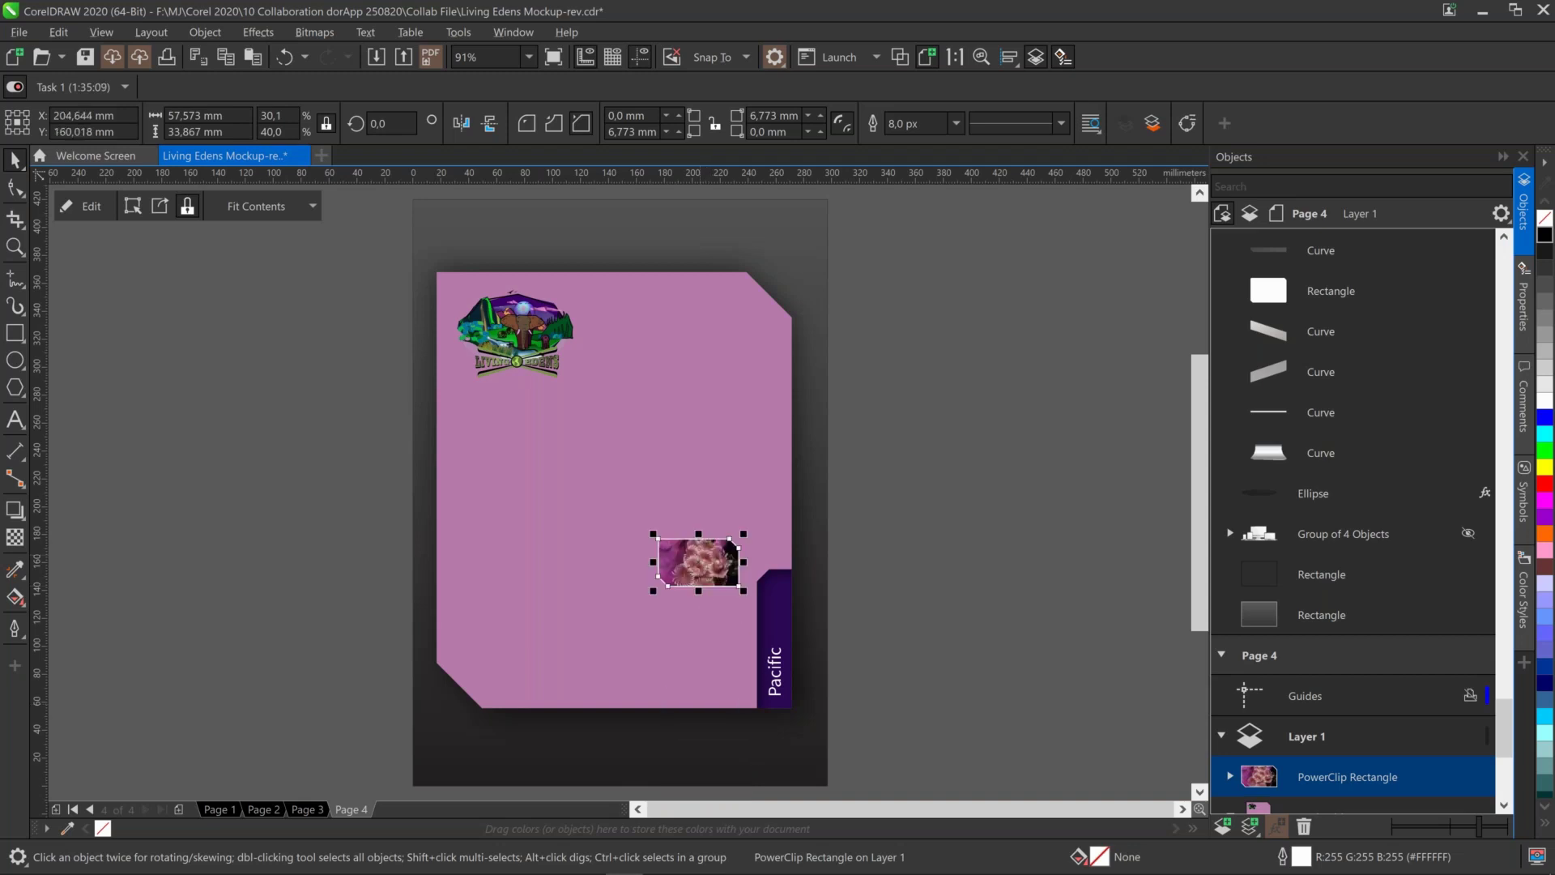
key(p)
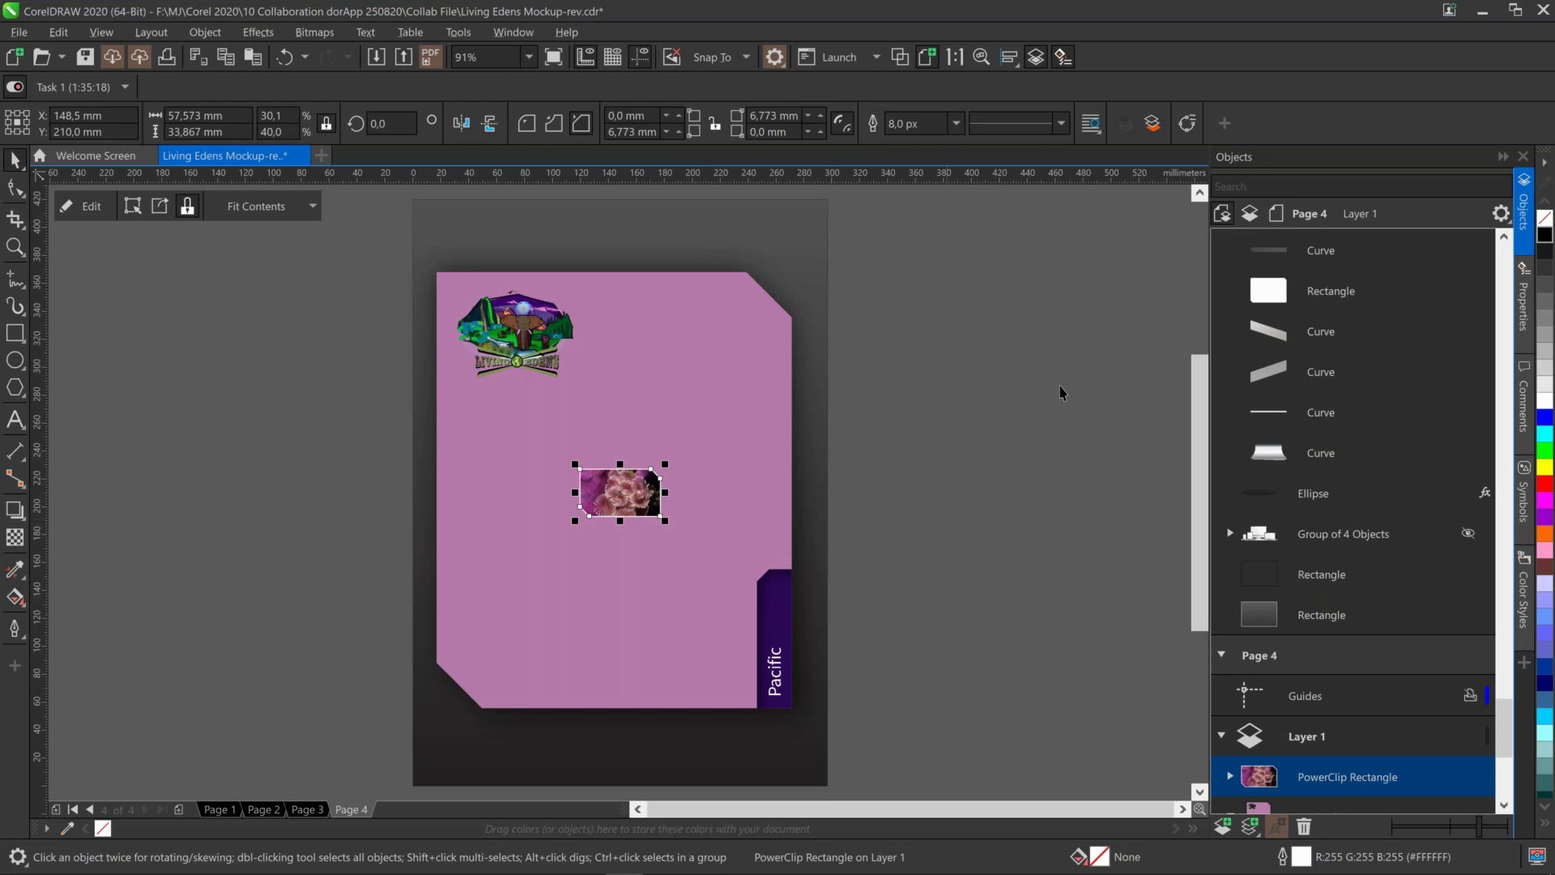
click(1524, 293)
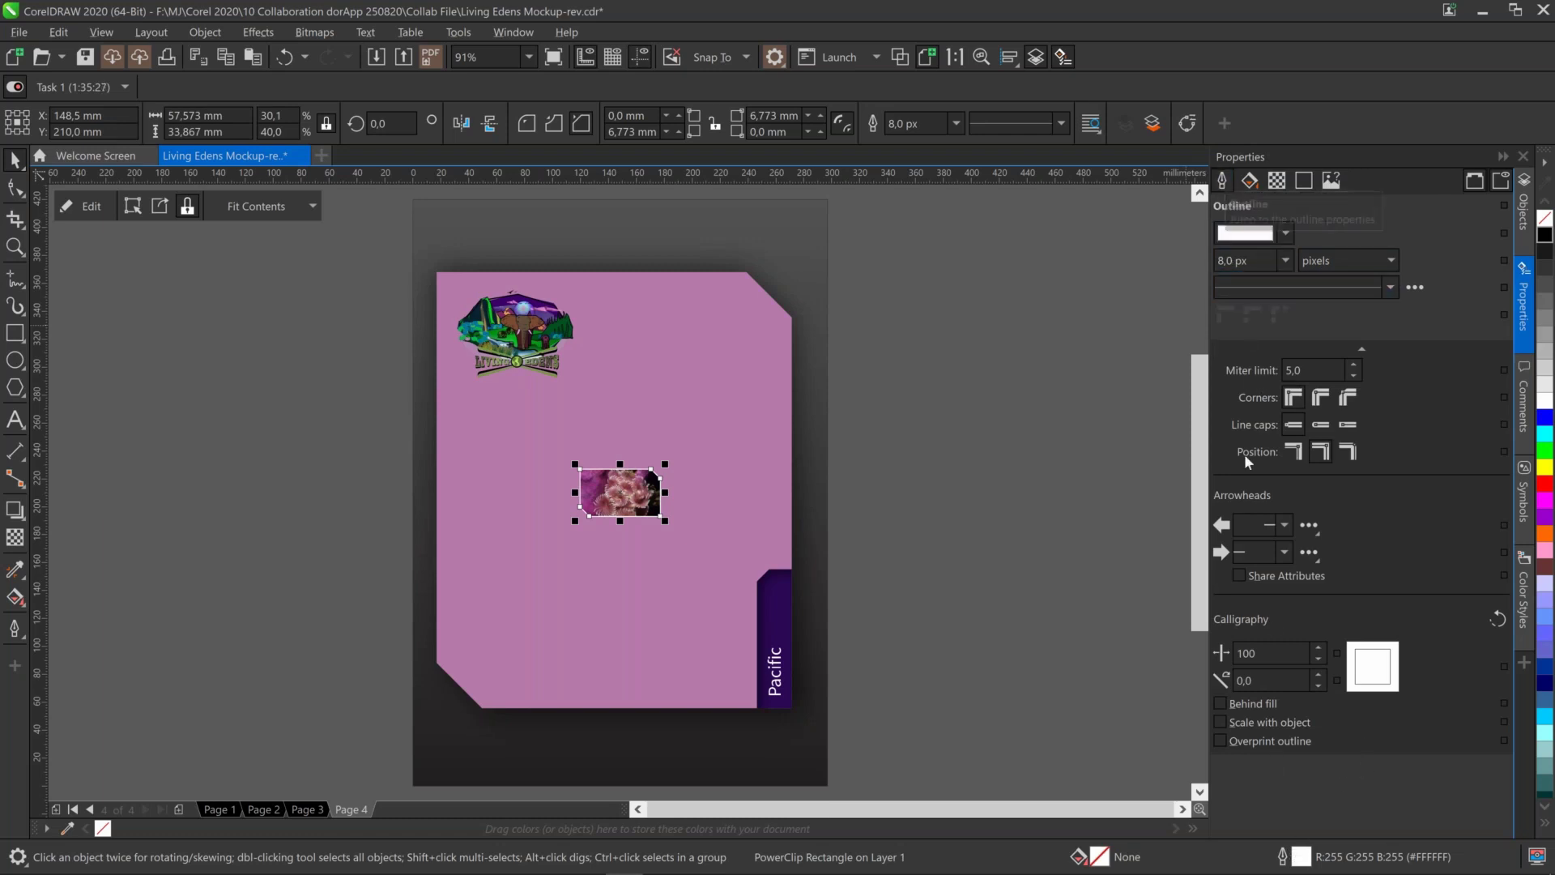
click(1268, 723)
Extract the coral photo from its PowerClip frame and apply Remove JPEG Artifacts
click(162, 212)
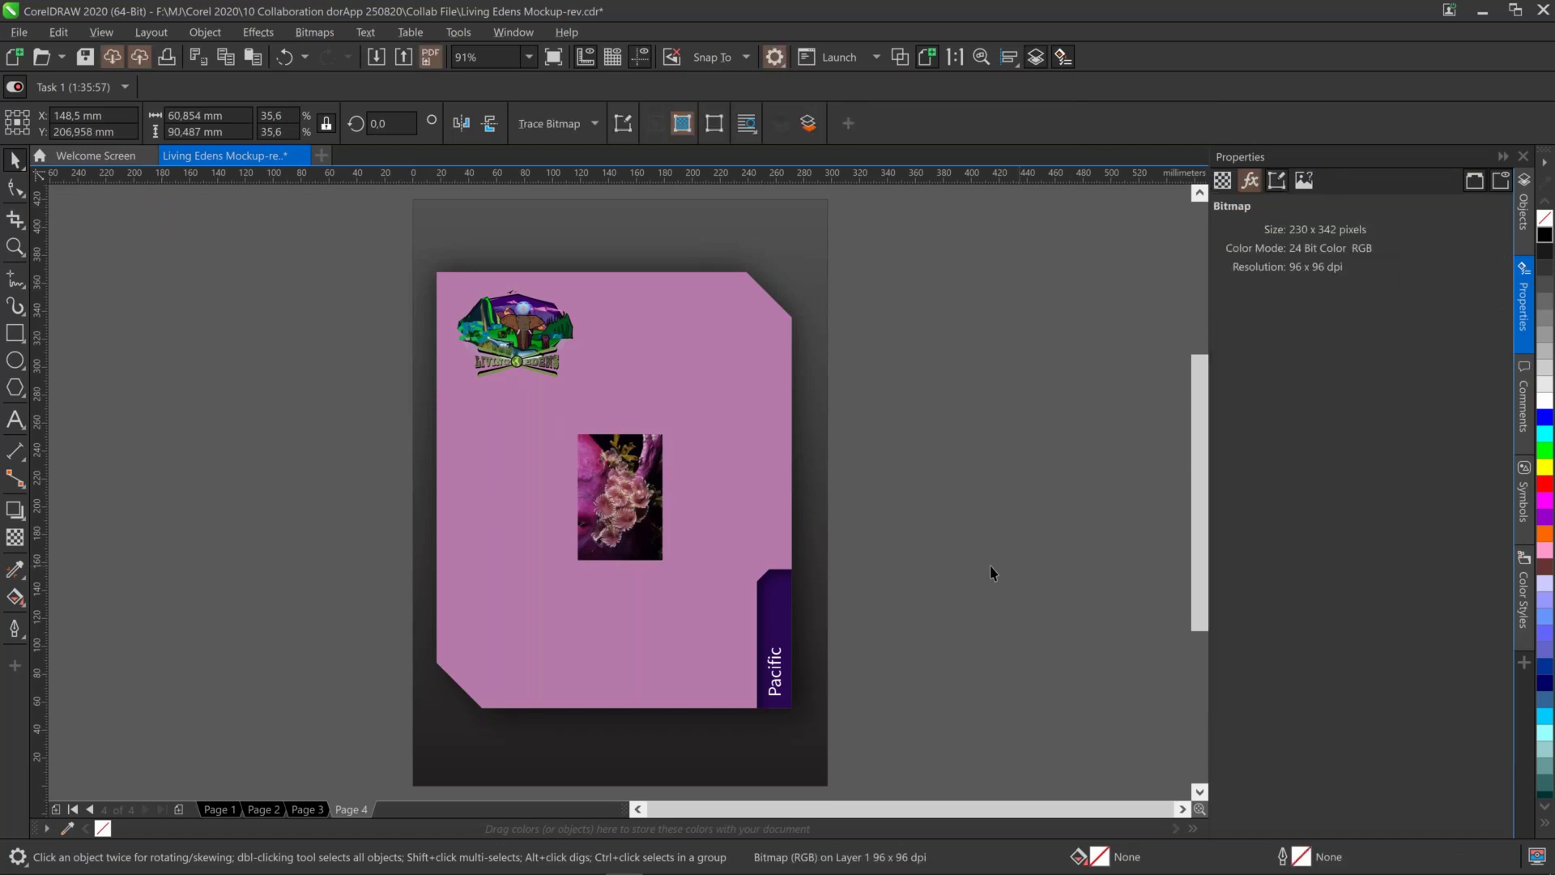
click(654, 509)
click(315, 37)
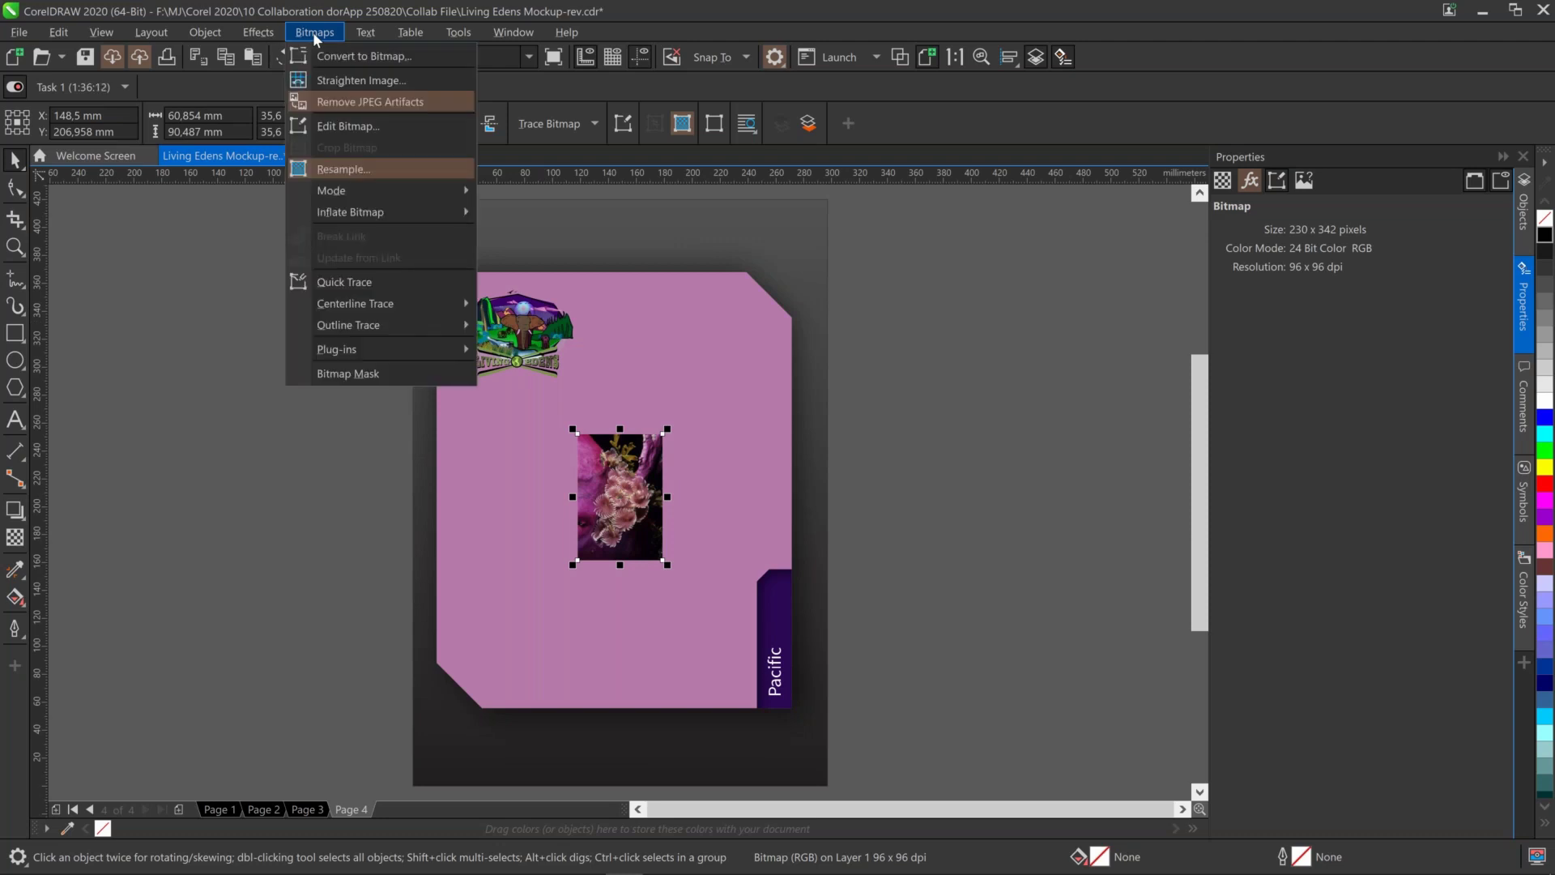
click(337, 101)
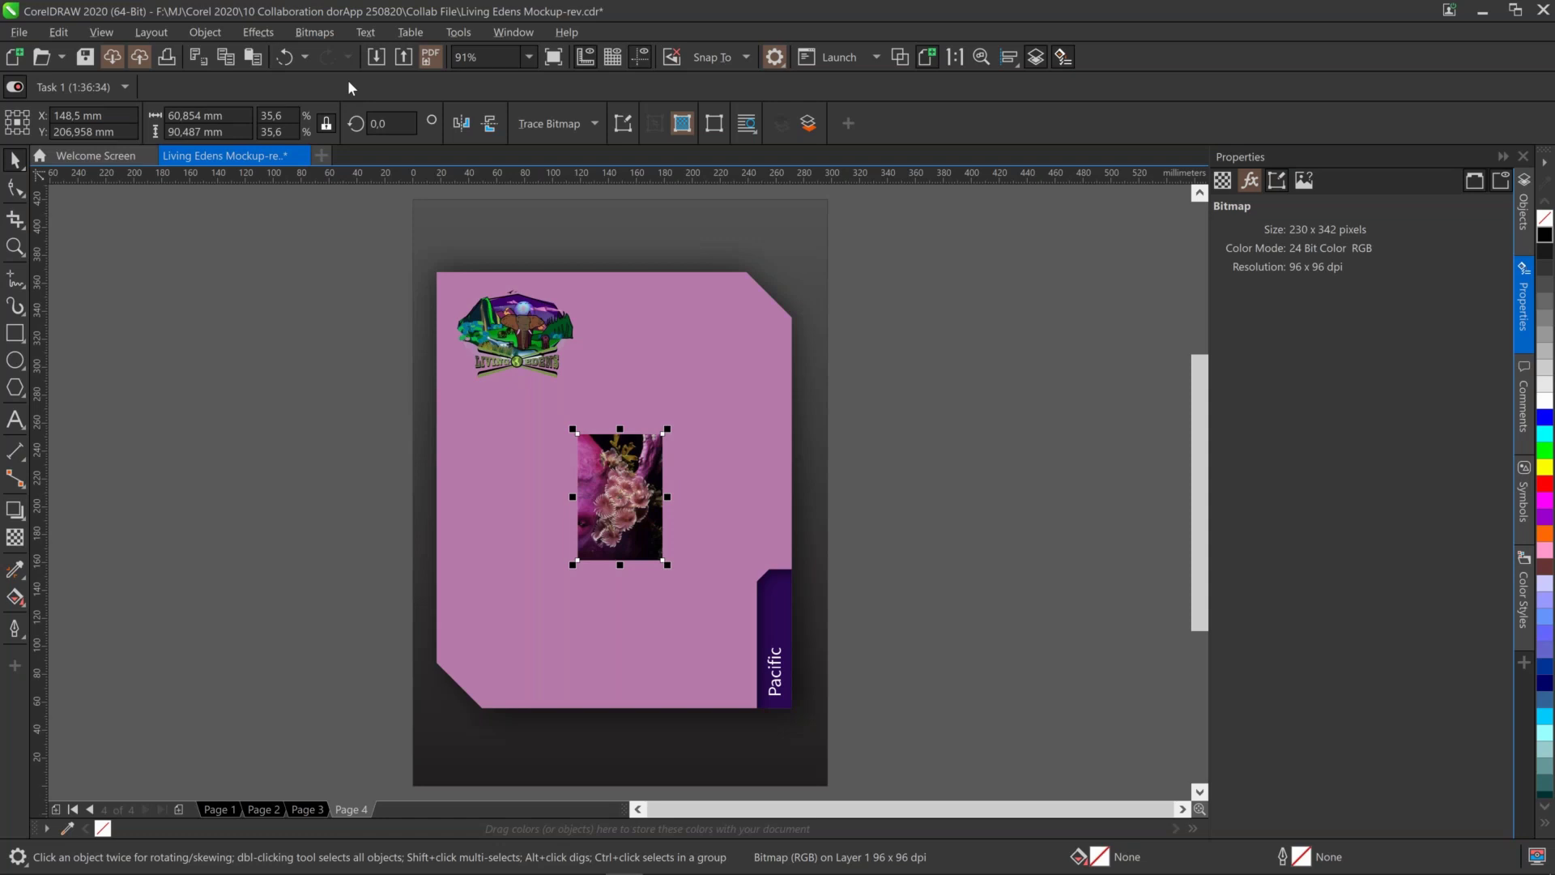
Open the Resample dialog for the coral photo bitmap
click(315, 33)
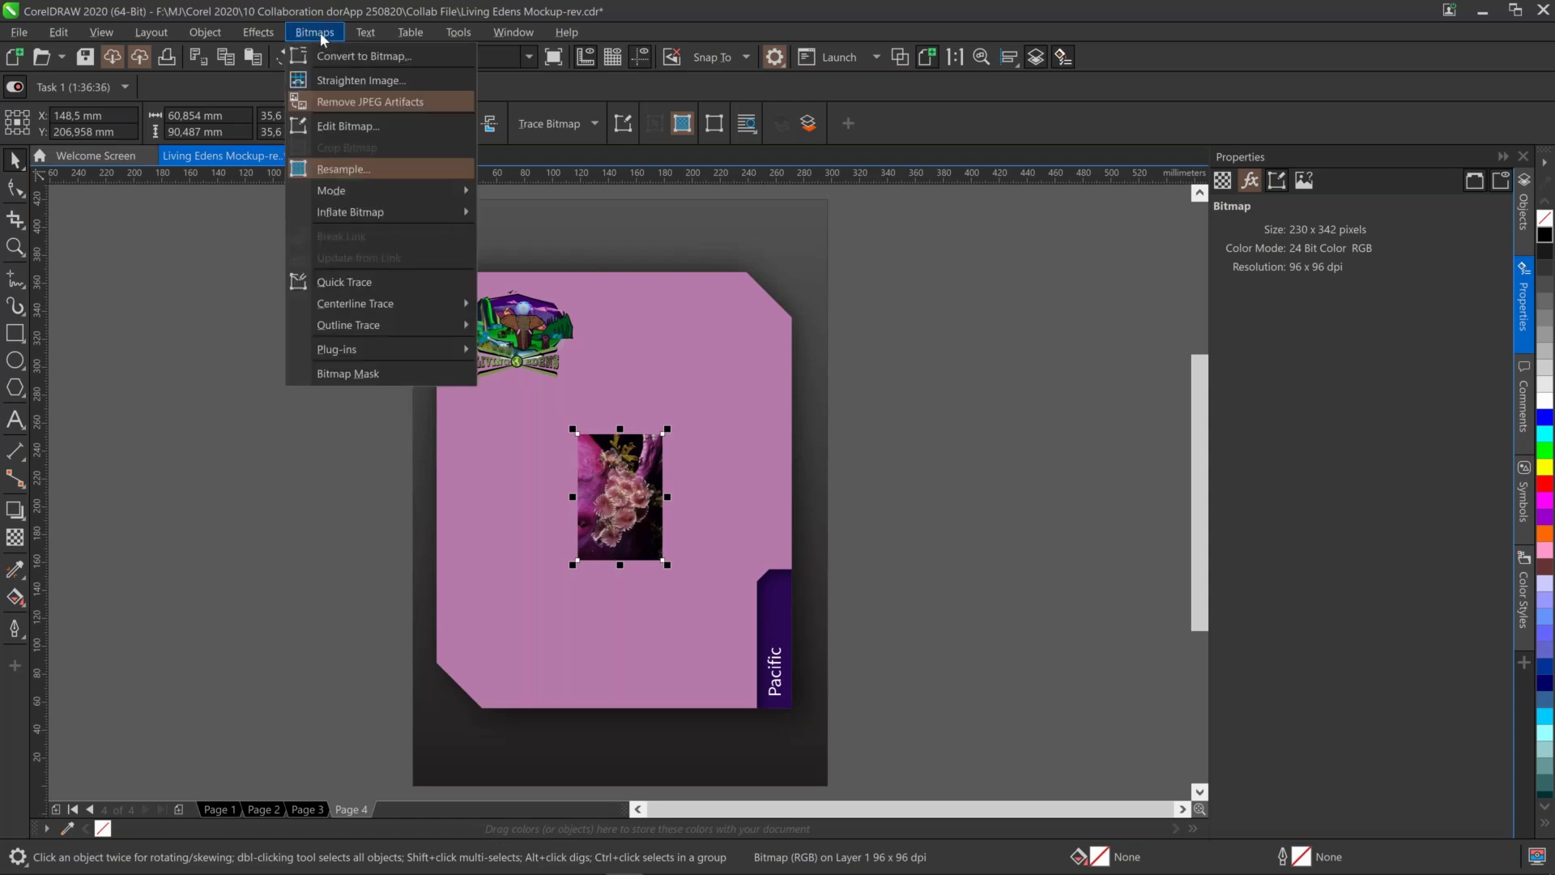
click(1050, 123)
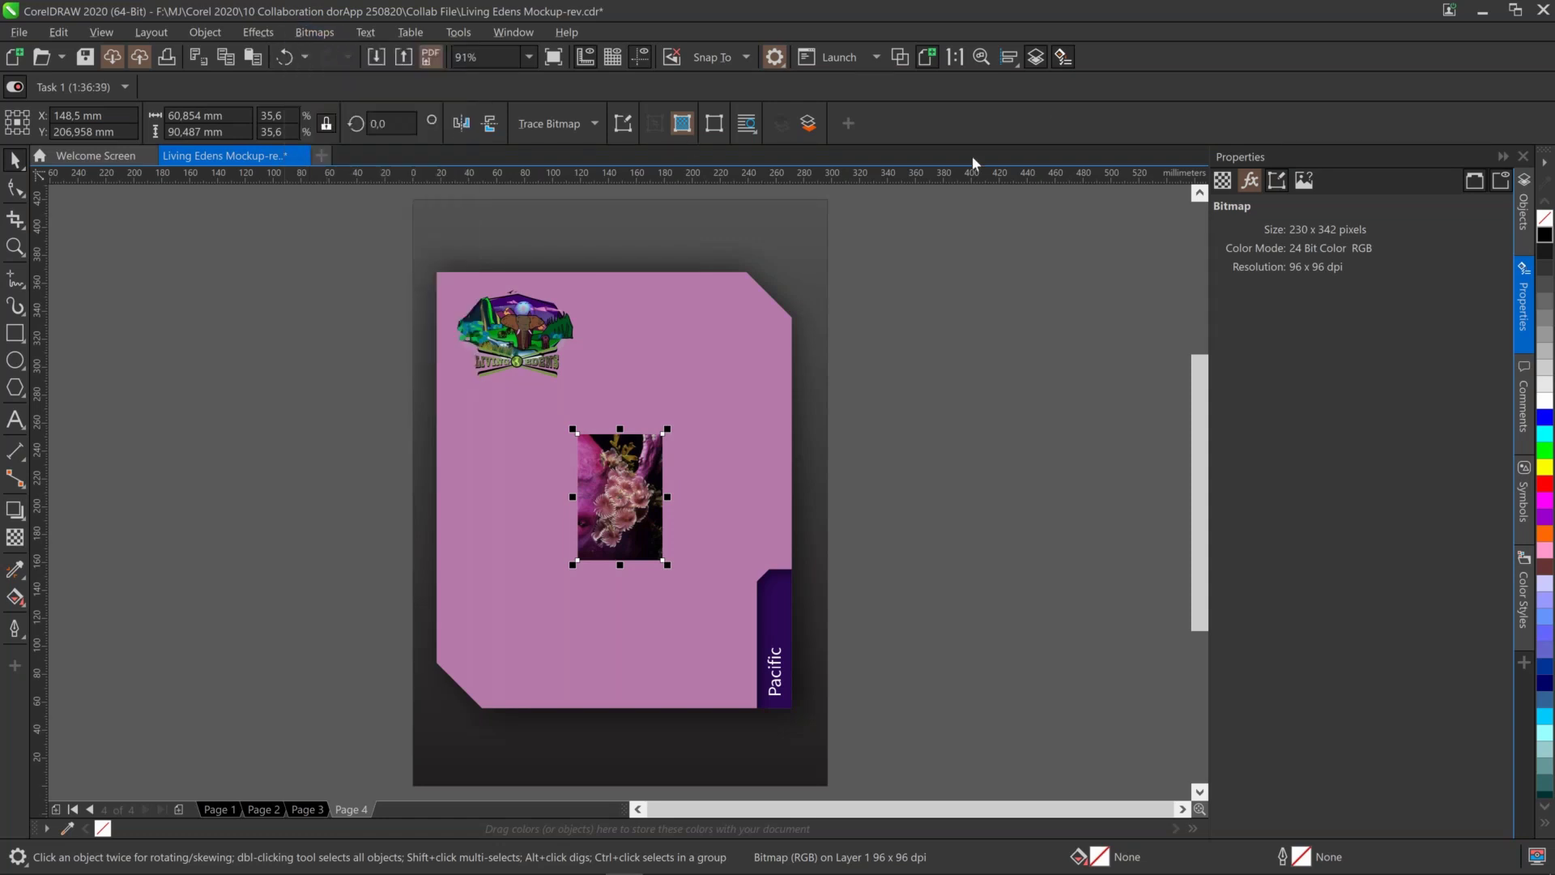
click(683, 124)
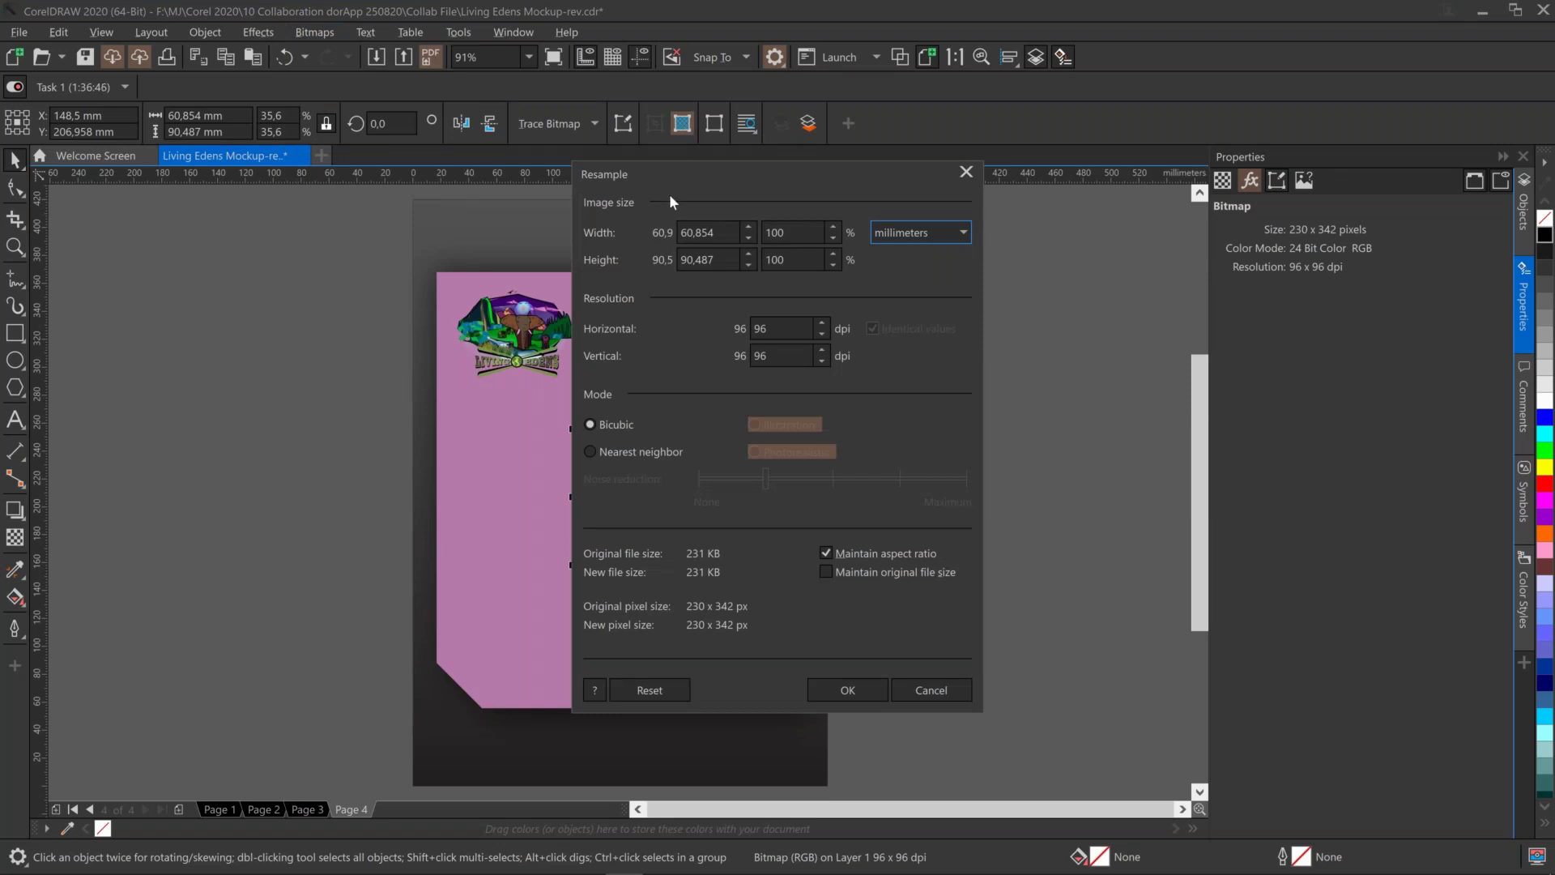
Resample the coral photo to 300 dpi and 400% width in Photorealistic mode
drag(691, 171, 830, 225)
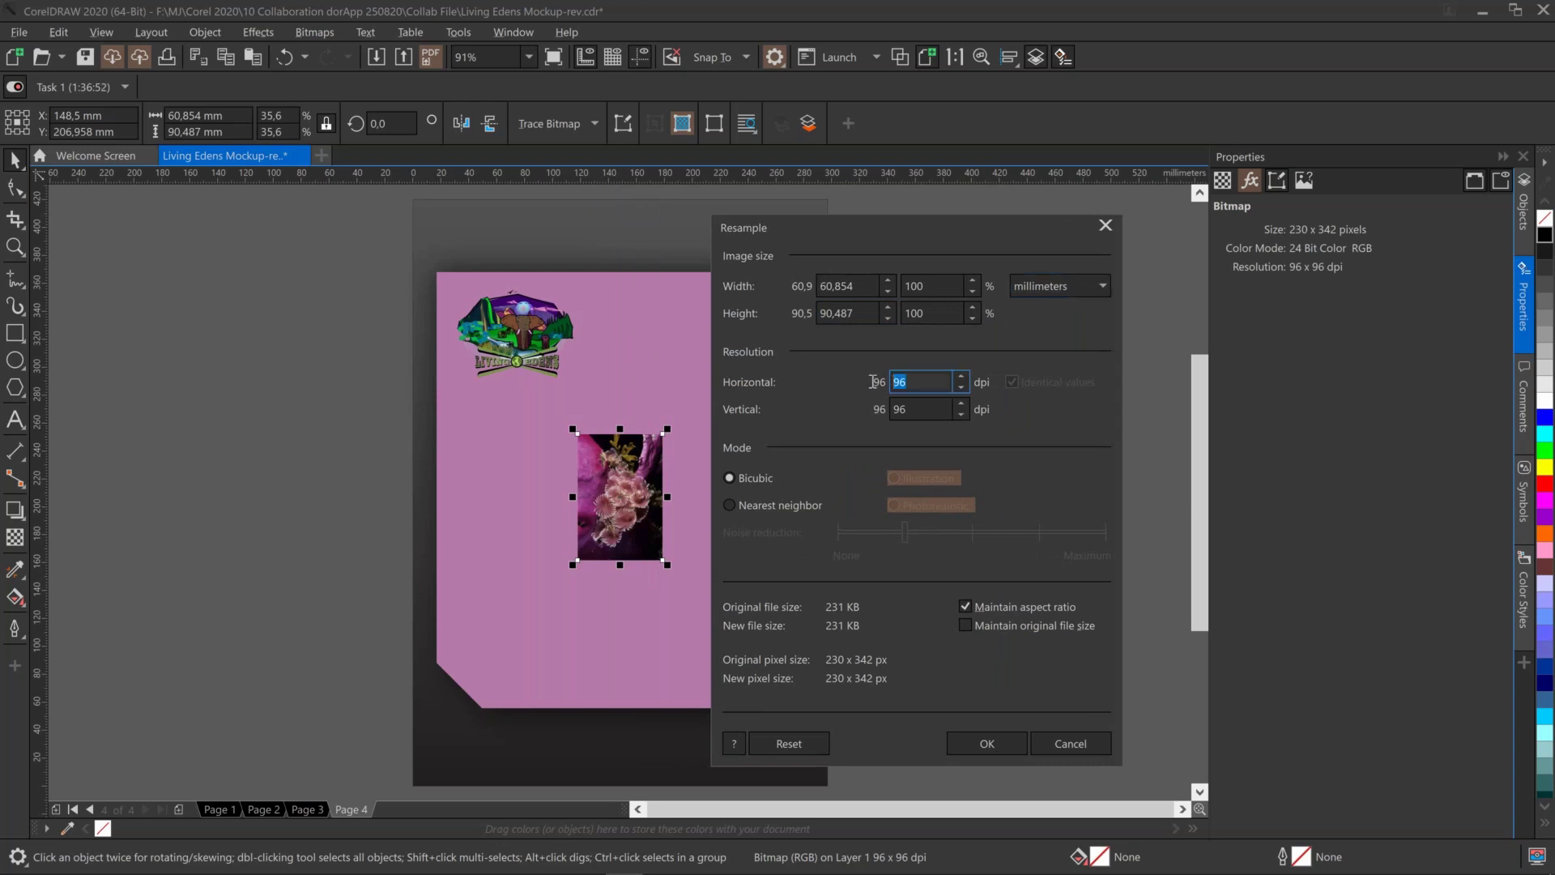
text(300)
key(Tab)
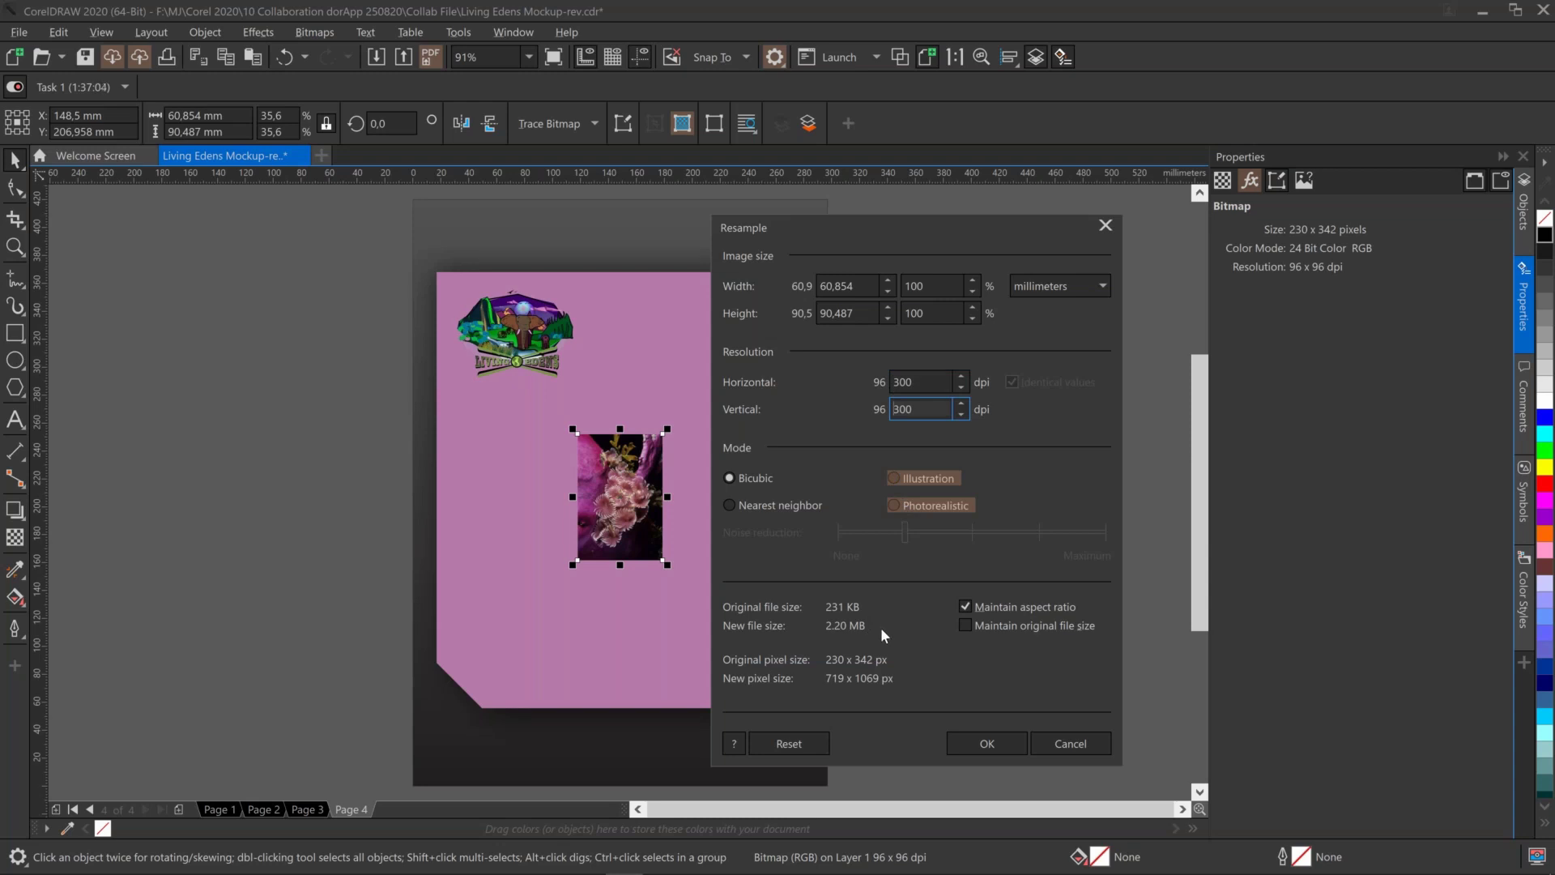
drag(926, 288, 889, 287)
text(400)
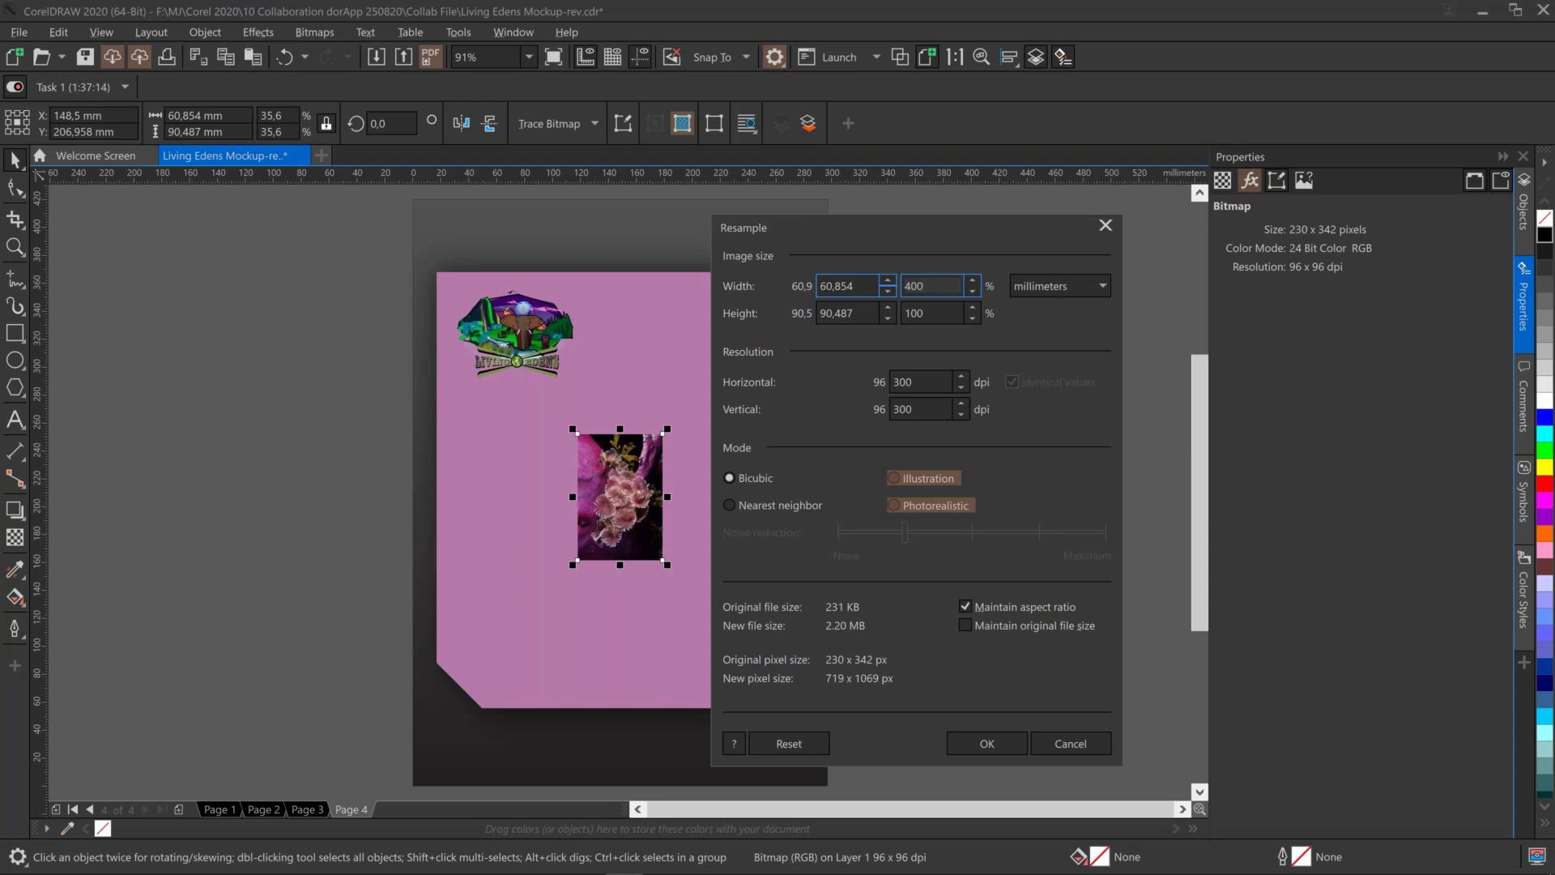
key(Tab)
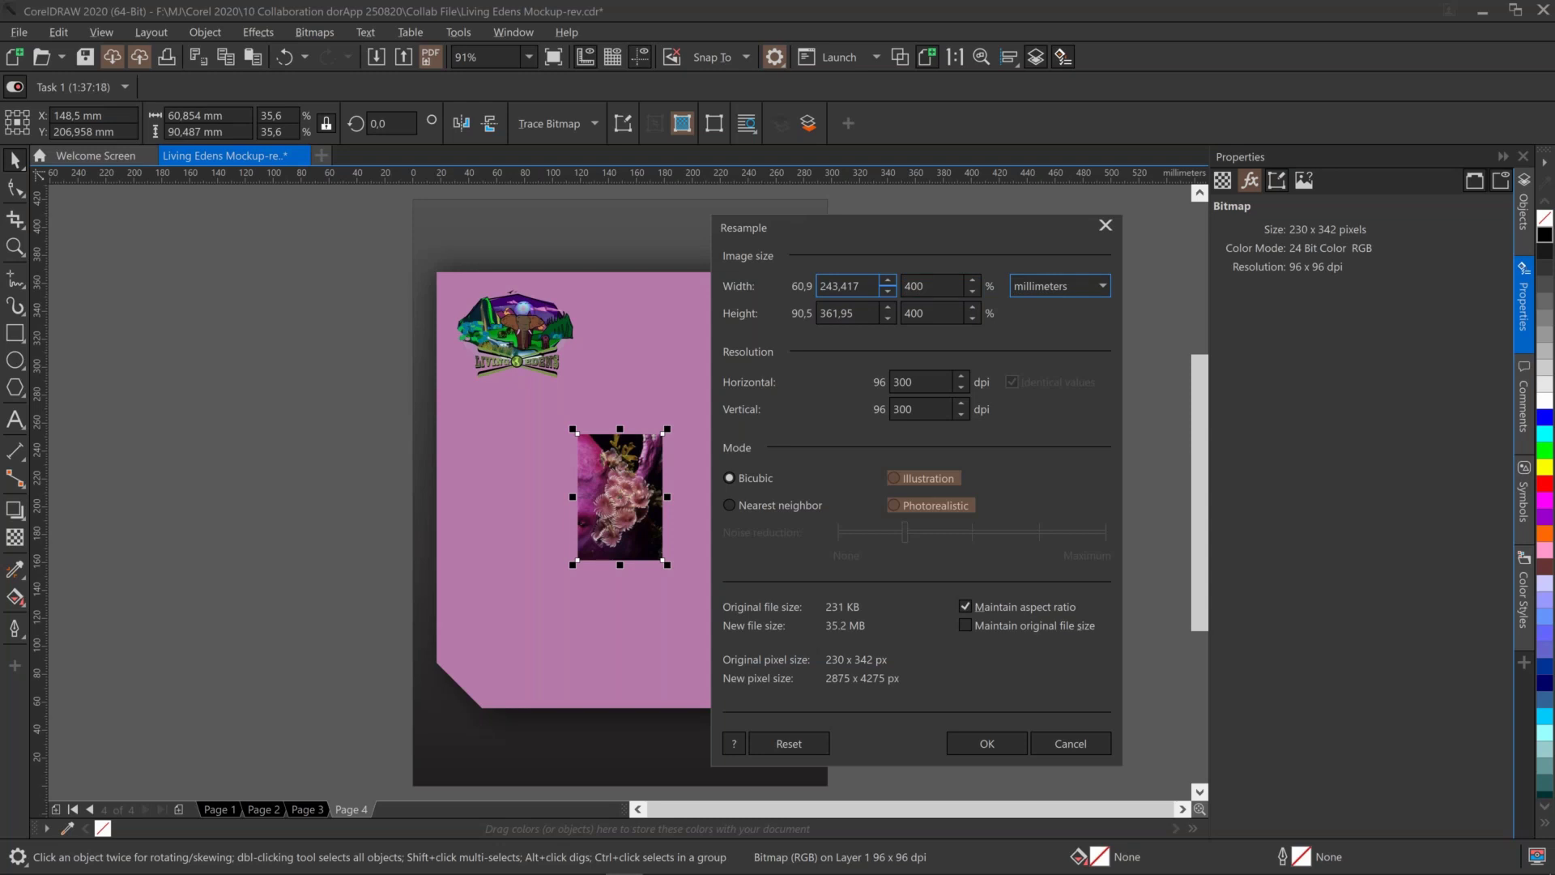
click(893, 506)
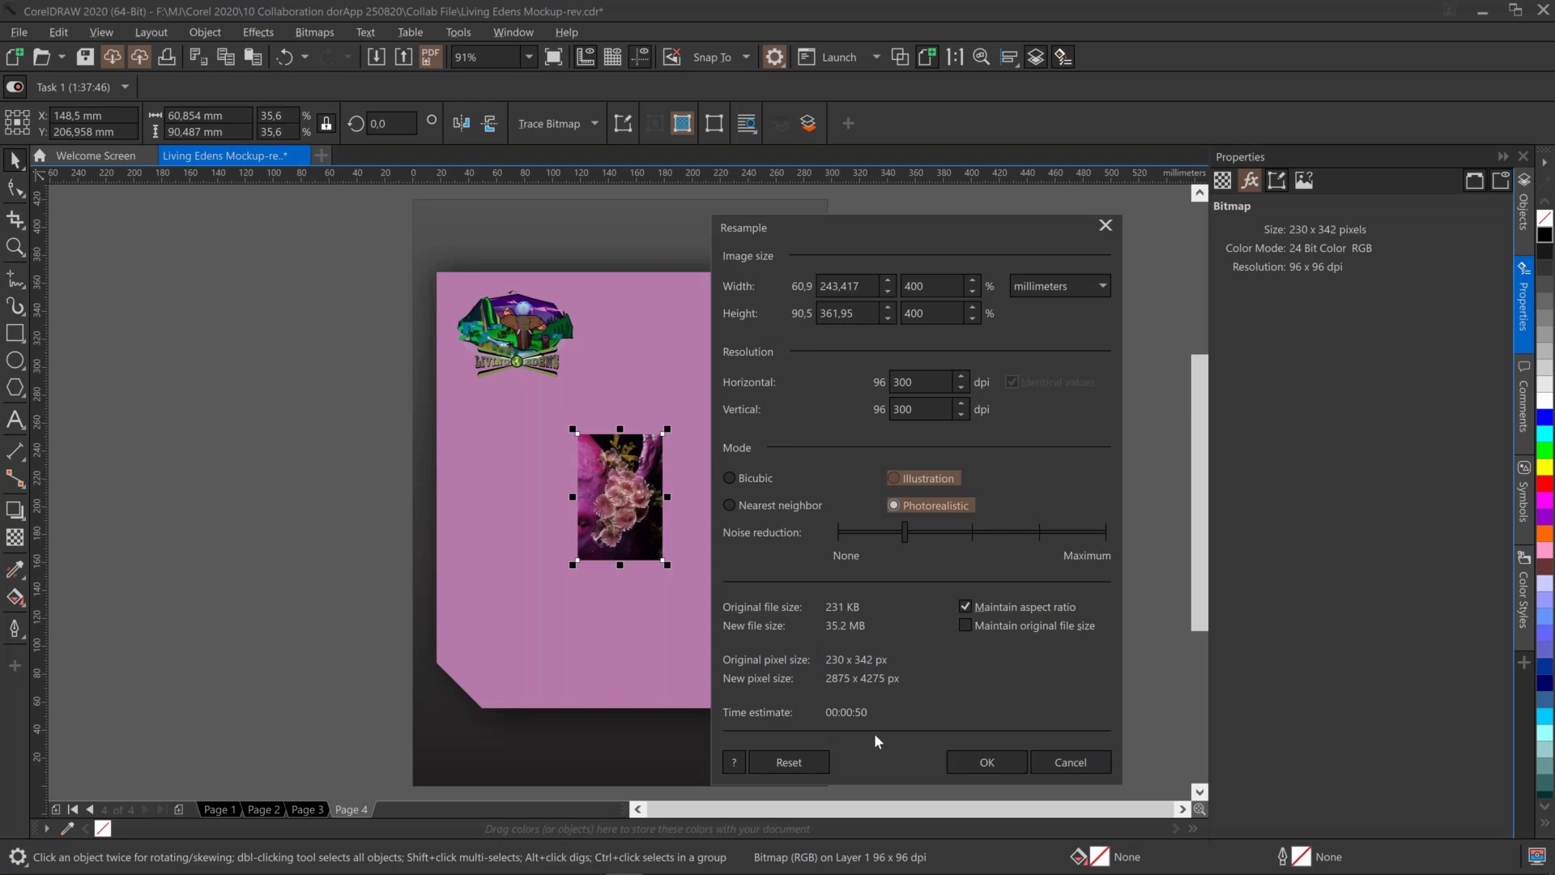
click(984, 763)
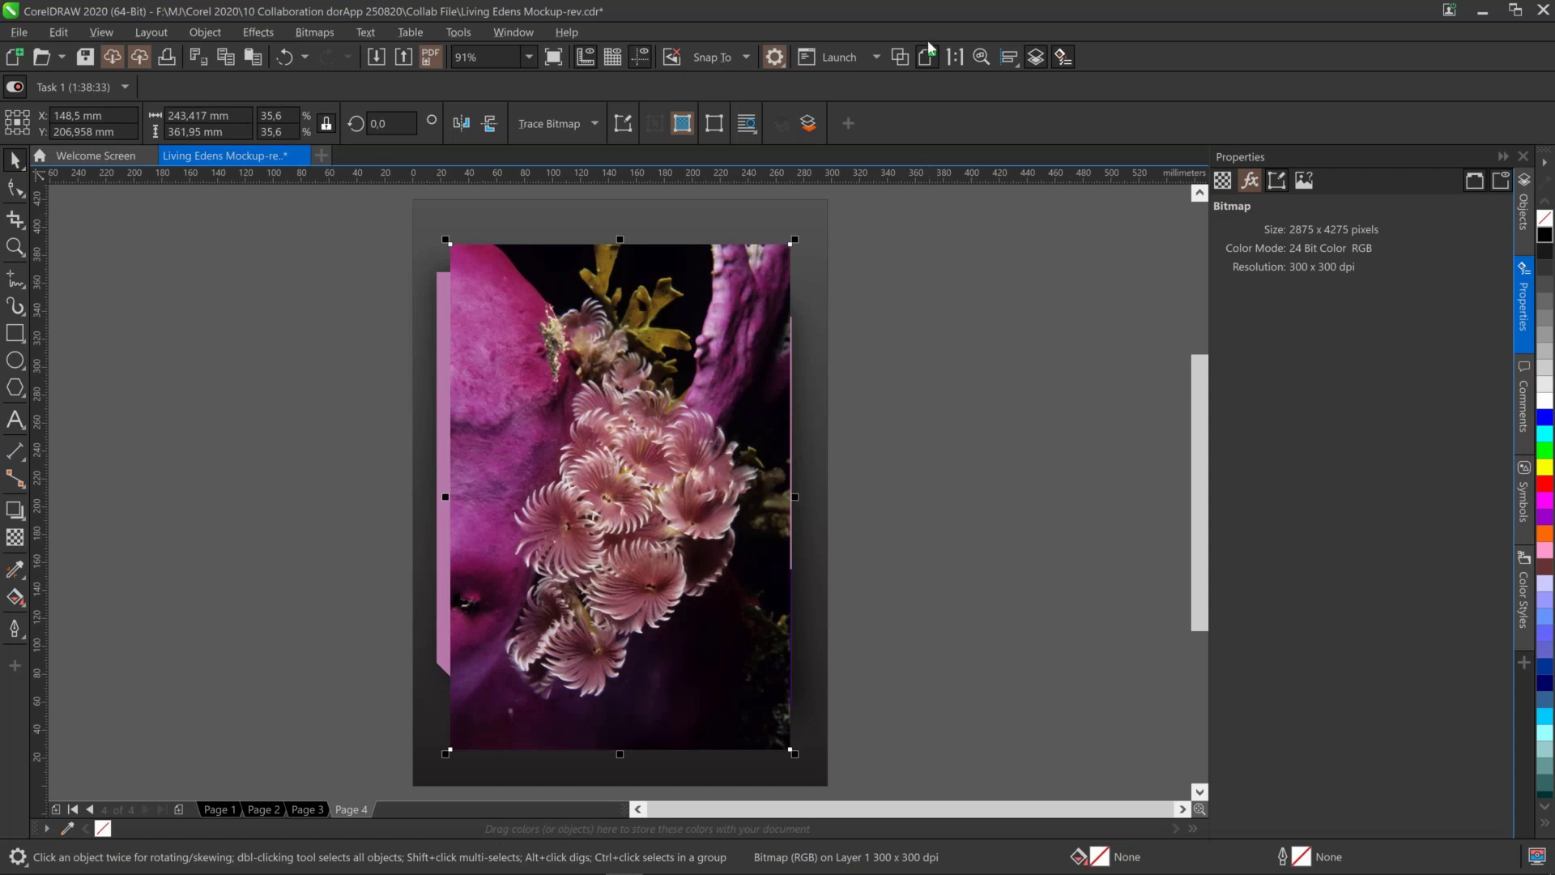
At 1:1 zoom, drag the PowerClip Rectangle above the Bitmap in the Objects docker
click(955, 56)
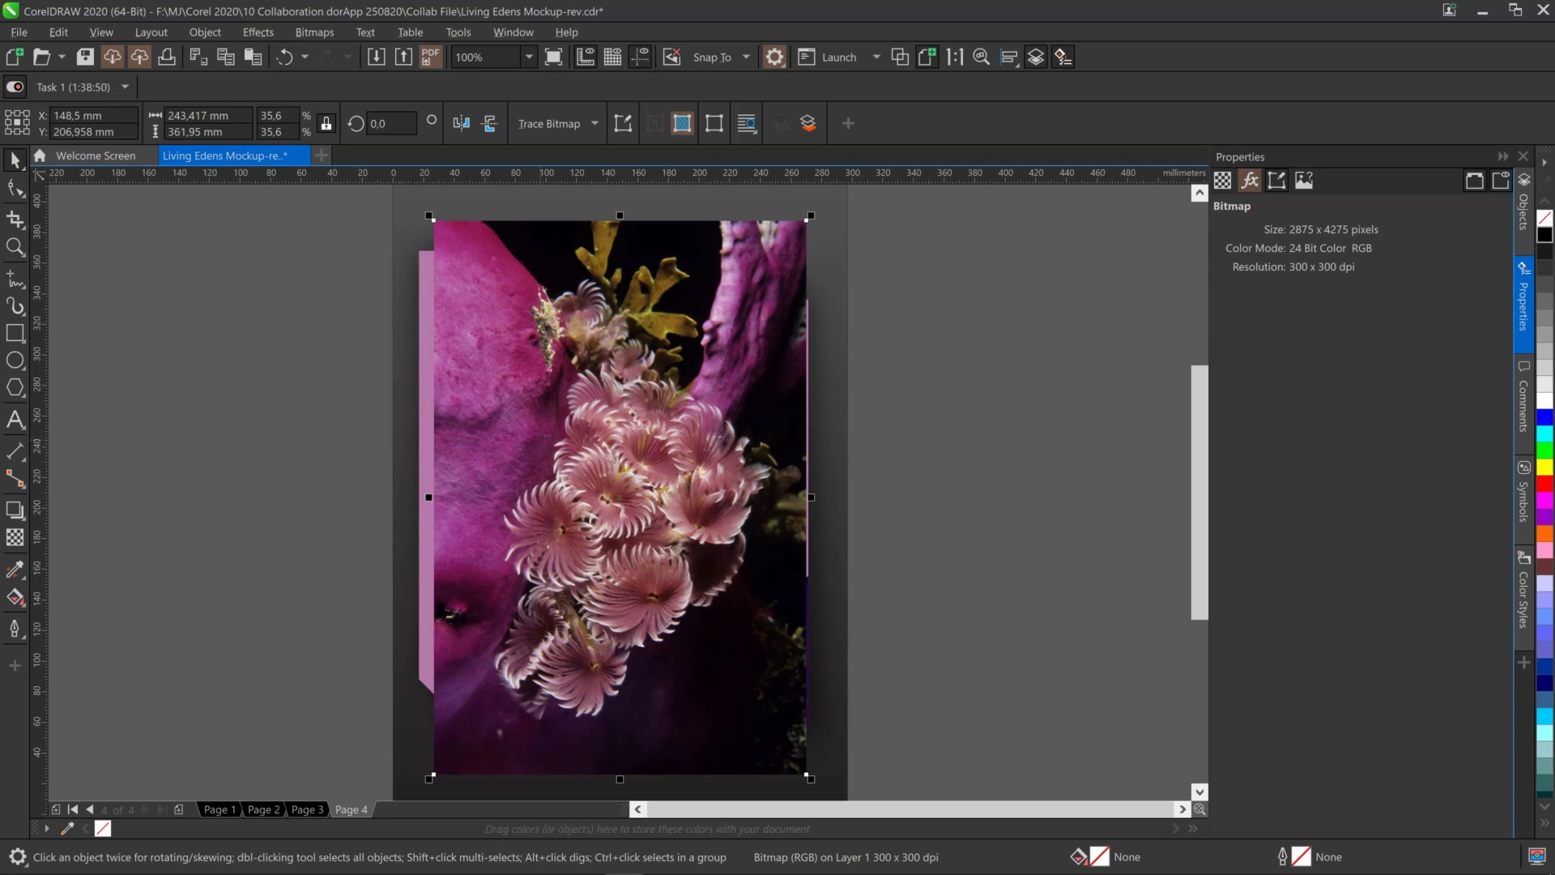
click(1524, 212)
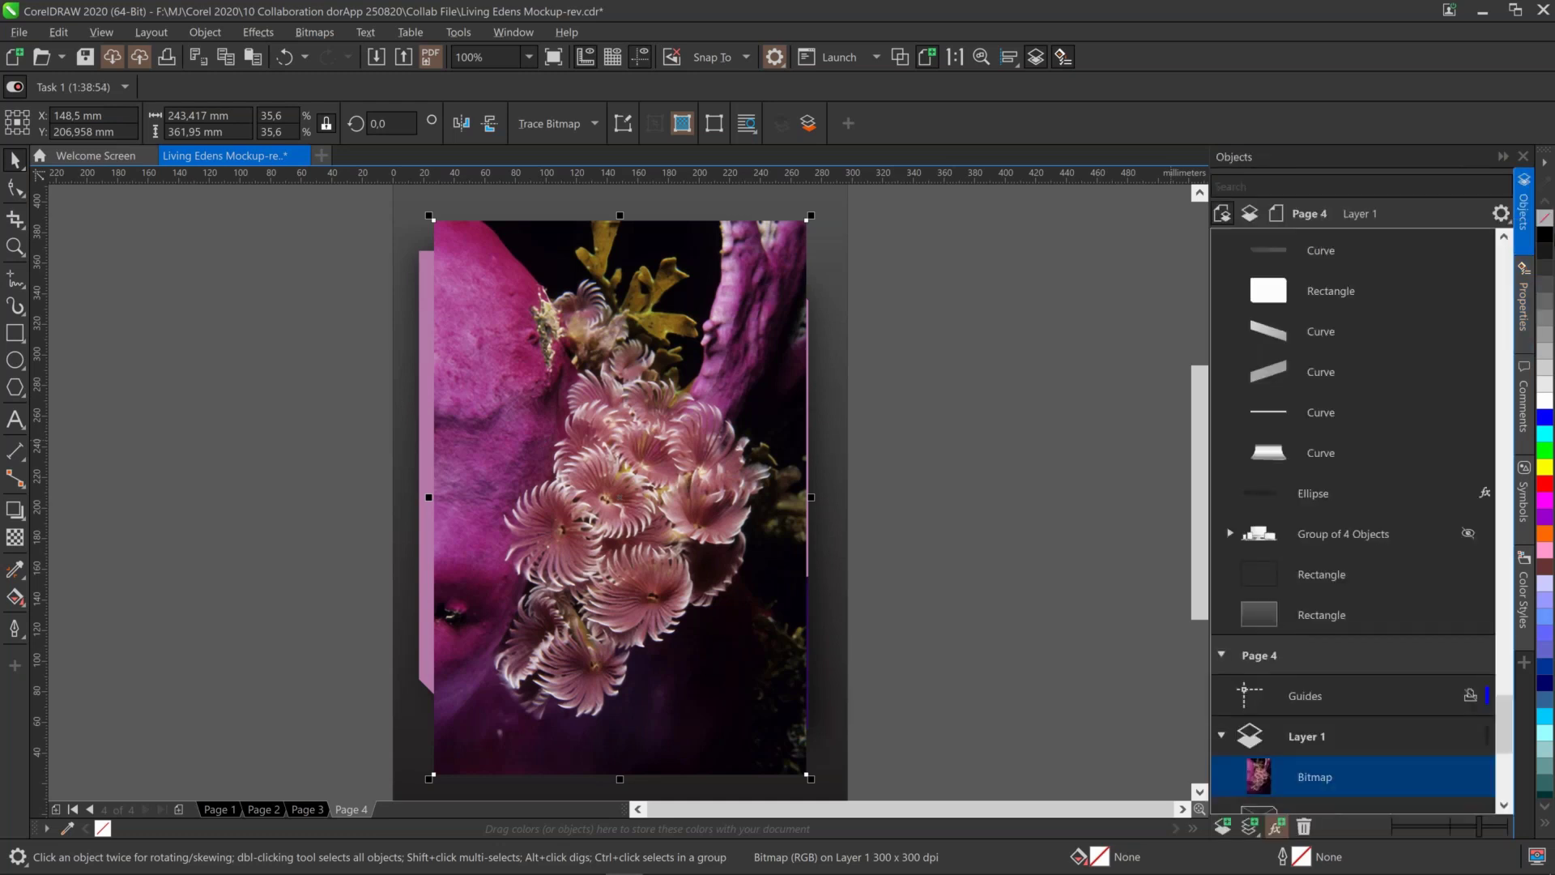
drag(1504, 717, 1505, 746)
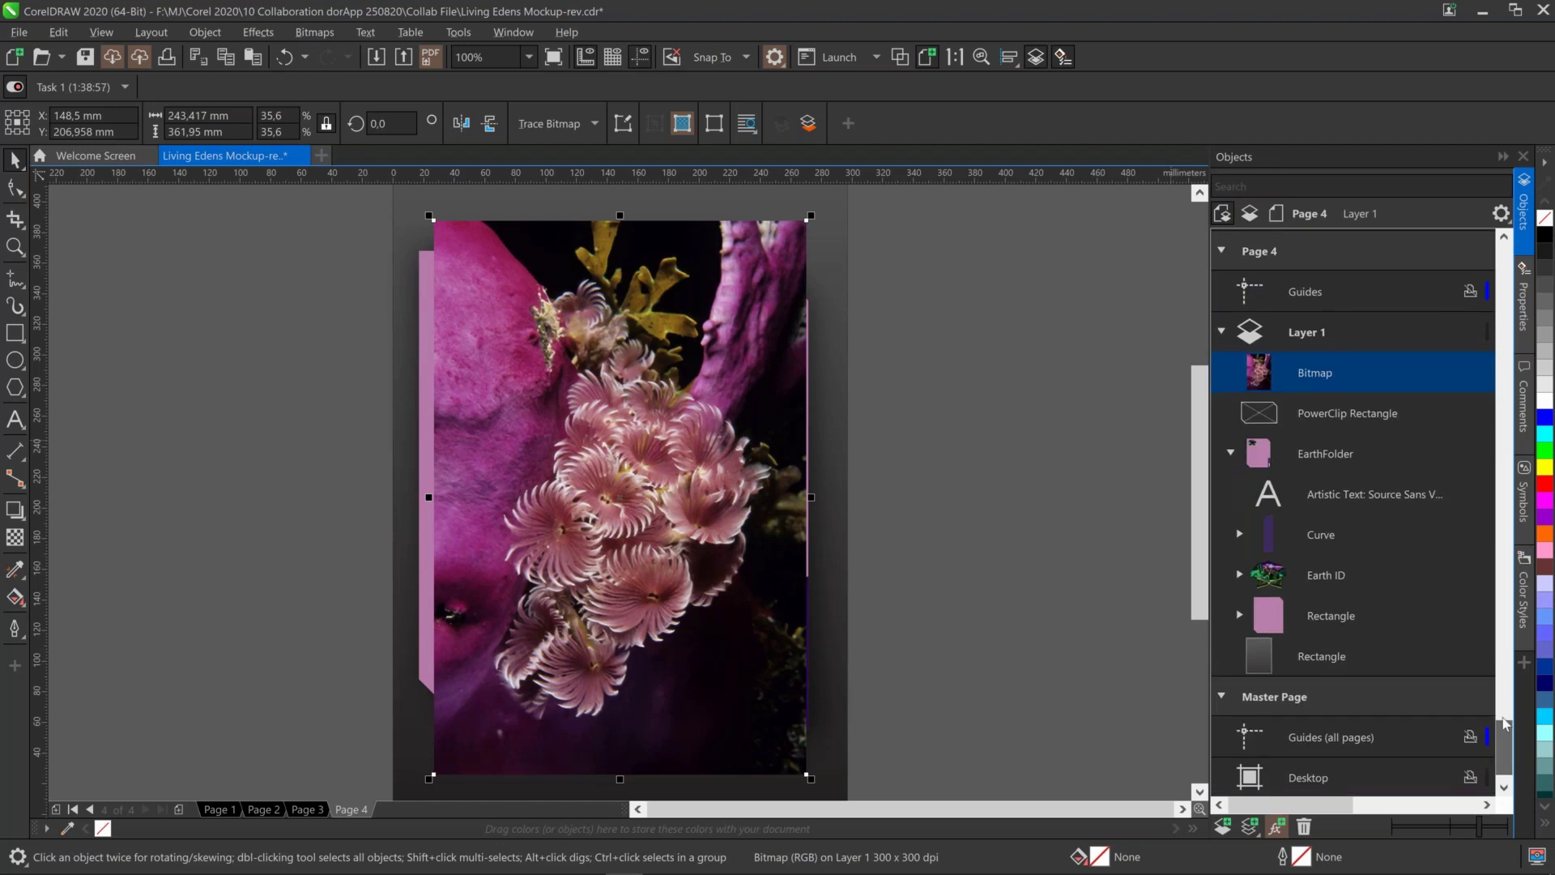
click(1374, 416)
drag(1374, 417, 1361, 371)
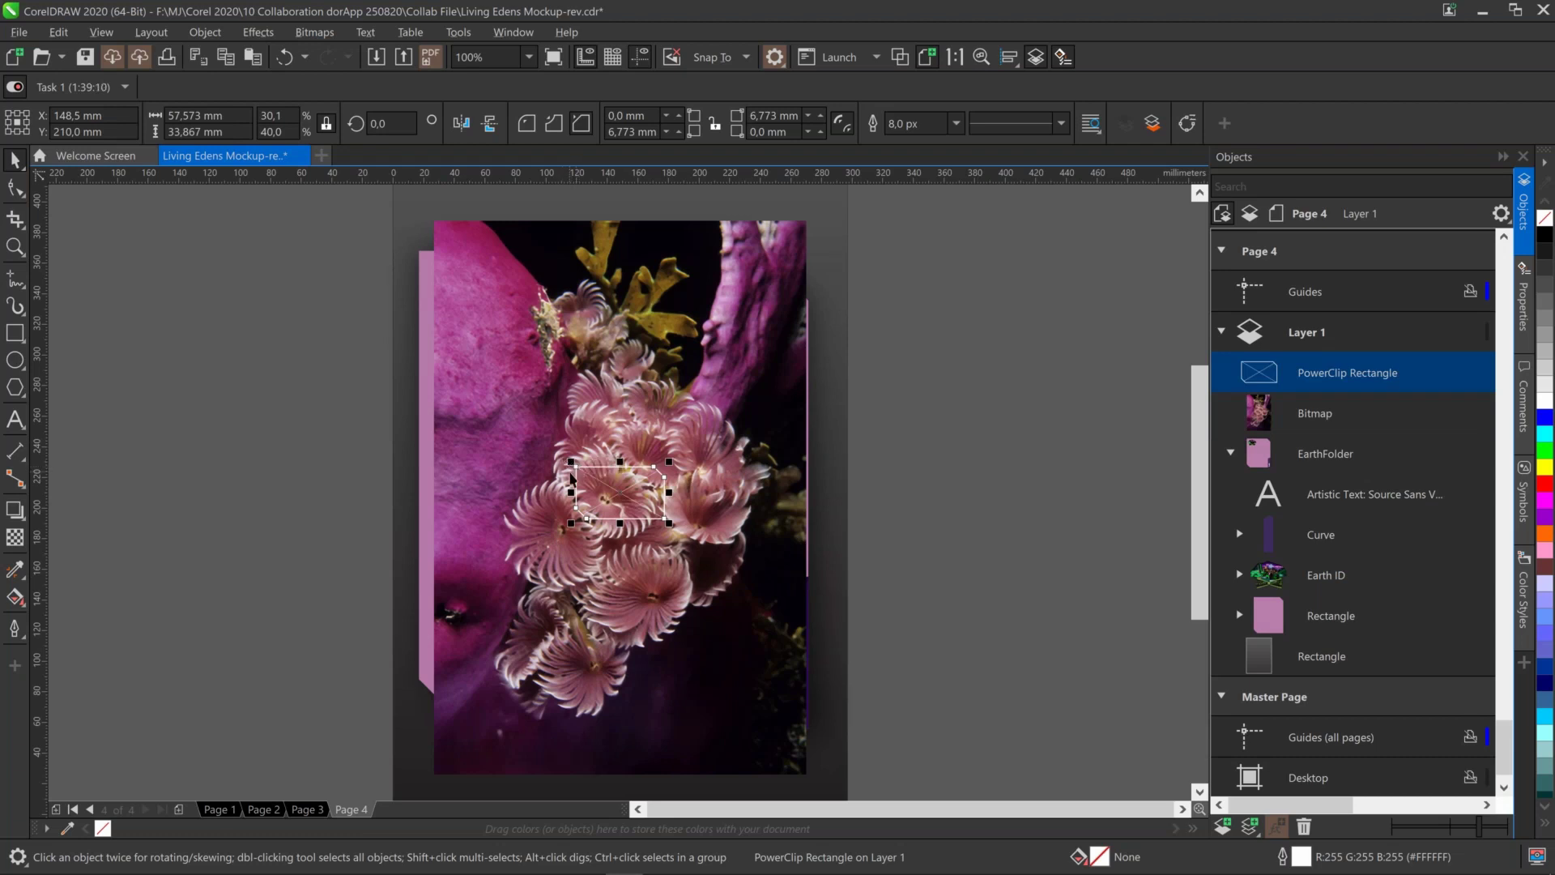
Enlarge the angled frame across the coral photo and nudge the photo up and left into place
drag(571, 463, 445, 365)
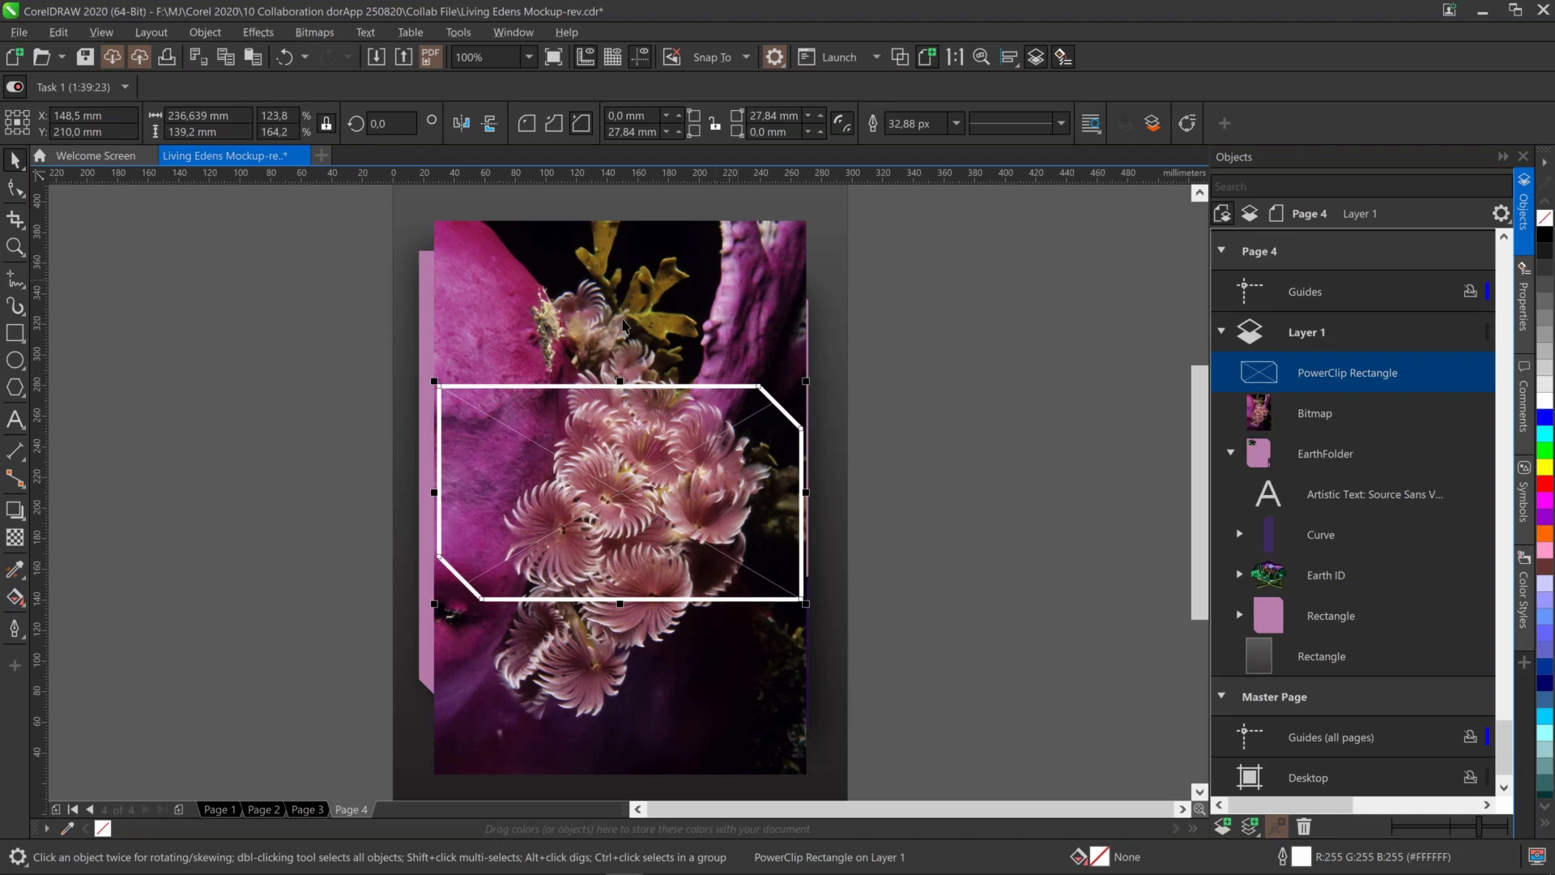
click(776, 251)
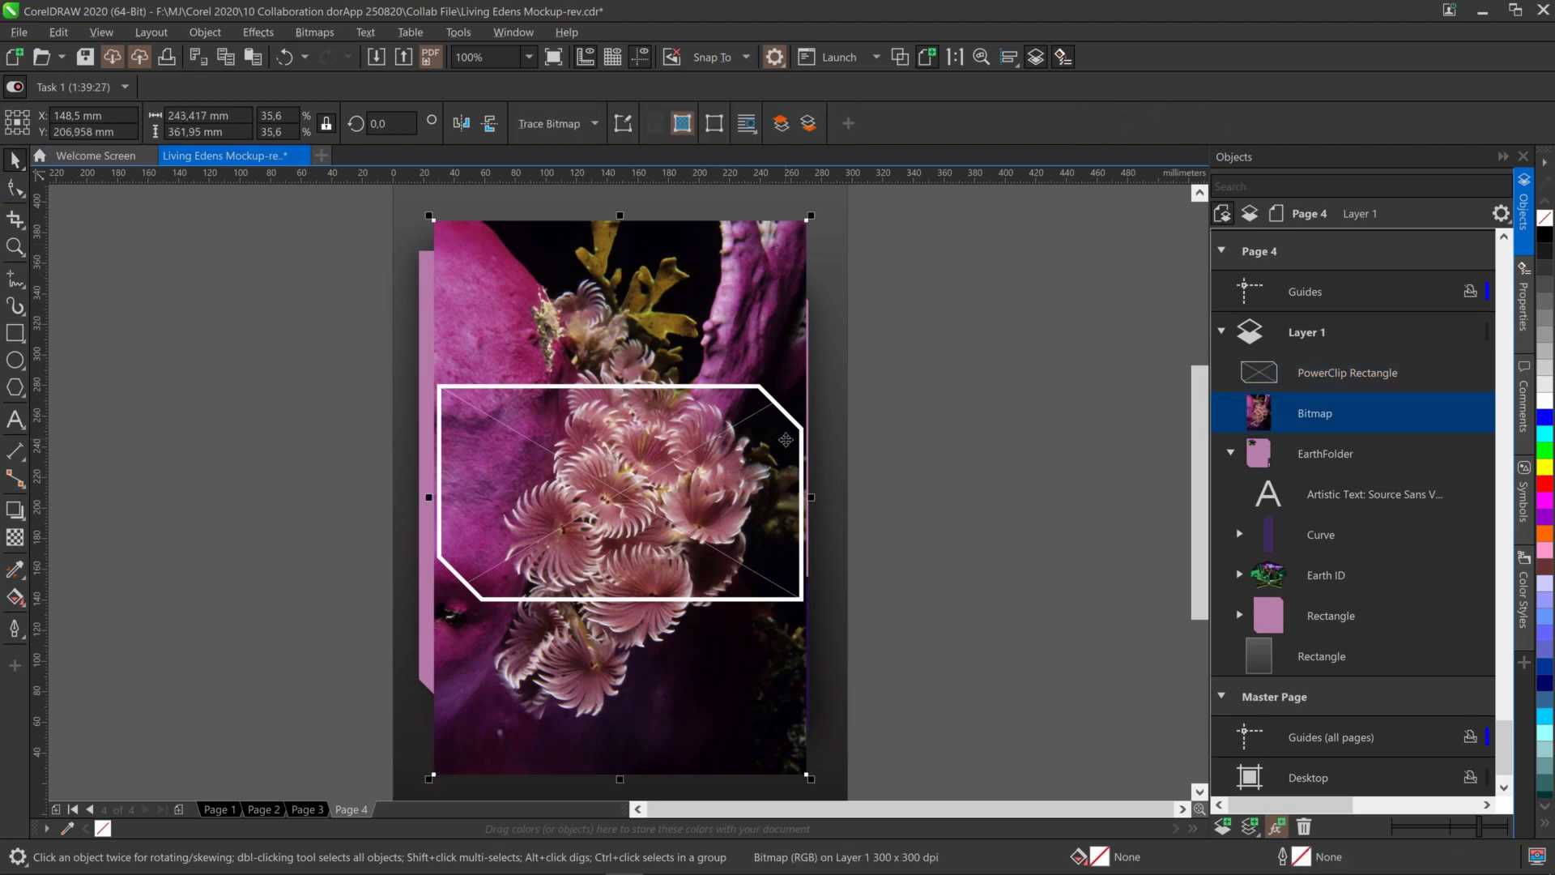
drag(735, 699, 731, 678)
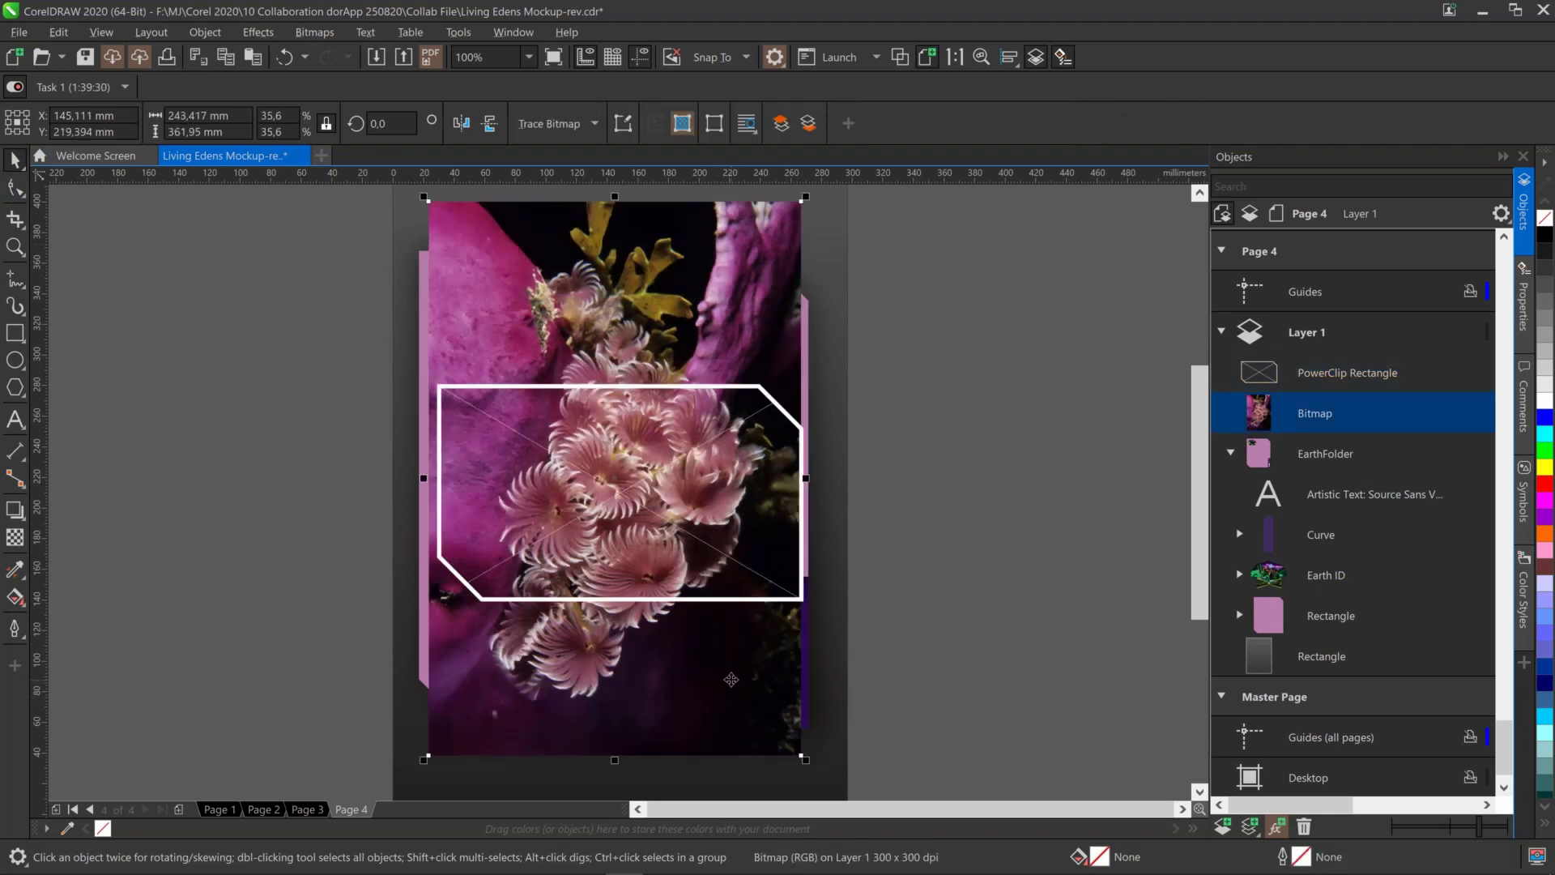
click(733, 678)
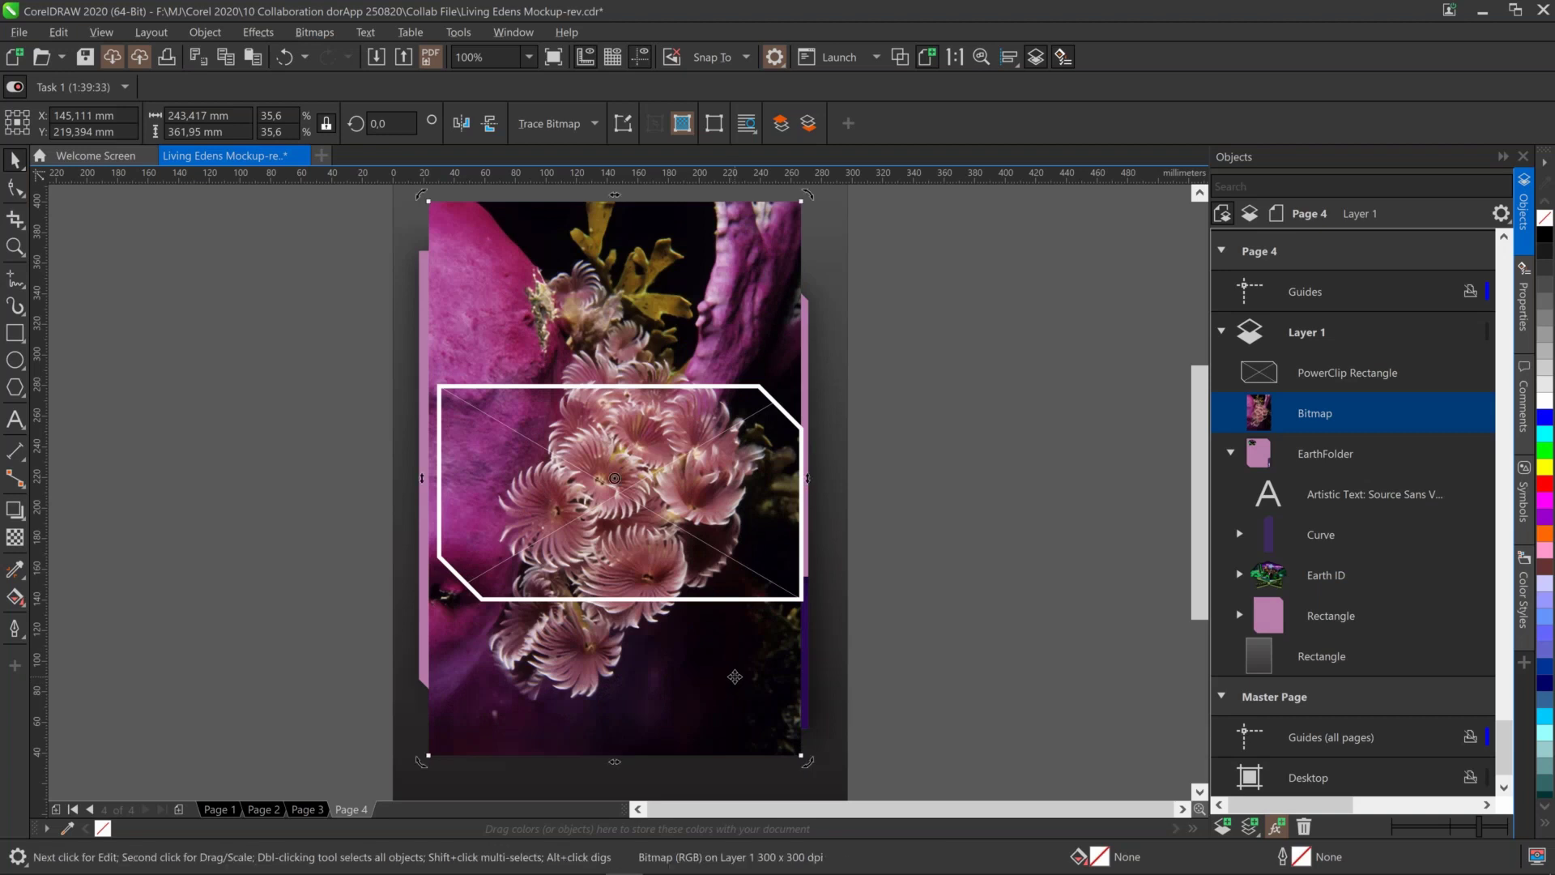
drag(735, 677, 738, 672)
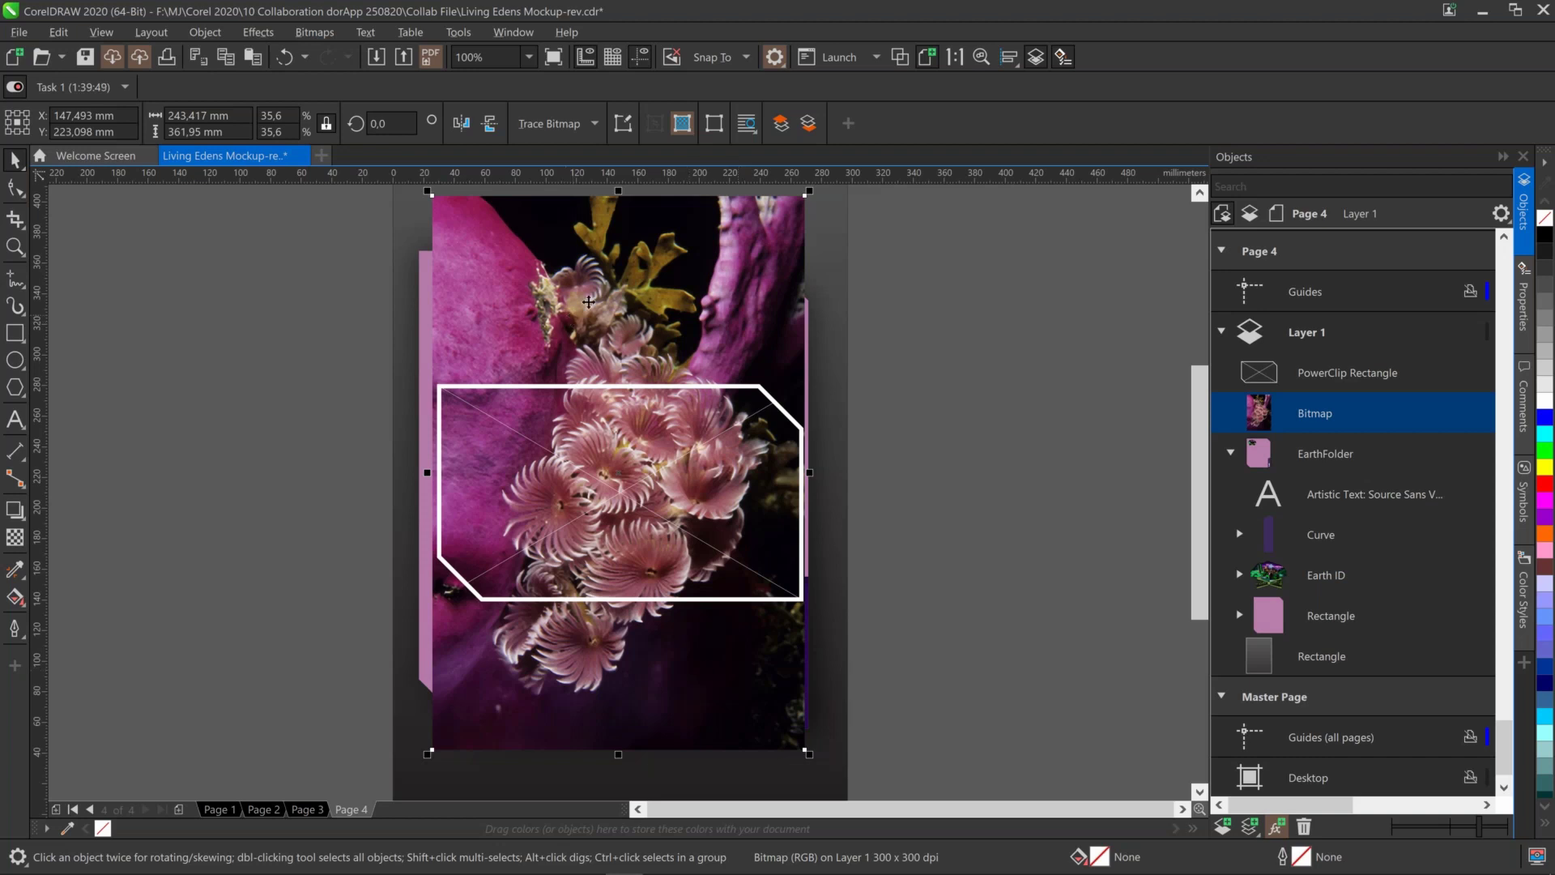
Use PowerClip Inside to place the coral photo inside the angled white frame
right_click(629, 294)
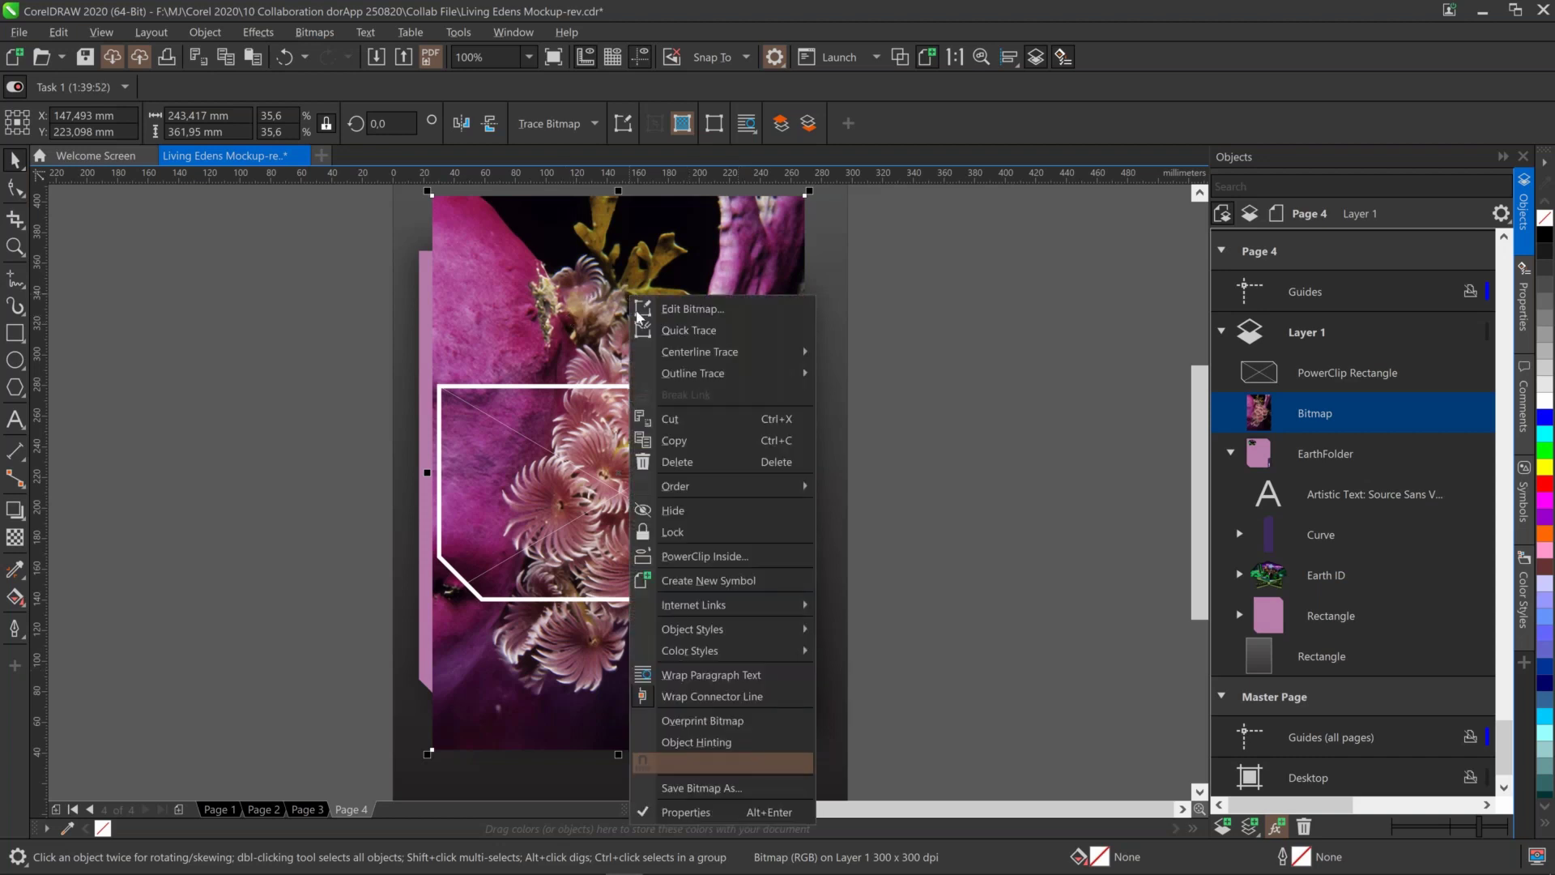
mouse_move(662, 381)
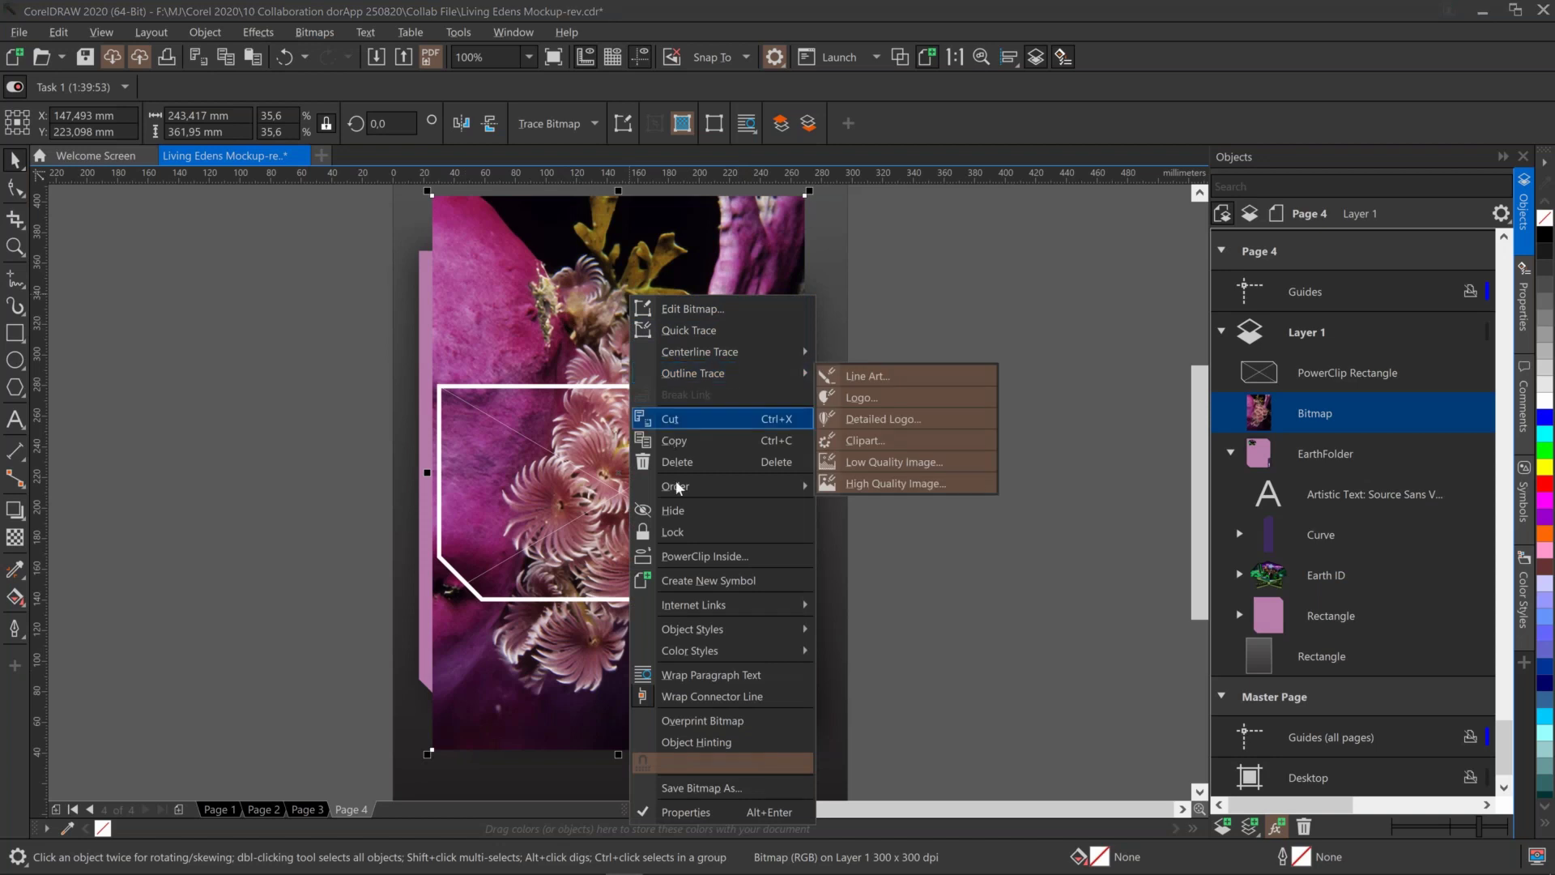
click(705, 555)
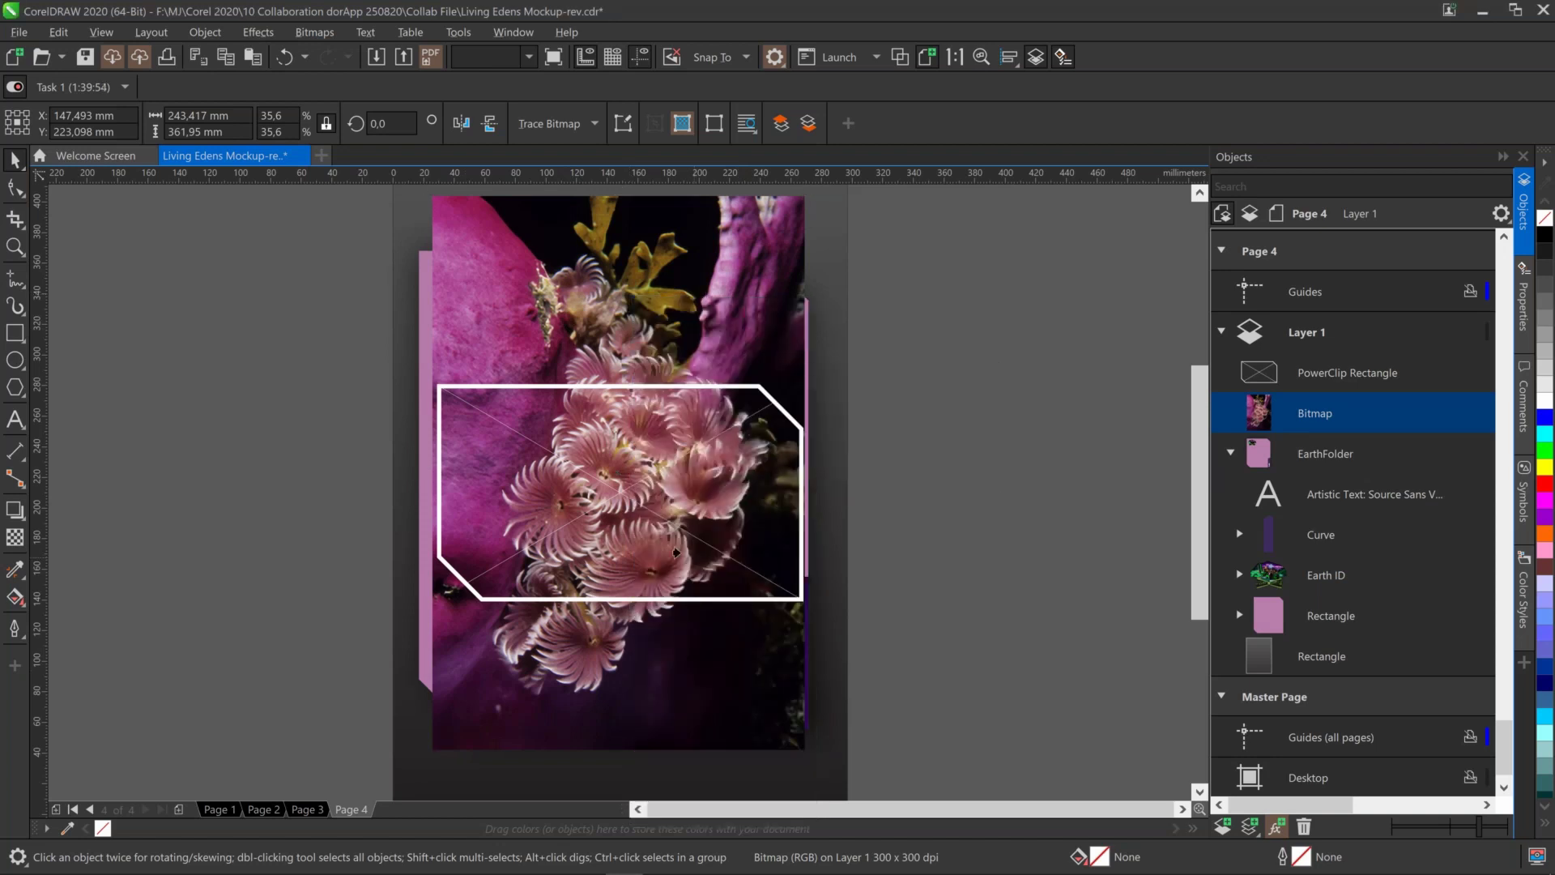
click(463, 388)
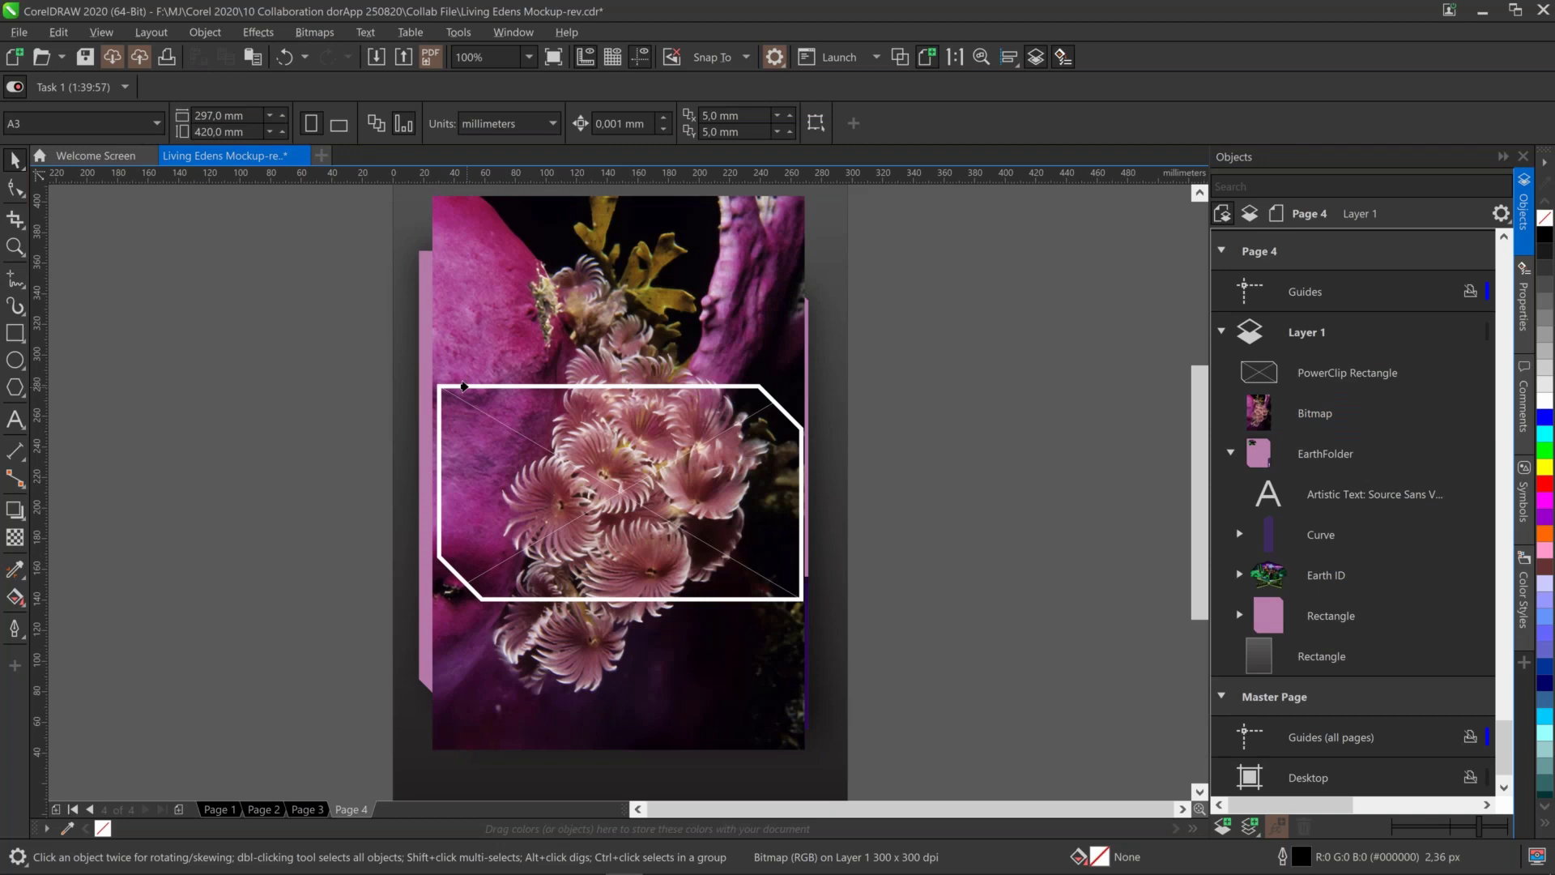
click(464, 387)
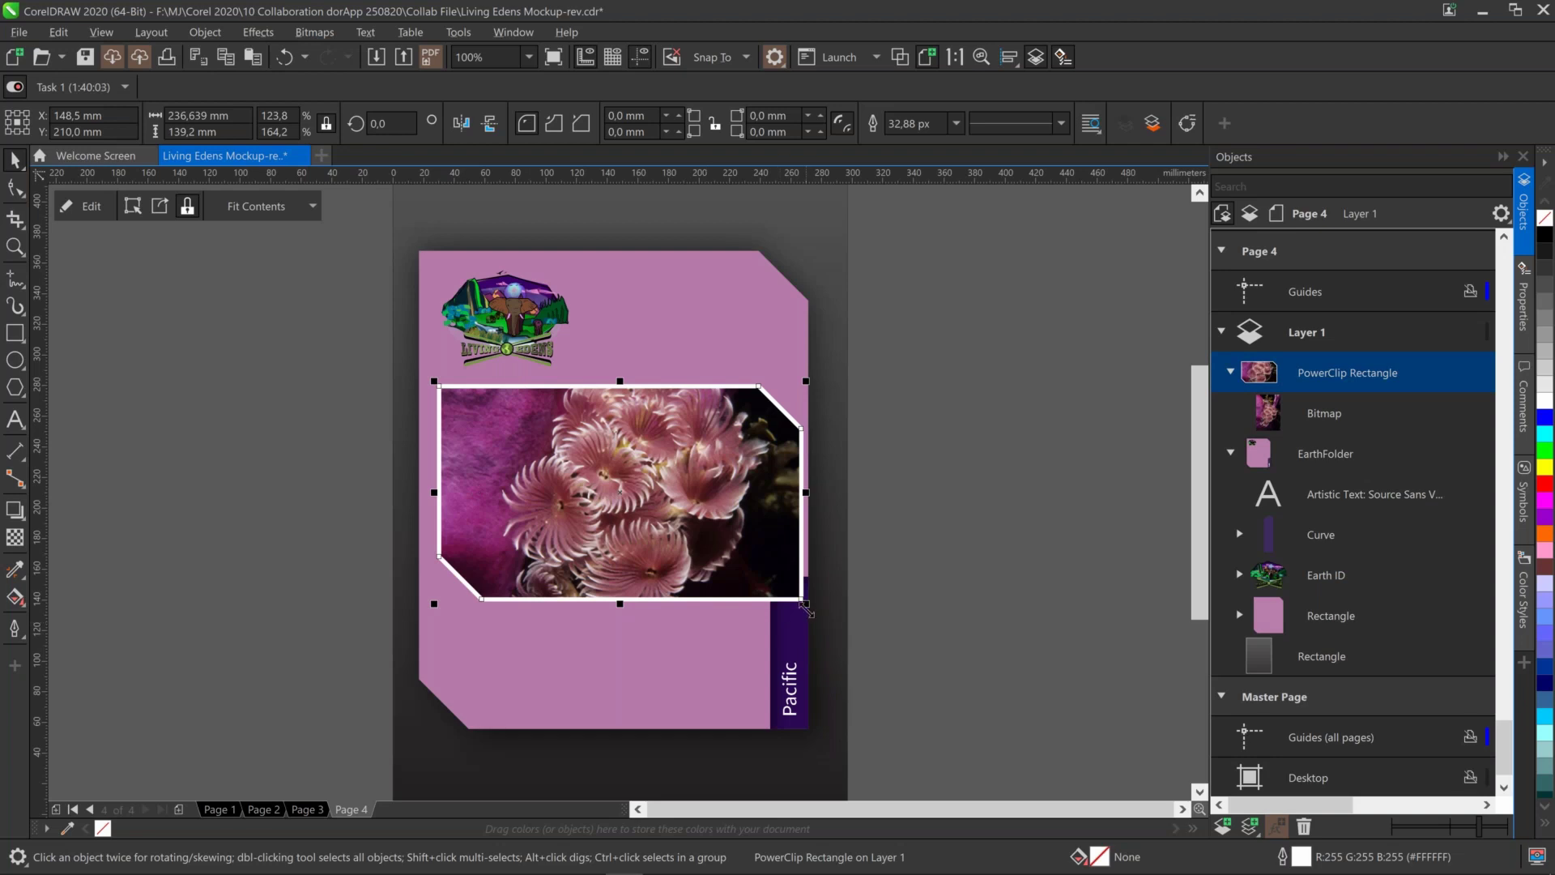
Shrink the coral PowerClip frame to about 88% and drag it lower on Page 4
drag(806, 604, 756, 573)
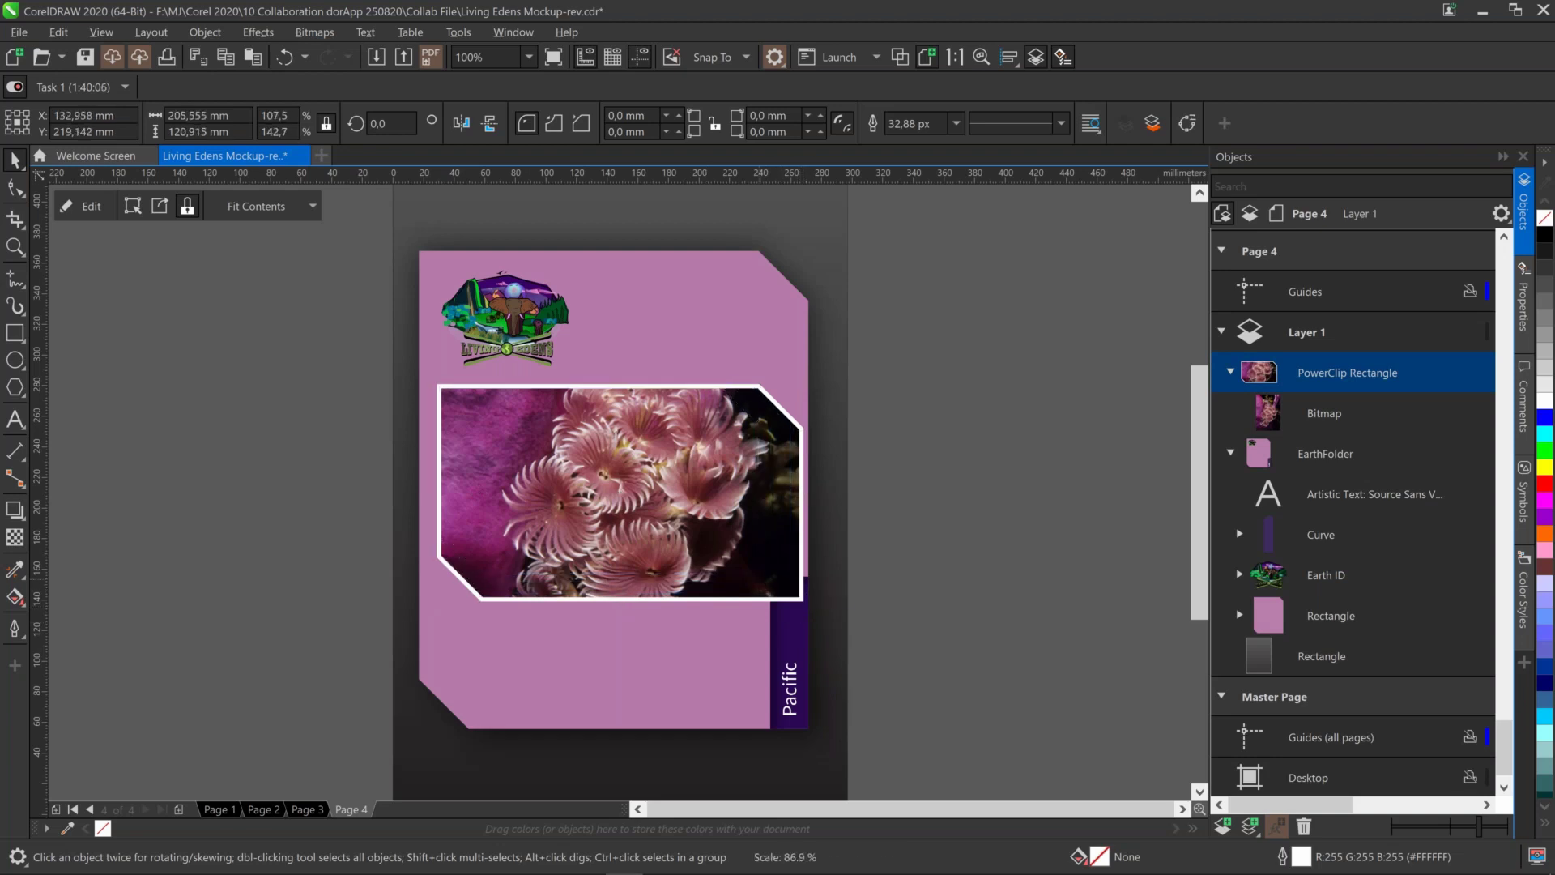
drag(668, 518, 667, 581)
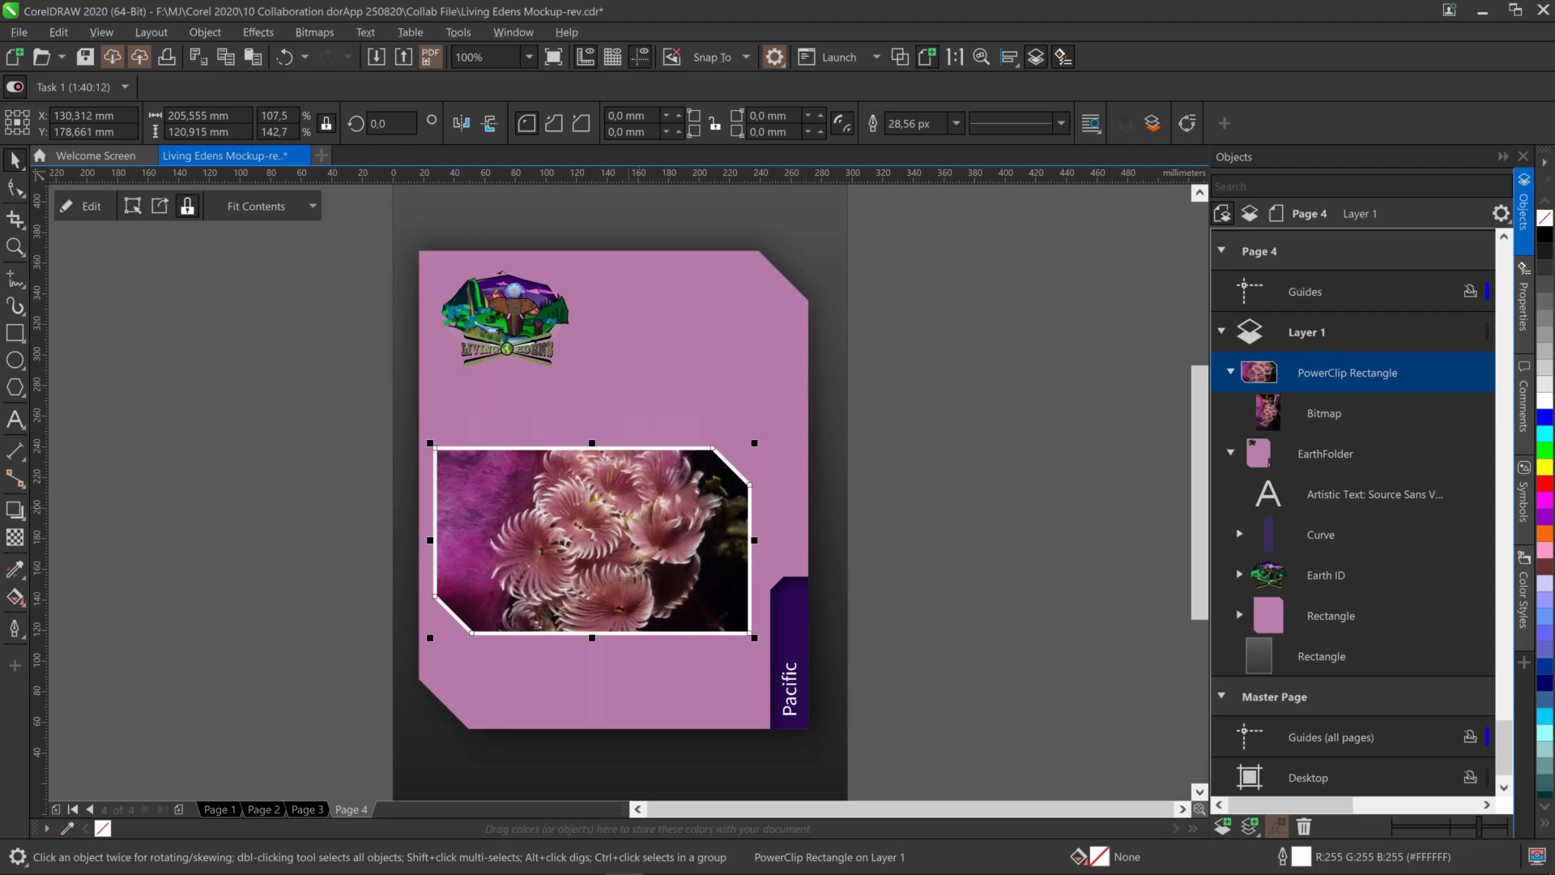
click(911, 441)
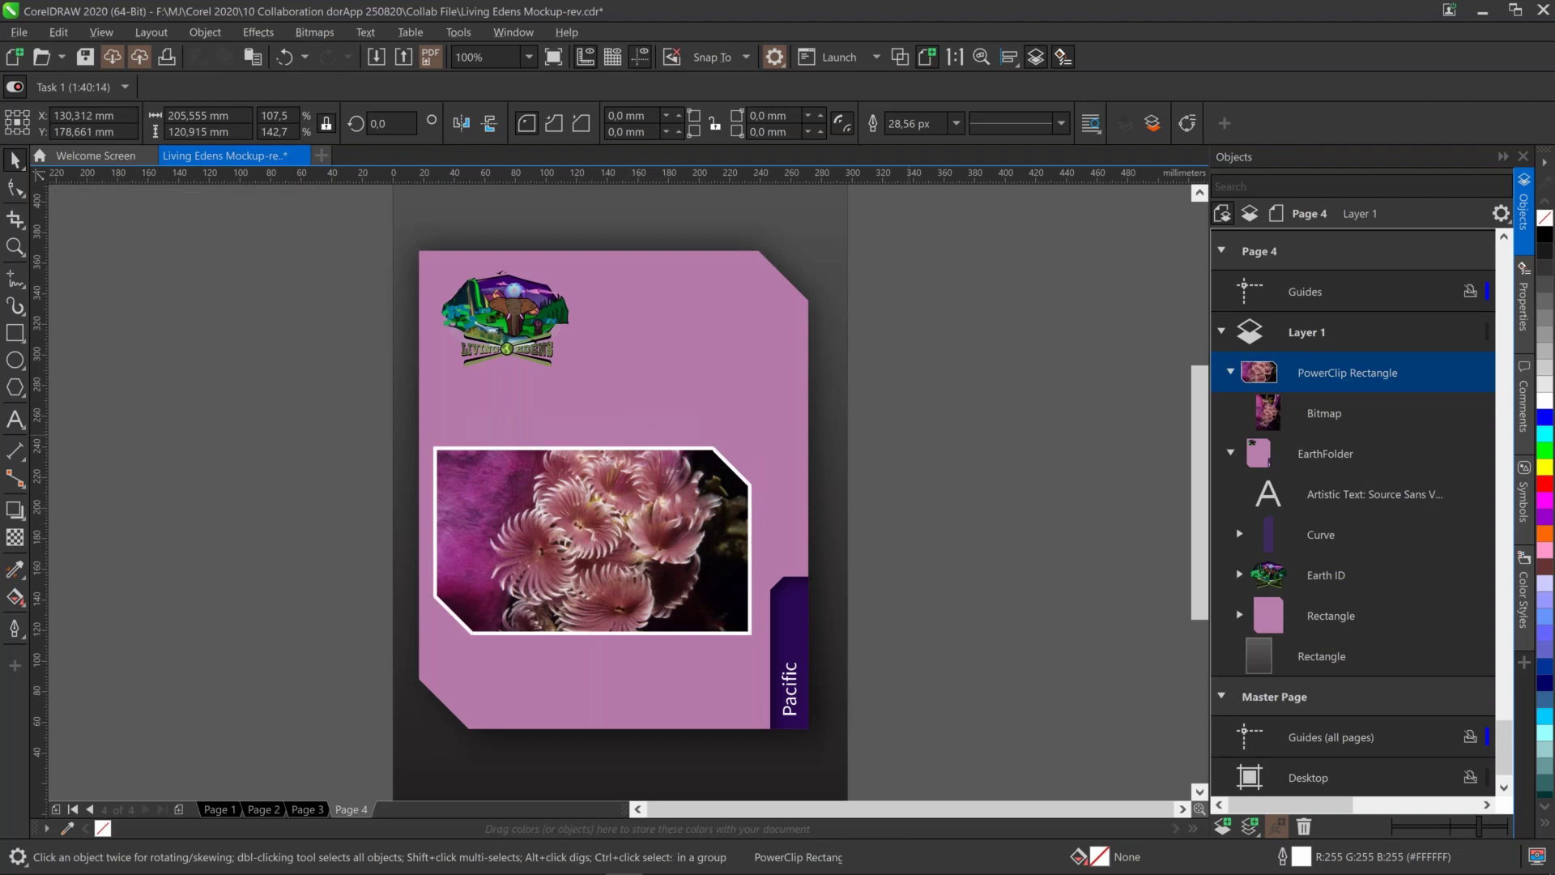
click(742, 519)
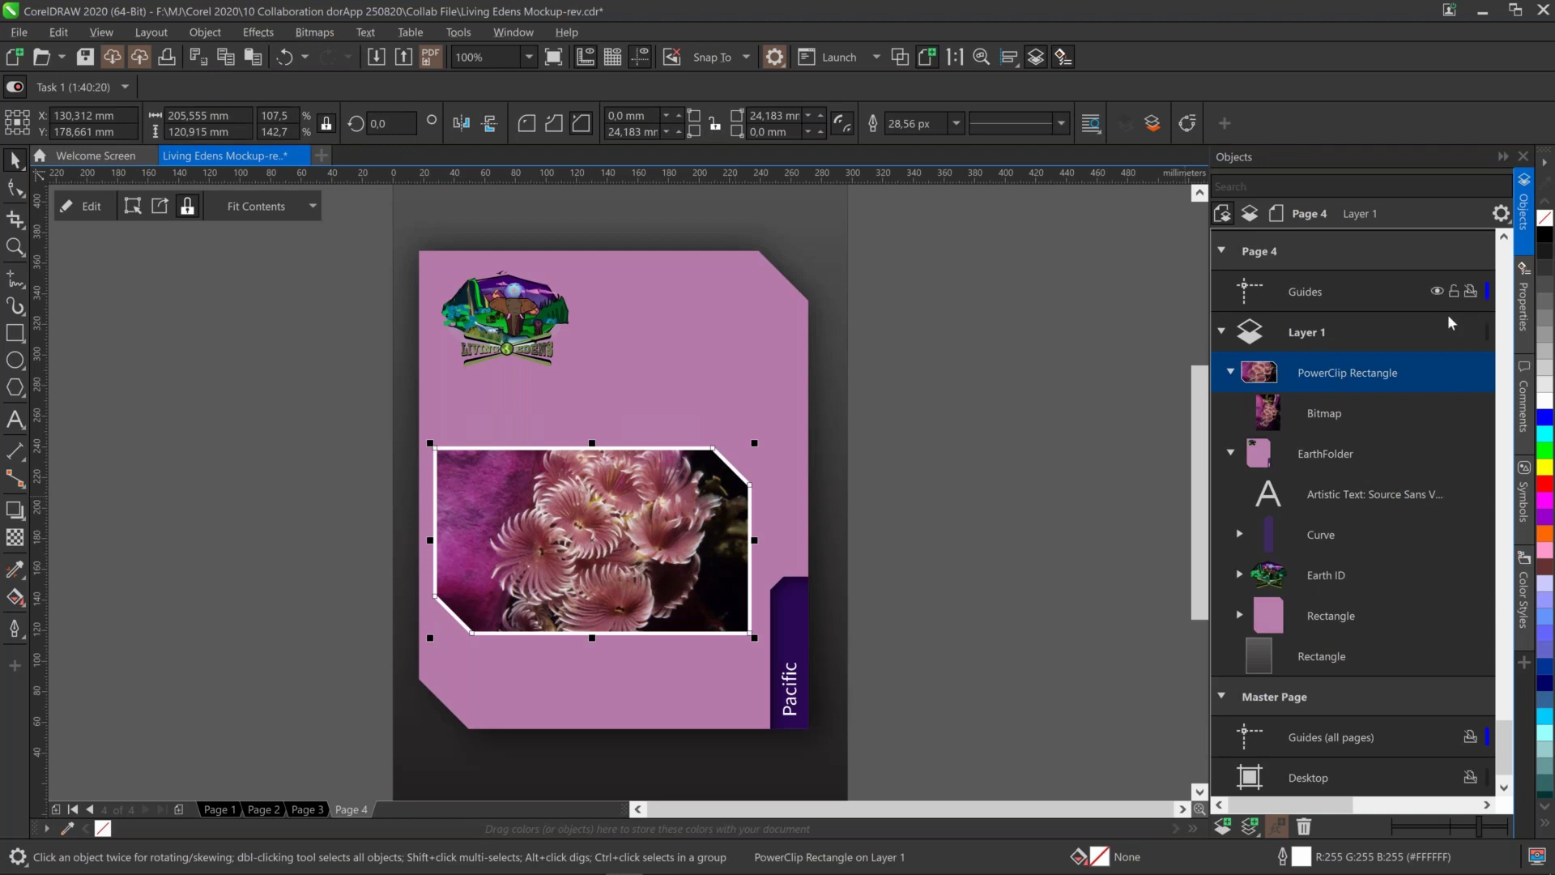
In the Properties docker, set the frame's outline width to 16.0 px, then deselect
click(1525, 298)
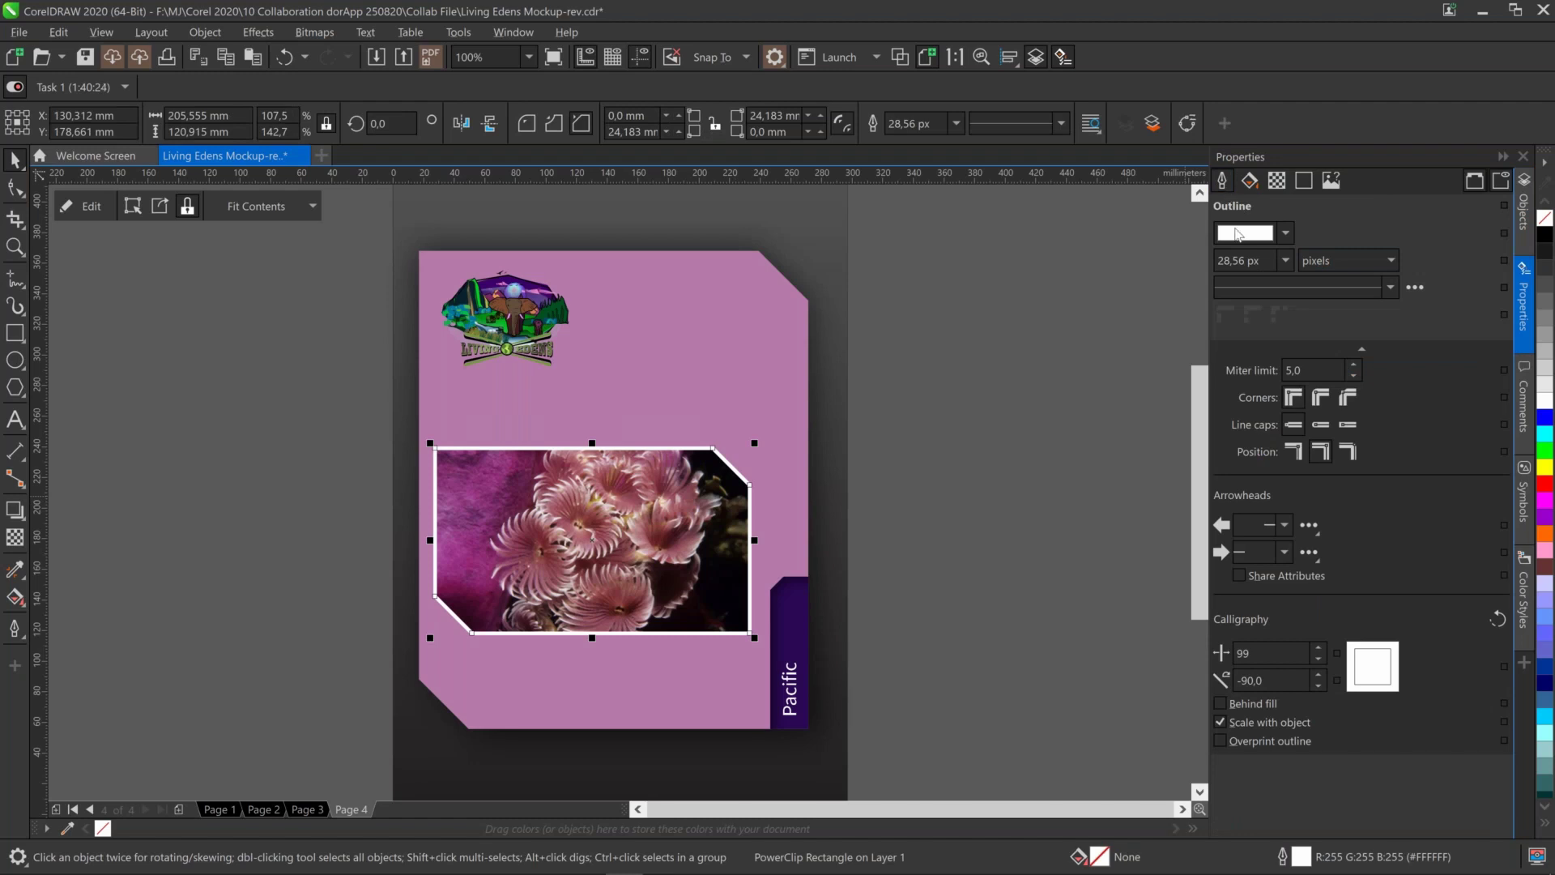
click(1284, 261)
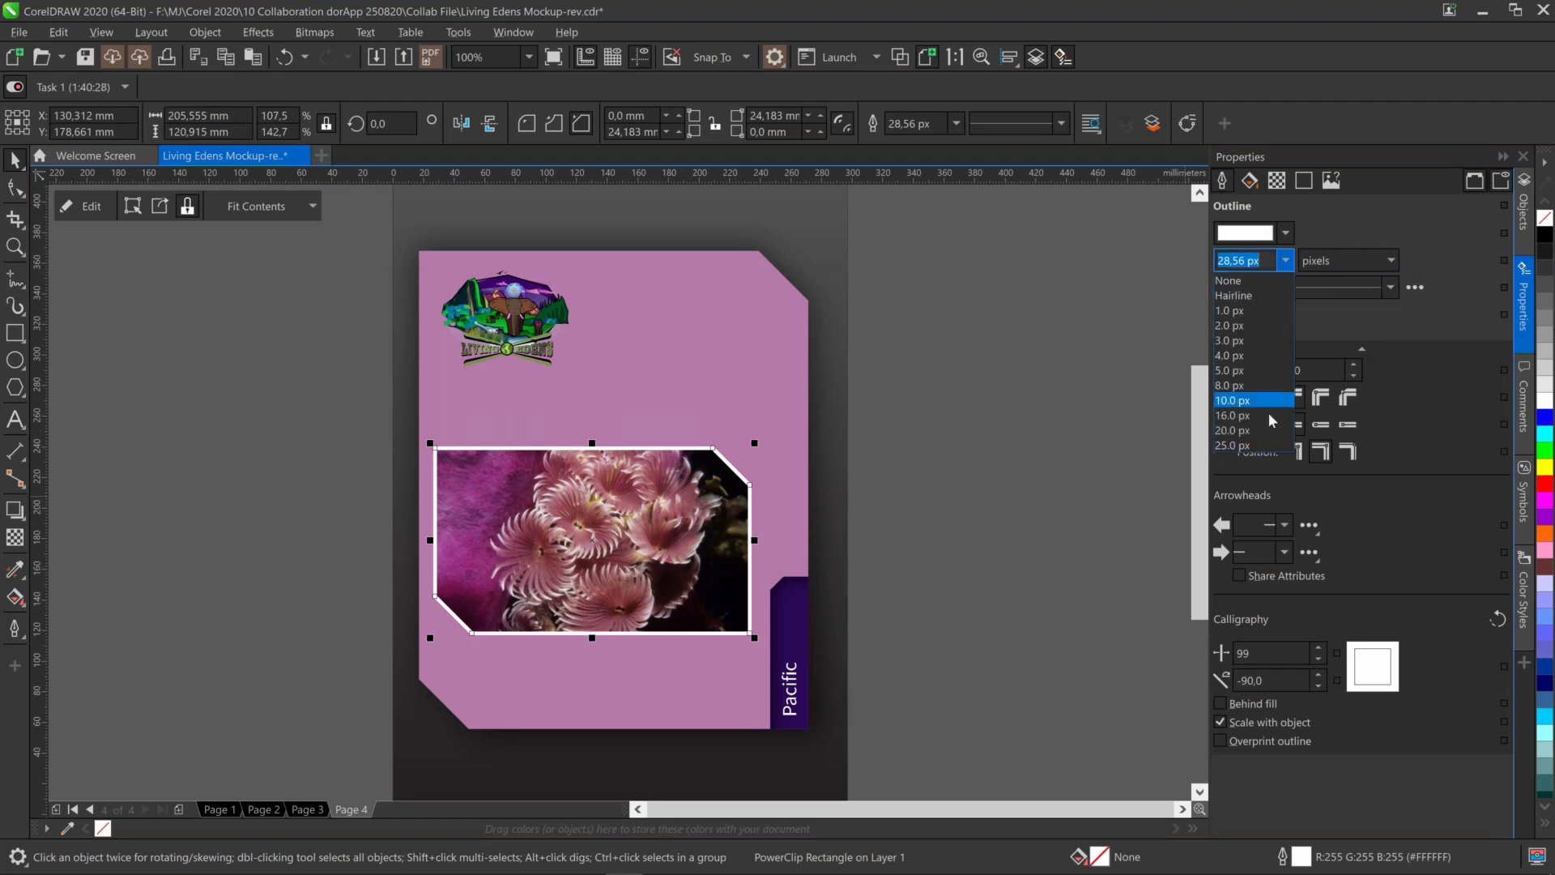
click(1267, 416)
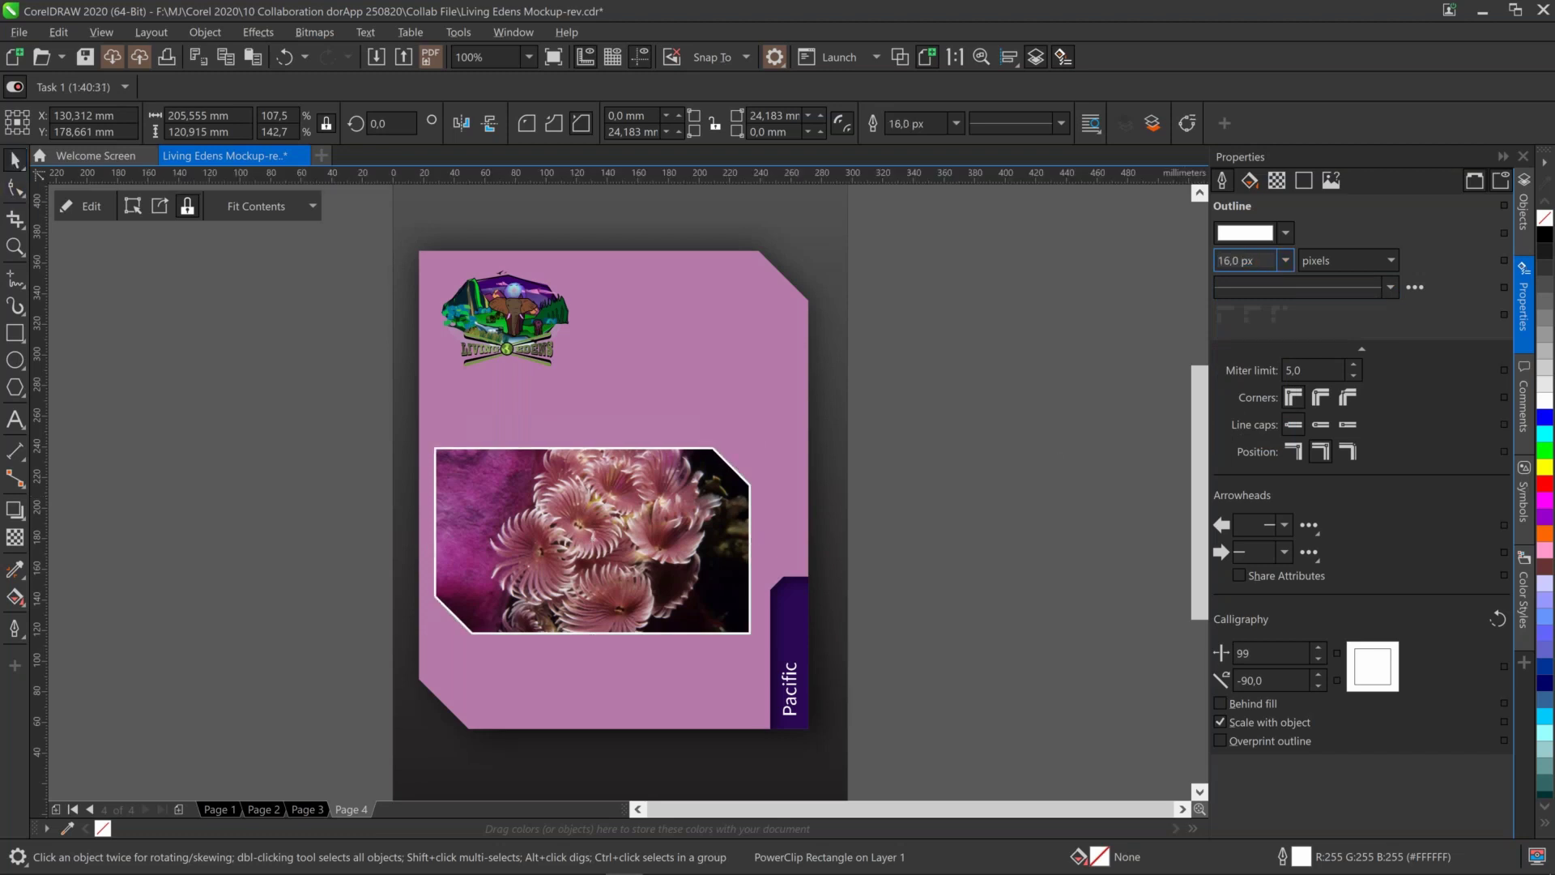
click(154, 298)
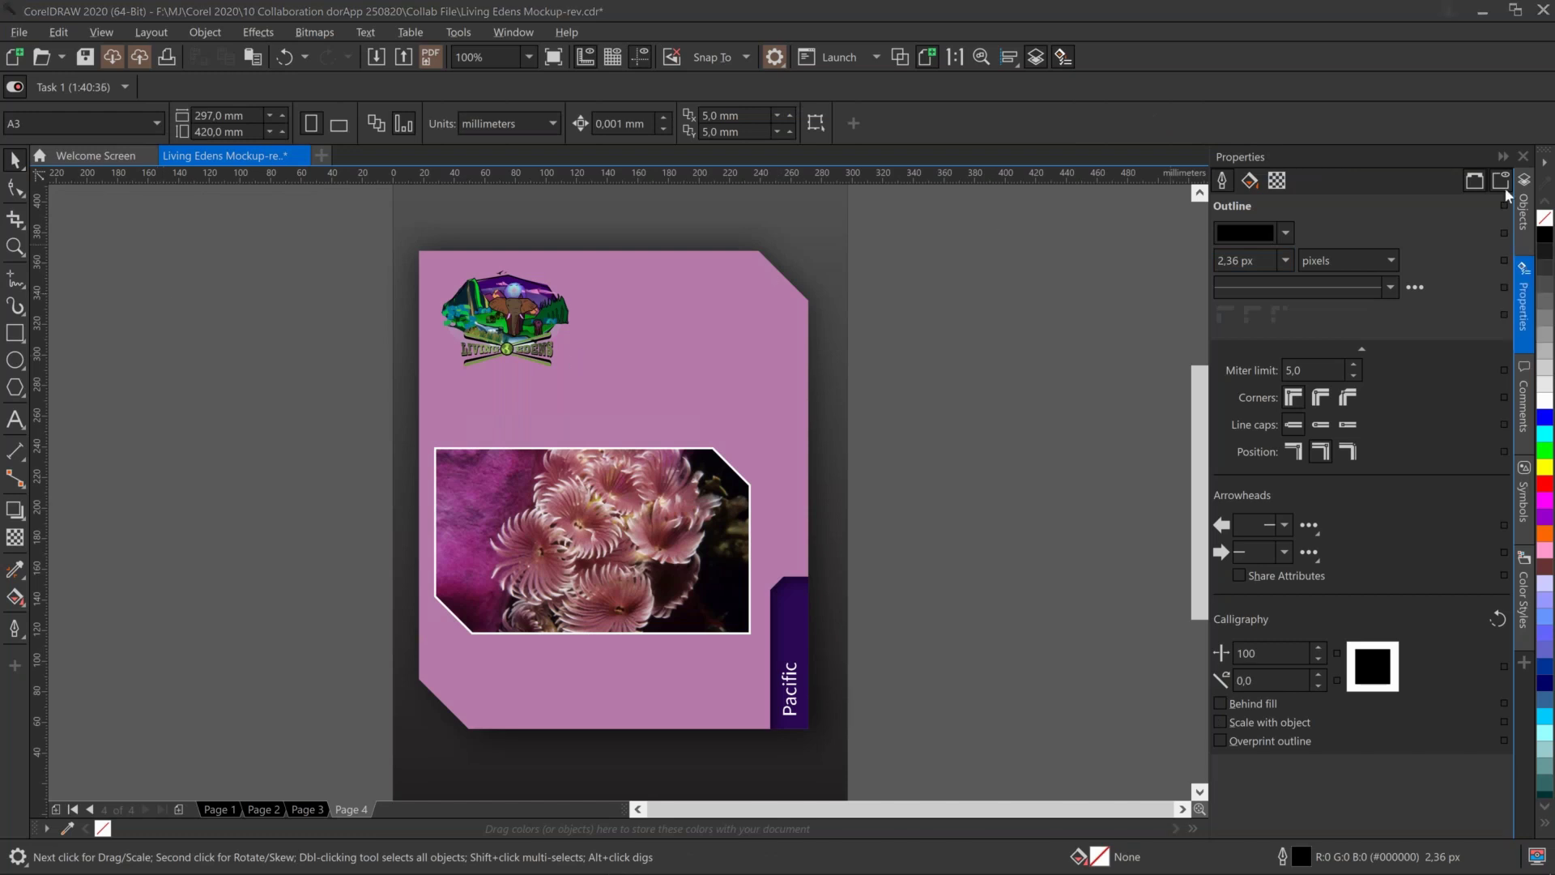
In the Comments docker on Page 2, post a reply tagging both reviewers in the photos thread
click(1526, 392)
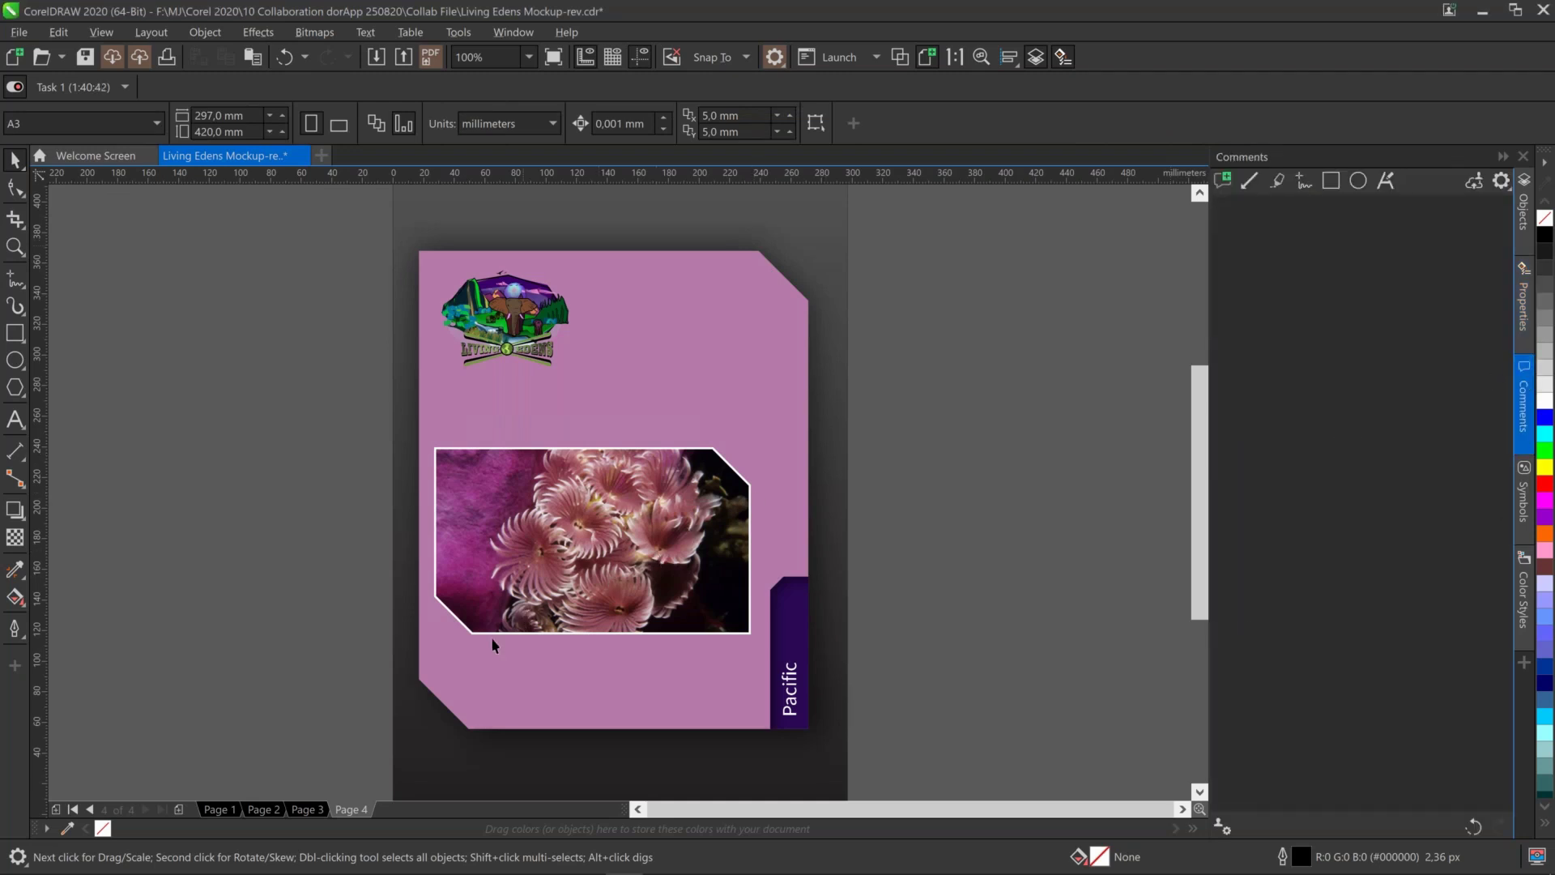
click(257, 809)
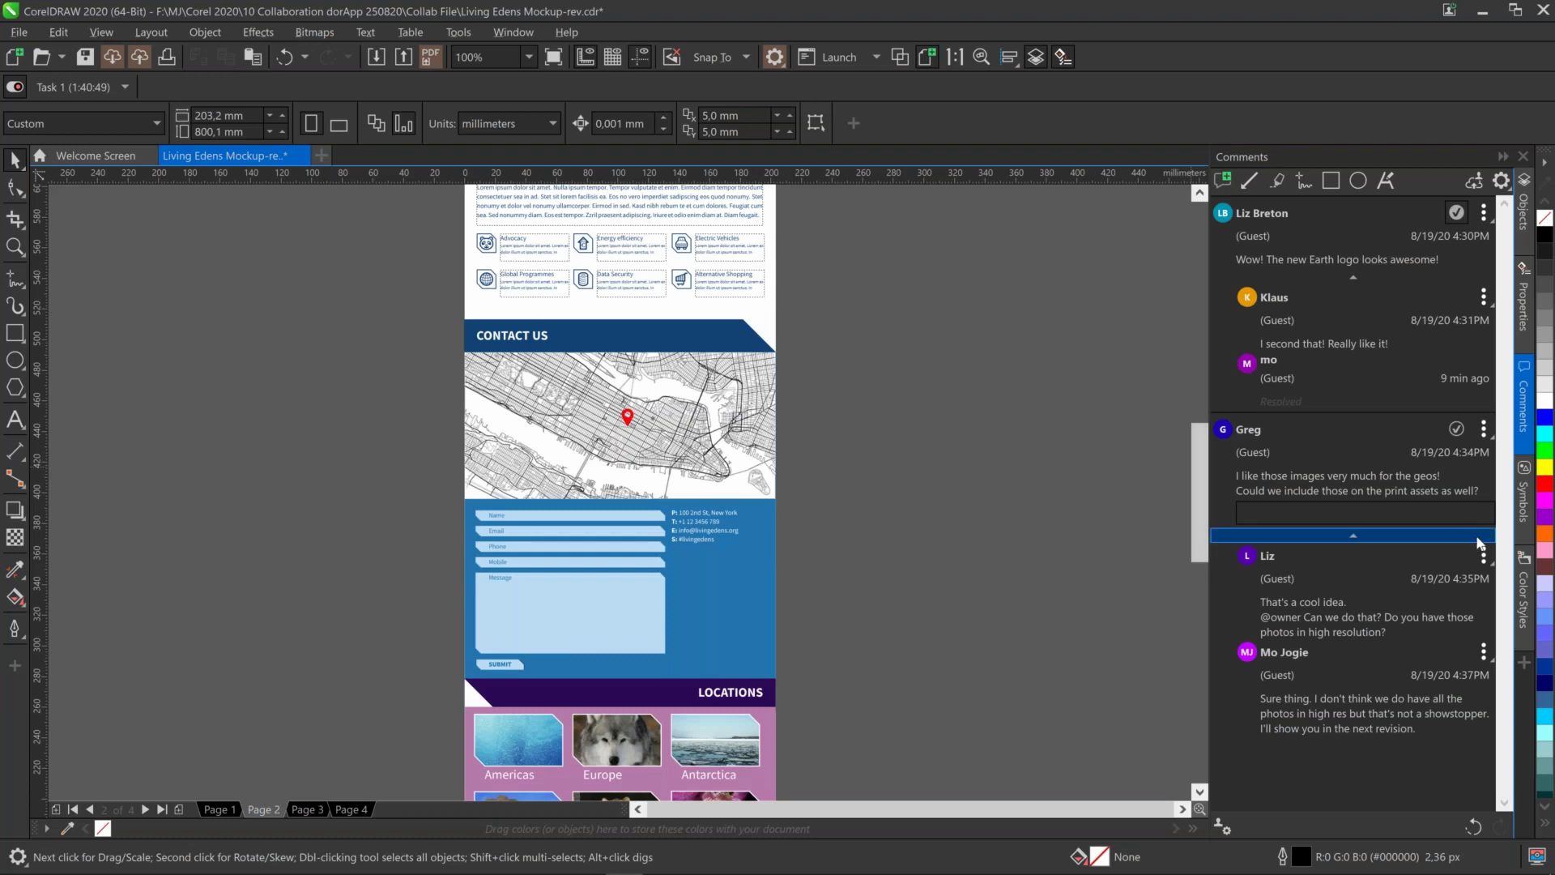
click(1483, 559)
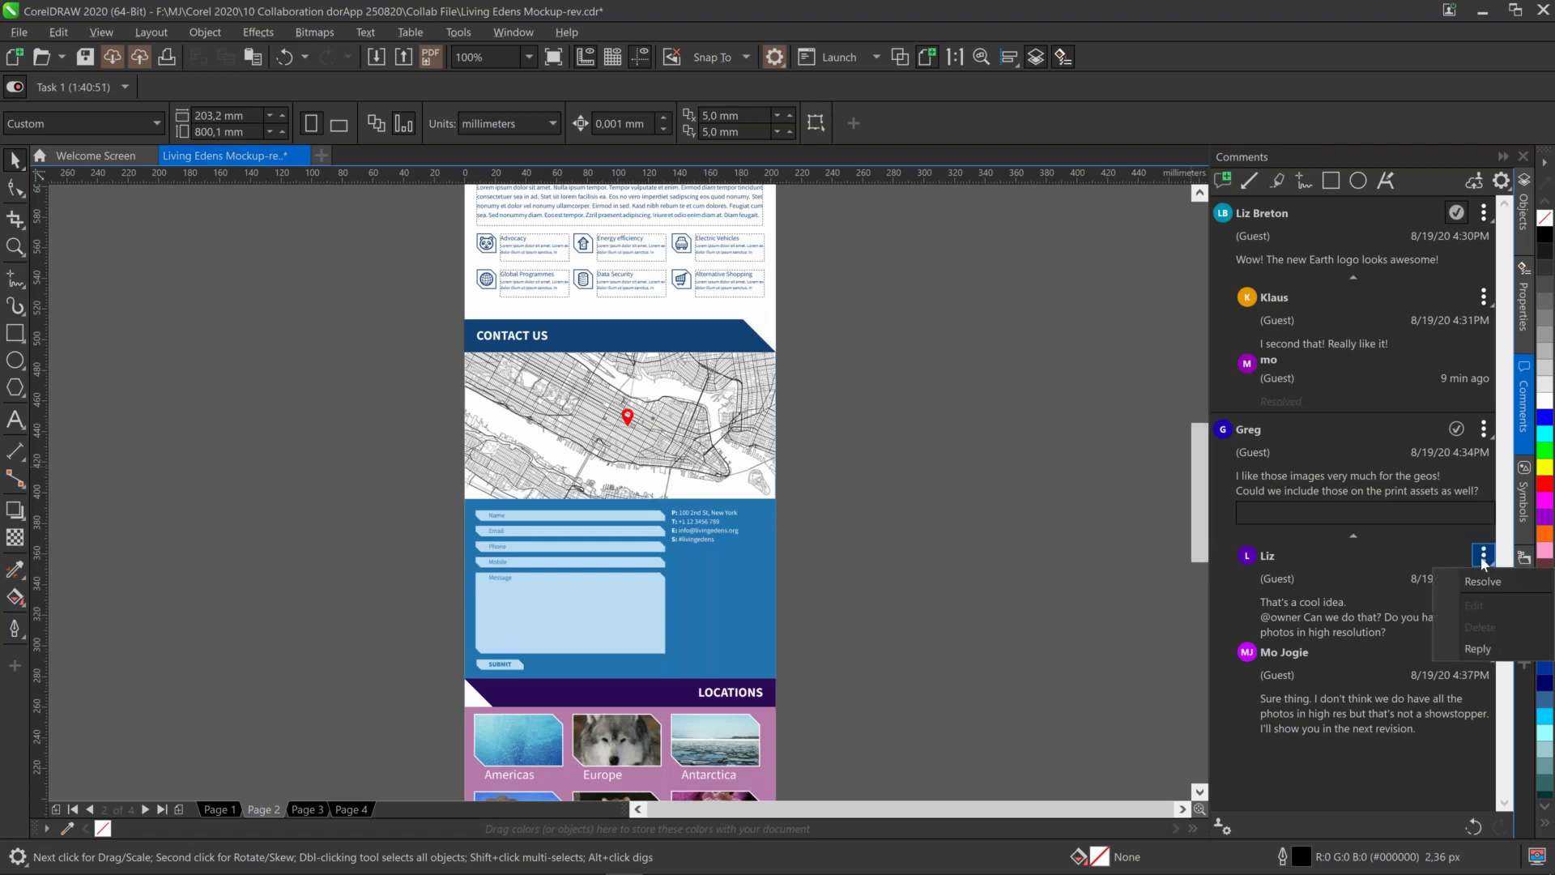
click(1483, 649)
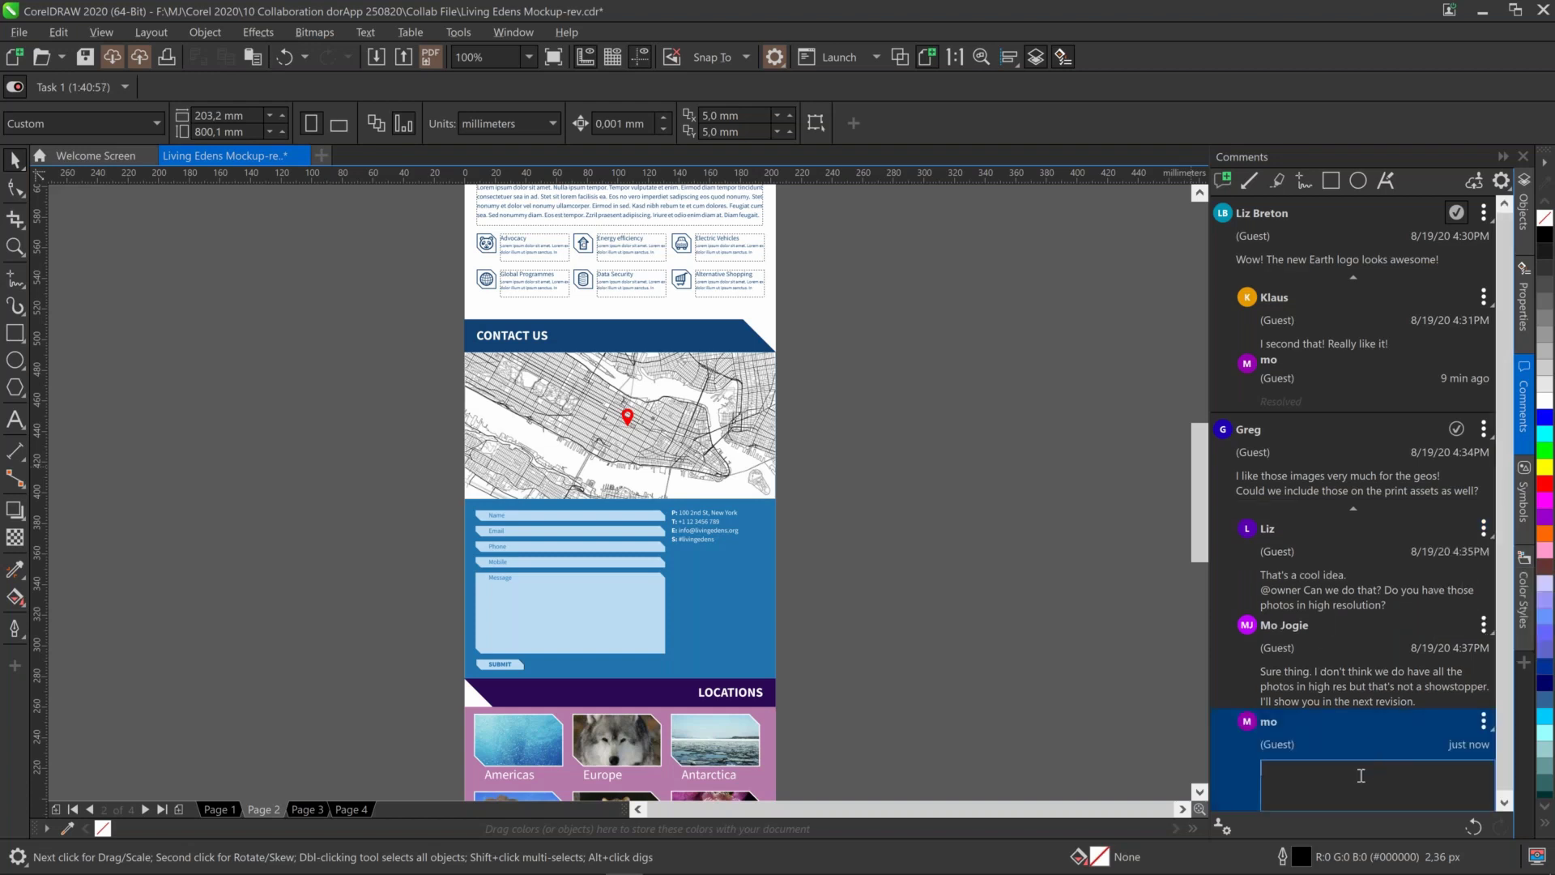
text(@ Greg and @Liz,)
key(Return)
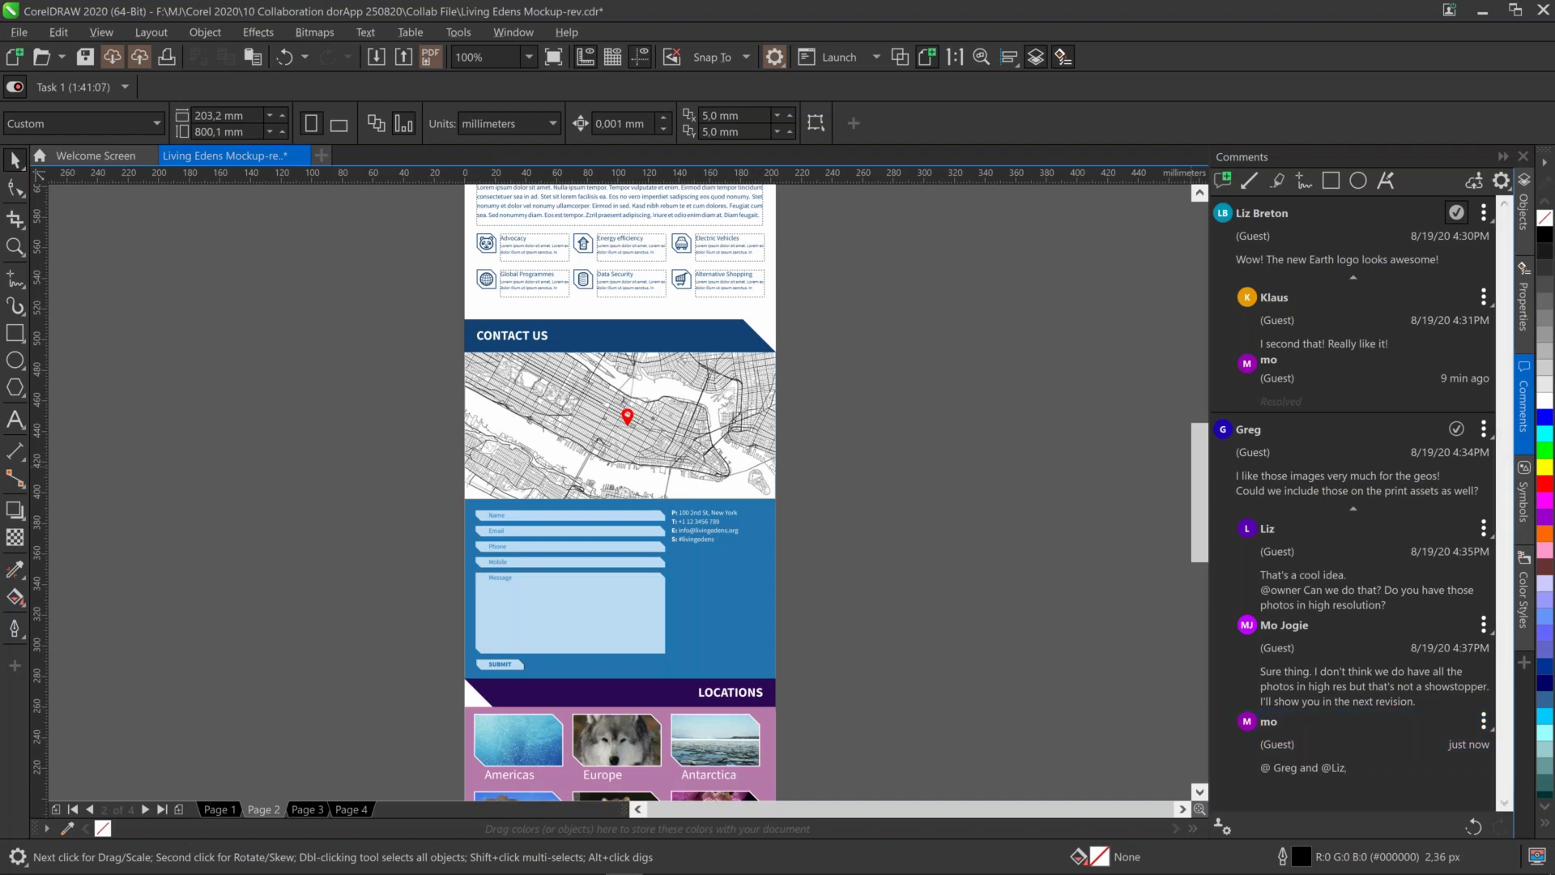
Edit the posted reply to append '- Please see Page 4 for updates'
click(1484, 721)
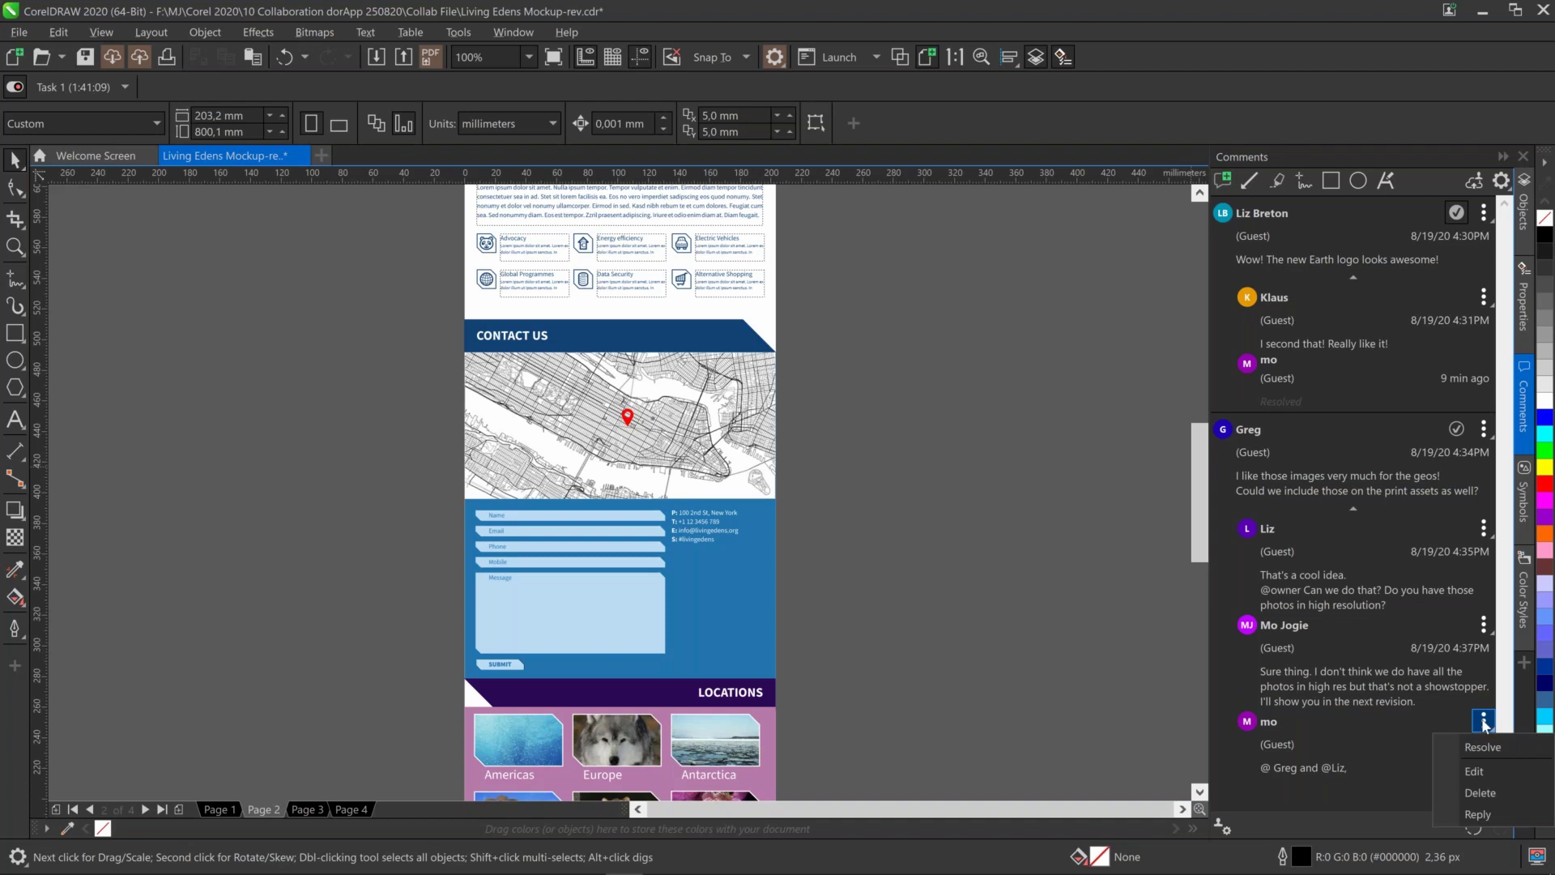
click(1493, 768)
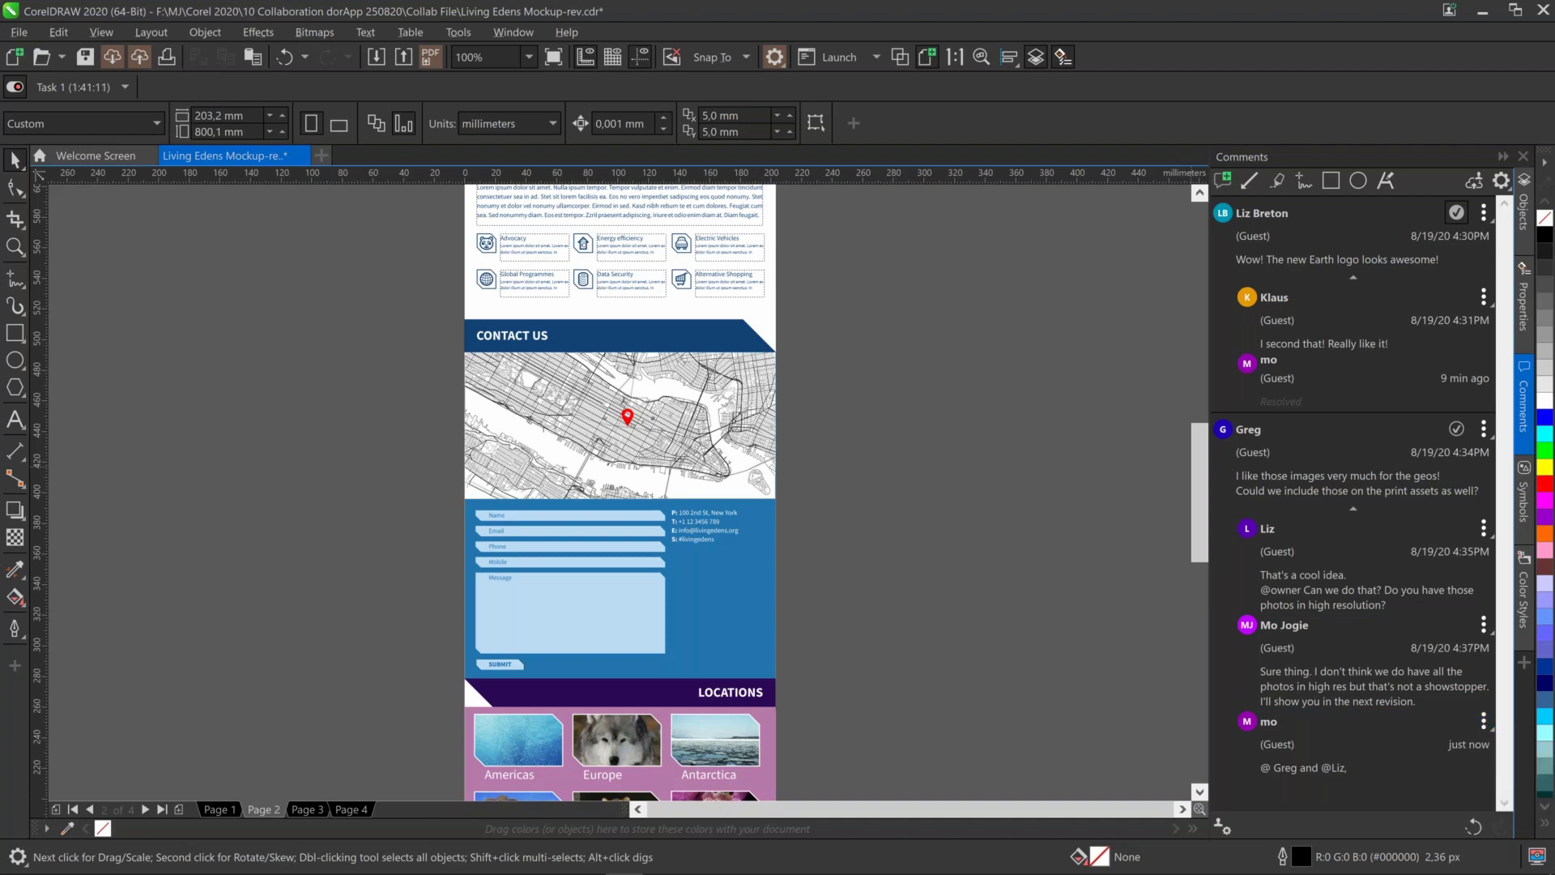
text(- Please see )
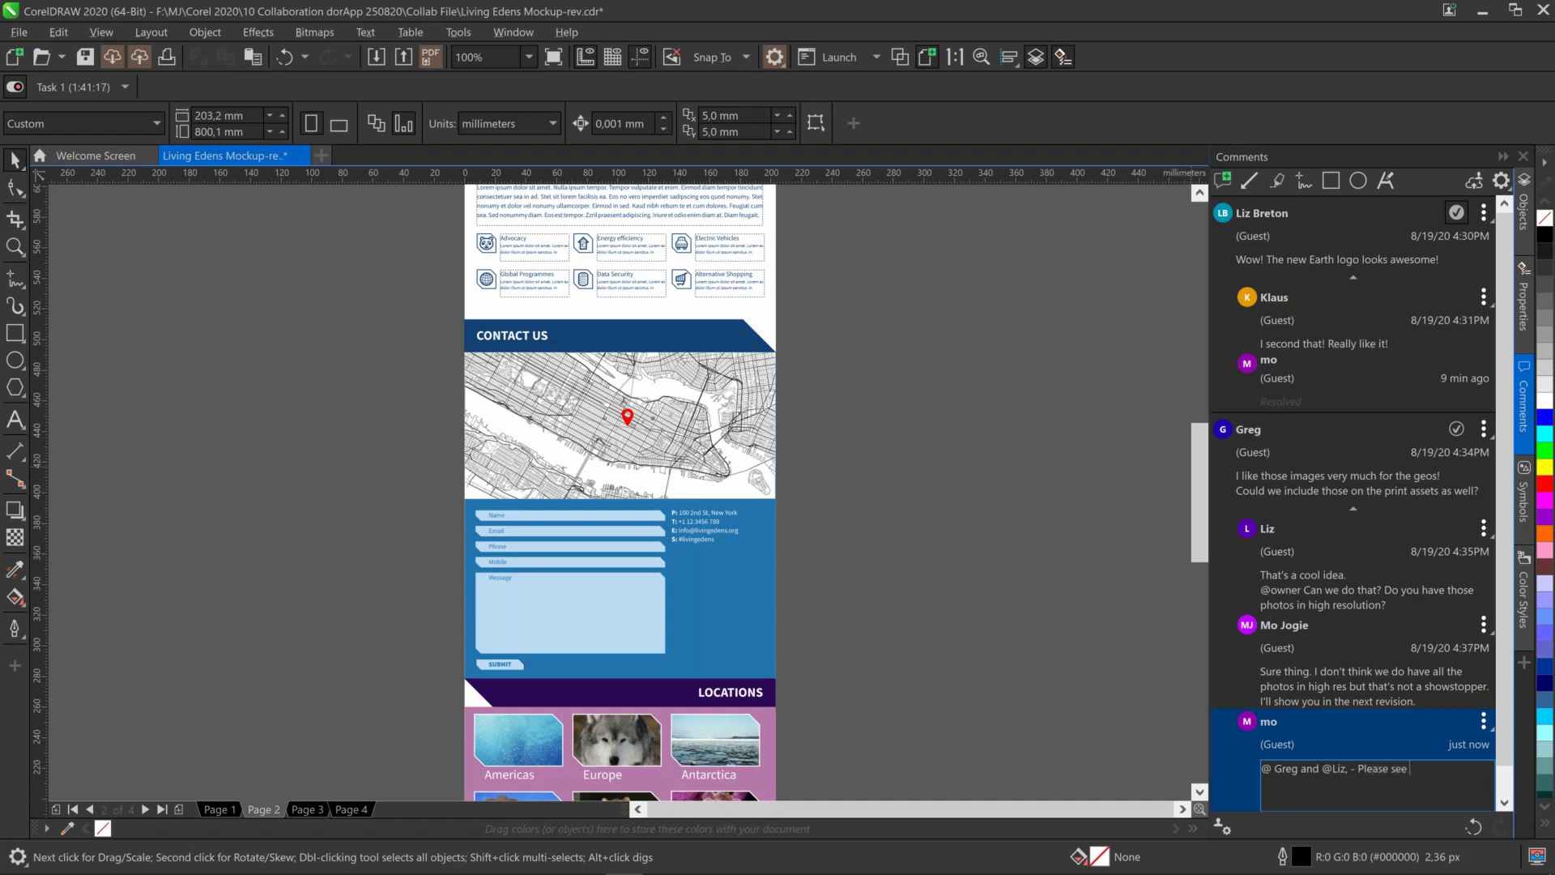
text(Page 4 for updates)
key(Return)
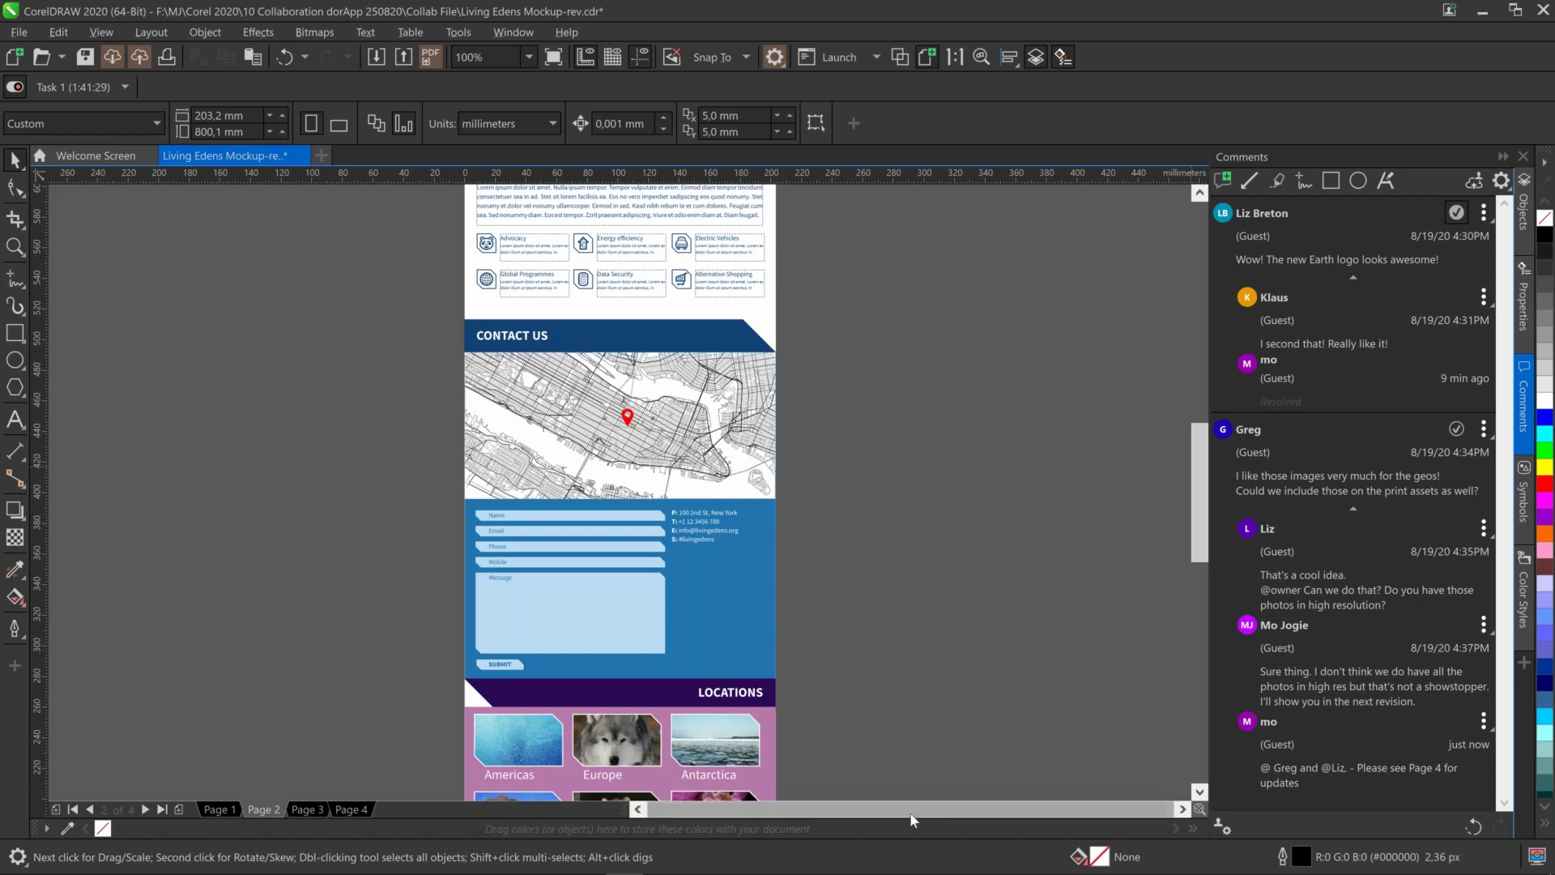
Go to Page 3 and zoom so the device mockup fills the window
click(316, 809)
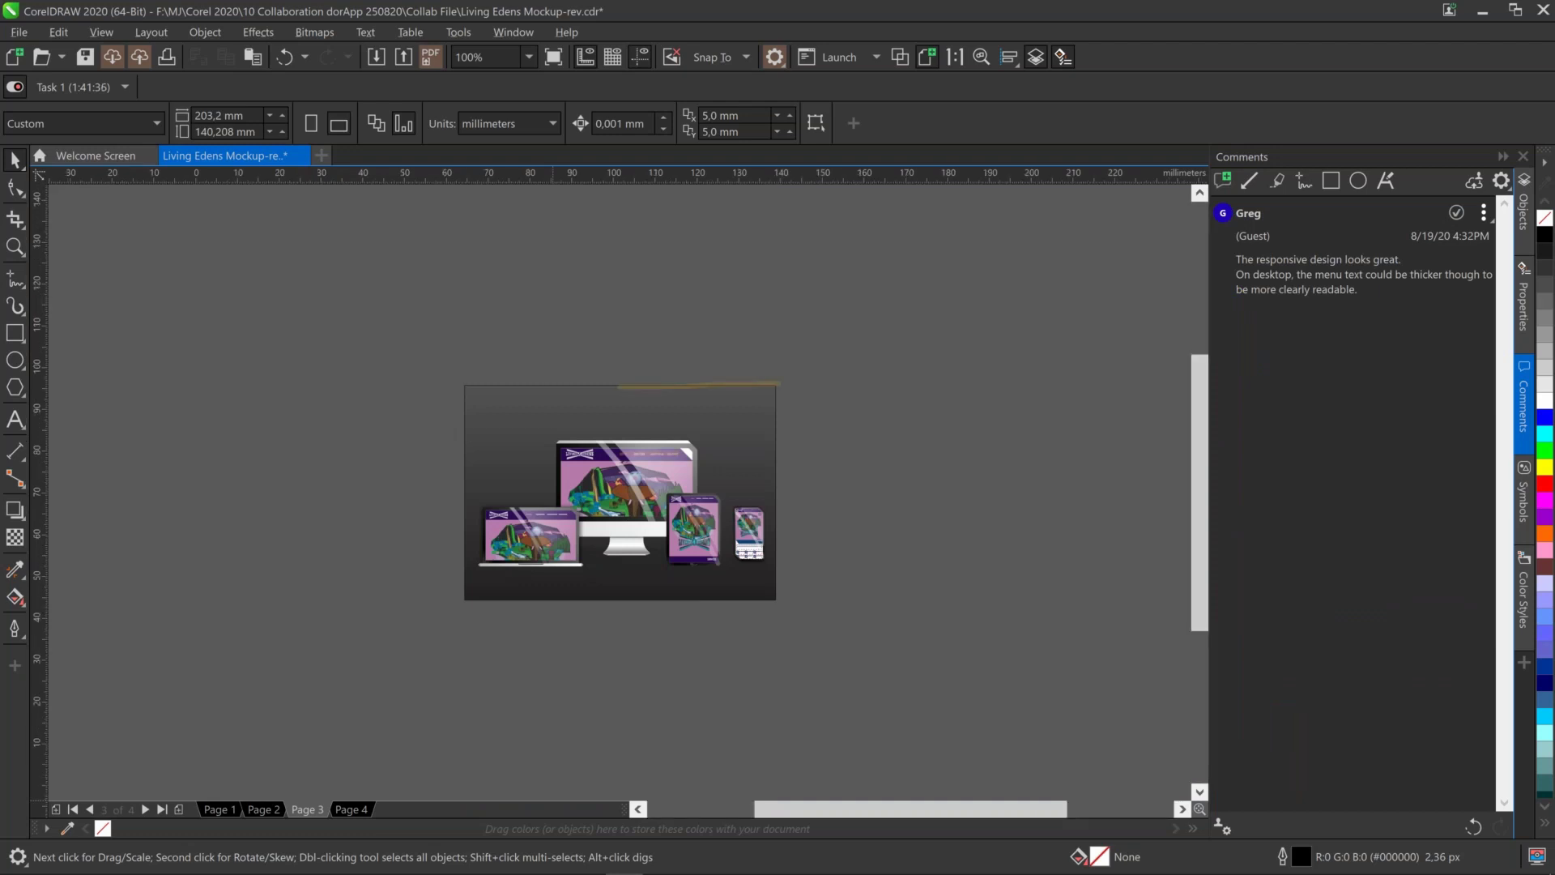
key(shift+F4)
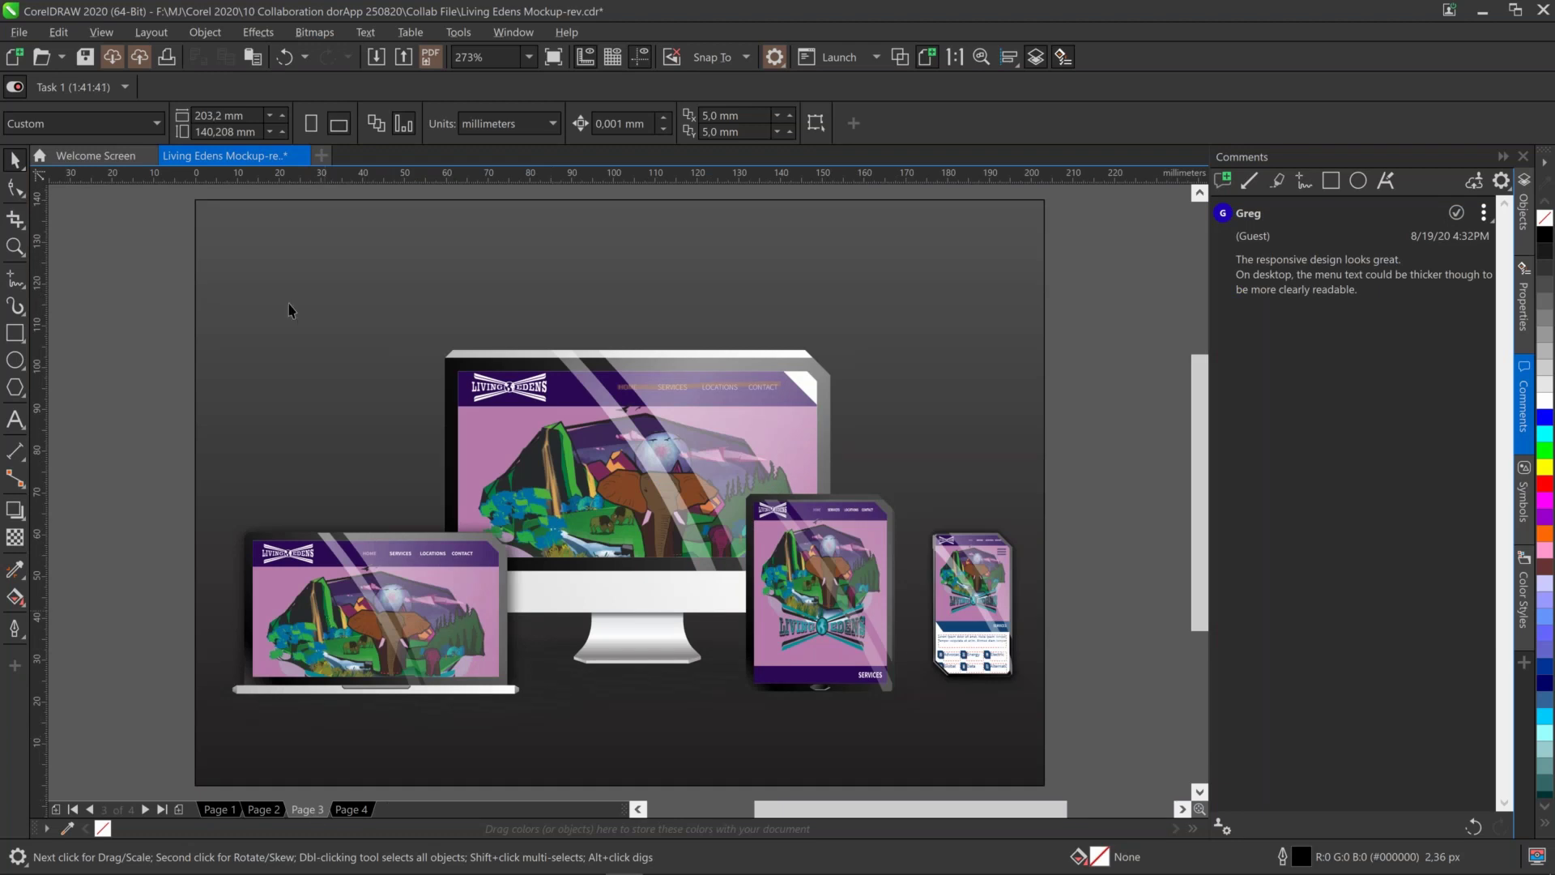
click(105, 35)
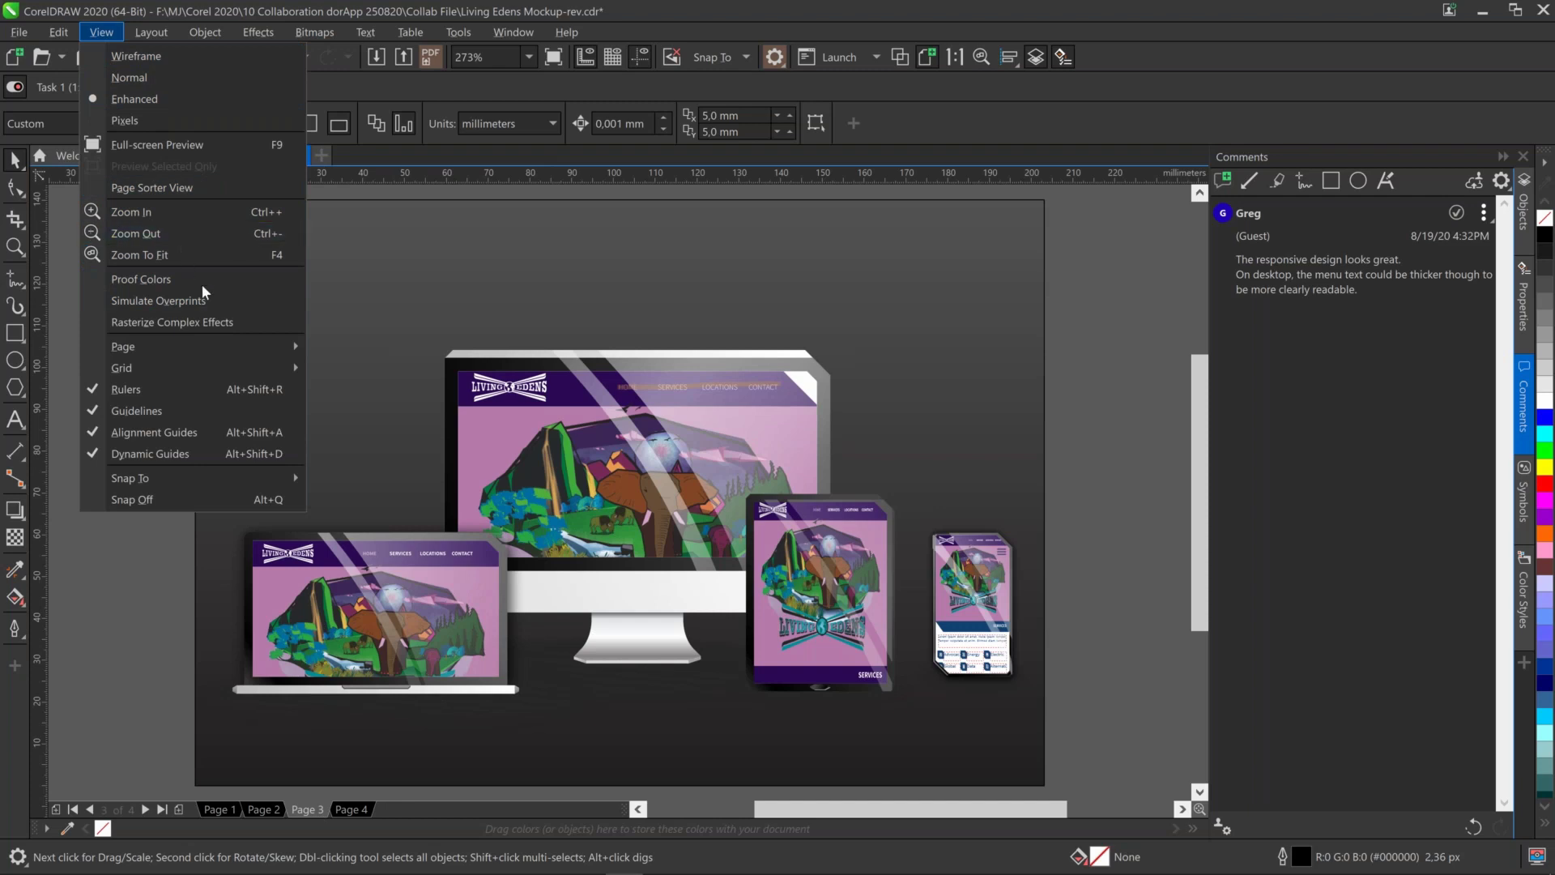
click(447, 264)
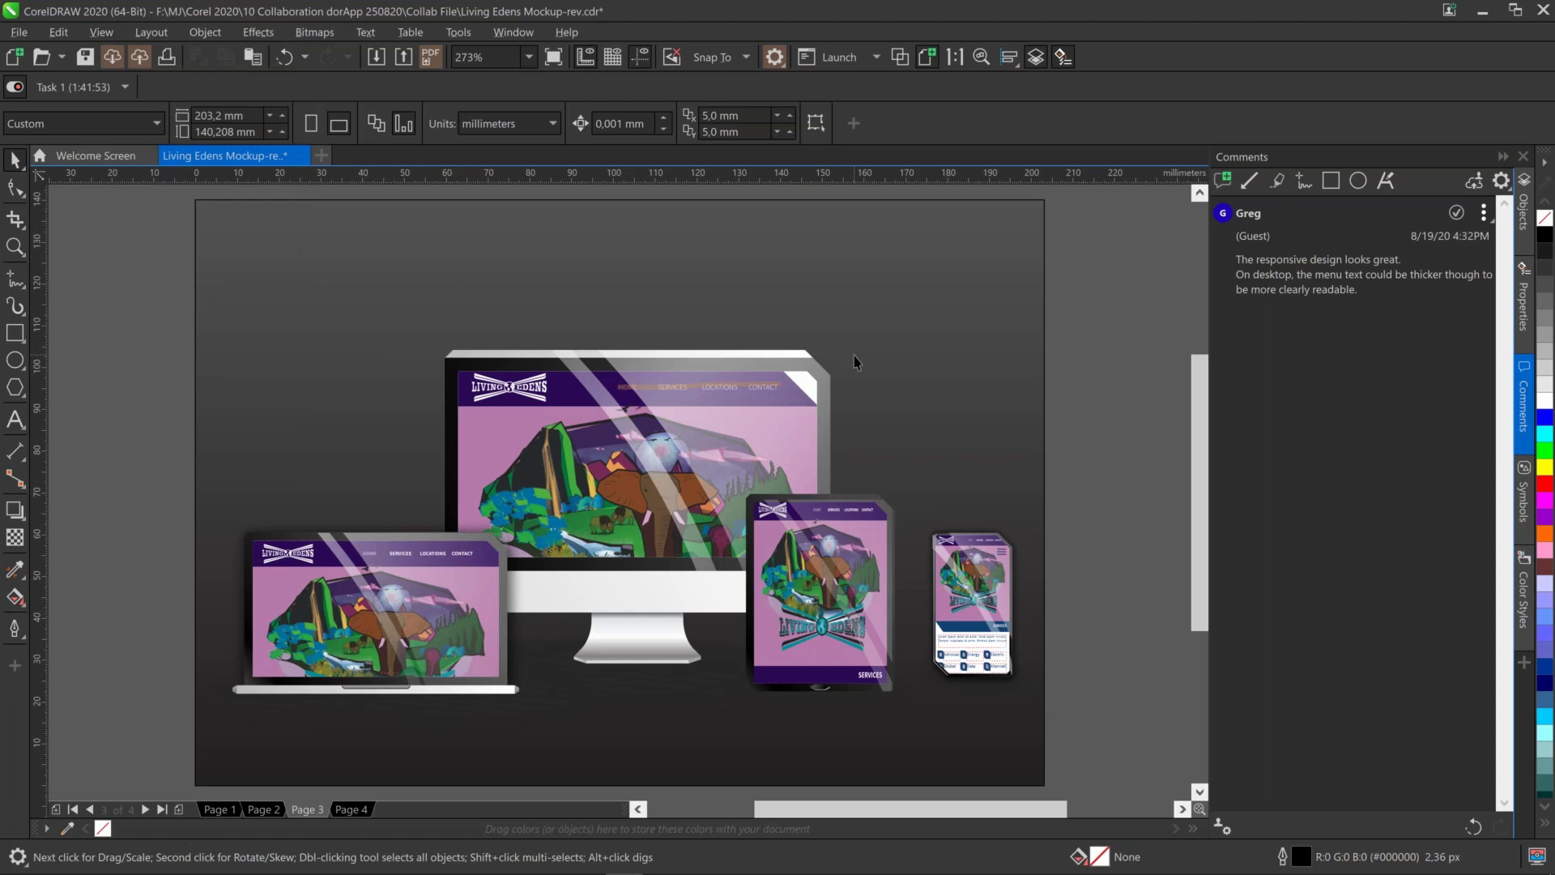
Select the desktop menu comment and zoom in on the monitor's menu text
click(1372, 264)
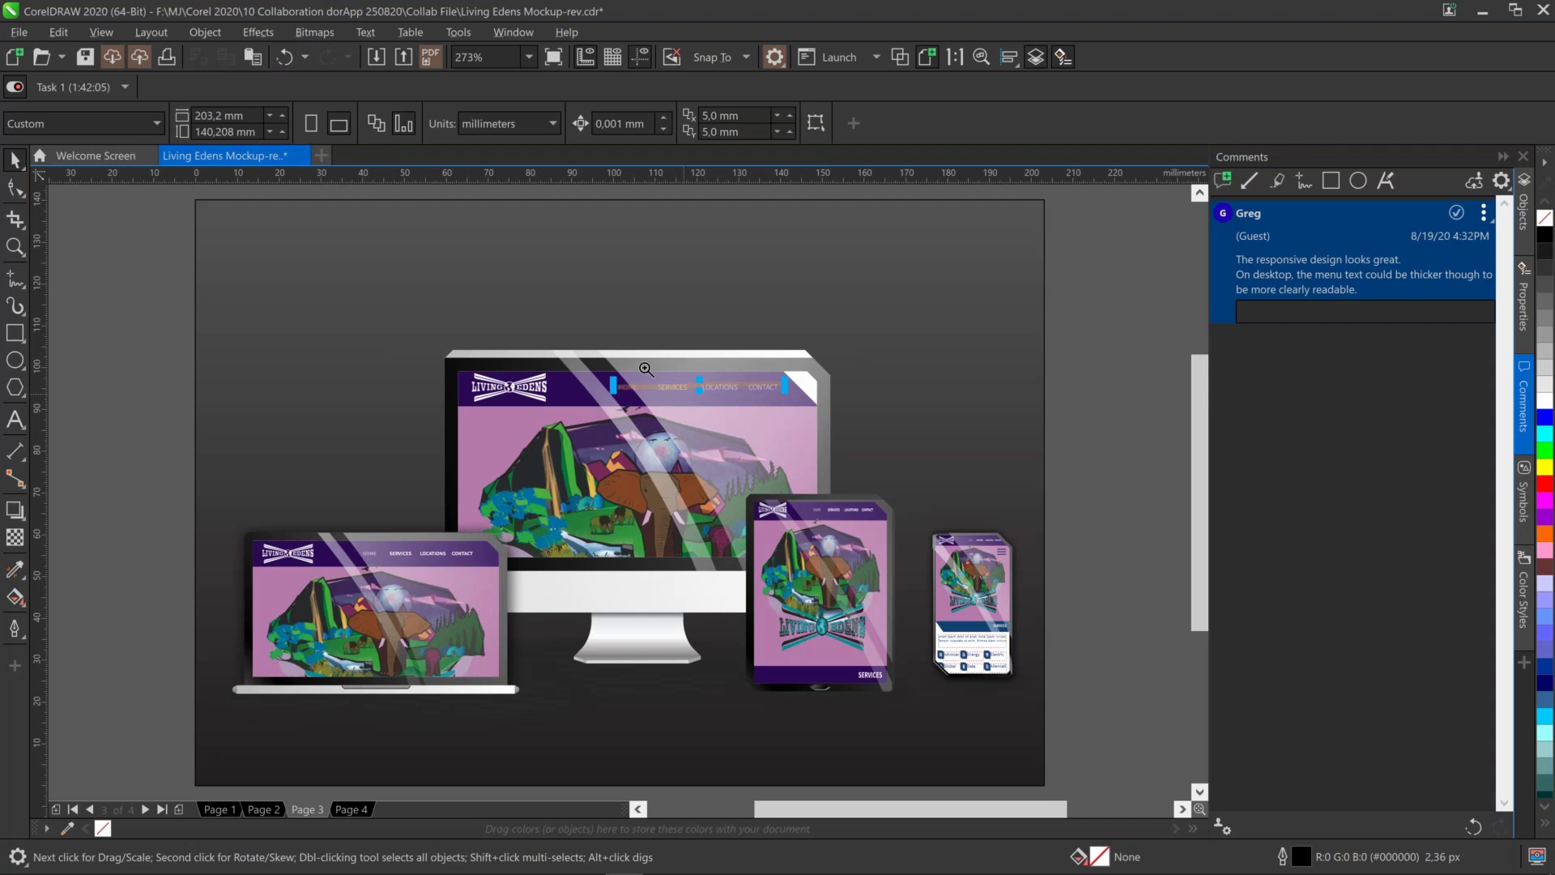
key(z)
drag(534, 314, 847, 454)
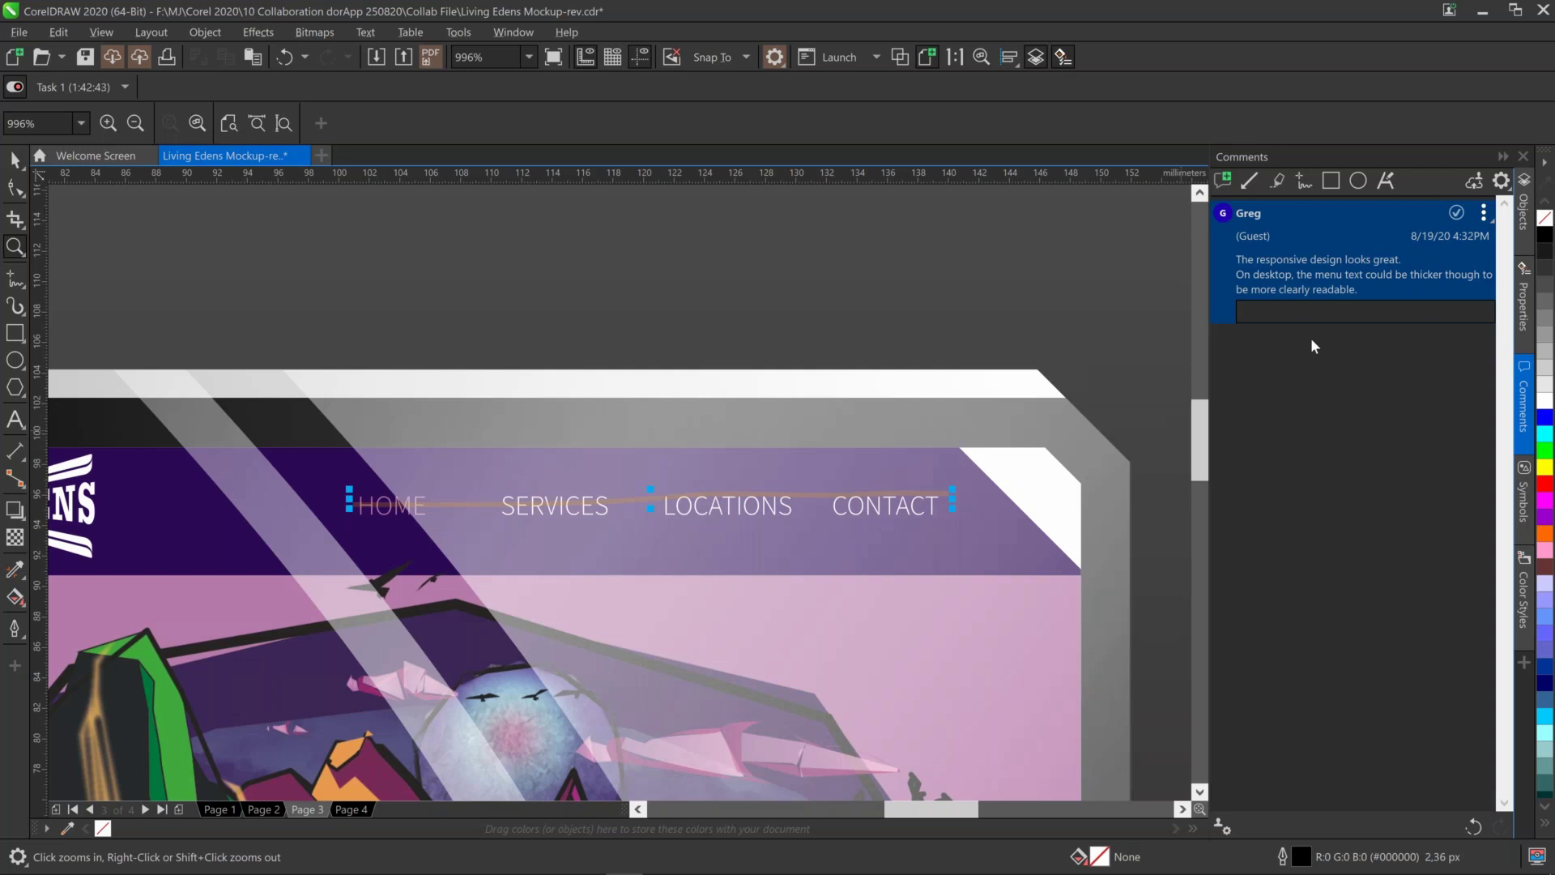
Switch the docker from Comments to the Objects list for Page 4's layer
click(1543, 10)
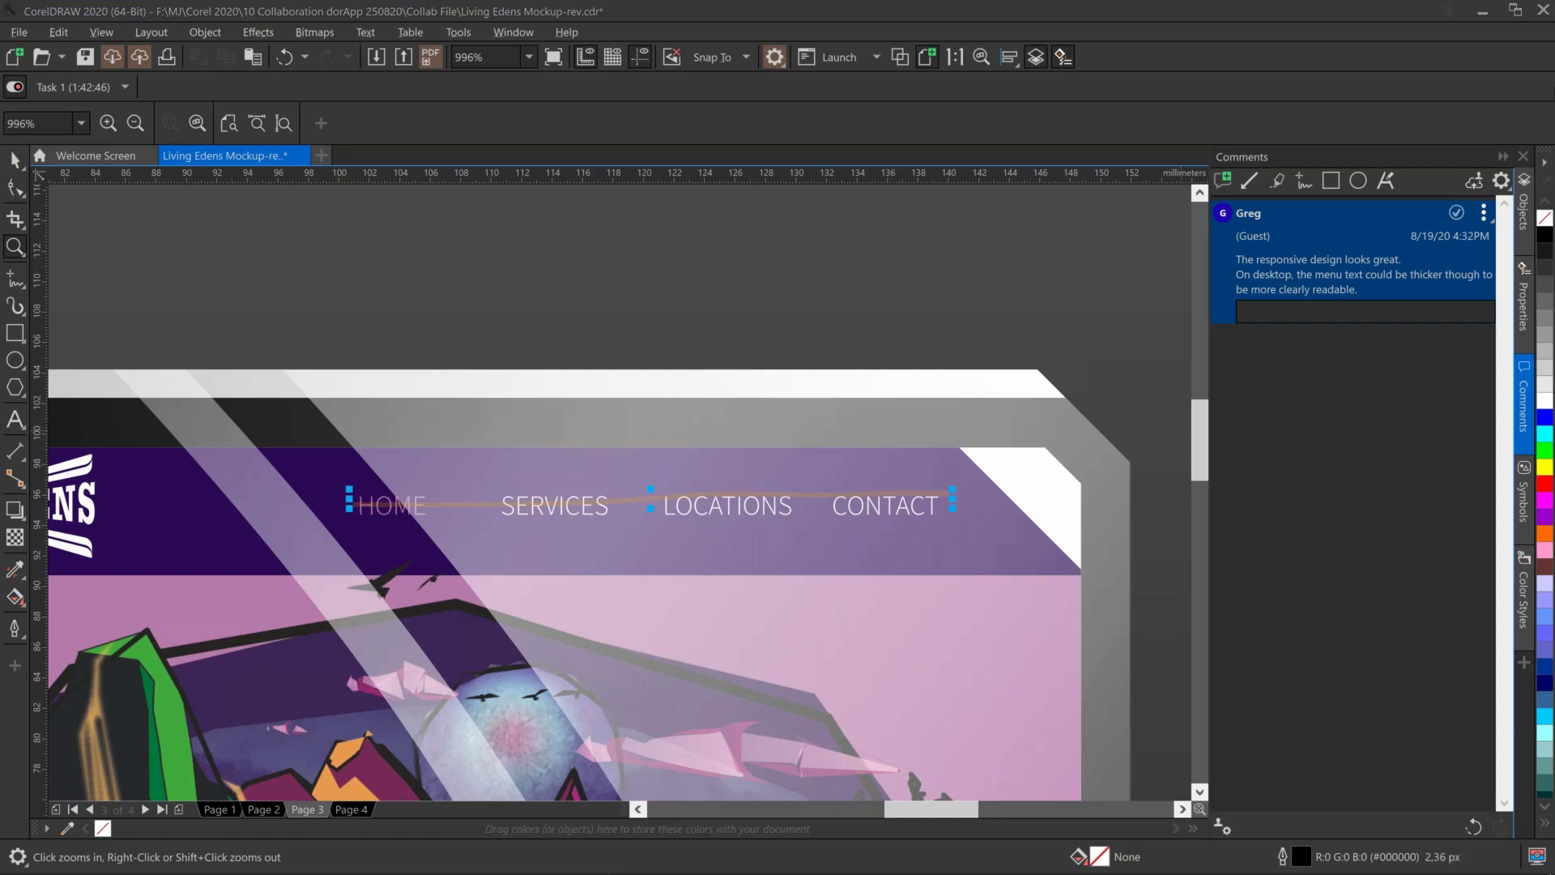
click(1526, 217)
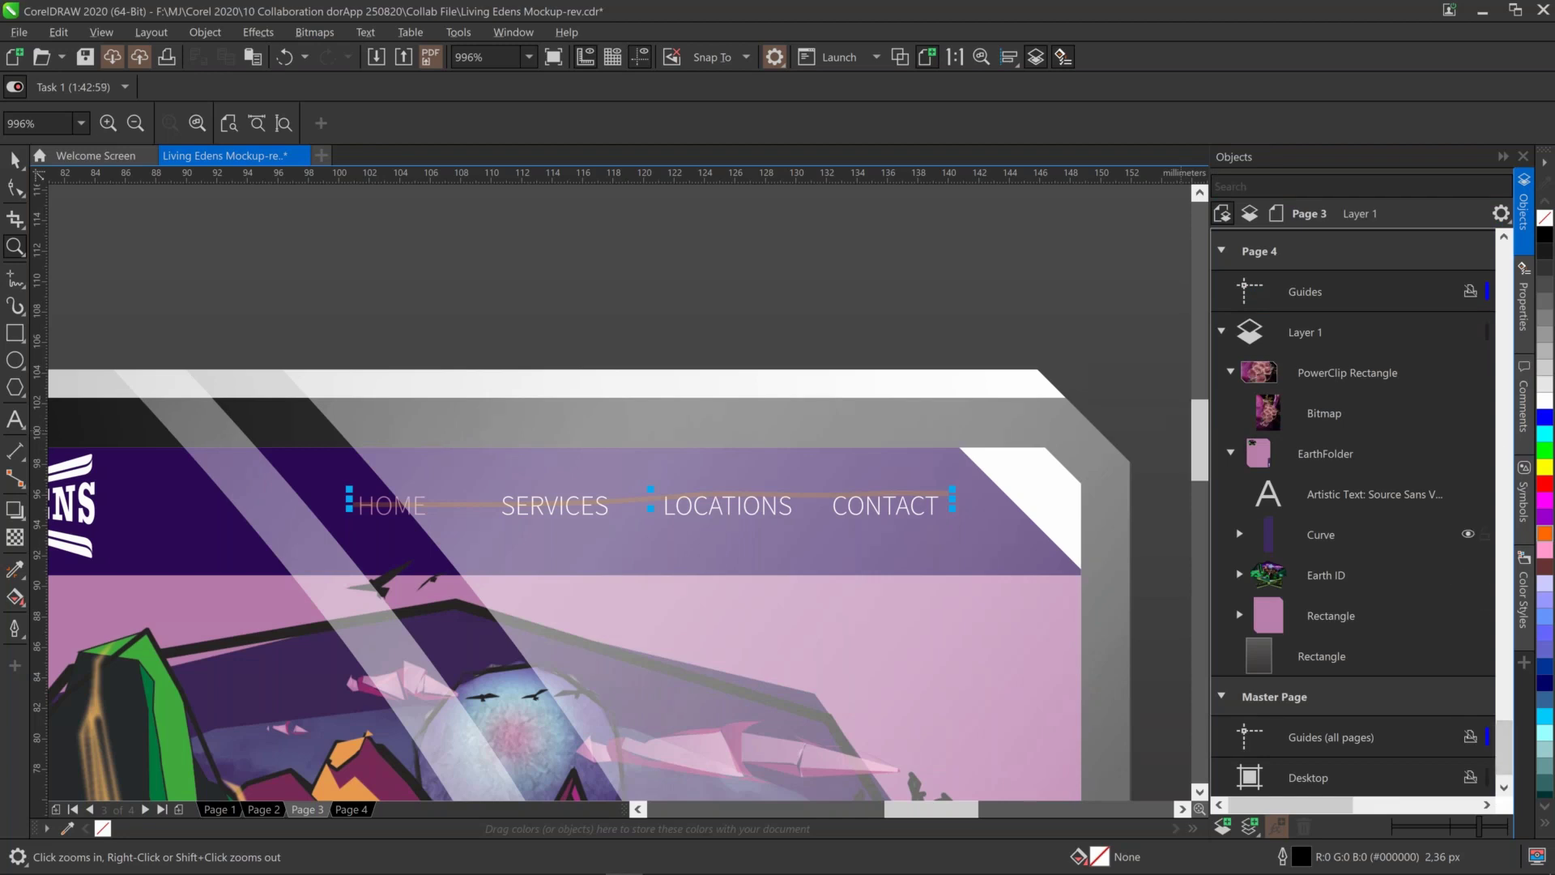
Hide the reflect lens overlay covering the desktop screen frame
key(space)
click(1086, 437)
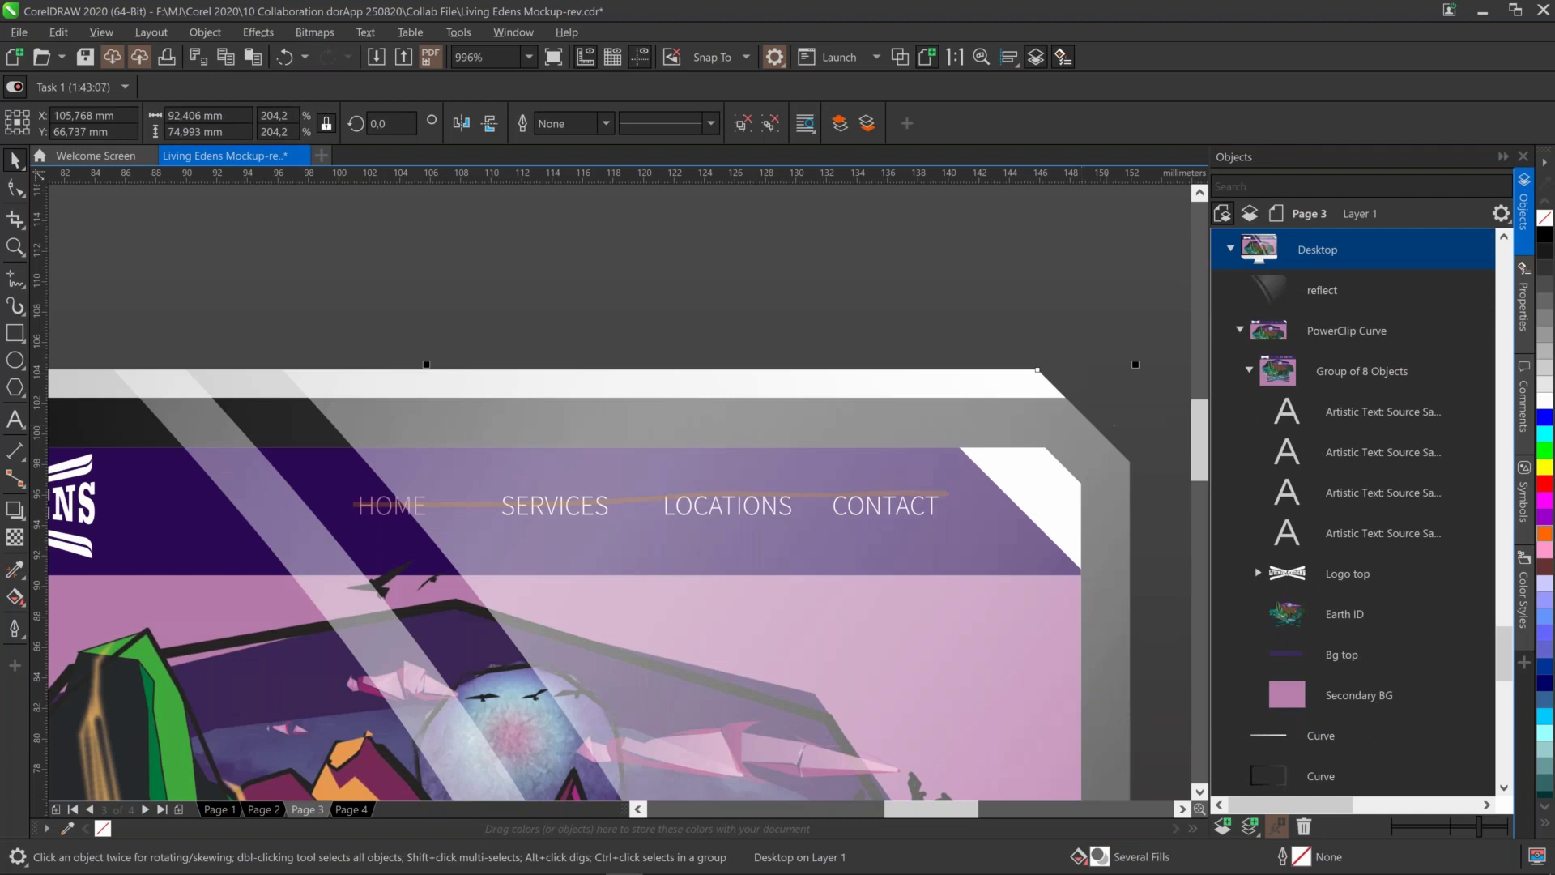
click(1323, 295)
click(1467, 290)
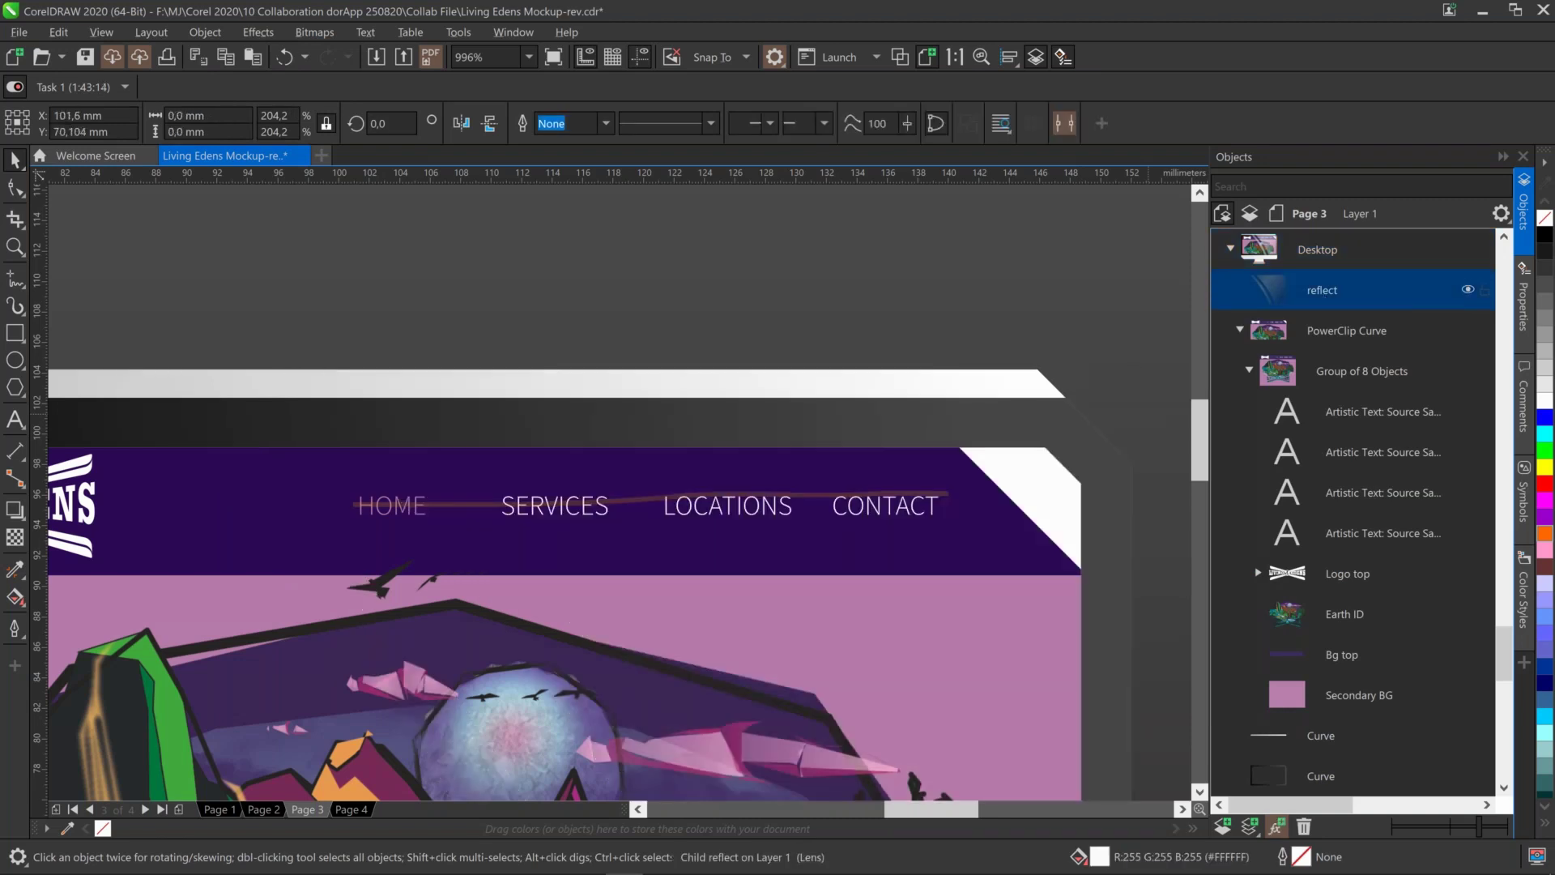
Turn off Show Annotations for comments, then select the CONTACT menu text in Objects
click(1524, 404)
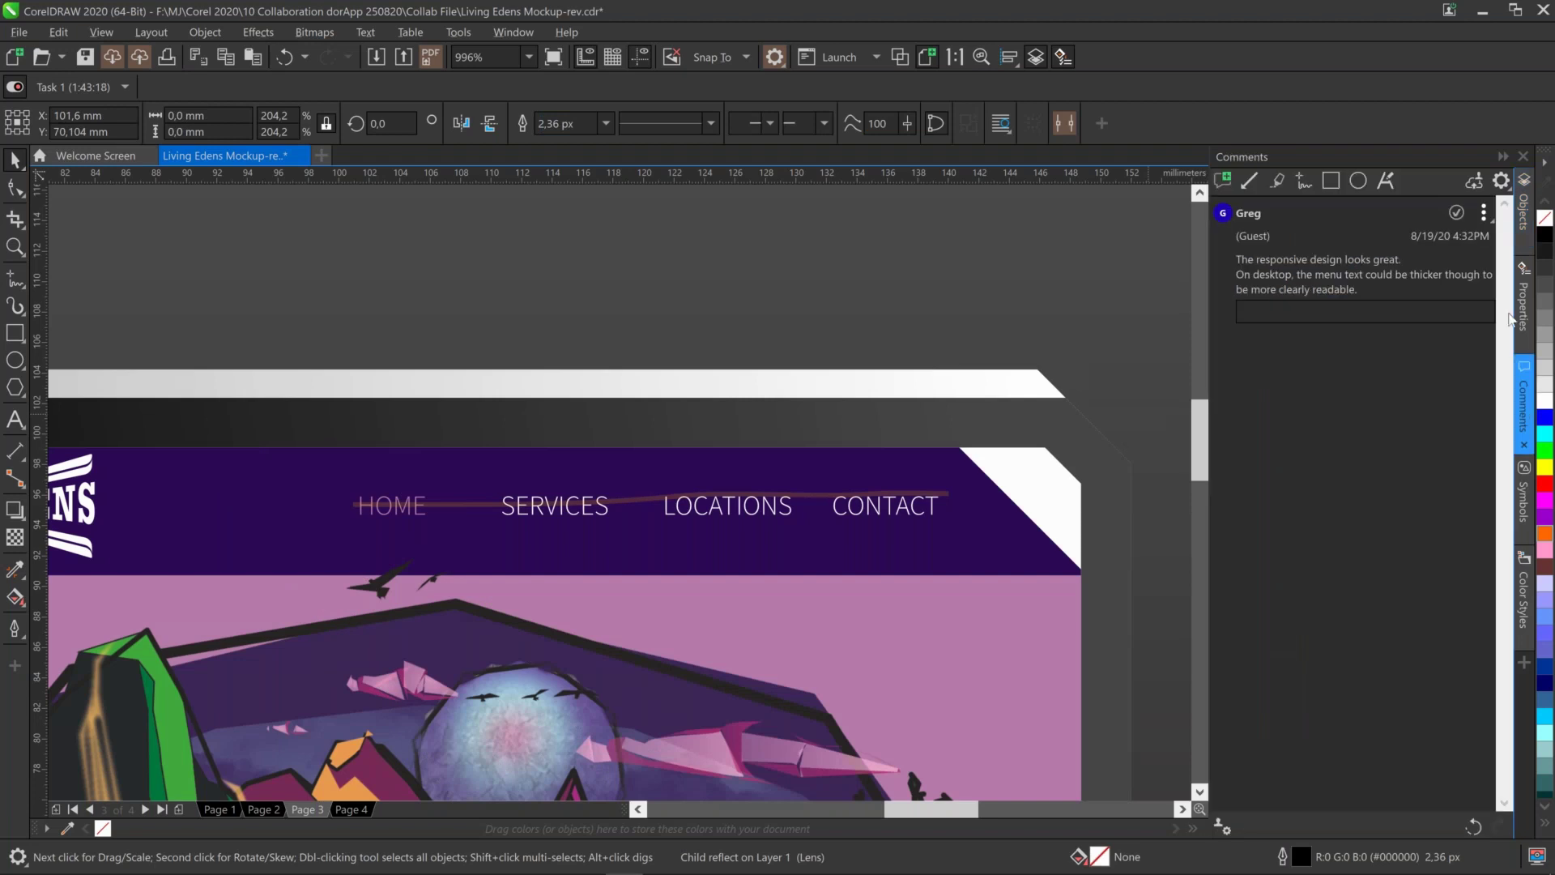
click(1501, 183)
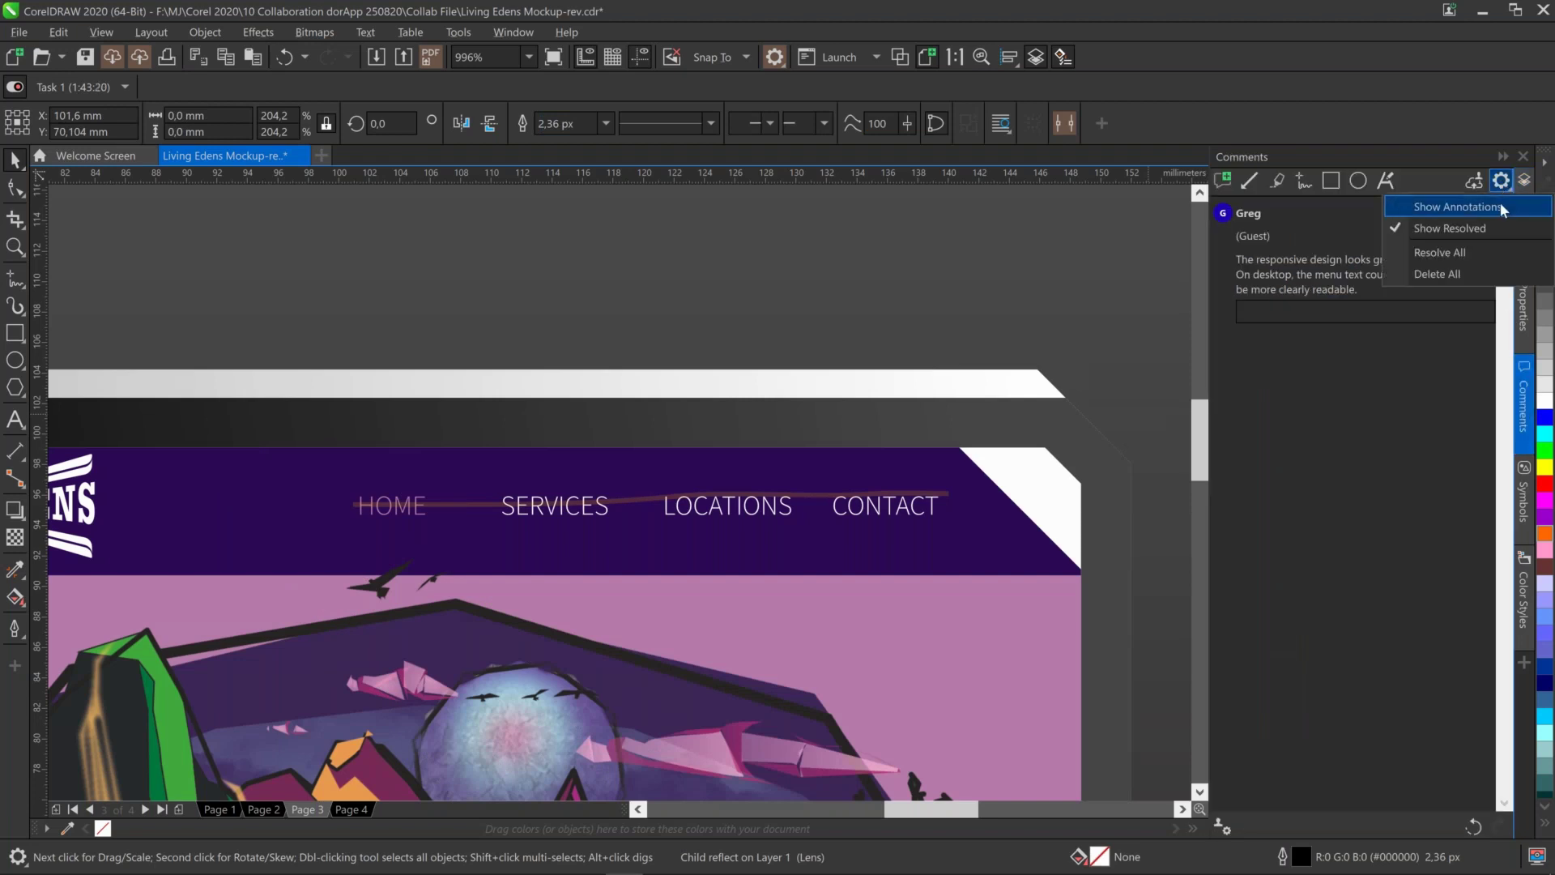
click(1424, 201)
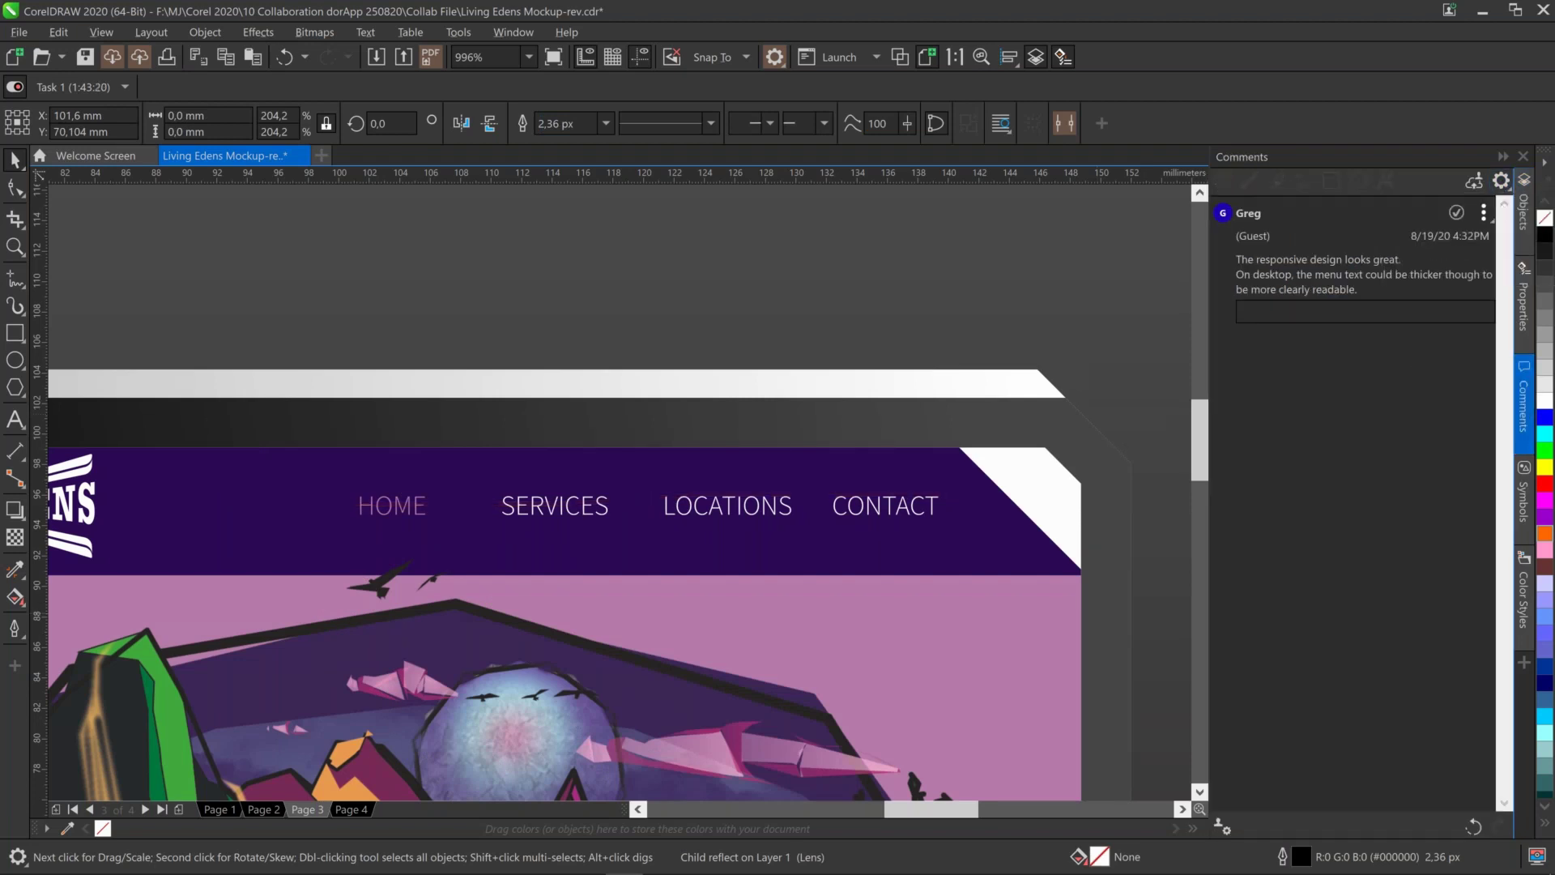
click(1526, 220)
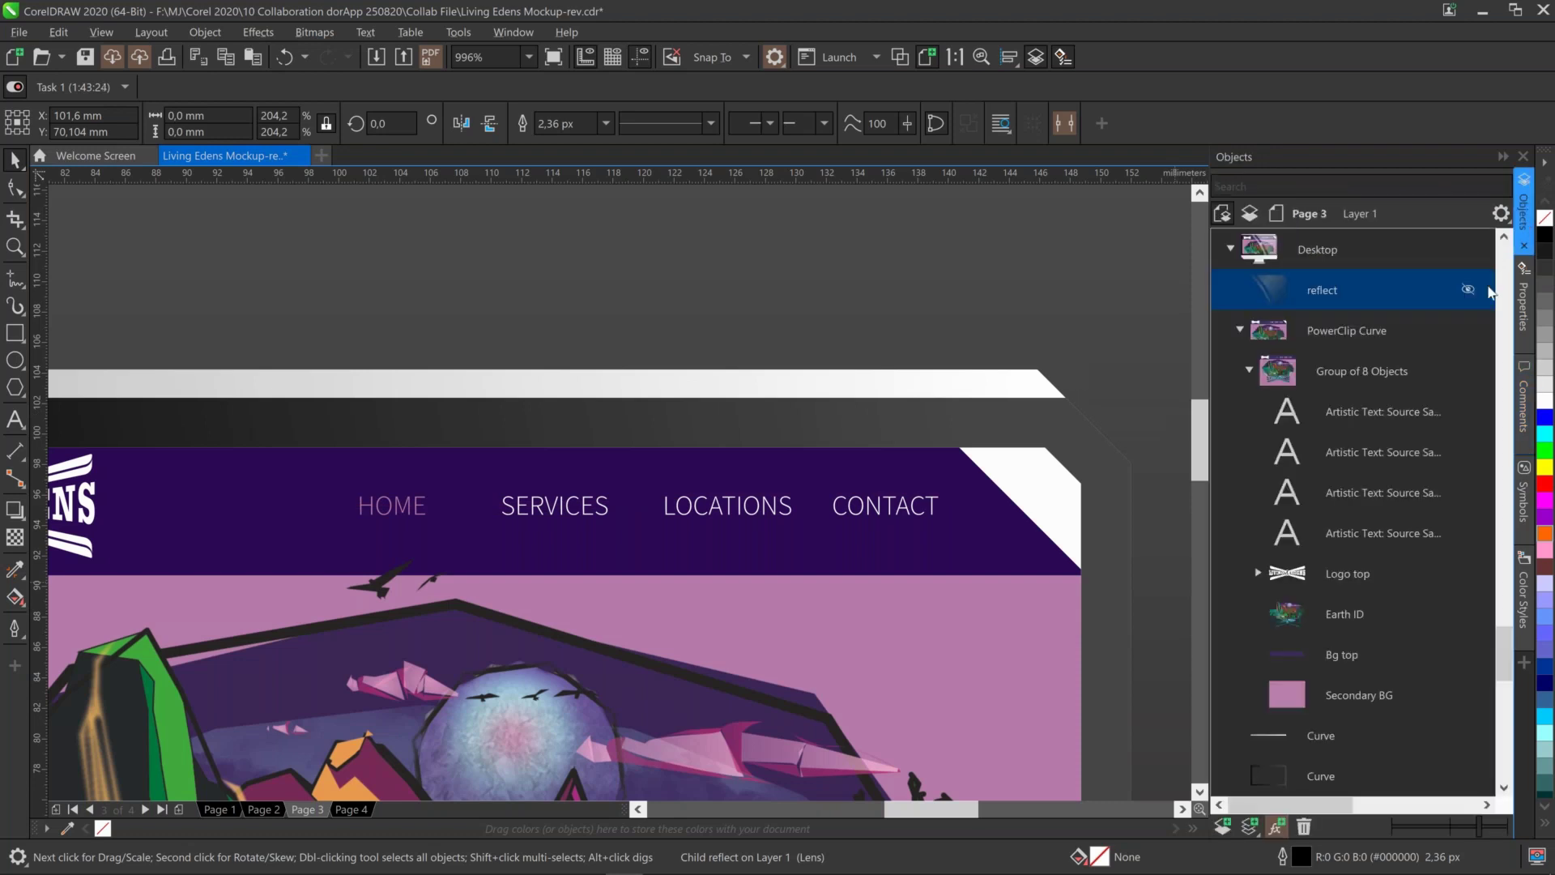
click(1372, 415)
Set the HOME, SERVICES, LOCATIONS and CONTACT labels' variable font weight from 300 to 700
click(1382, 534)
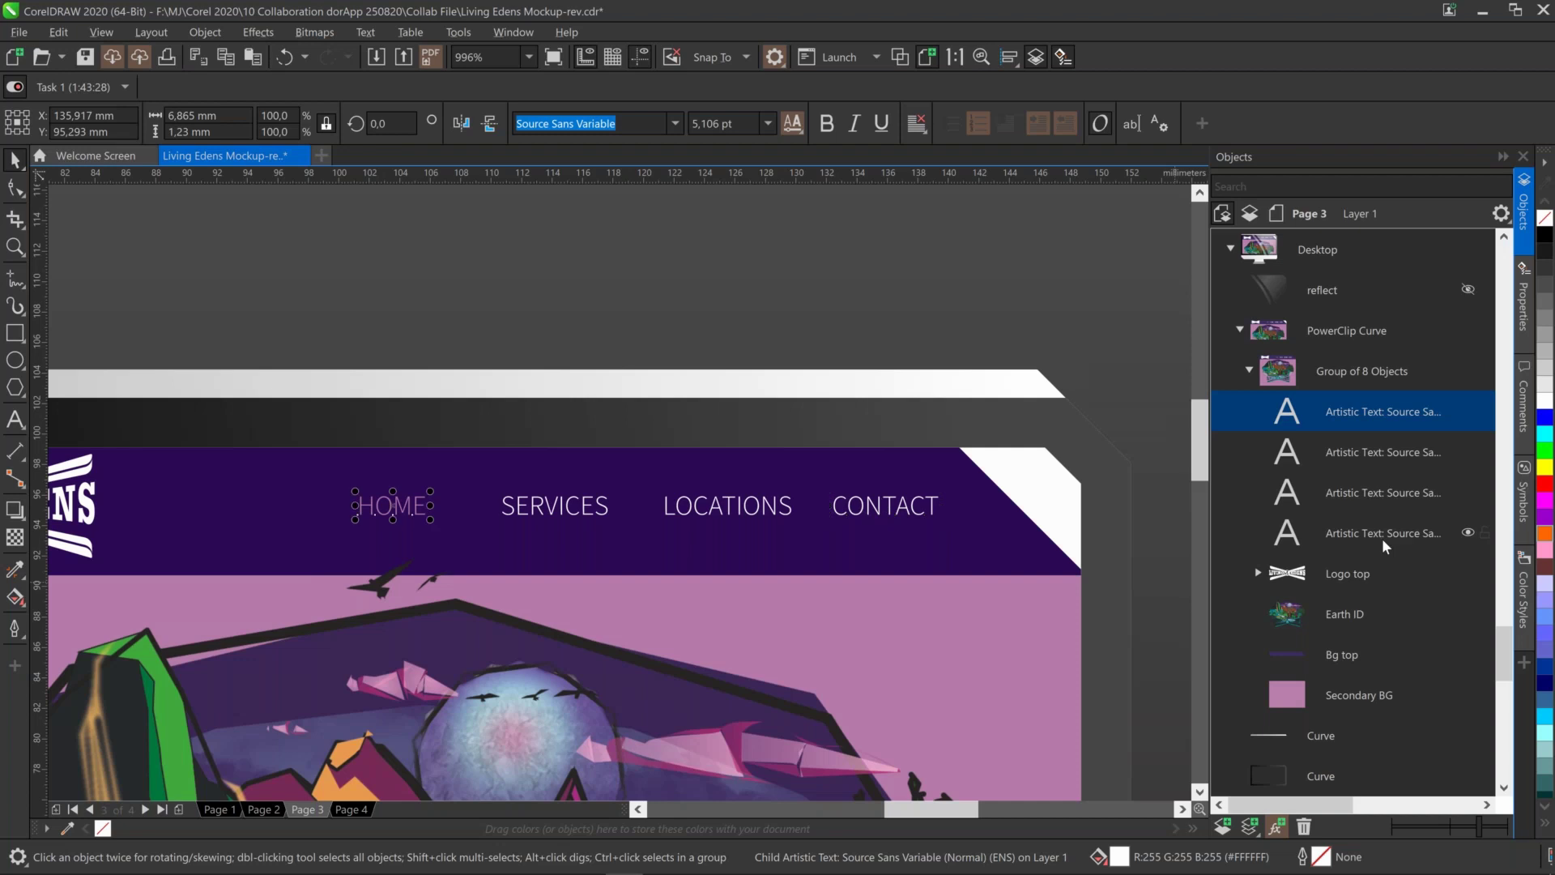
shift+click(1391, 411)
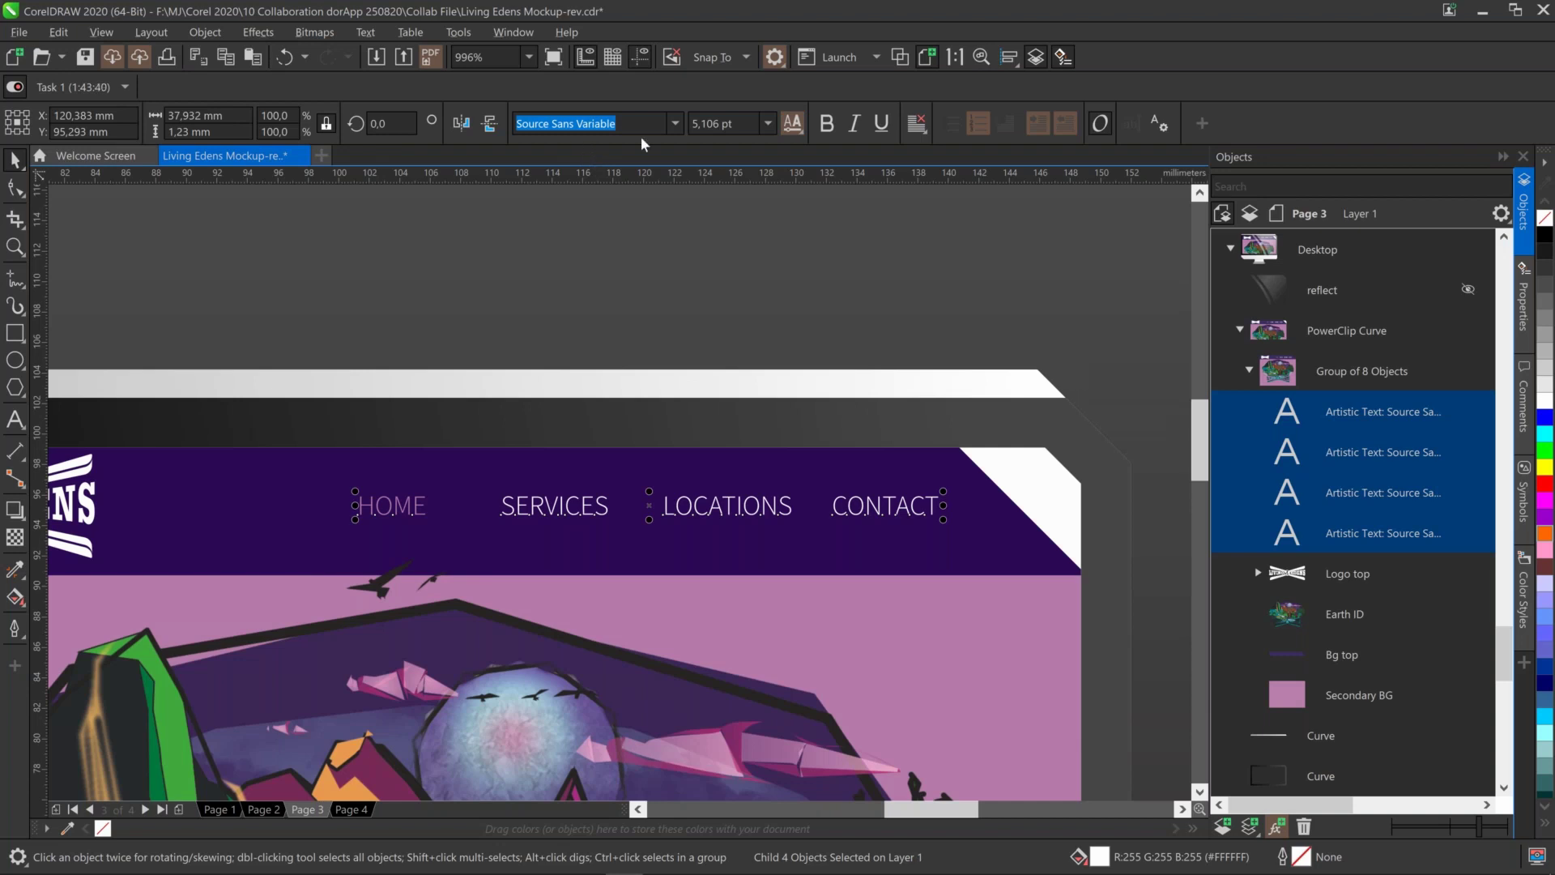
click(794, 126)
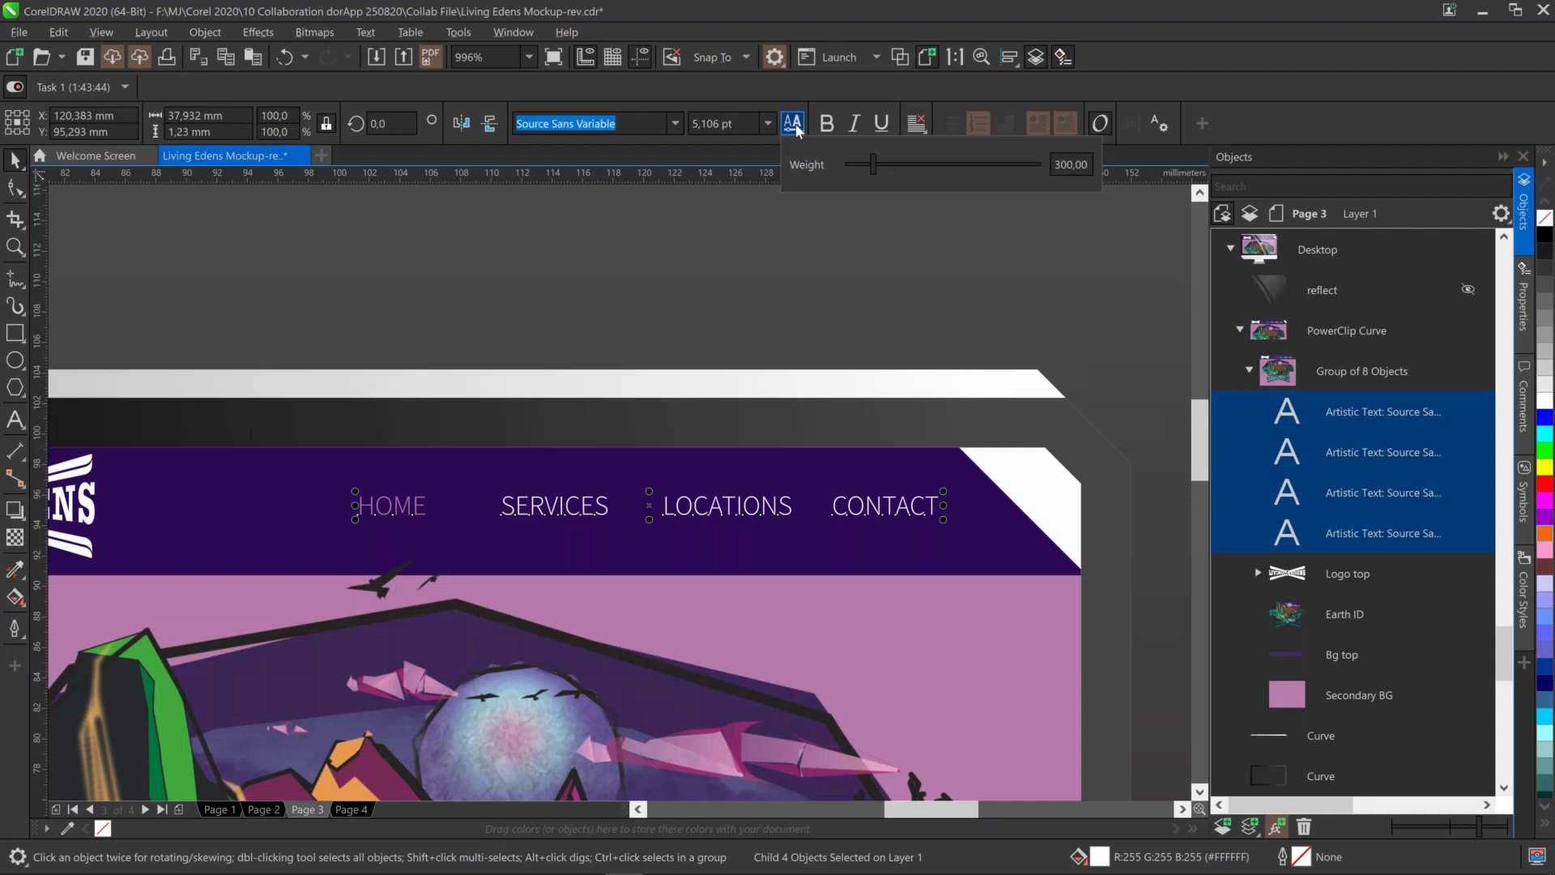
click(1089, 165)
click(875, 167)
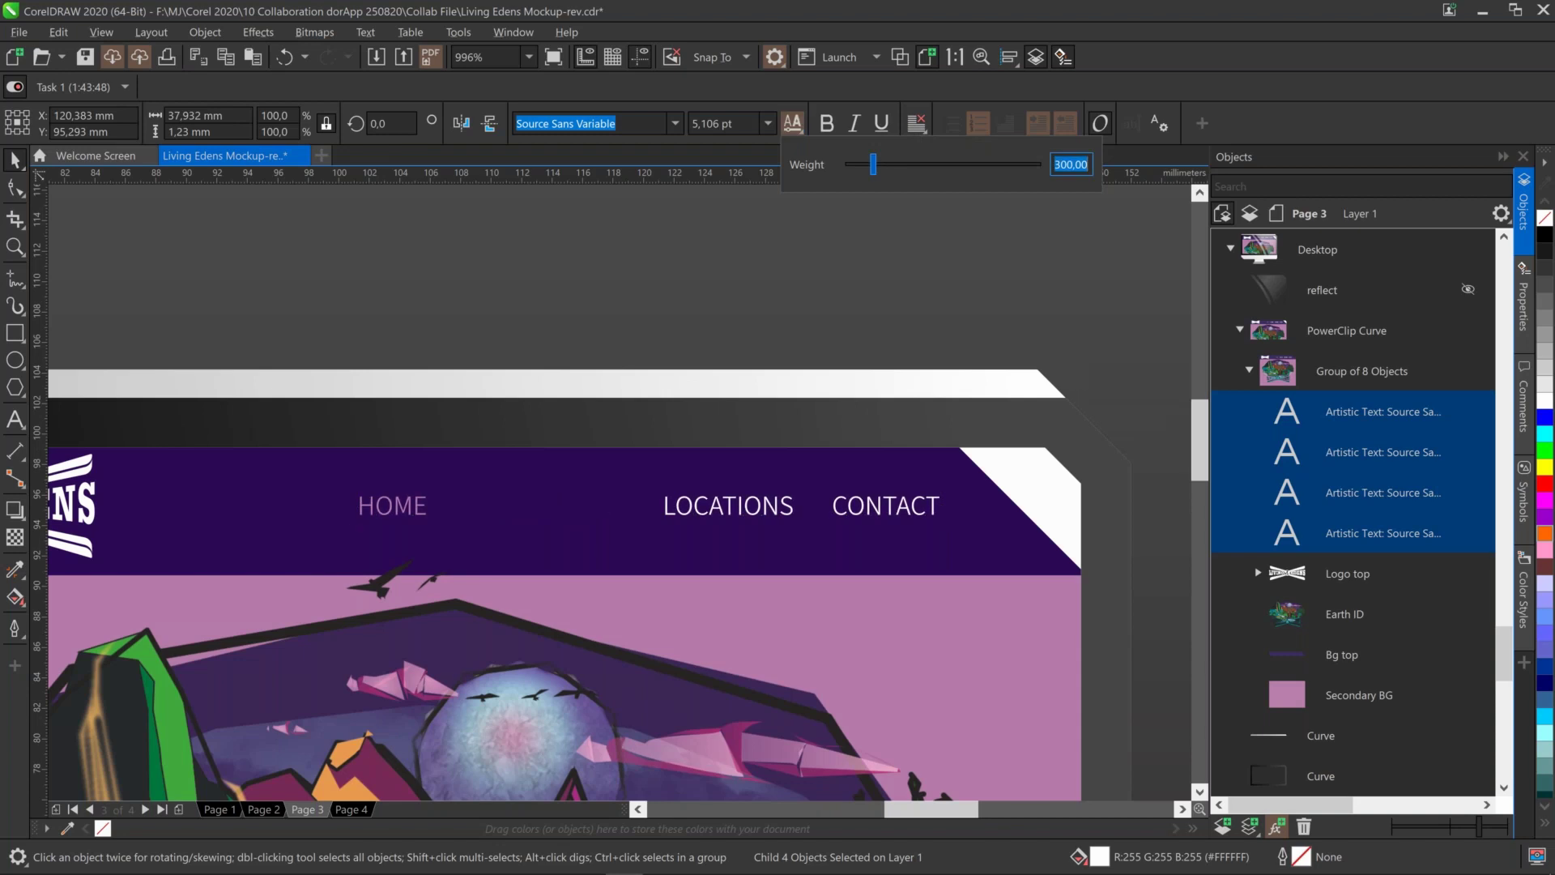
click(906, 167)
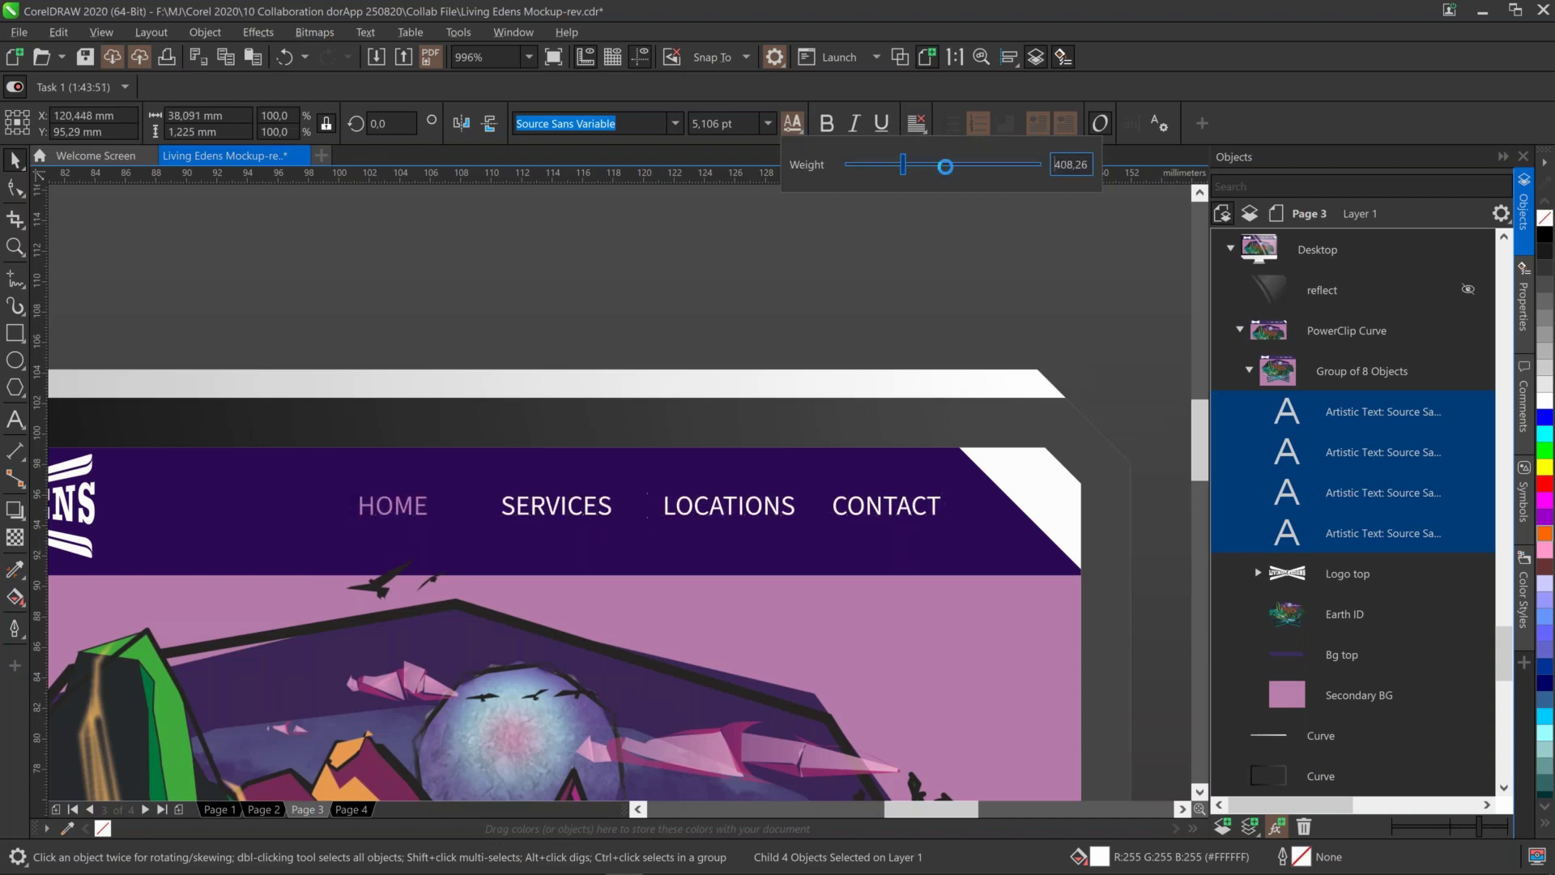
click(983, 166)
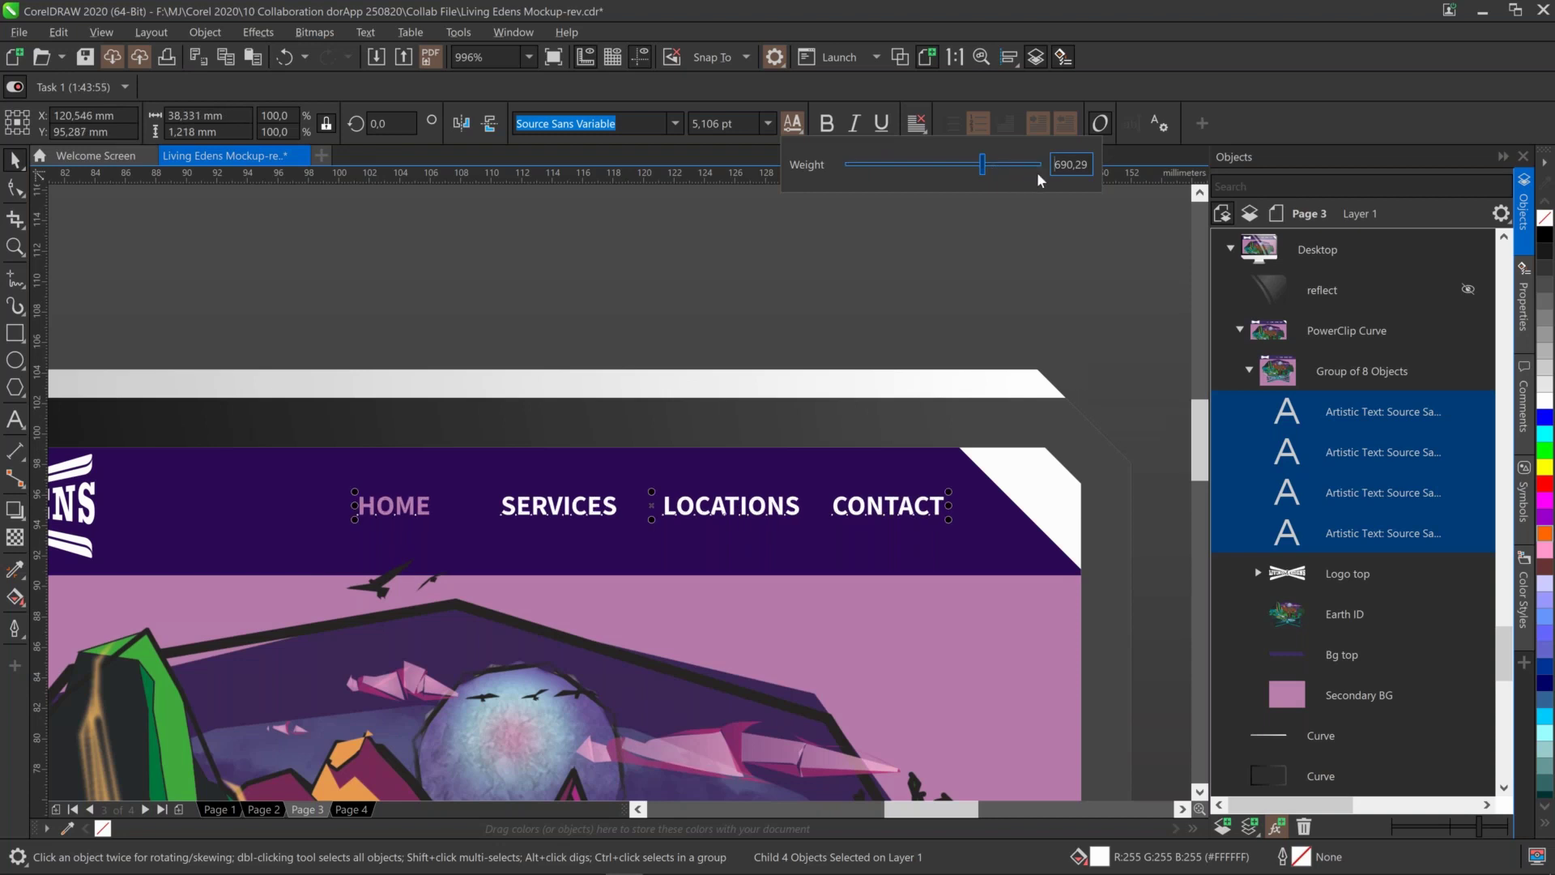
click(1068, 166)
double_click(1068, 165)
text(700)
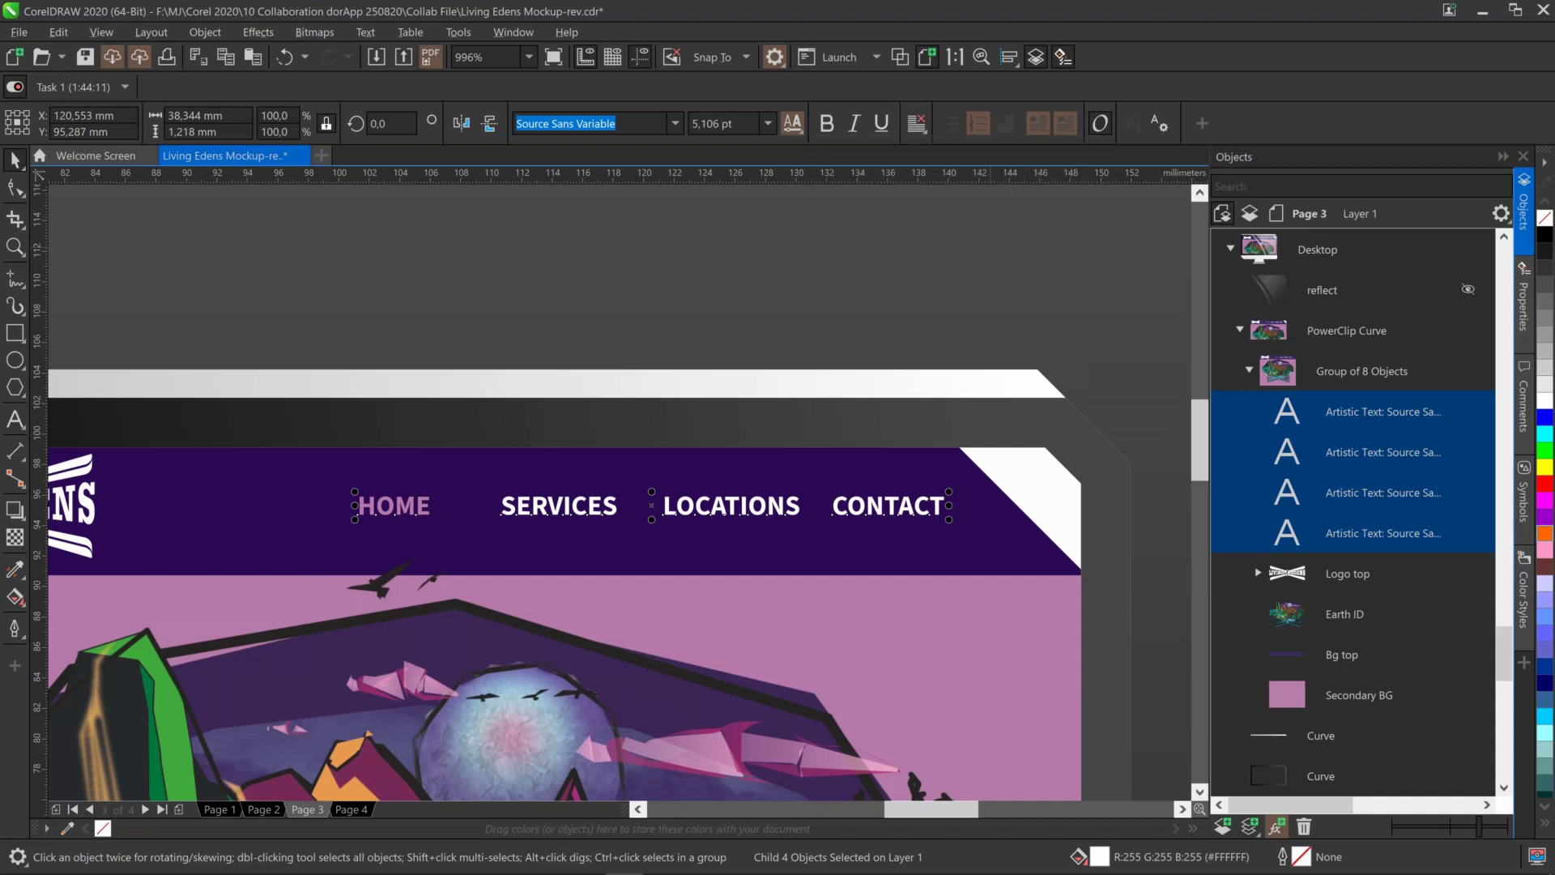
key(shift+F4)
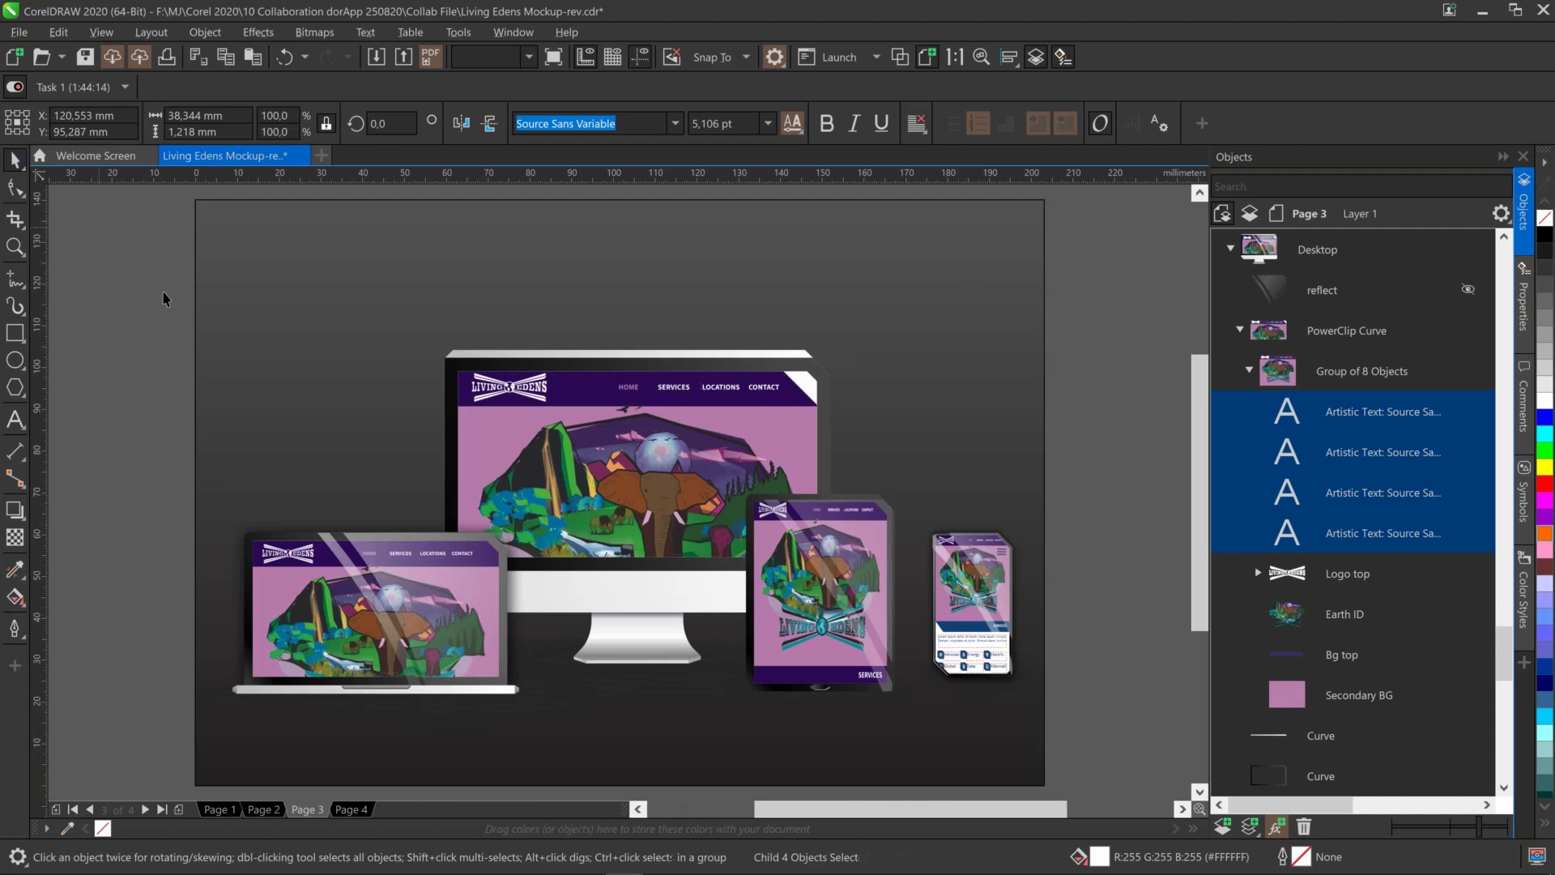
Resolve the reviewer's comment about the desktop menu text, then switch to Page 1
click(1121, 502)
click(1523, 397)
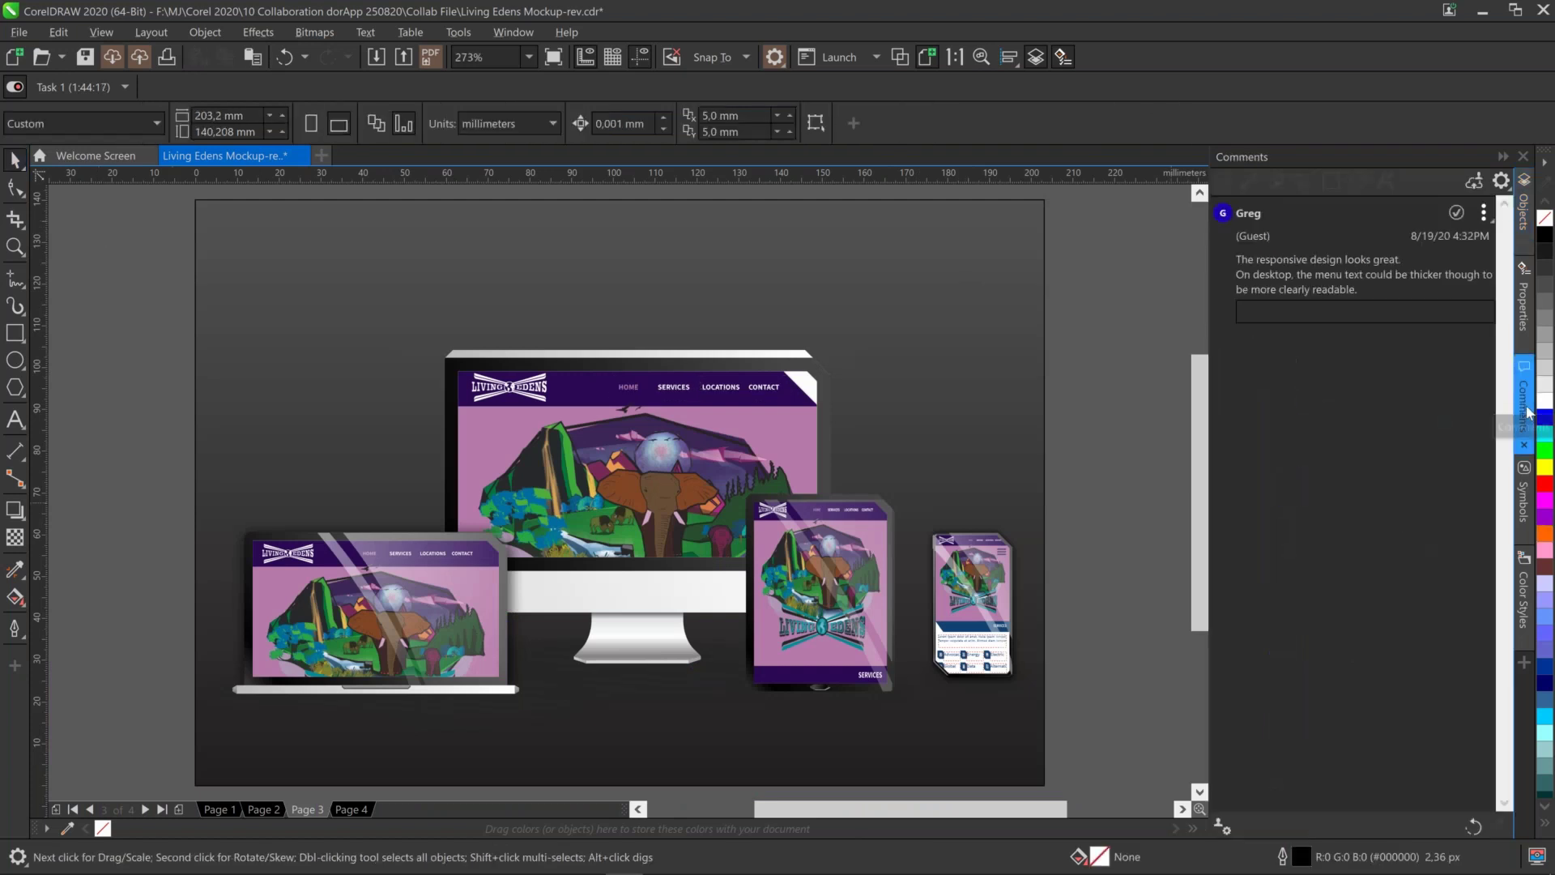
click(1483, 213)
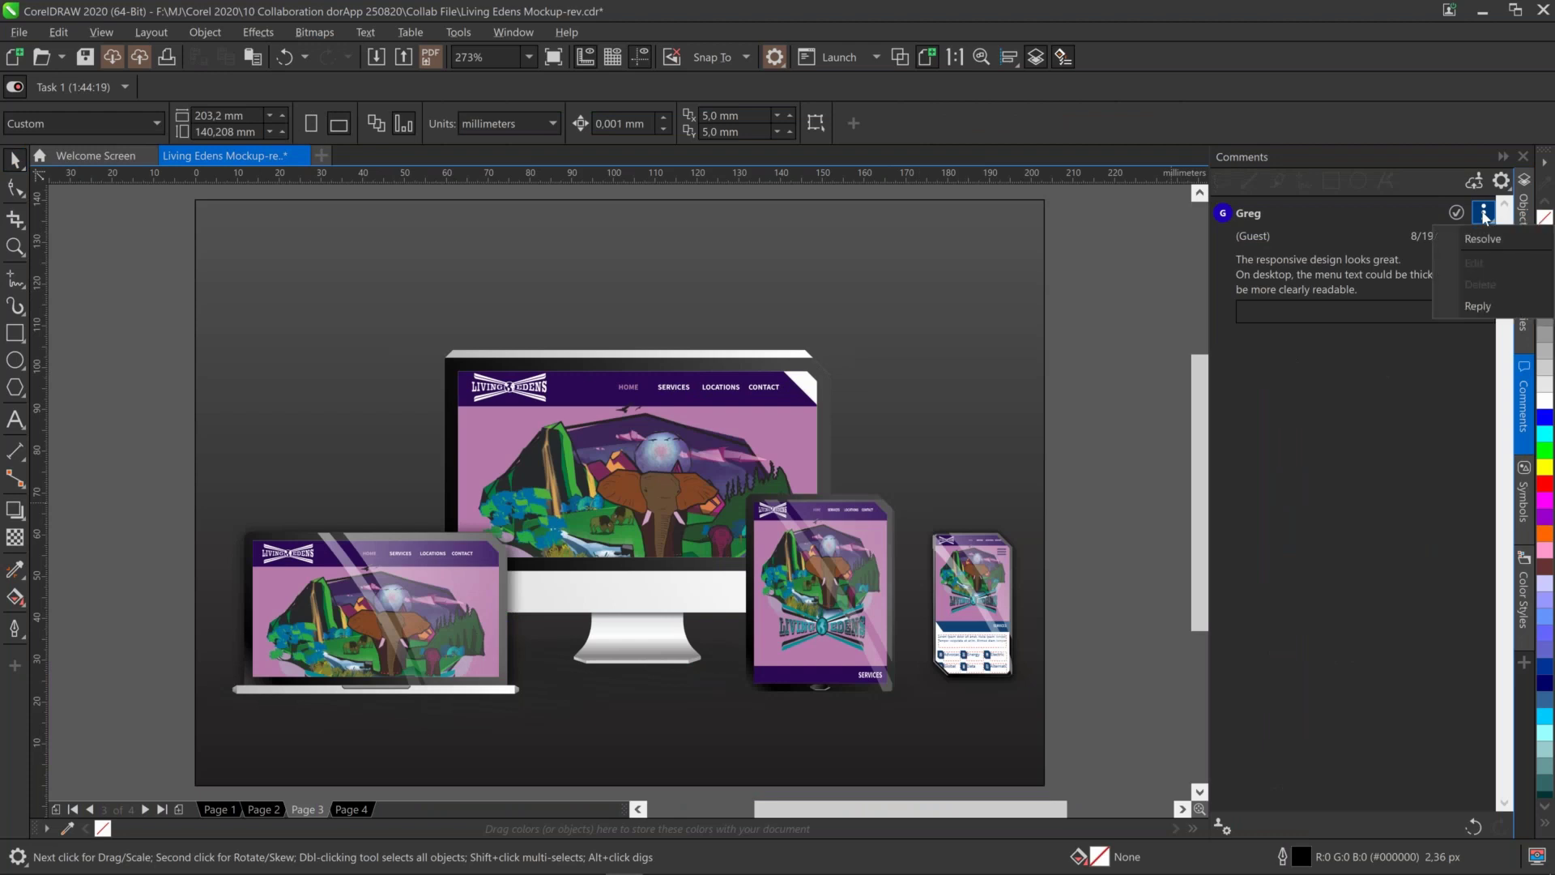
click(1482, 238)
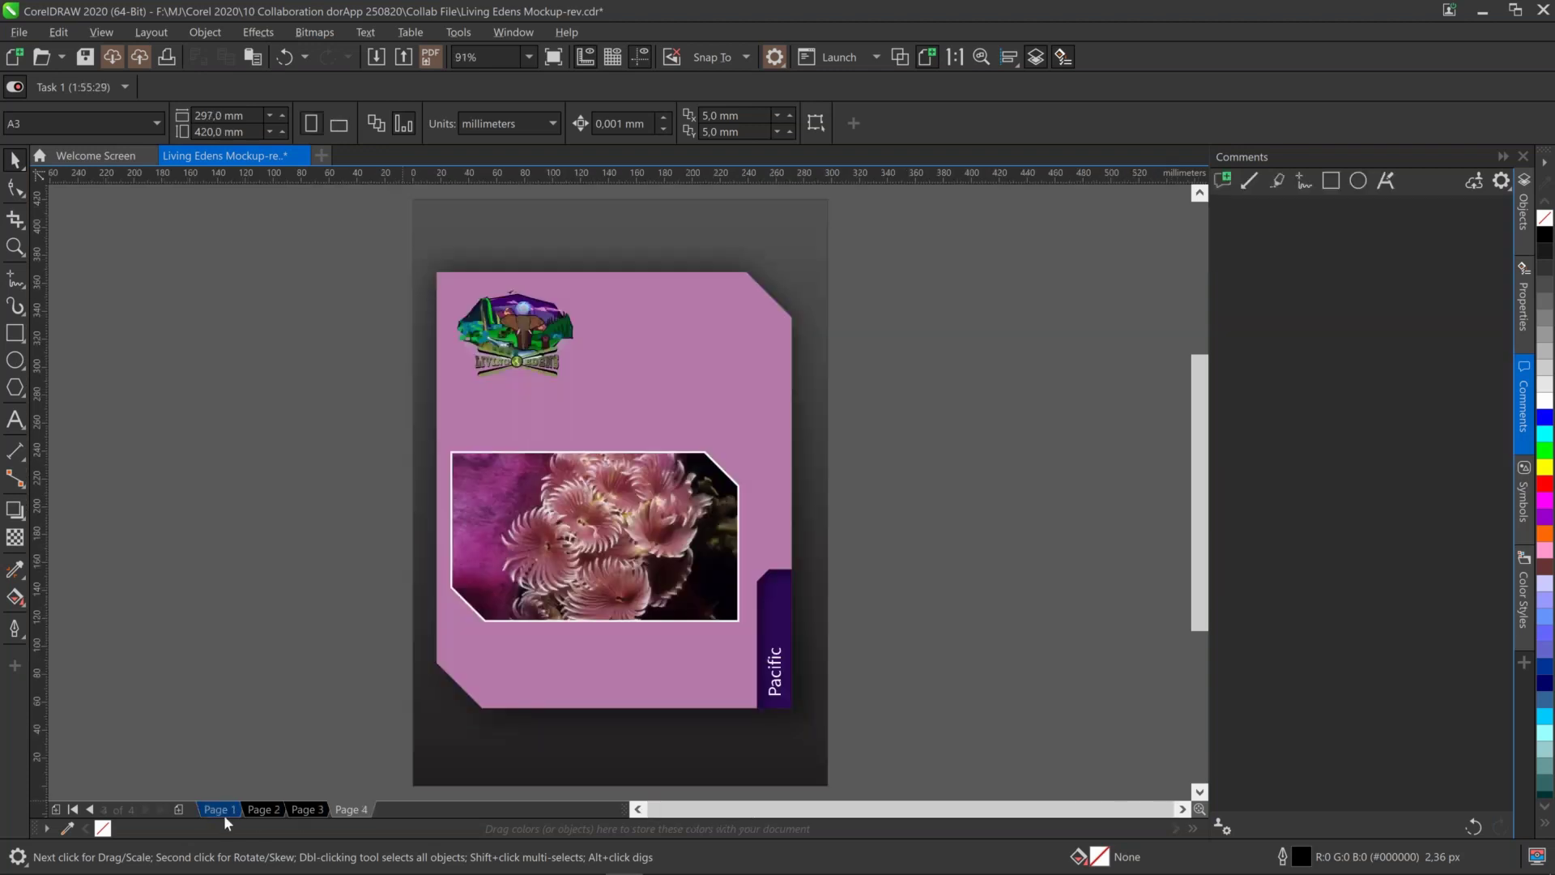
click(223, 814)
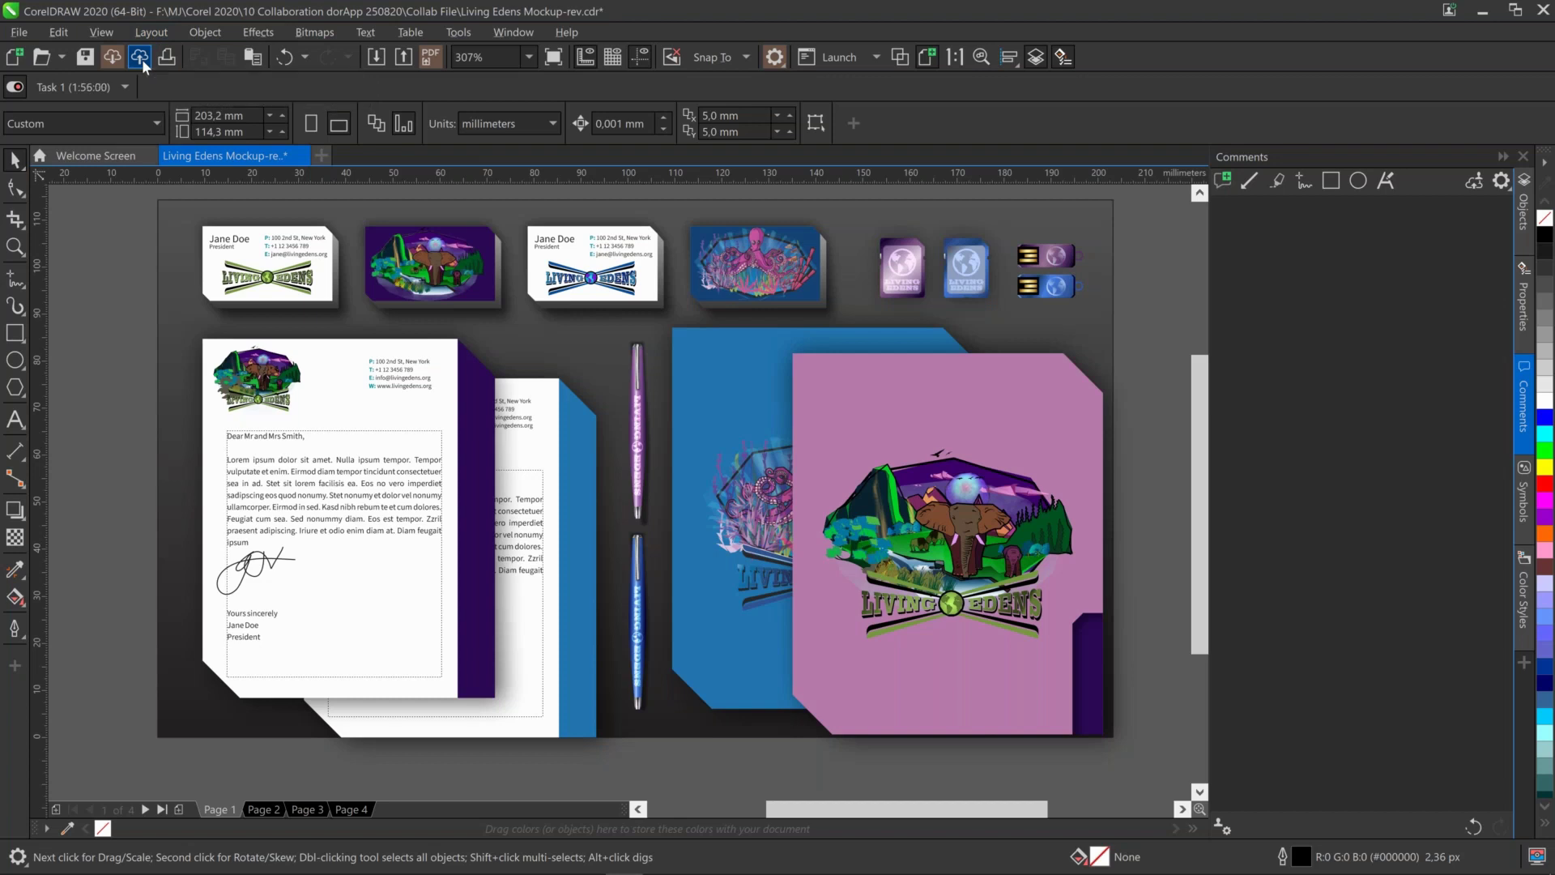
Save to Corel Cloud as 'Living Edens Mockup.cdr', dropping the trailing v, with Save and Share
click(142, 59)
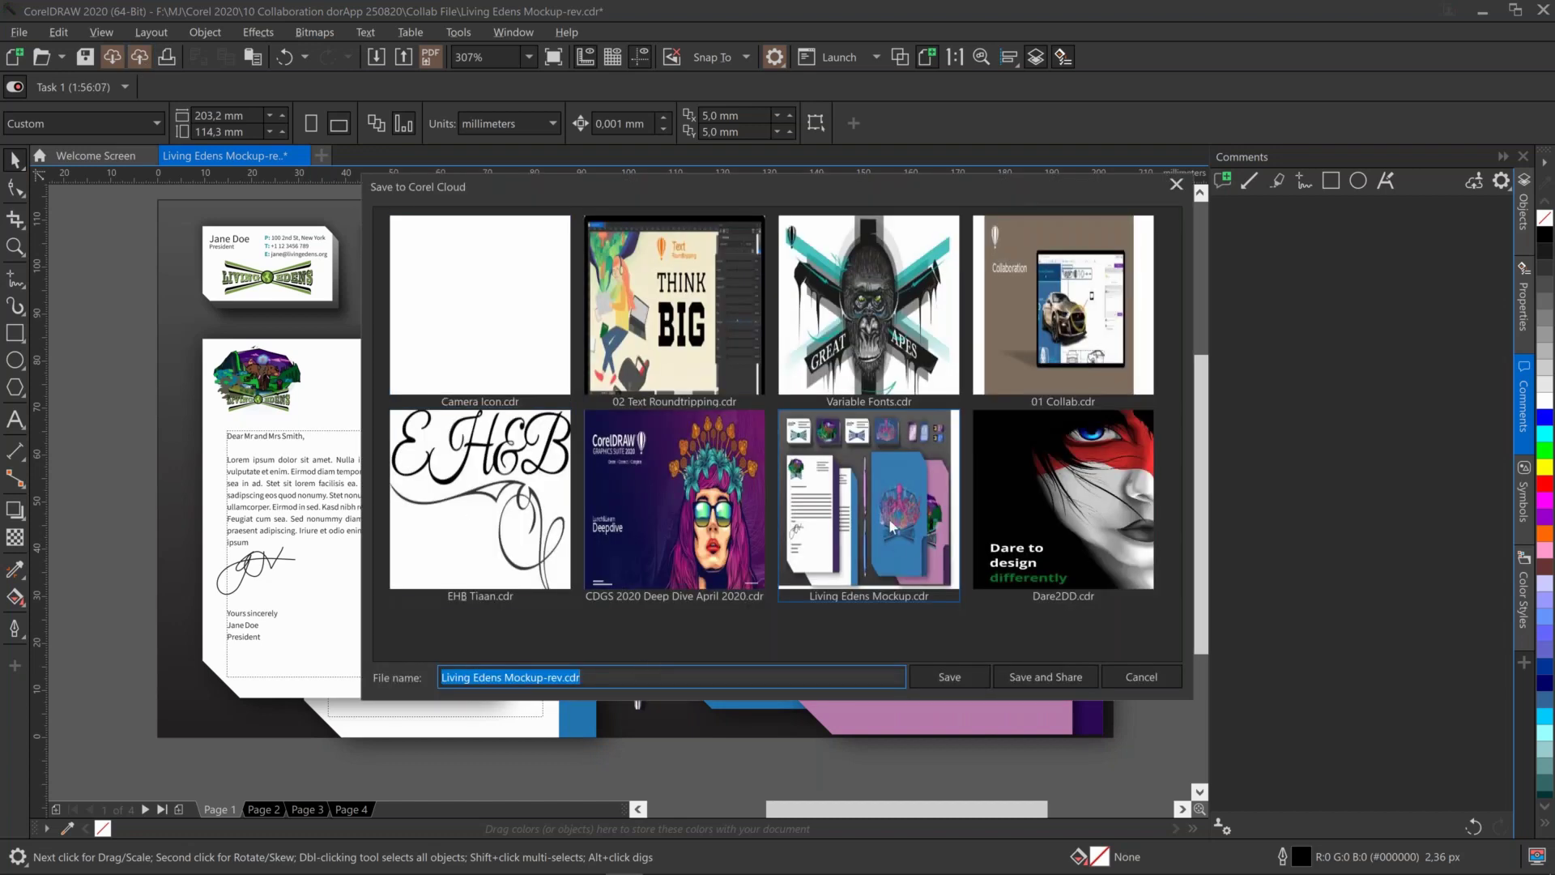
click(599, 671)
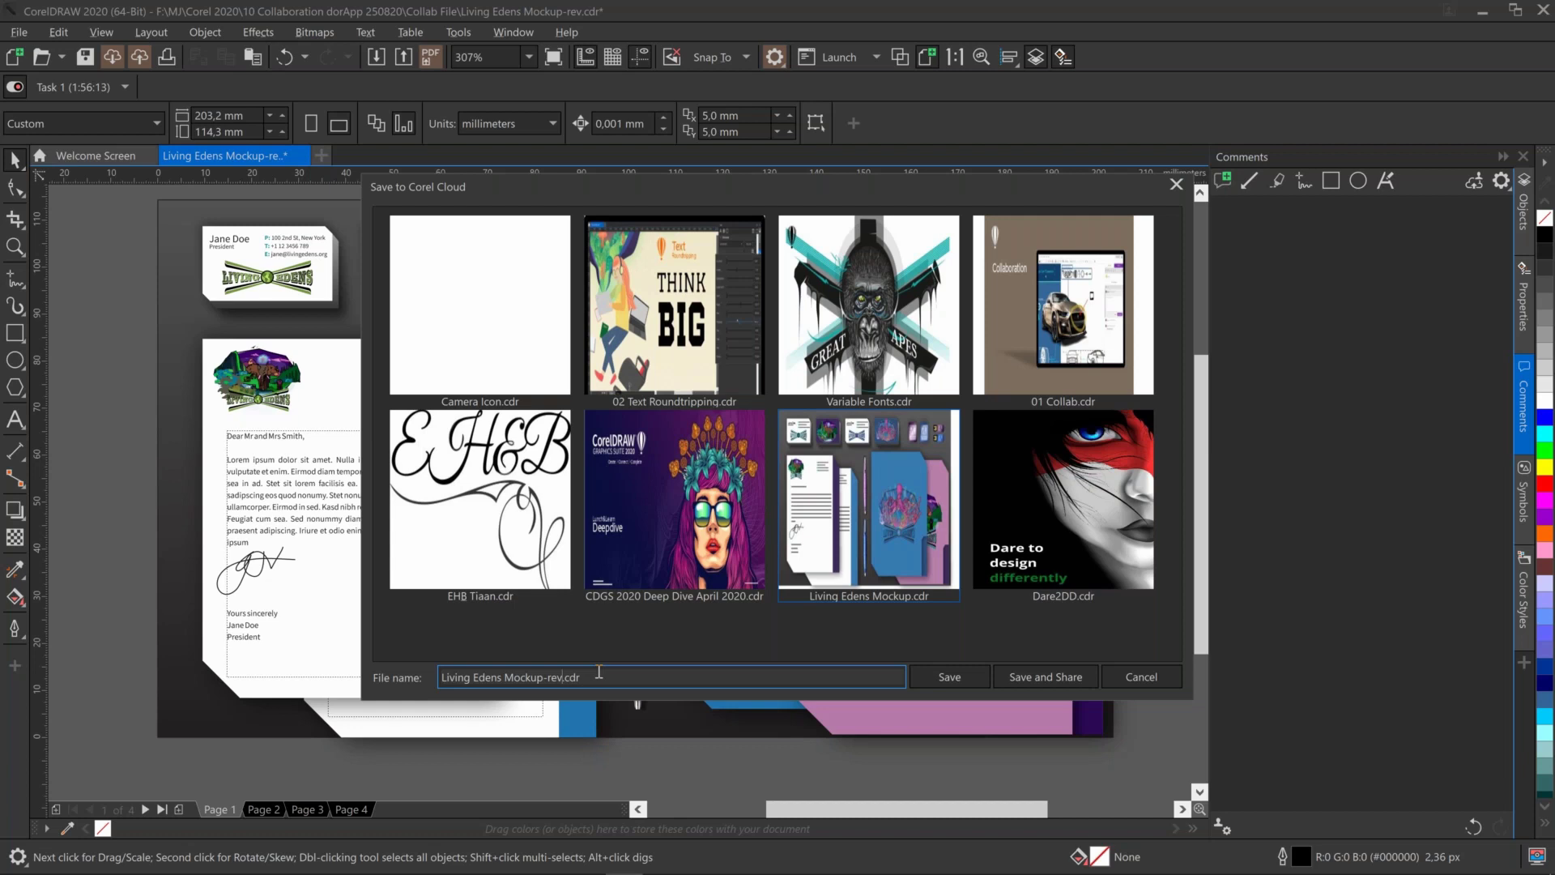
key(BackSpace)
key(BackSpace)
key(BackSpace)
key(BackSpace)
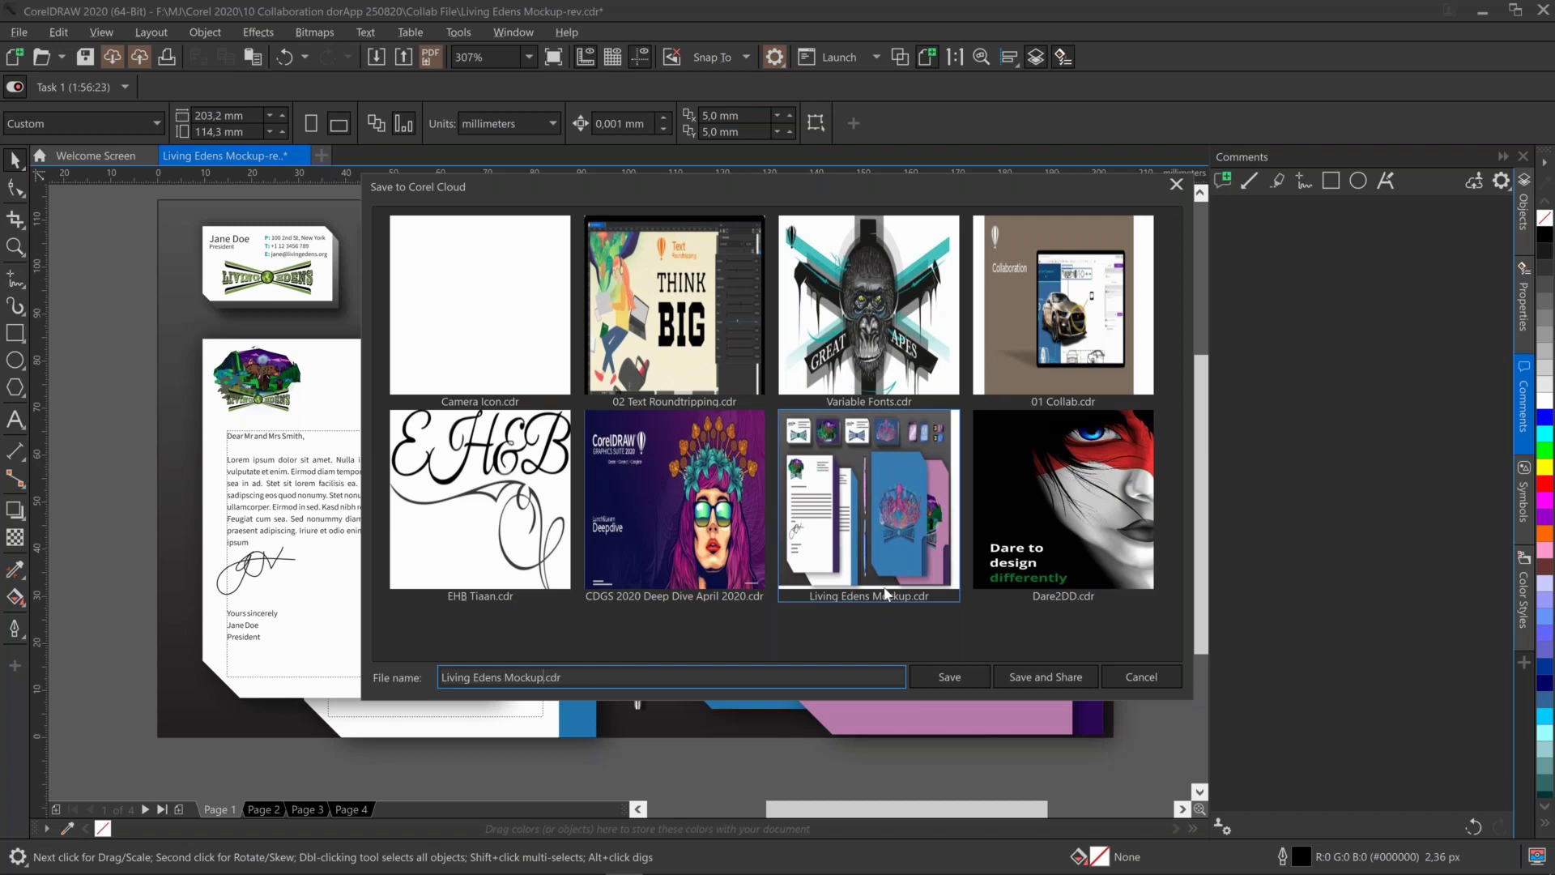
click(1066, 682)
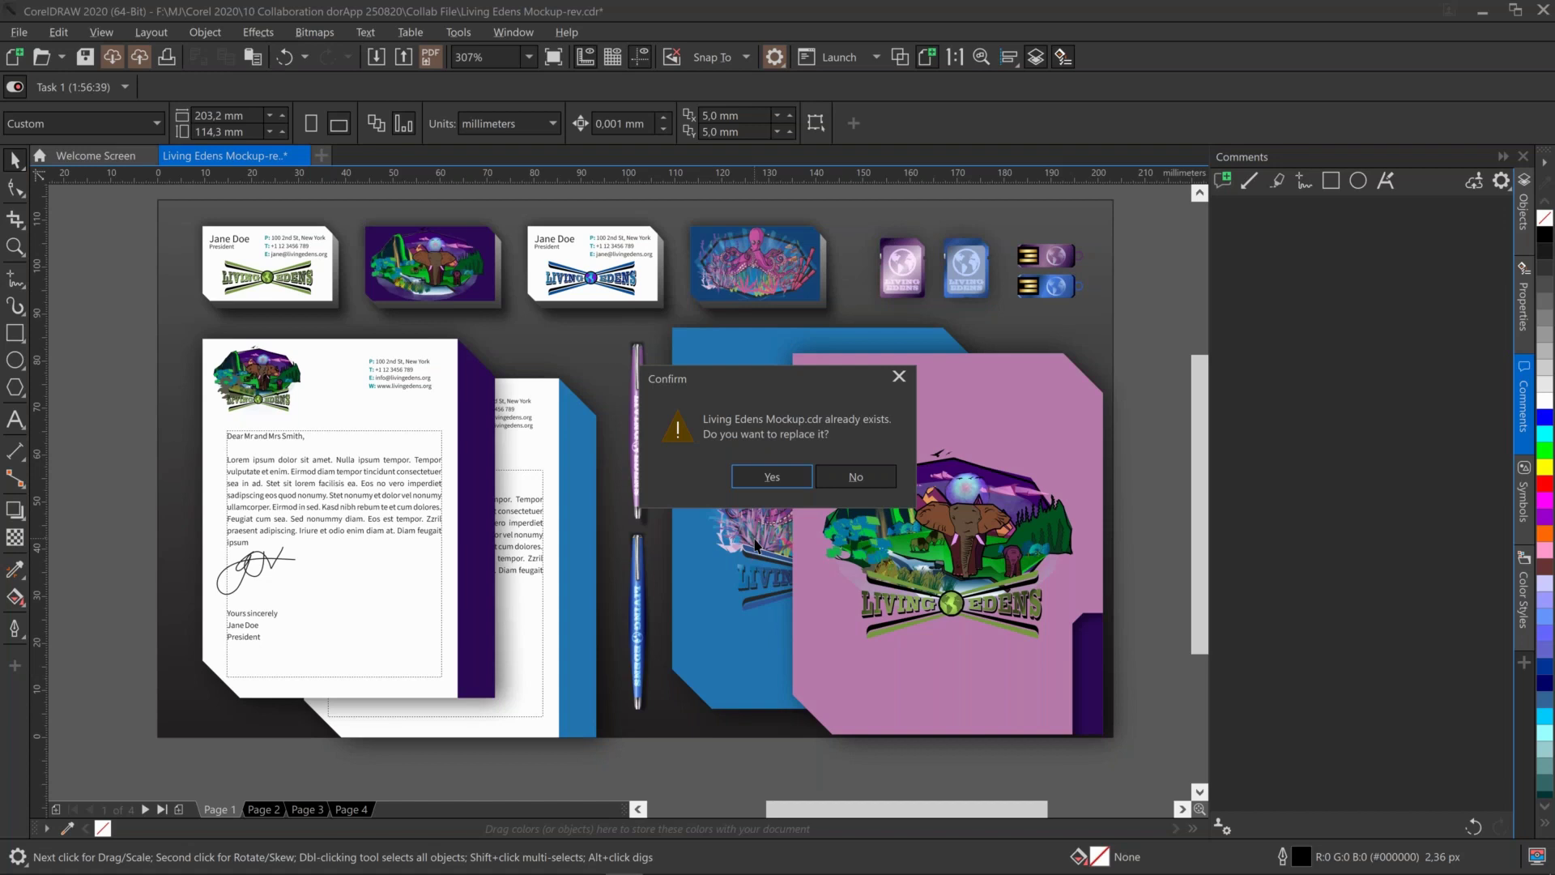
Confirm replacing the existing Living Edens Mockup.cdr in Corel Cloud
click(772, 477)
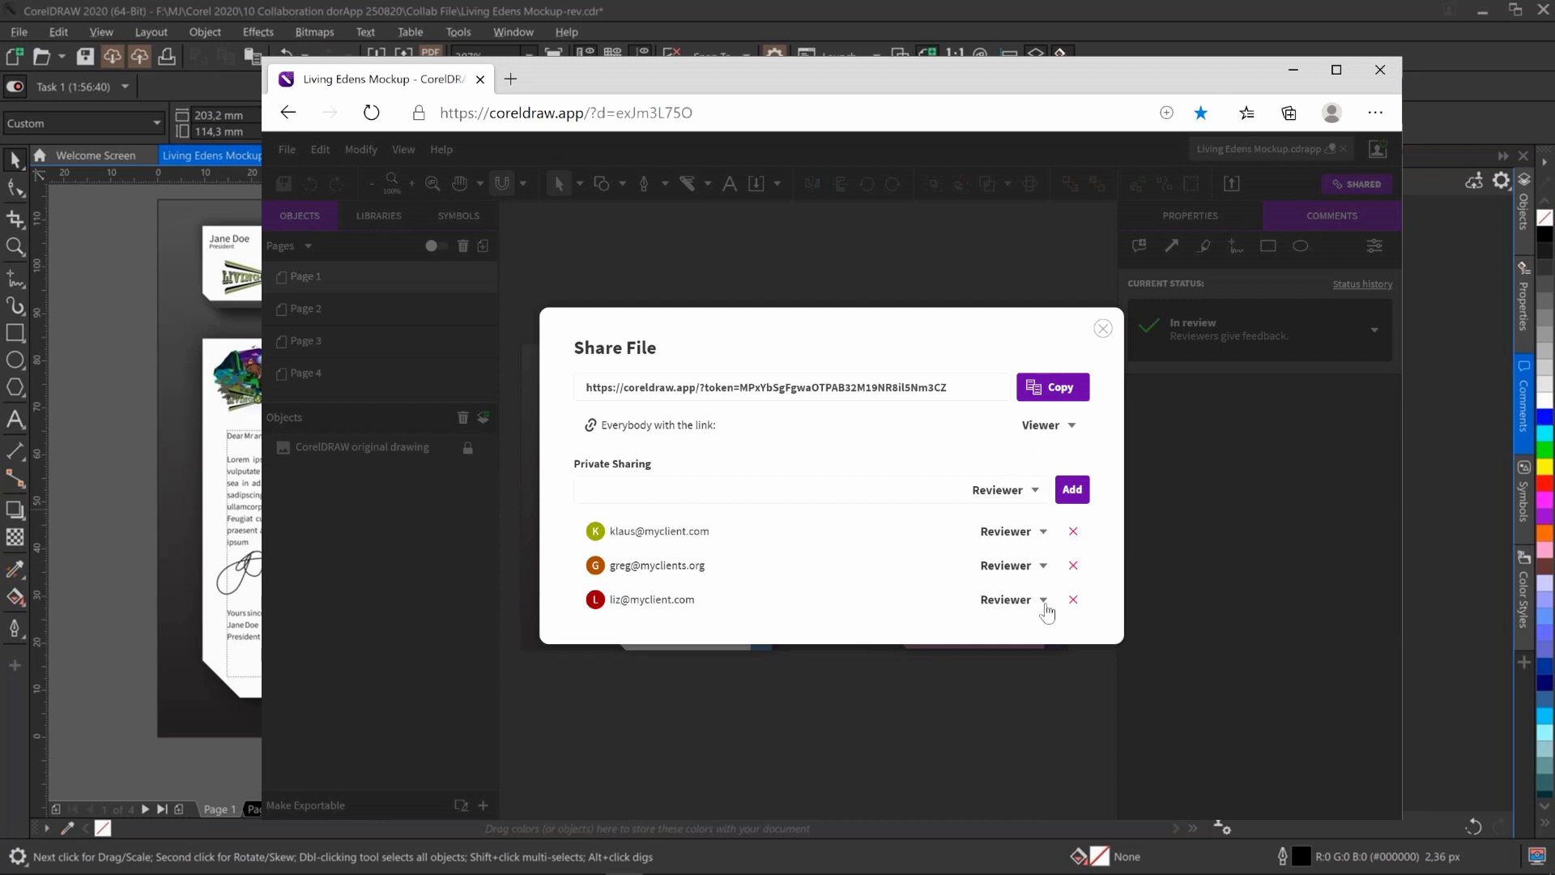
Change the first invitee's role to Approver, resend their invitation email, and close Share File
click(1044, 532)
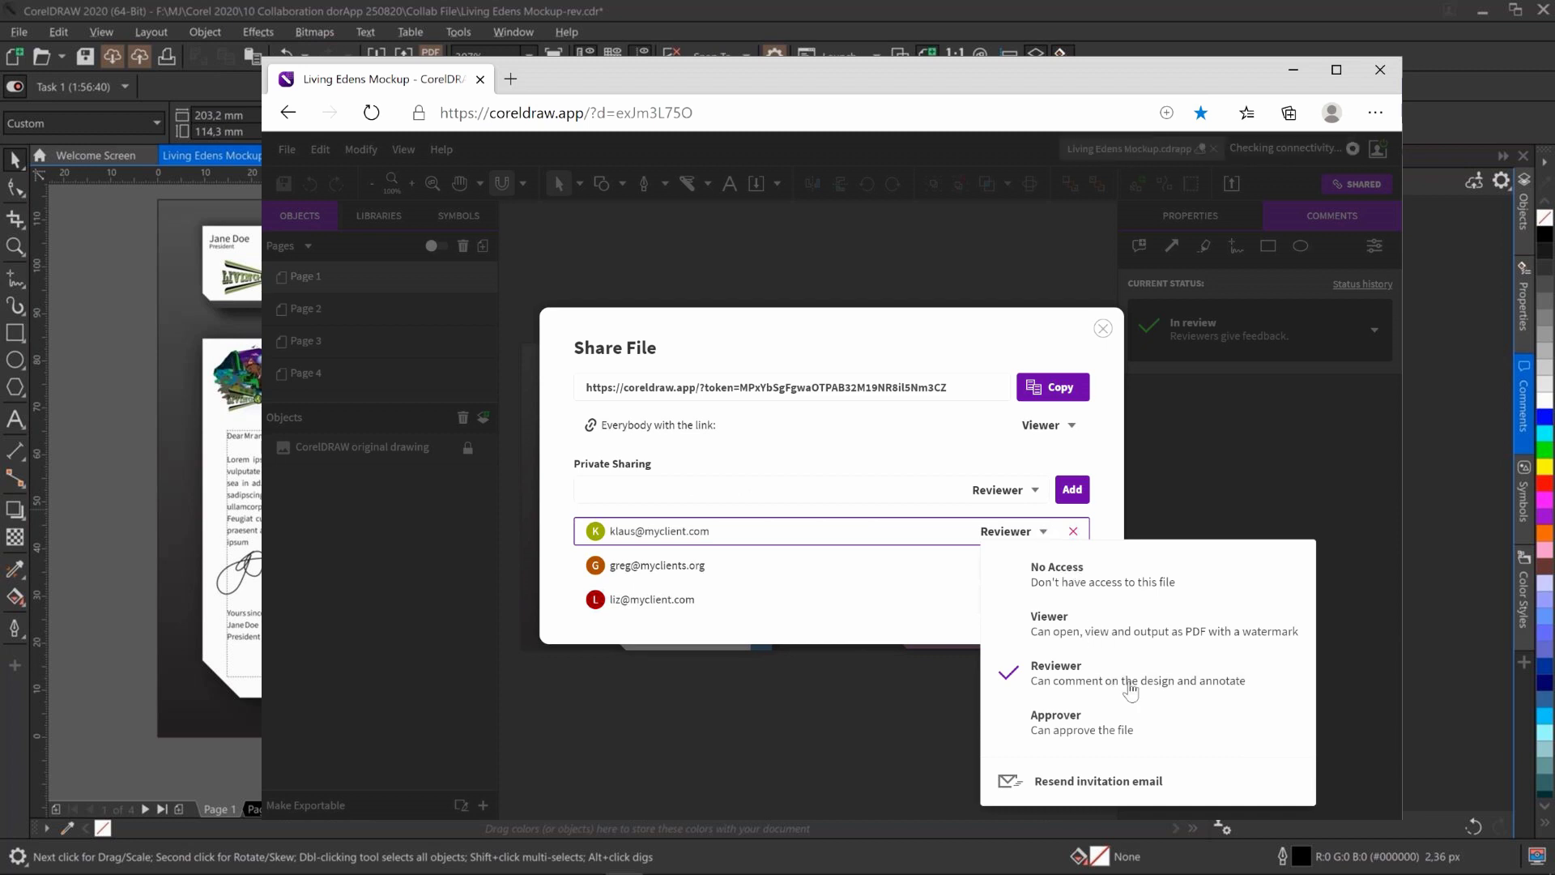
click(1168, 733)
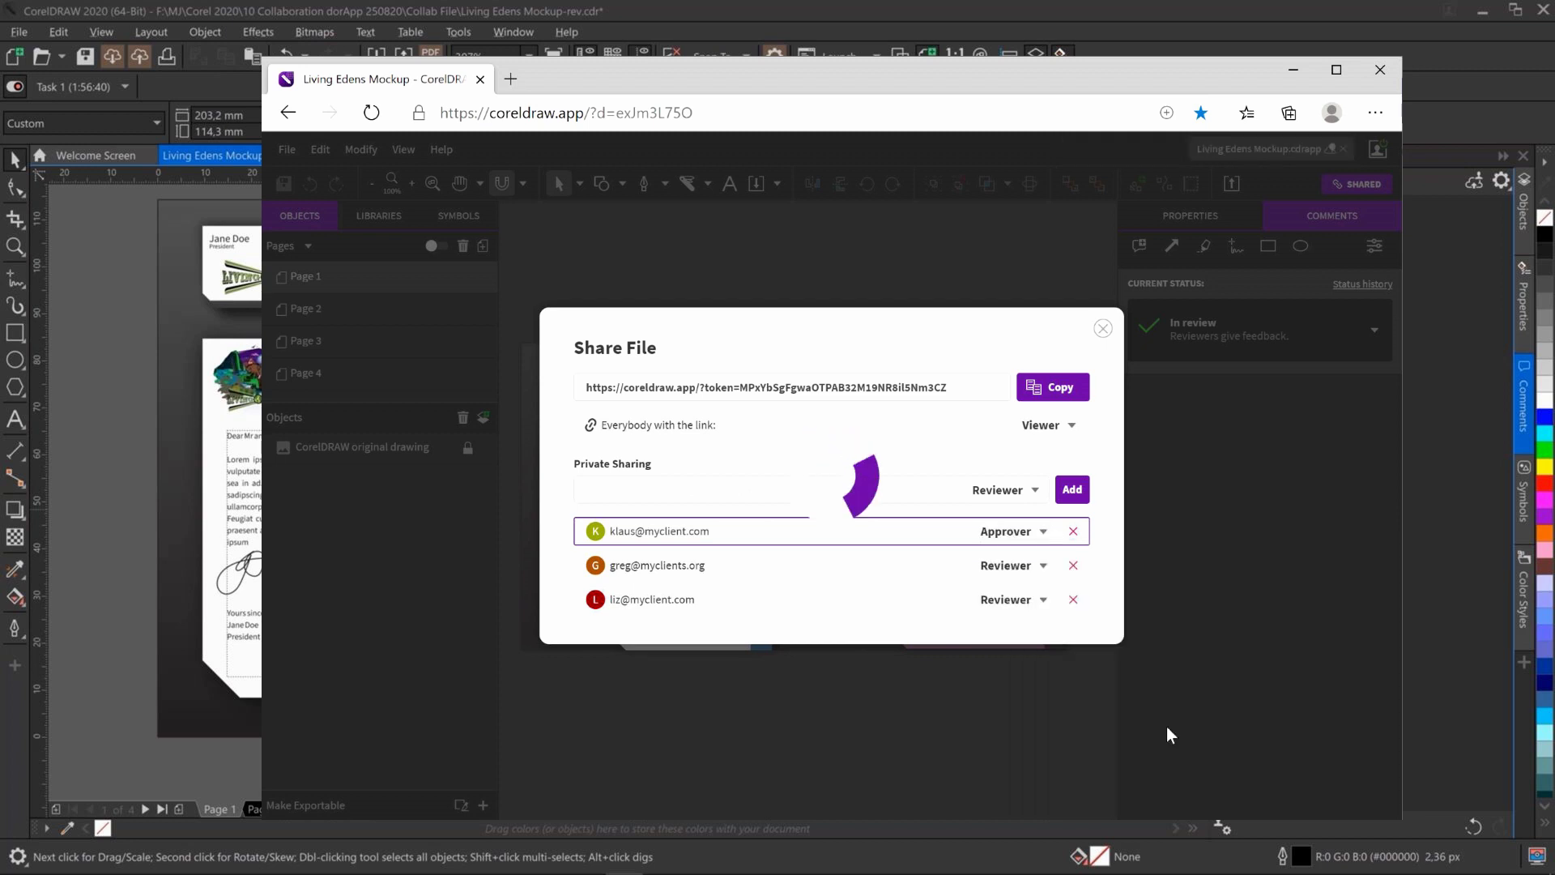
click(1044, 532)
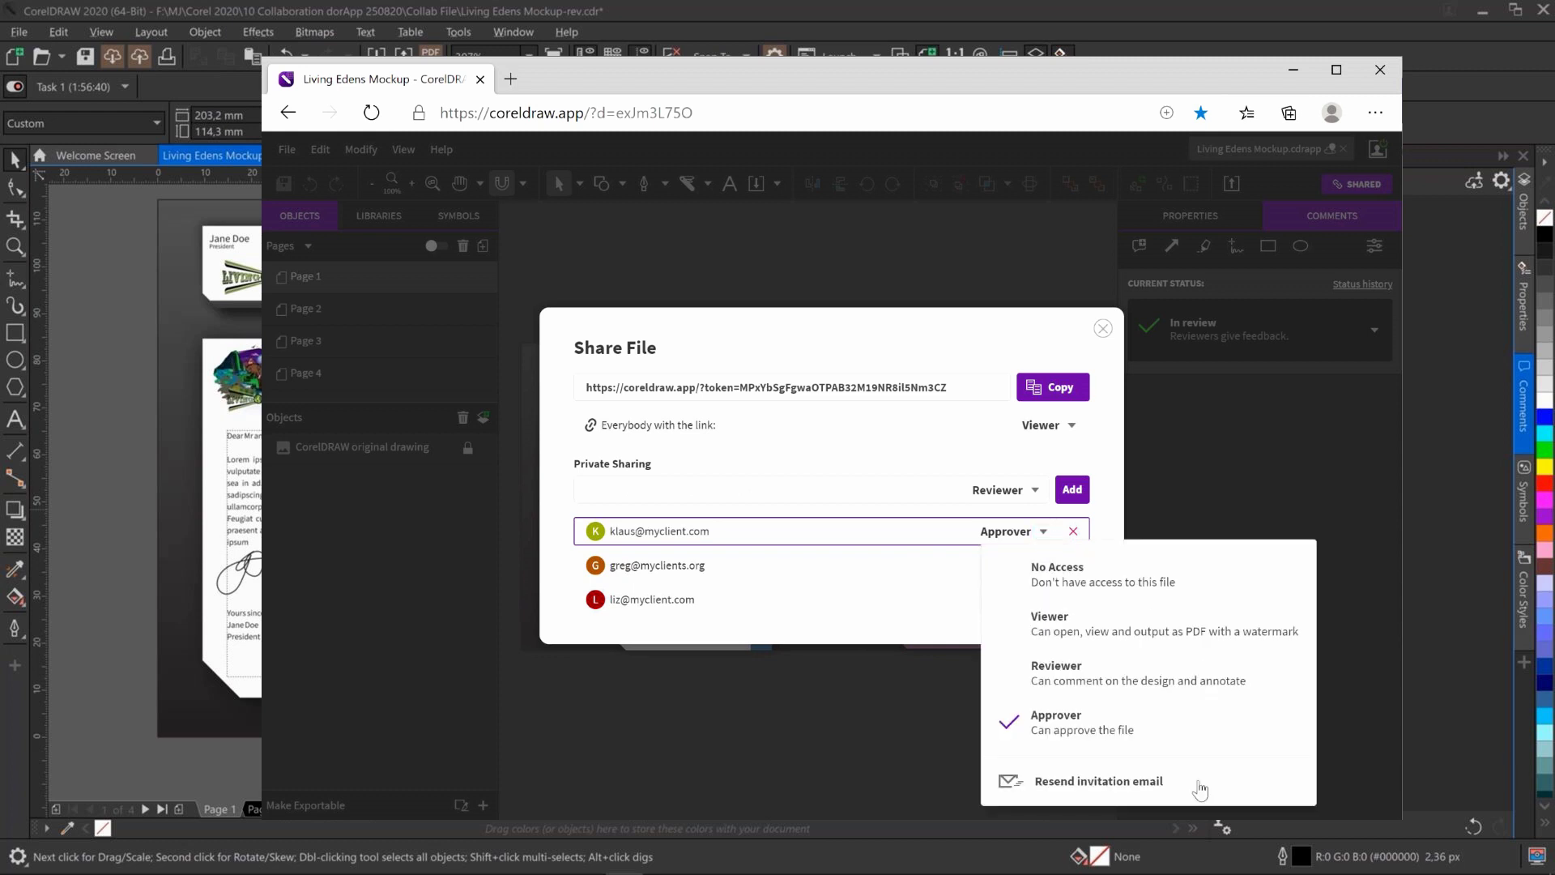
click(1199, 787)
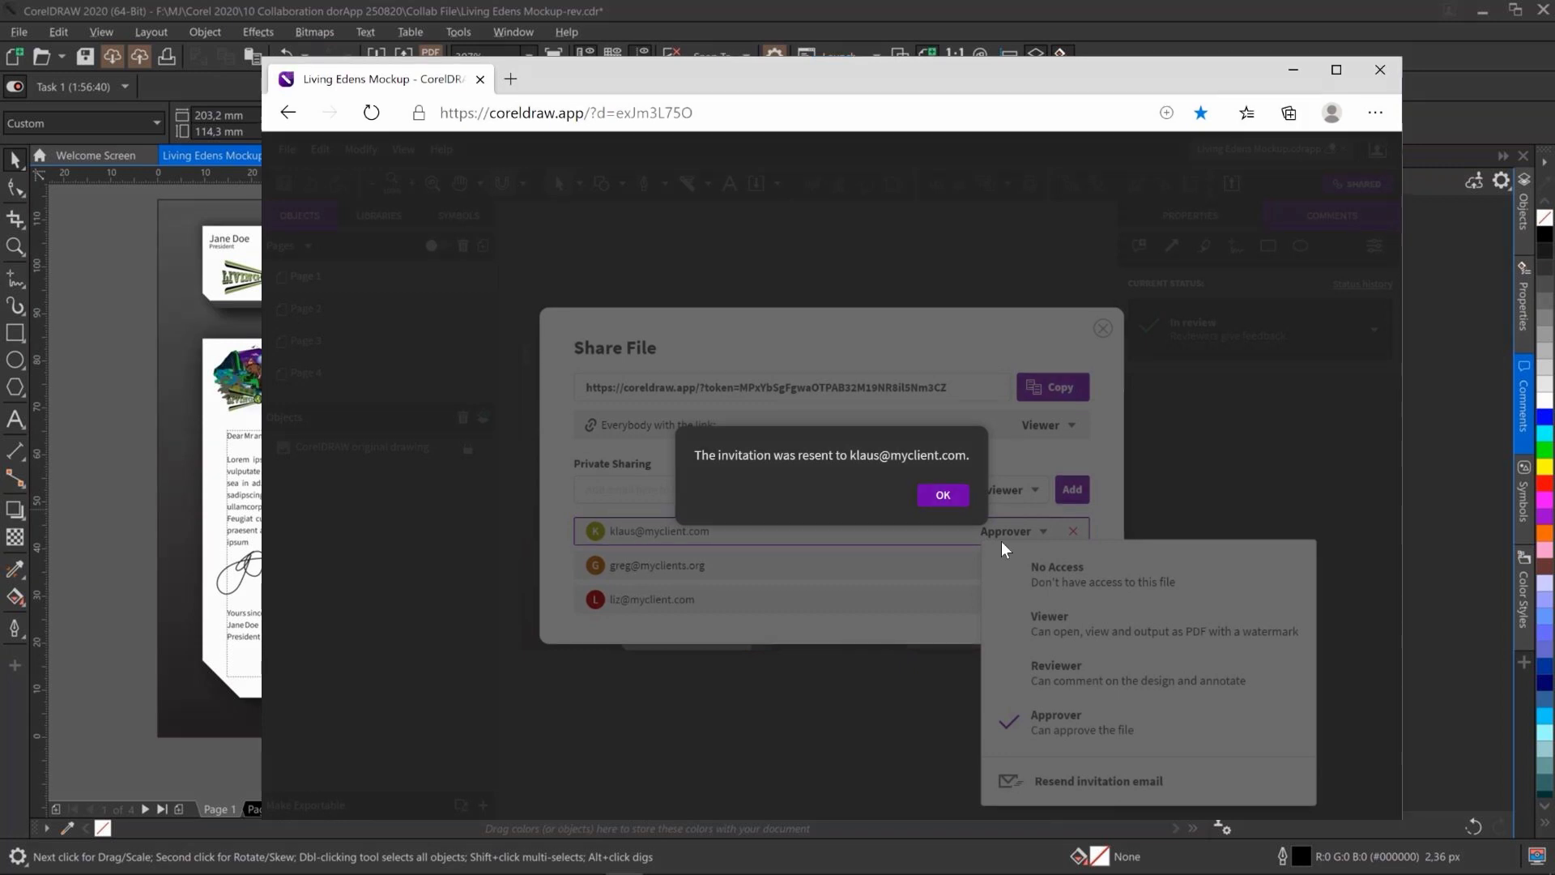
click(945, 493)
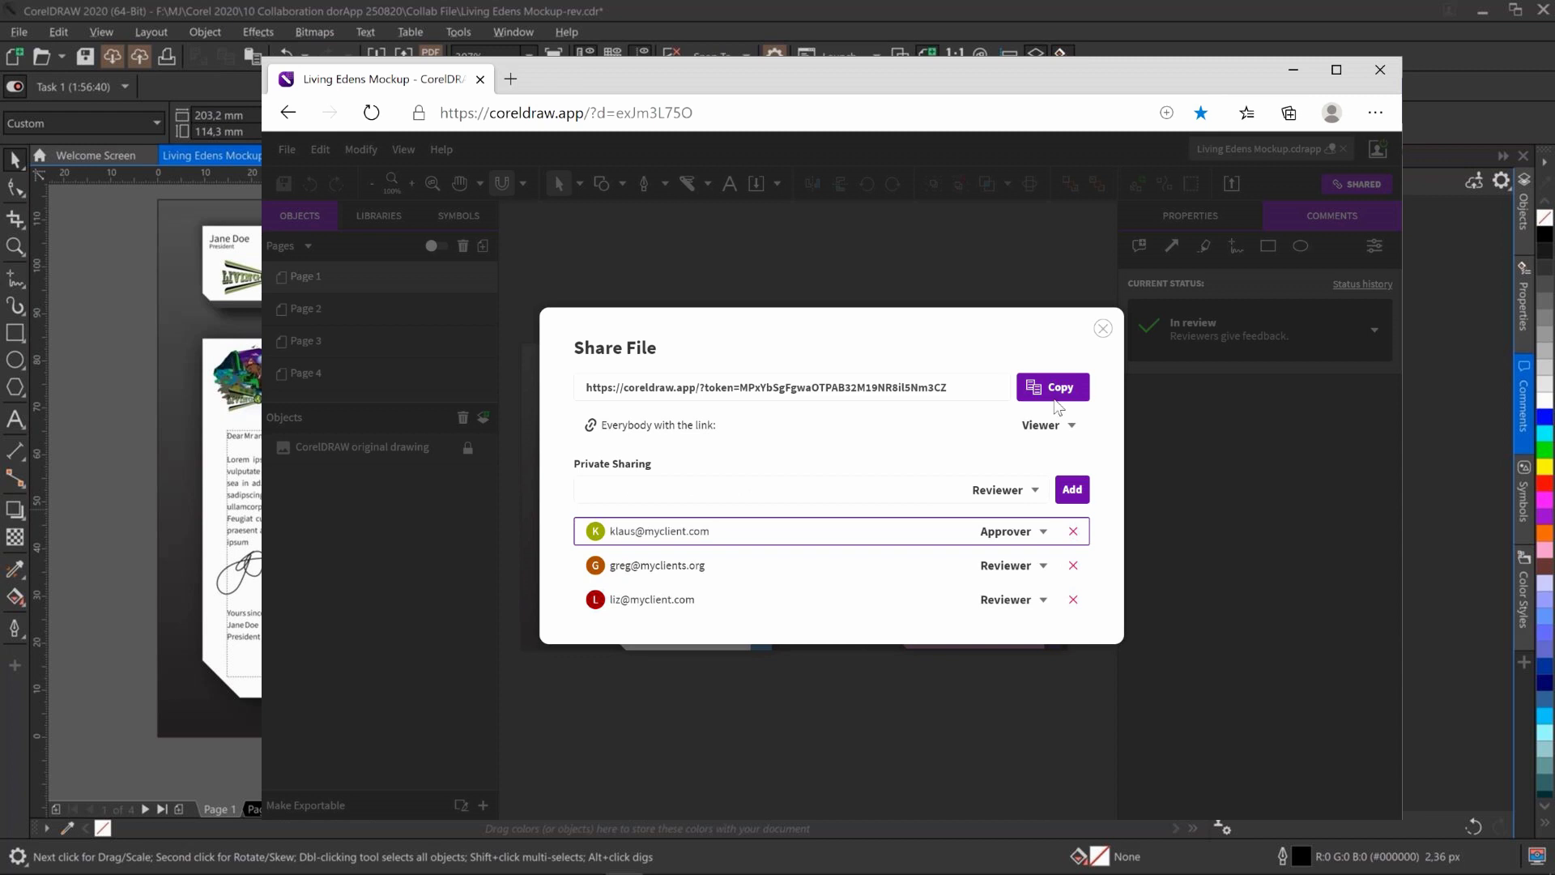
click(1104, 329)
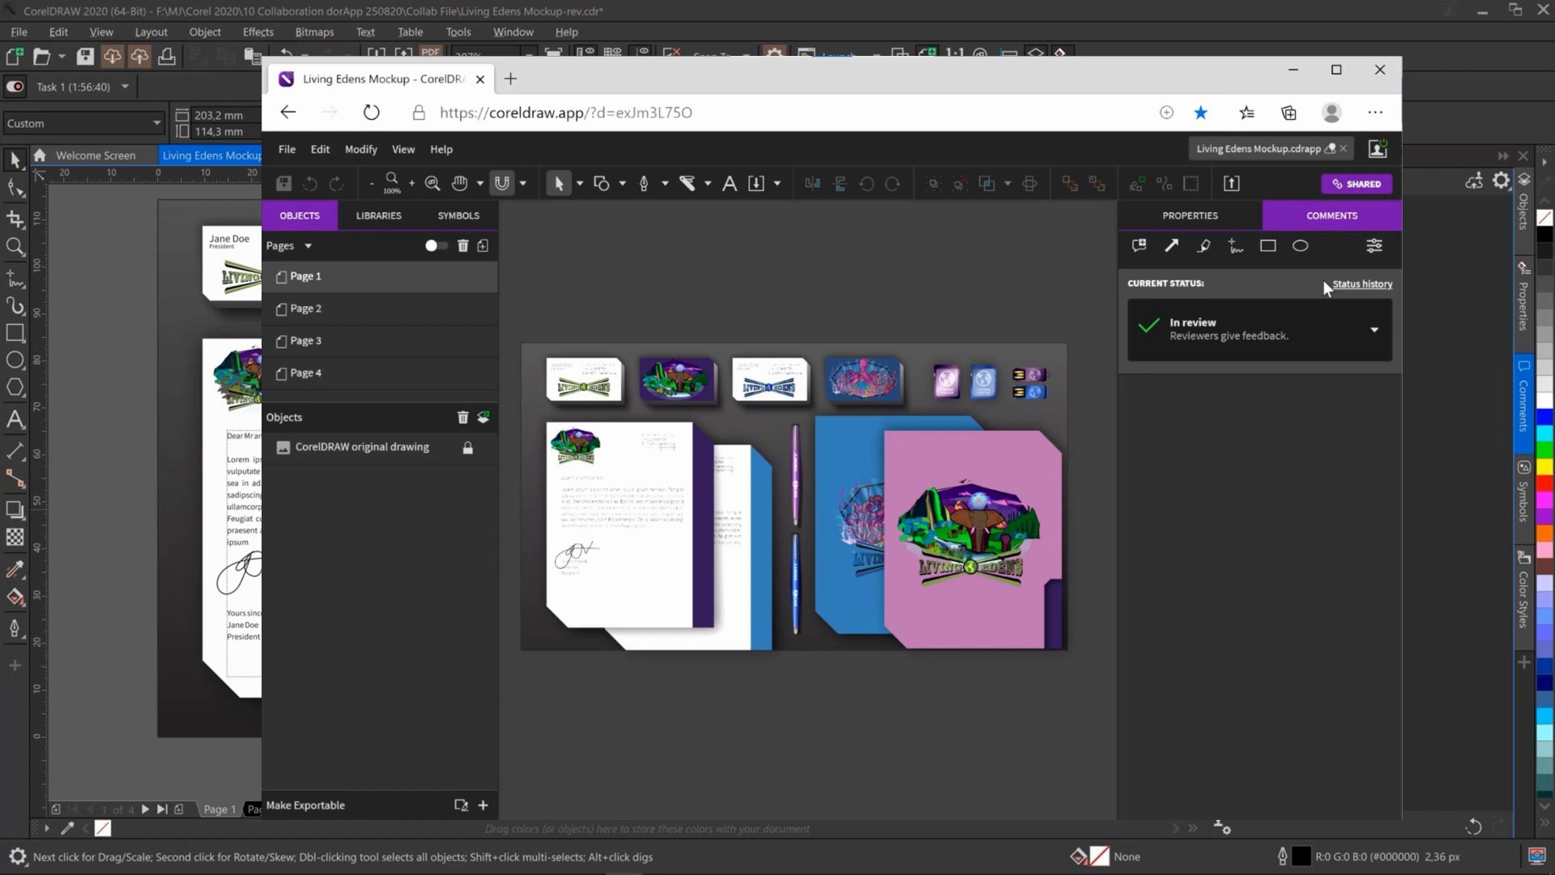
Change the review status from In review to Request Approval
click(1371, 338)
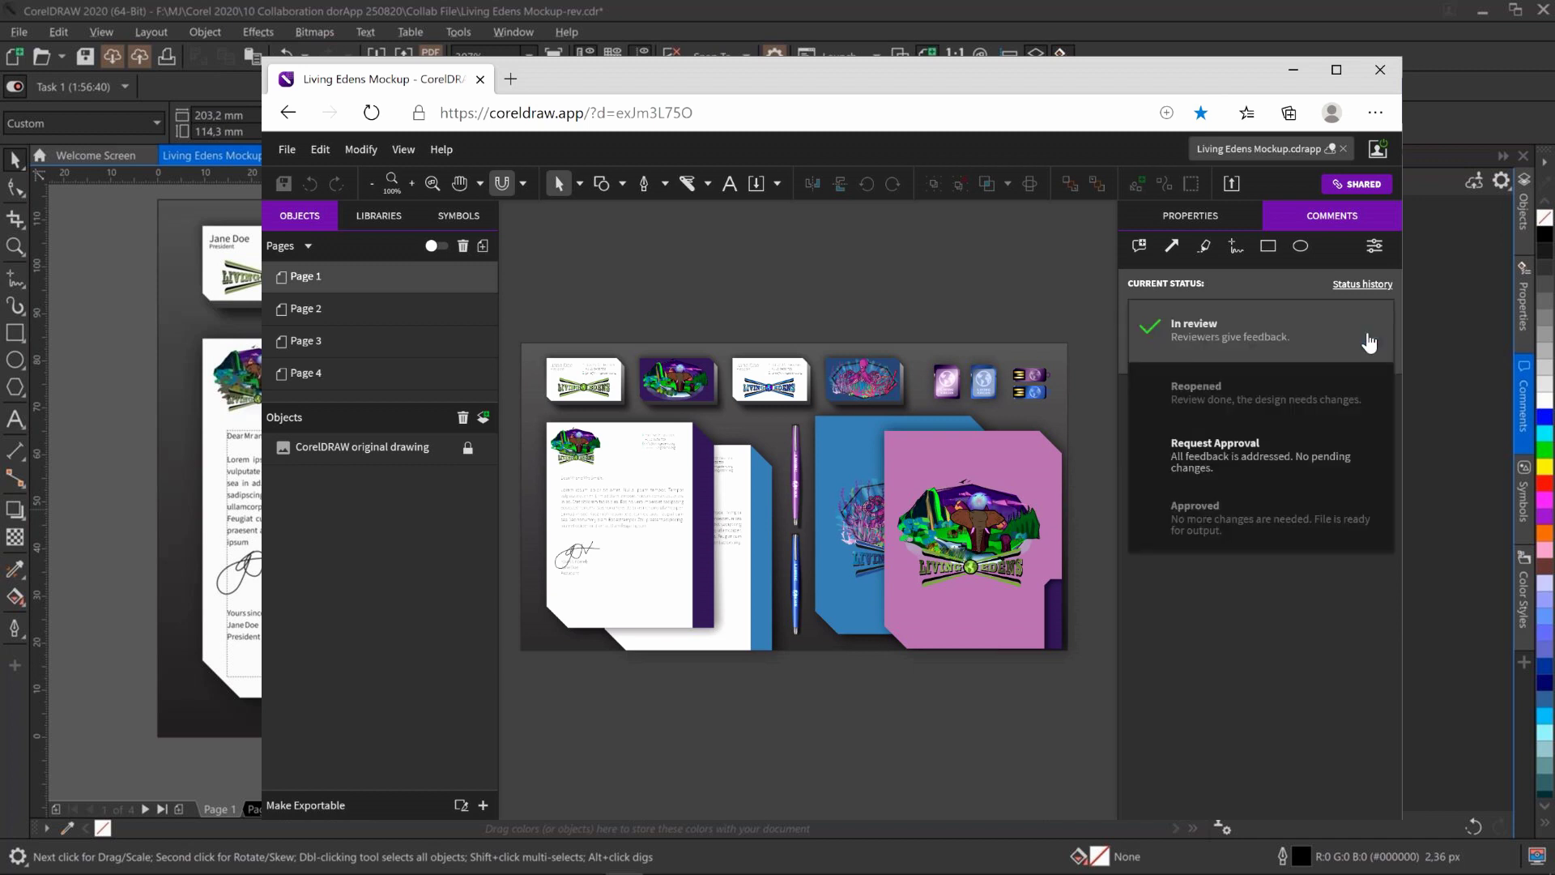
click(1376, 460)
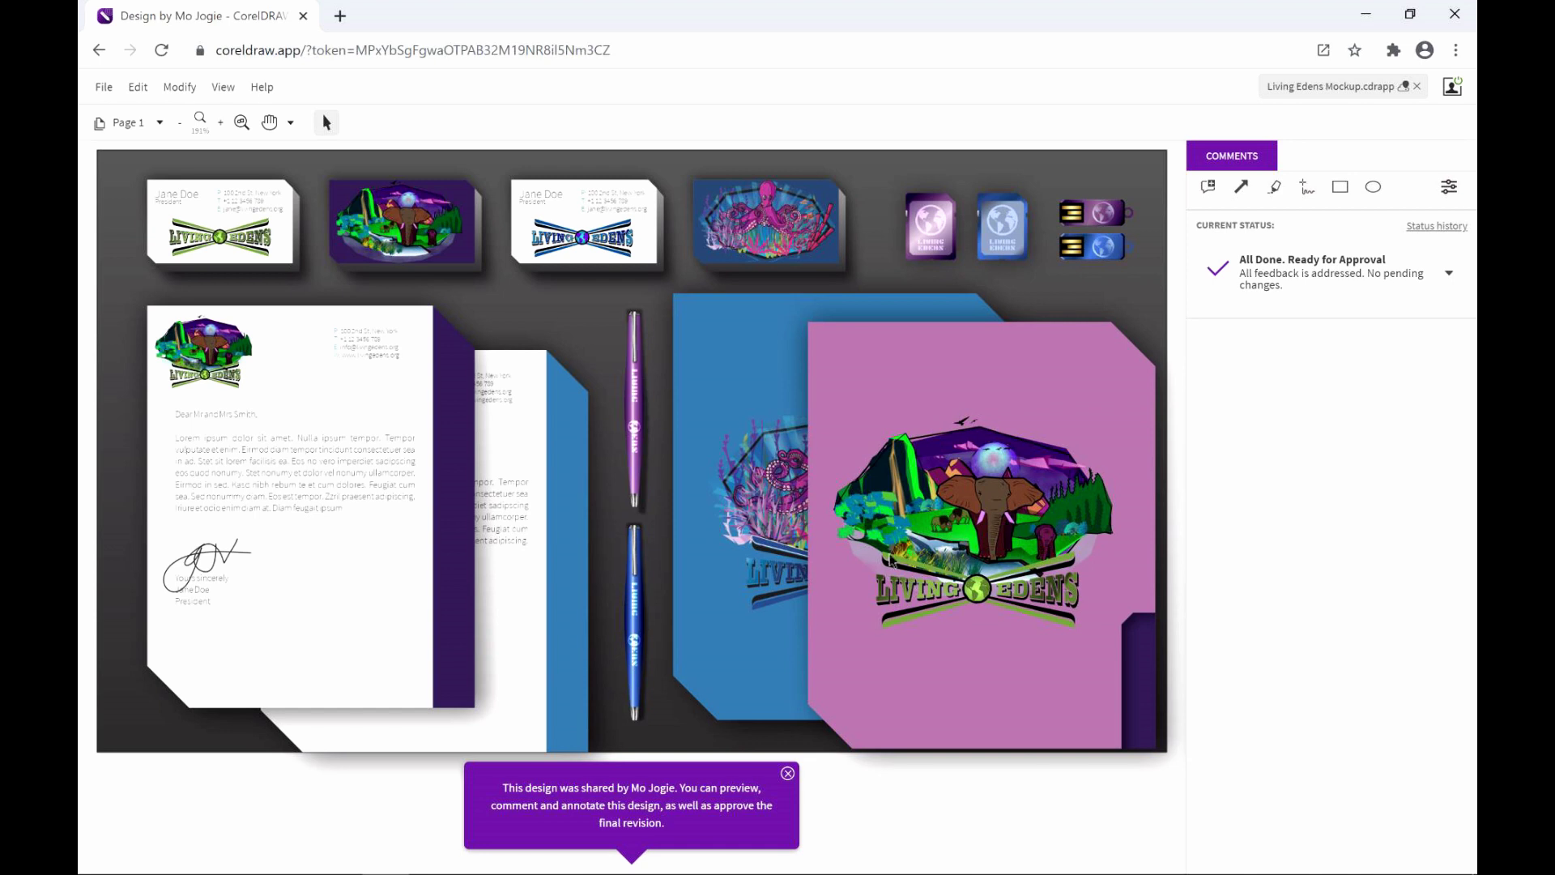
Browse Pages 2, 3 and 4 of the shared mockup, finishing on Page 4
click(150, 123)
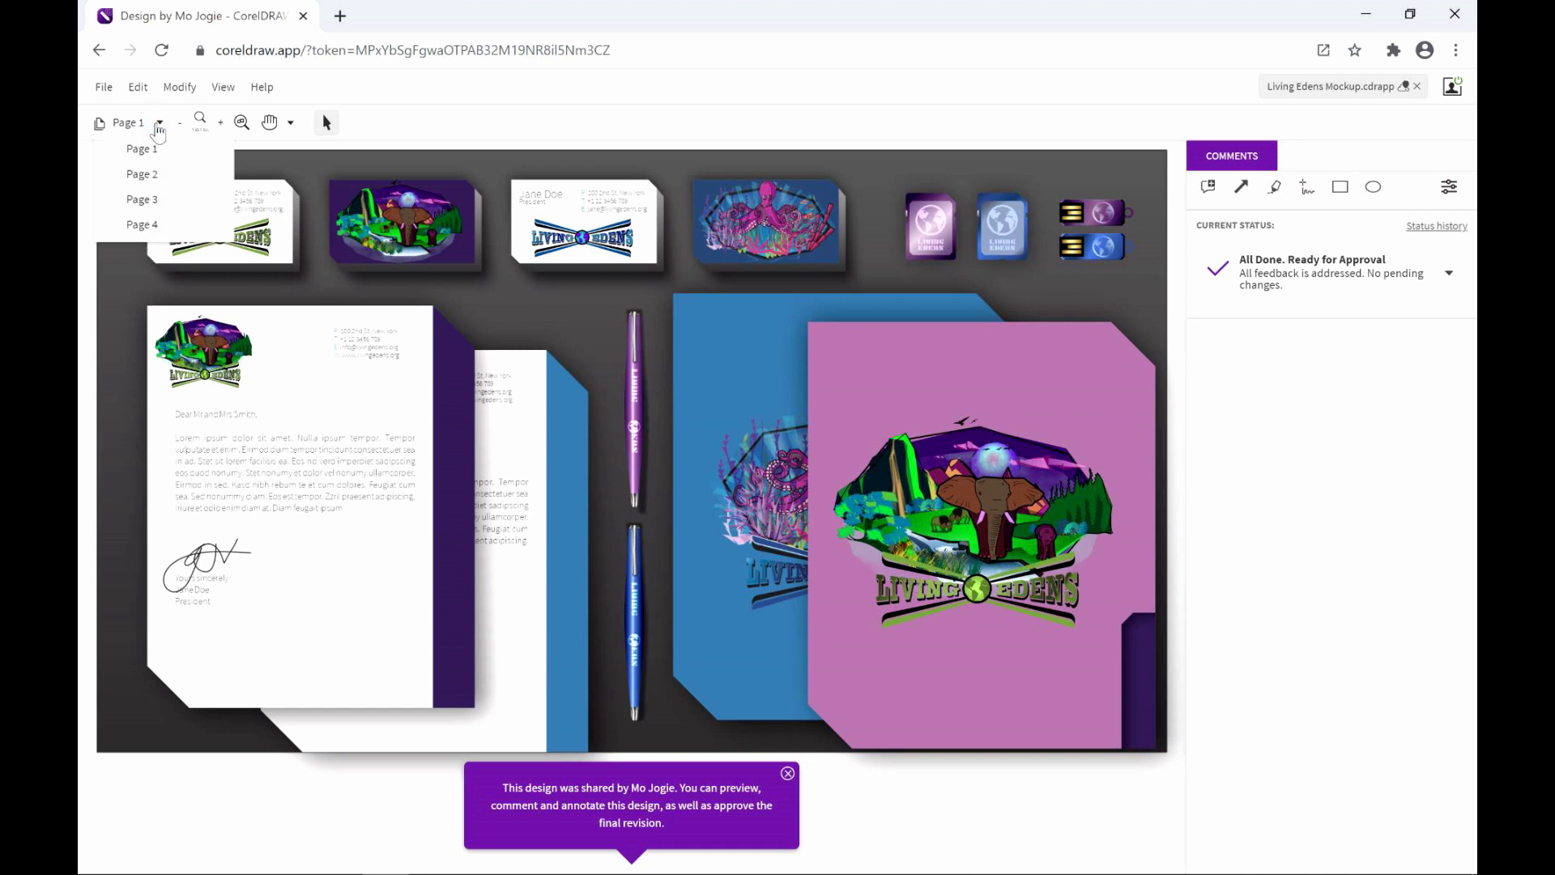
click(152, 173)
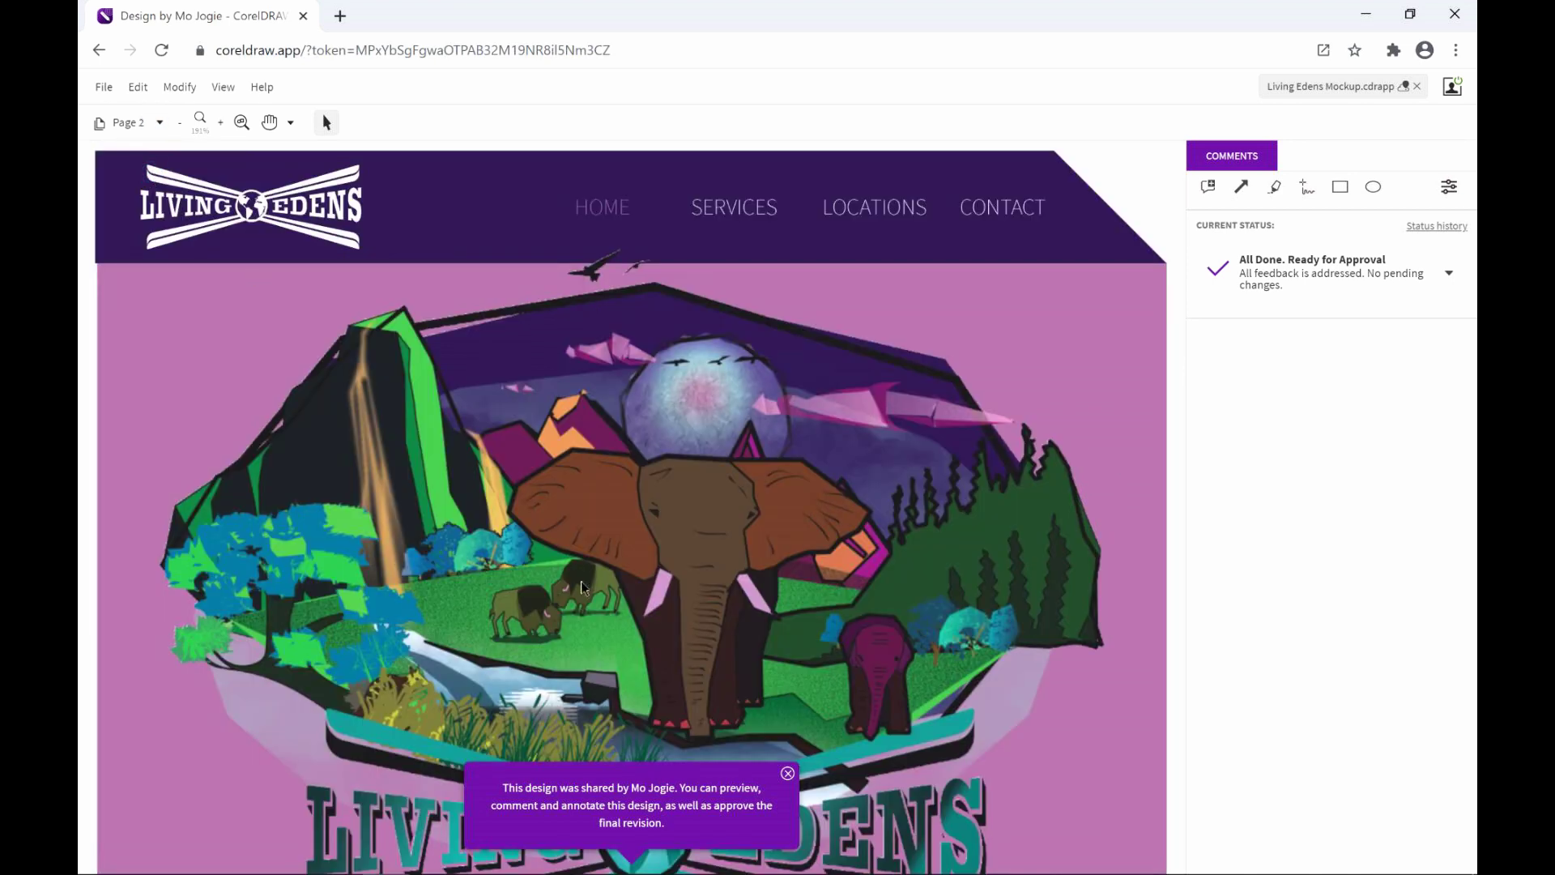
scroll(585, 587, down, 4)
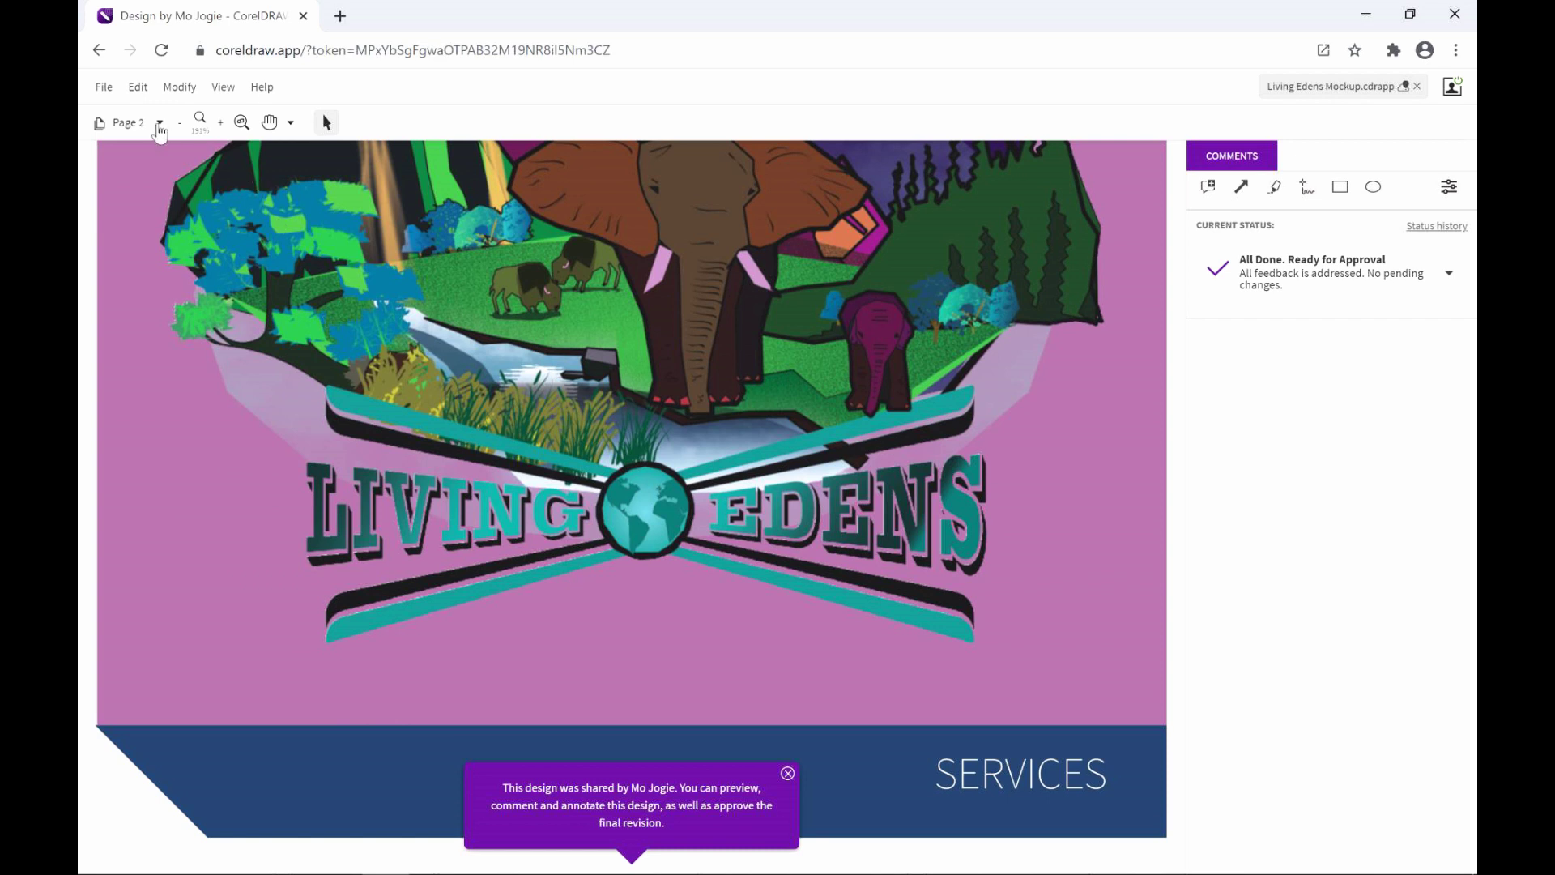
click(153, 124)
click(144, 198)
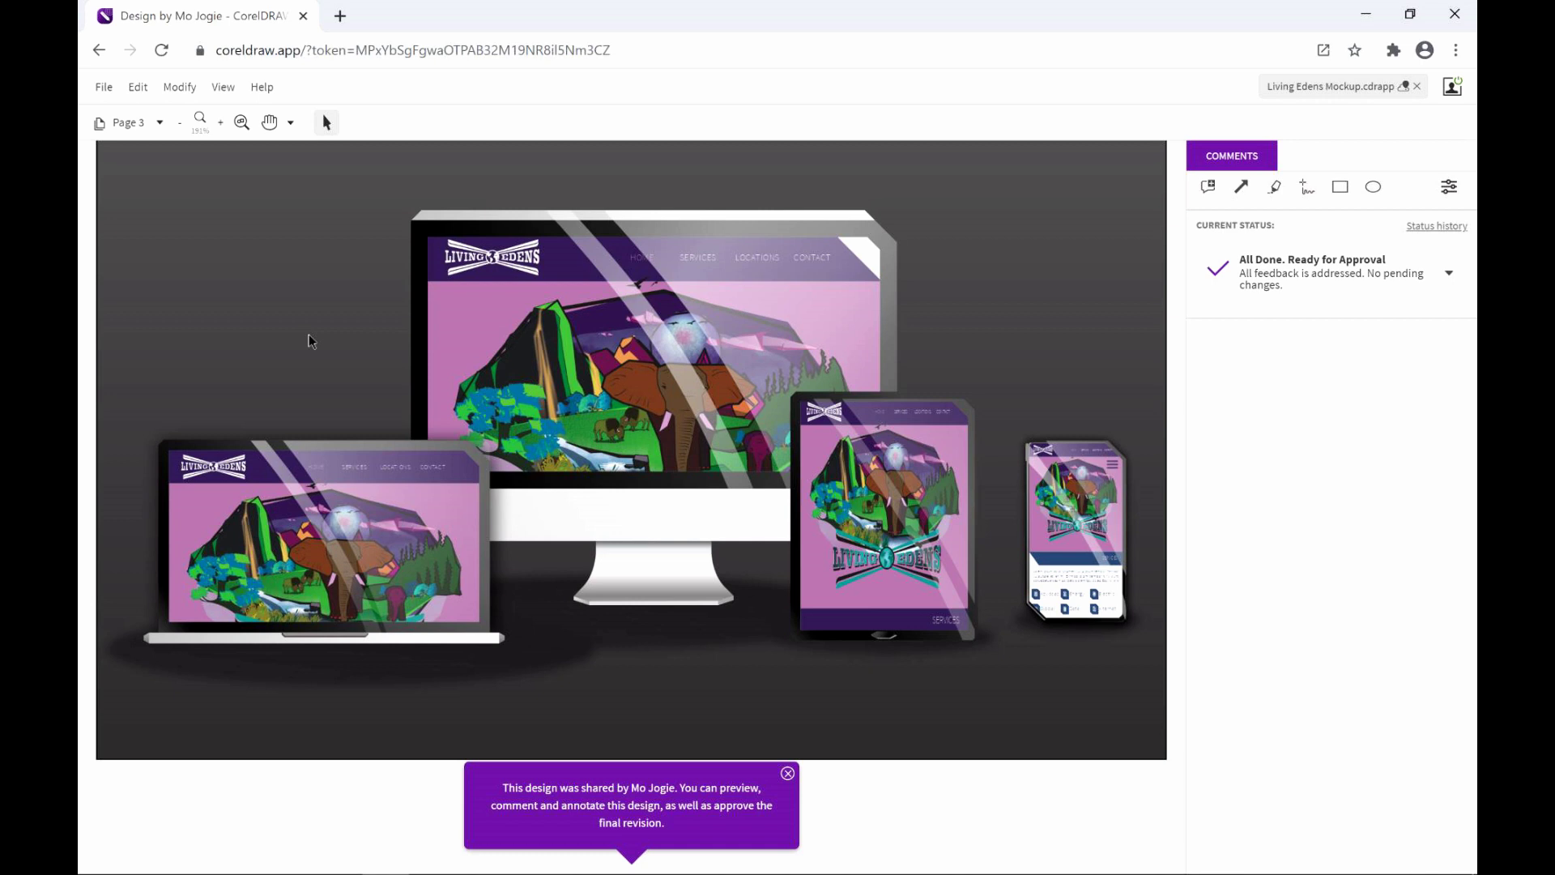
click(132, 125)
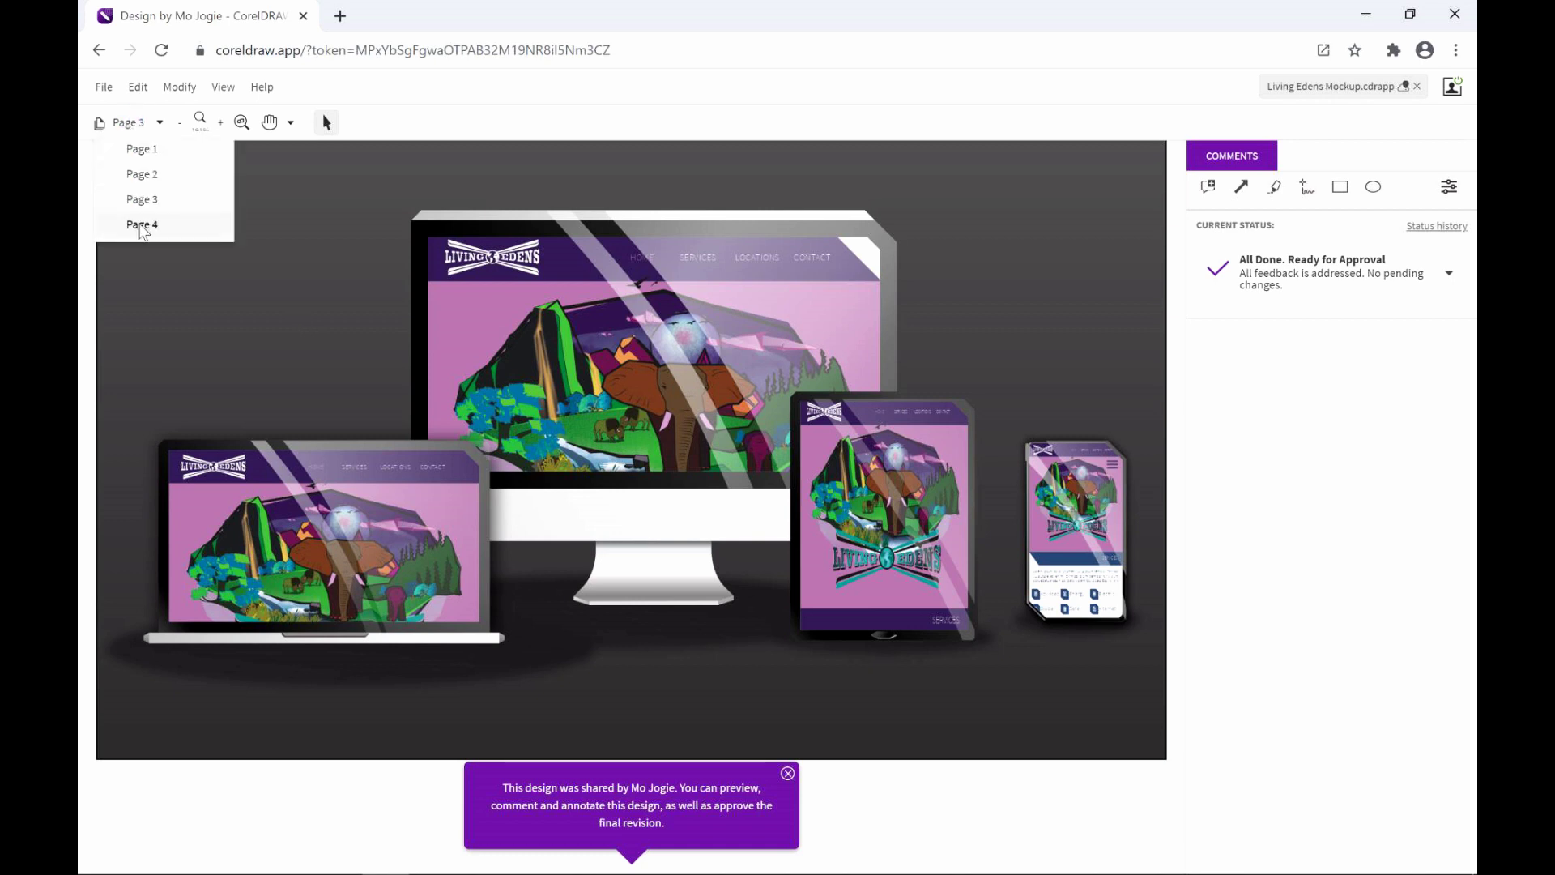
click(143, 227)
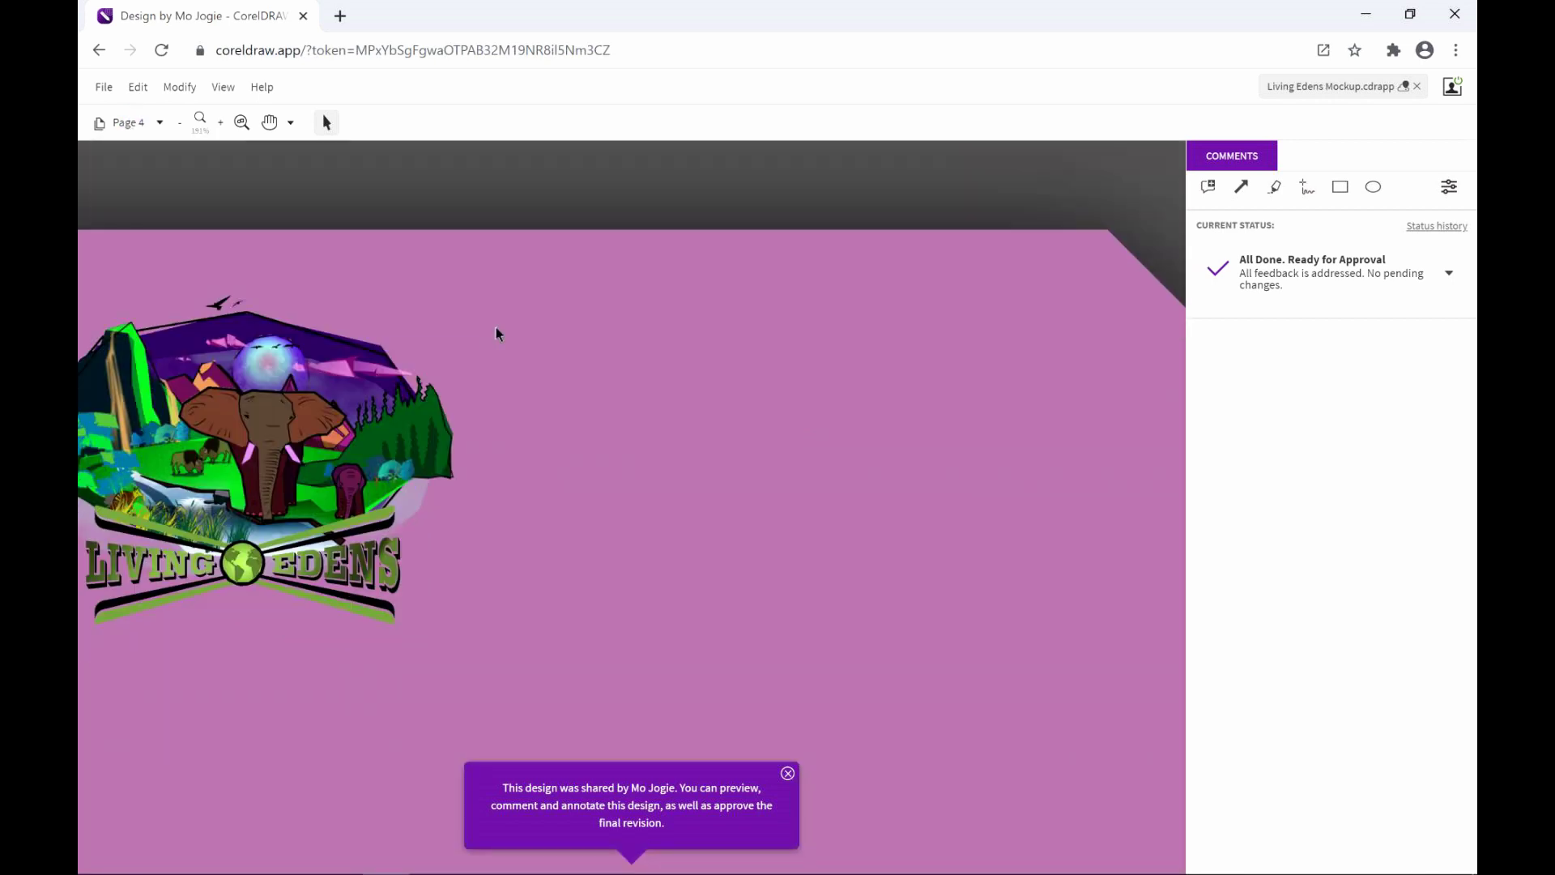
scroll(498, 334, down, 5)
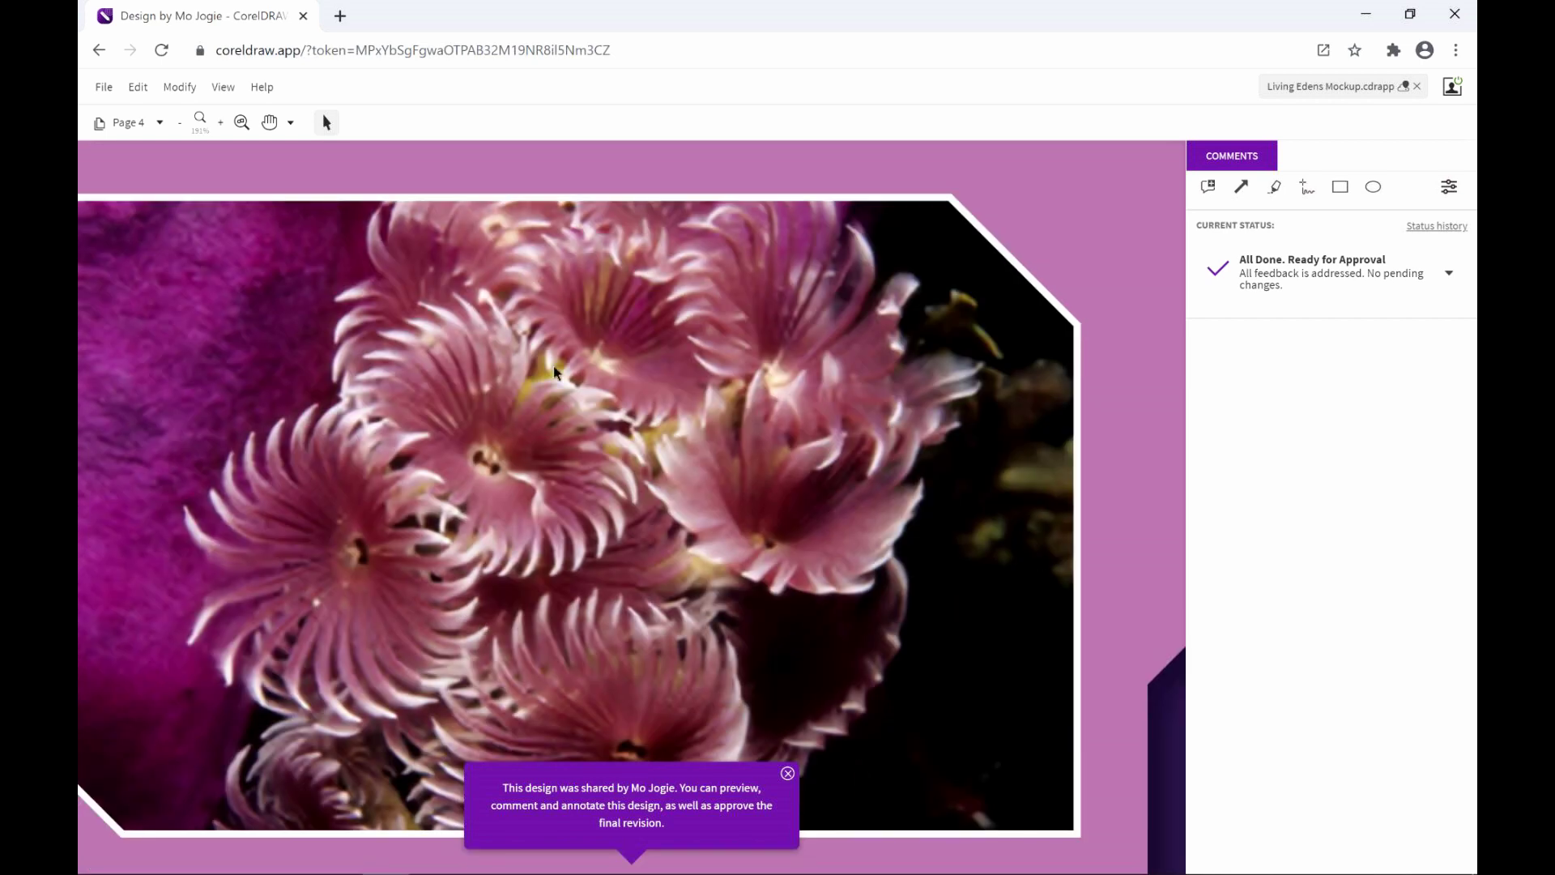
scroll(555, 372, down, 3)
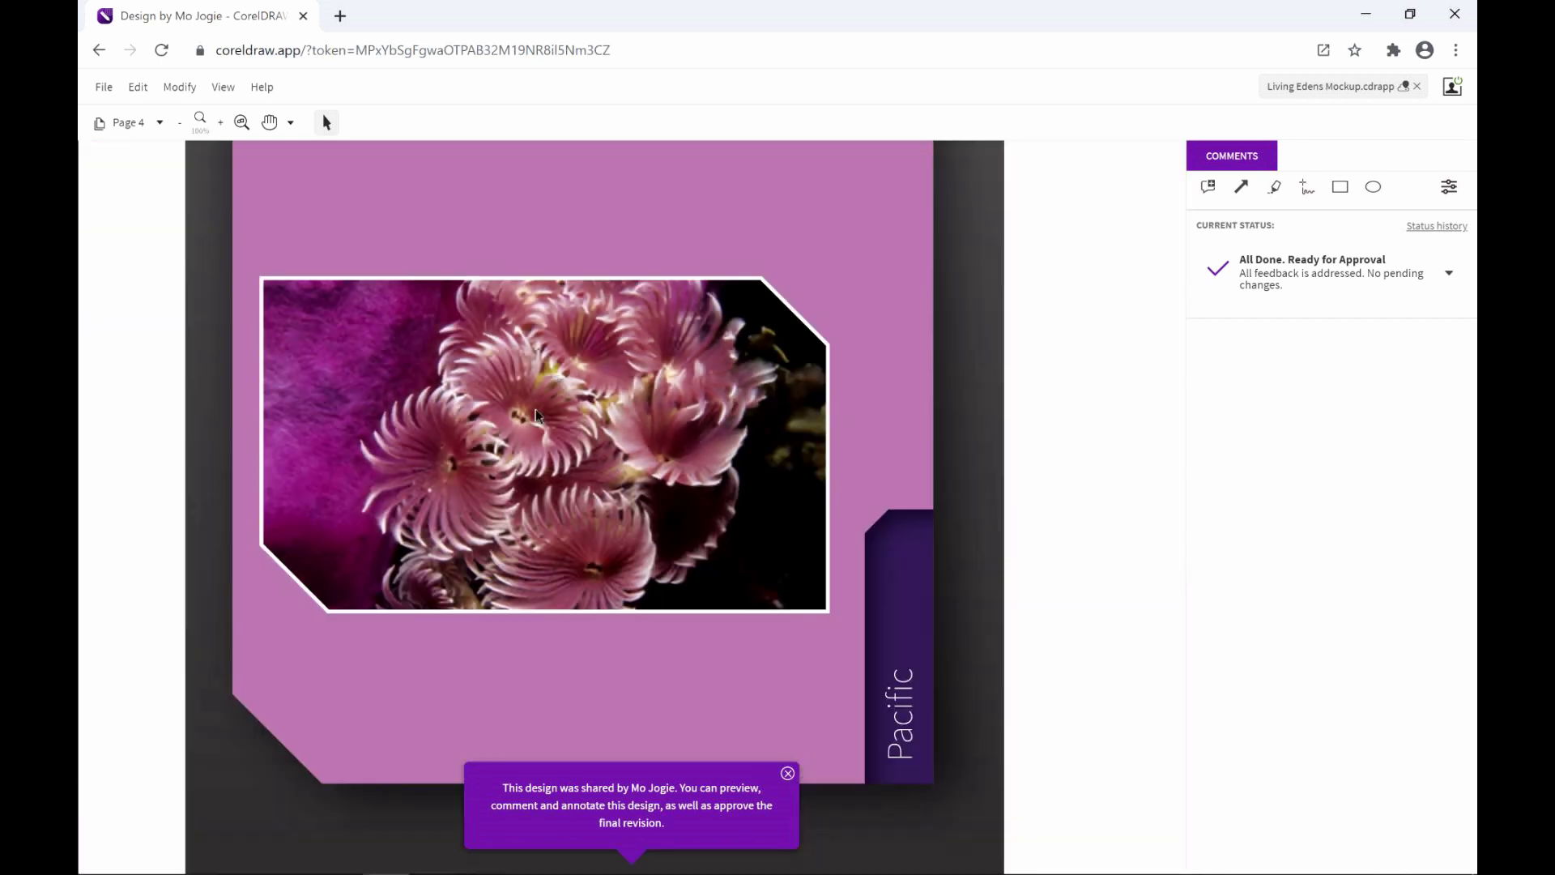
scroll(537, 416, up, 3)
scroll(537, 416, up, 1)
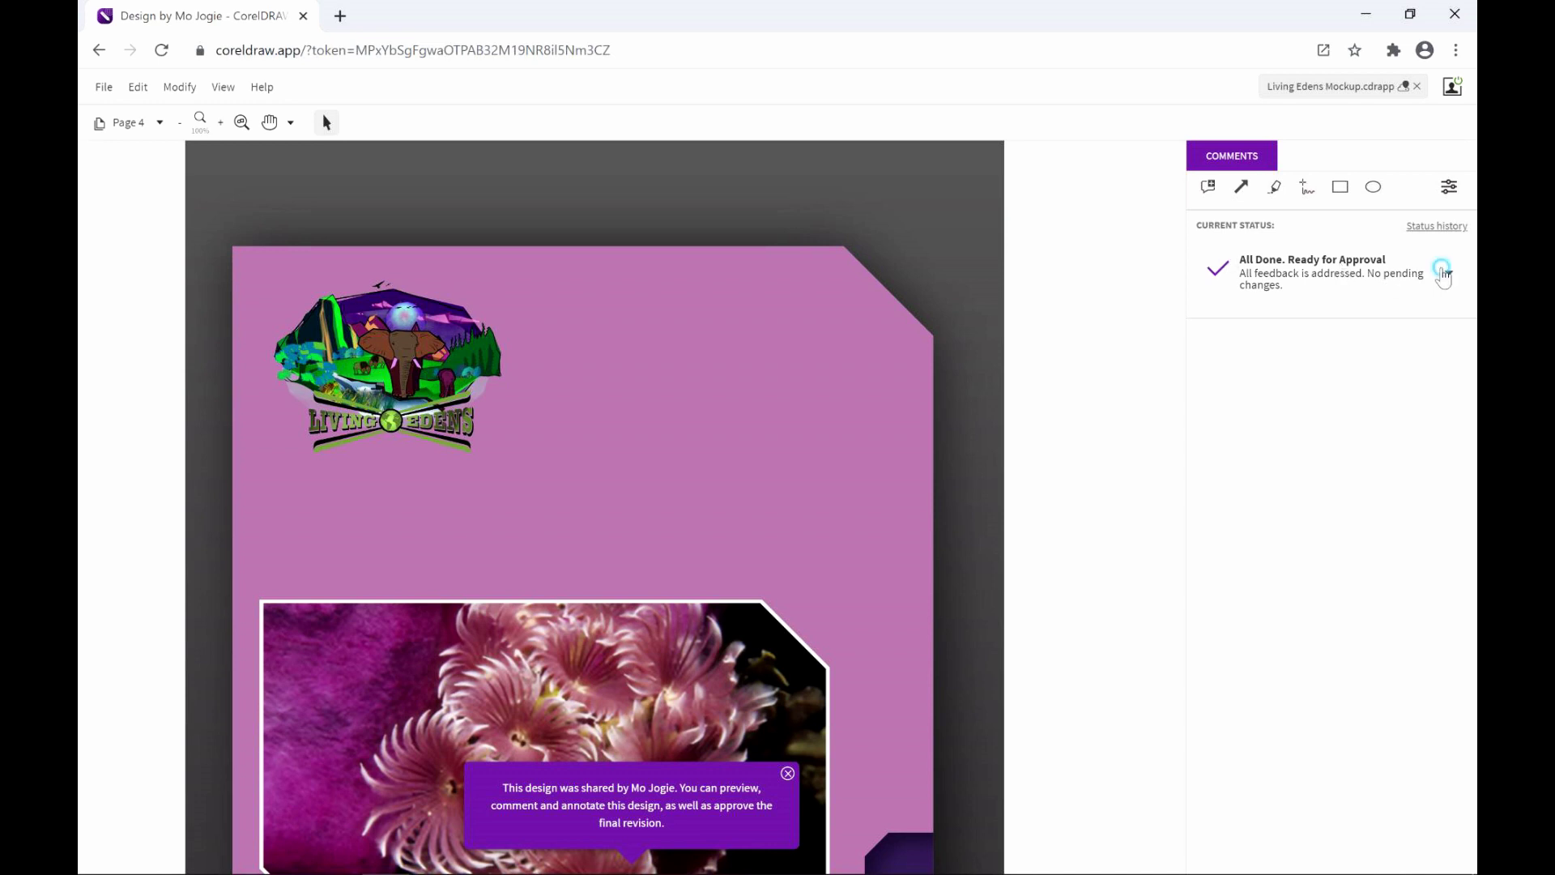
Set the Current Status to Approve, marking the file ready for output
click(1445, 274)
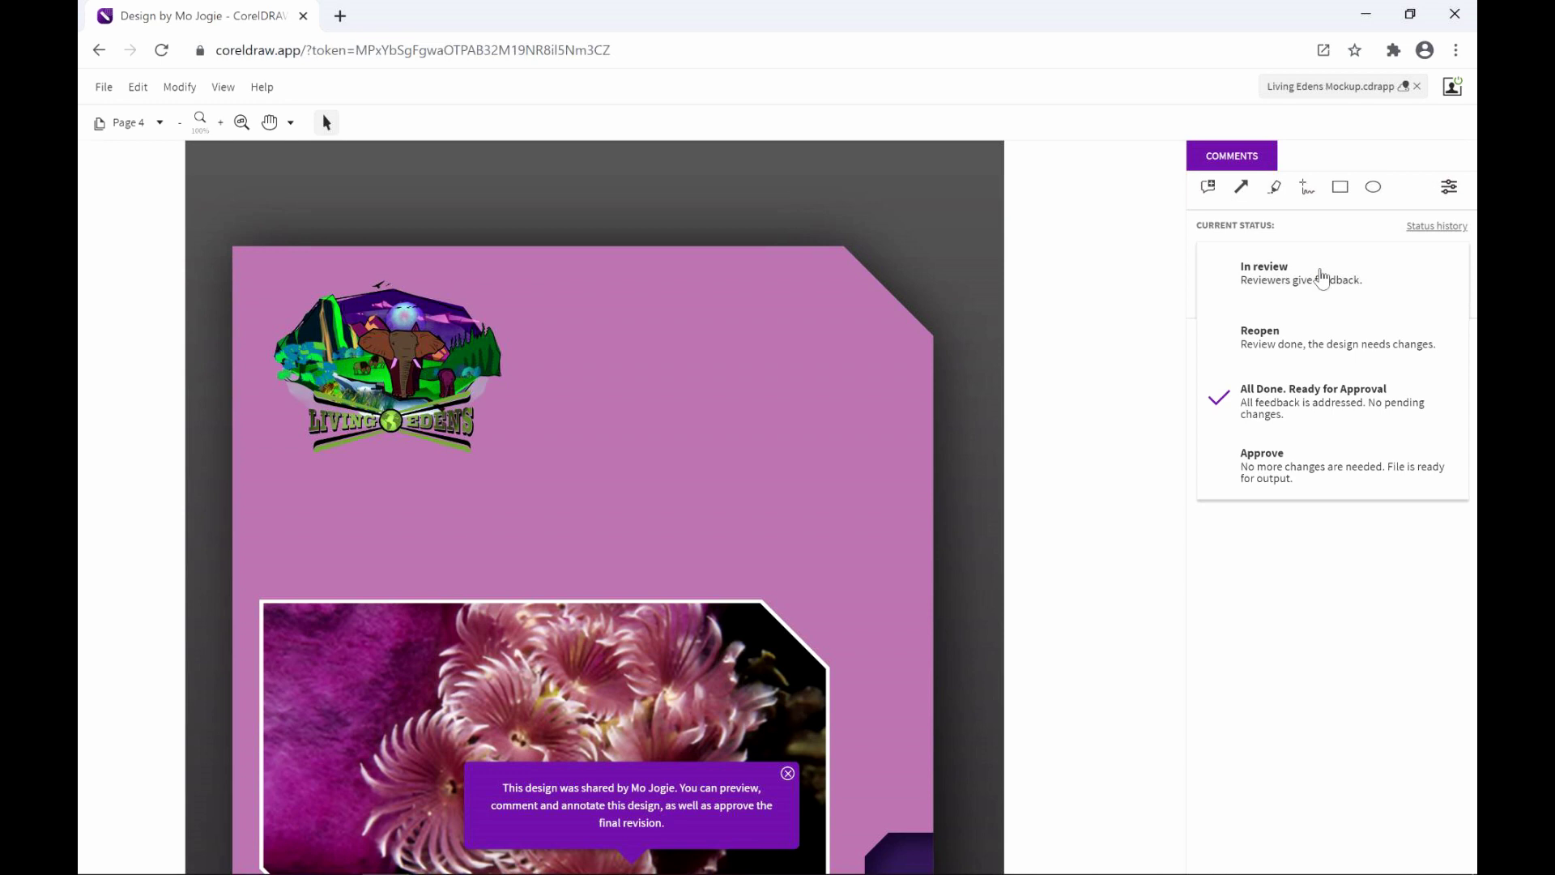
click(1308, 472)
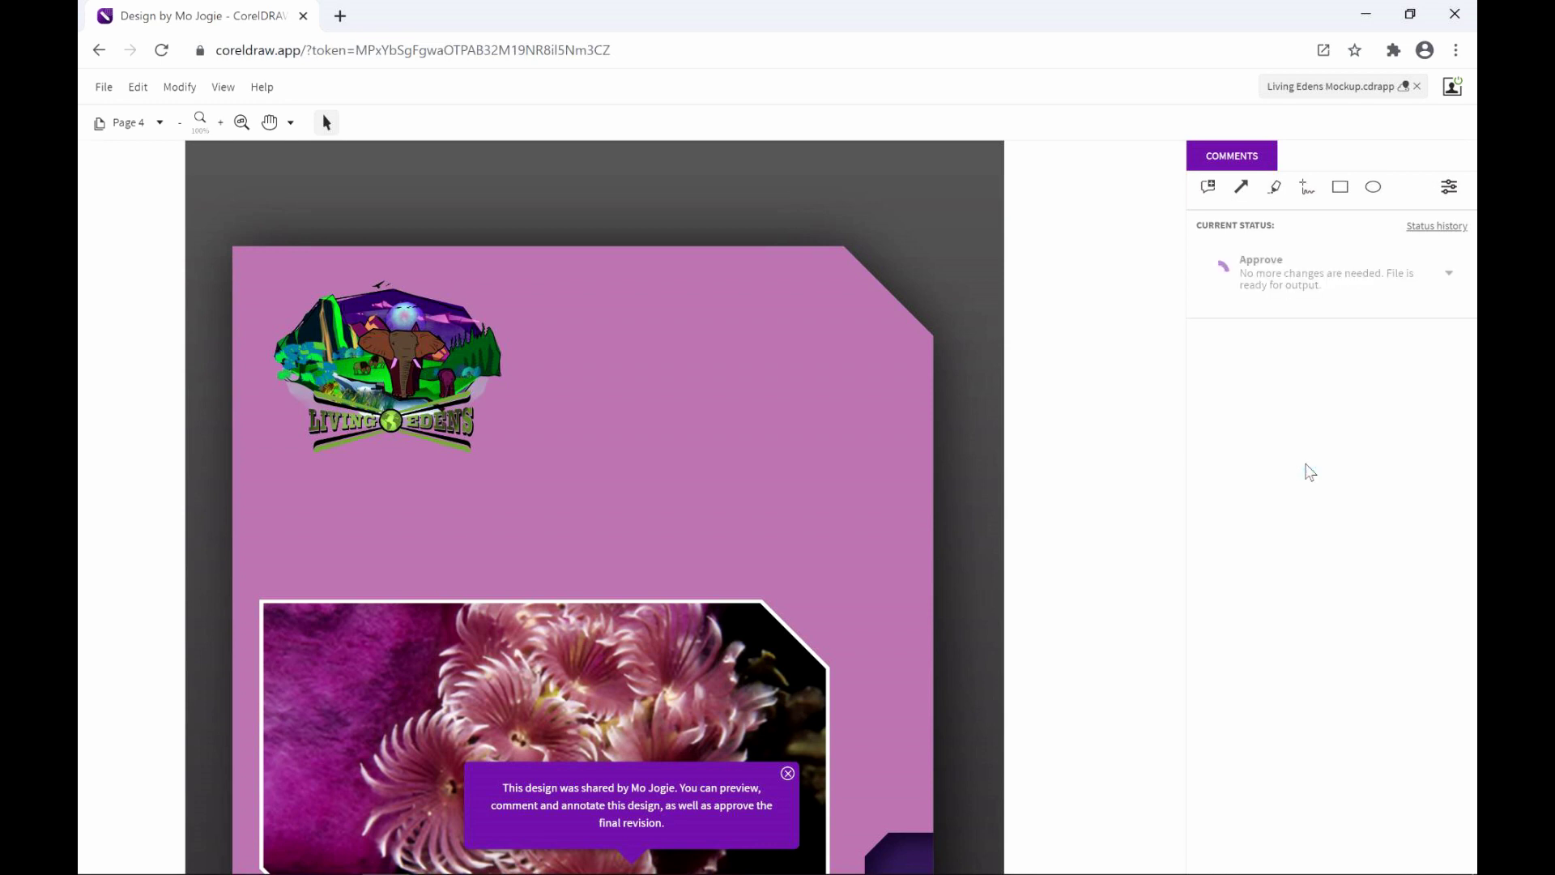